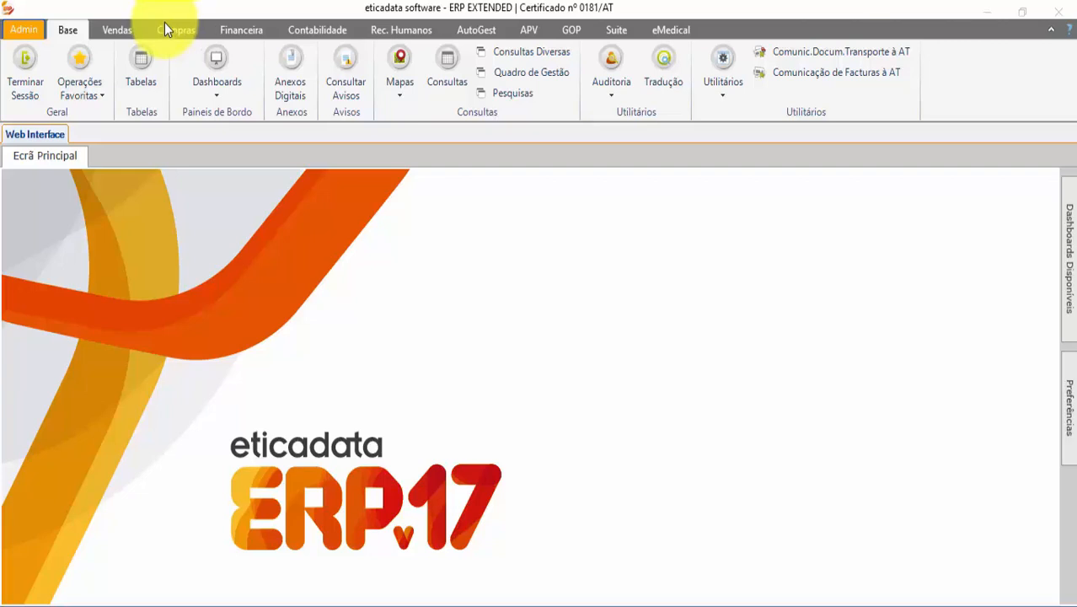
Step: Run the stock recalculation twice with Recalcular Acertos de Stocks (Inventários) selected, disconnecting the other workstations, and close its window
click(720, 84)
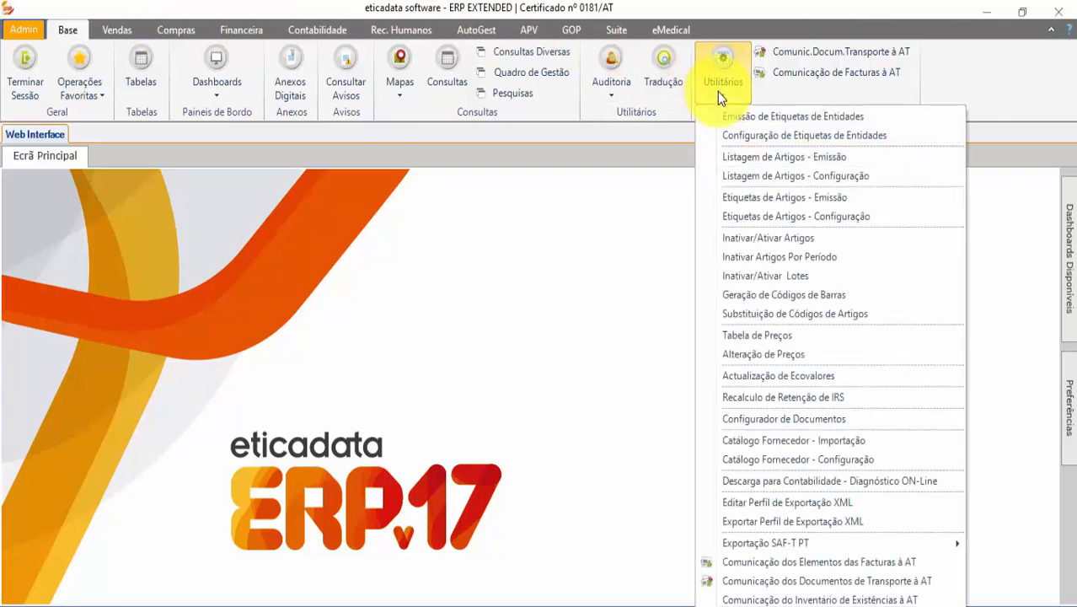
click(181, 29)
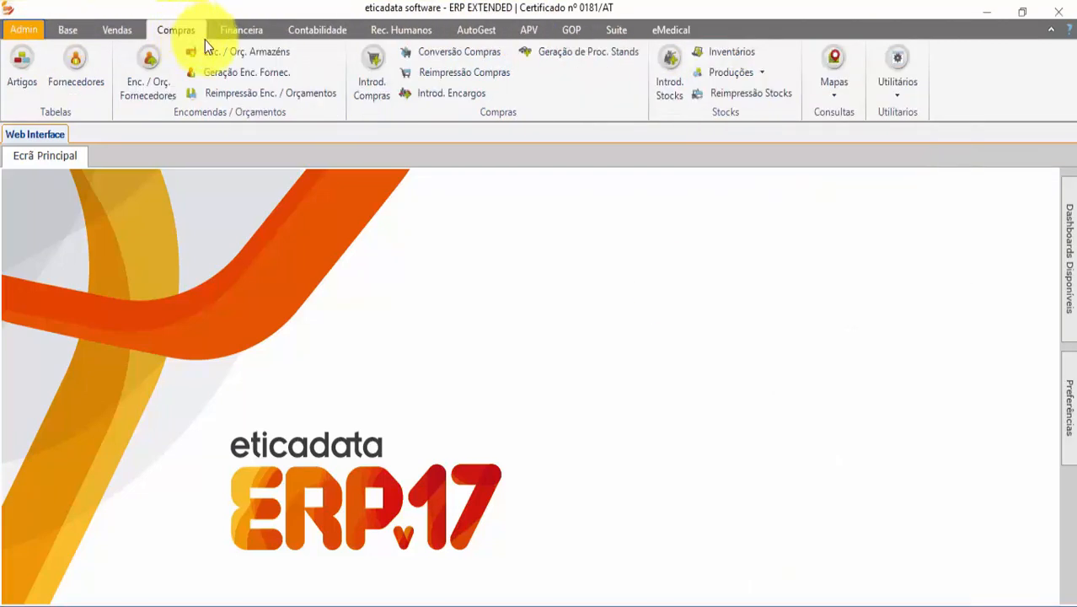
click(902, 92)
click(891, 119)
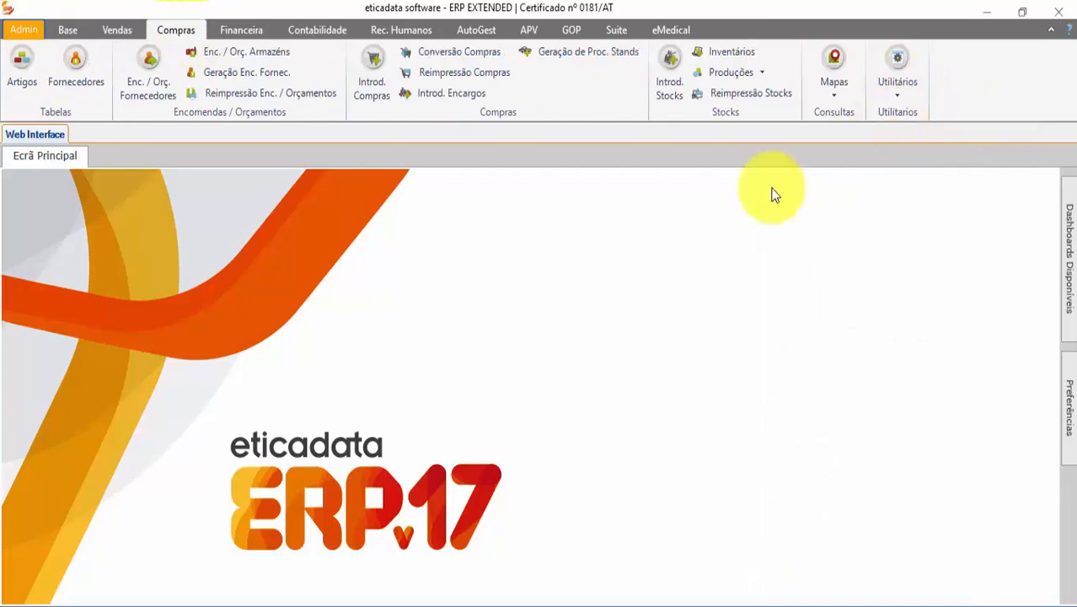
drag(548, 204, 506, 150)
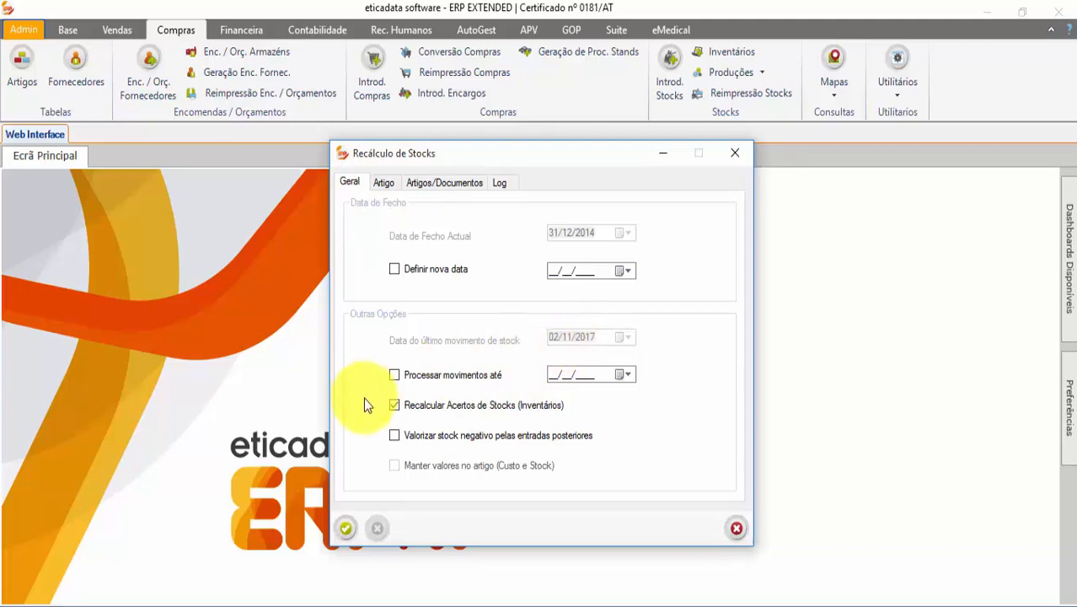
click(345, 526)
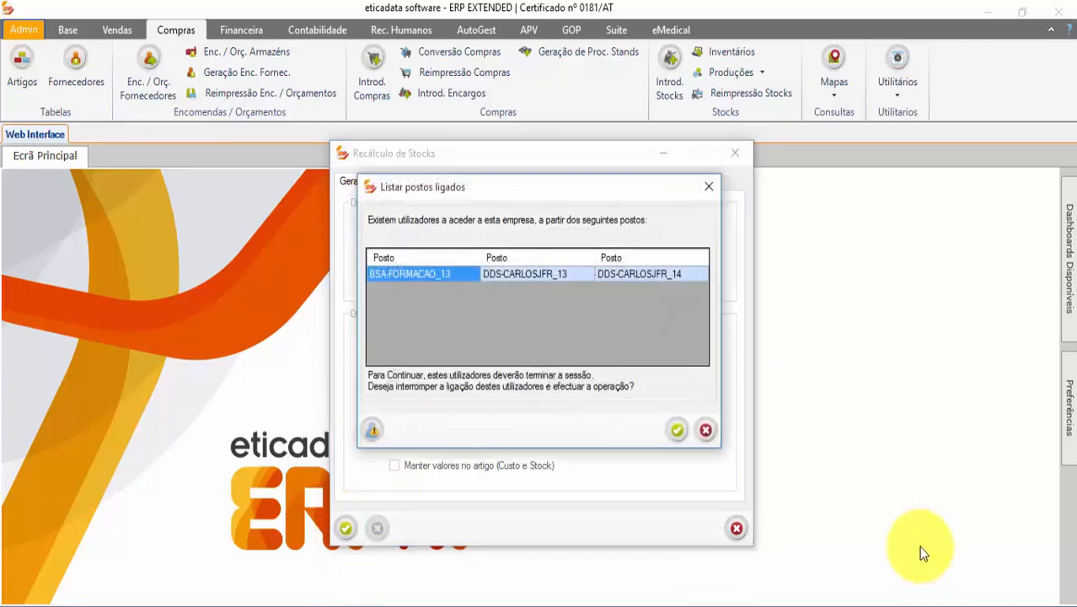
click(671, 424)
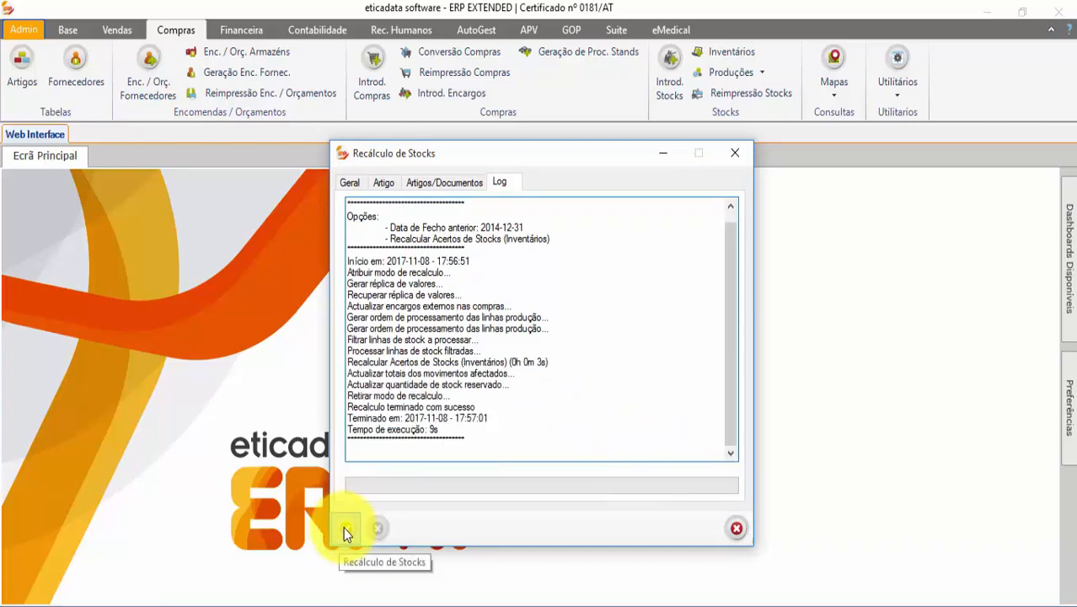
click(343, 526)
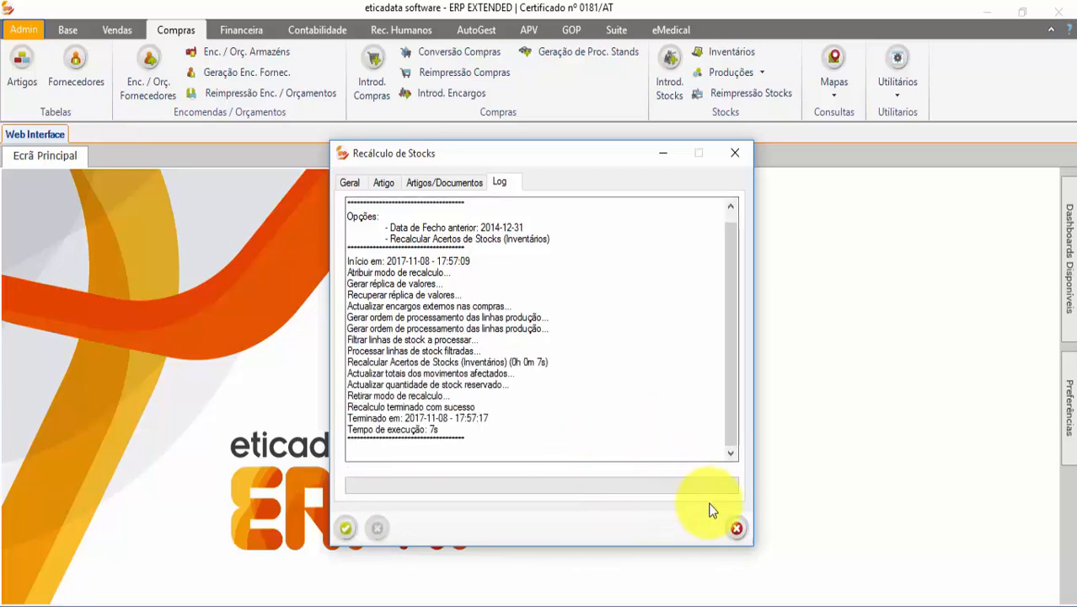
click(737, 529)
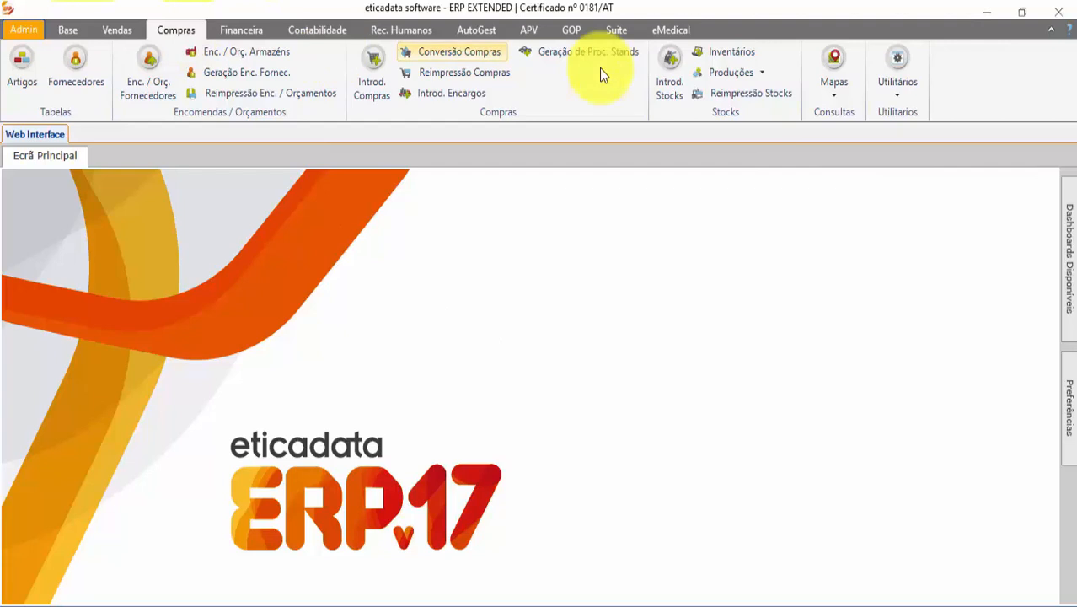
Step: Start a new stock inventory document in section SEC1 with type INVEN
click(726, 53)
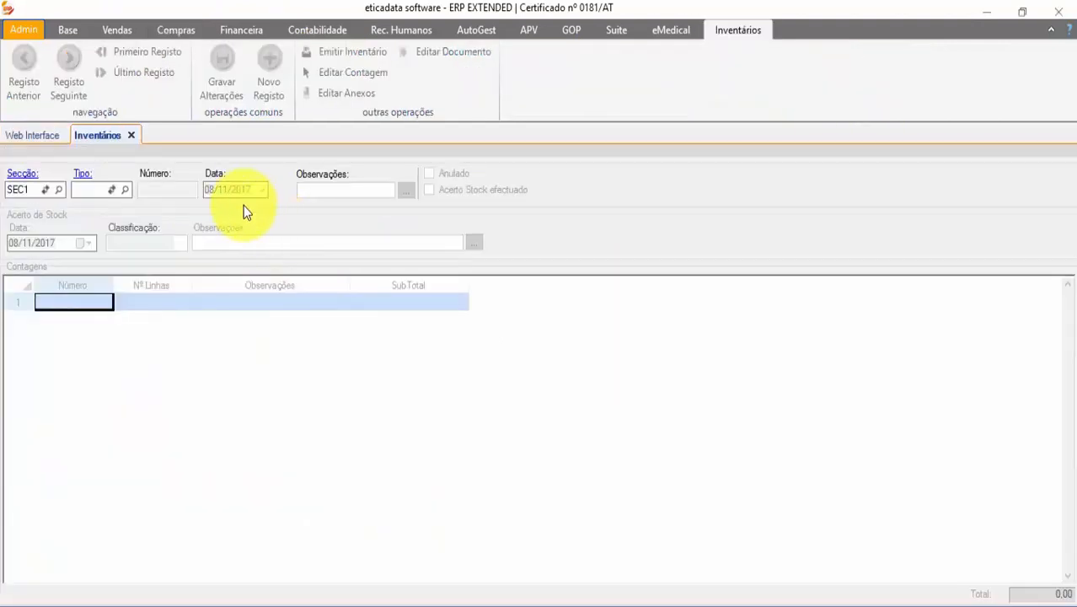
click(123, 193)
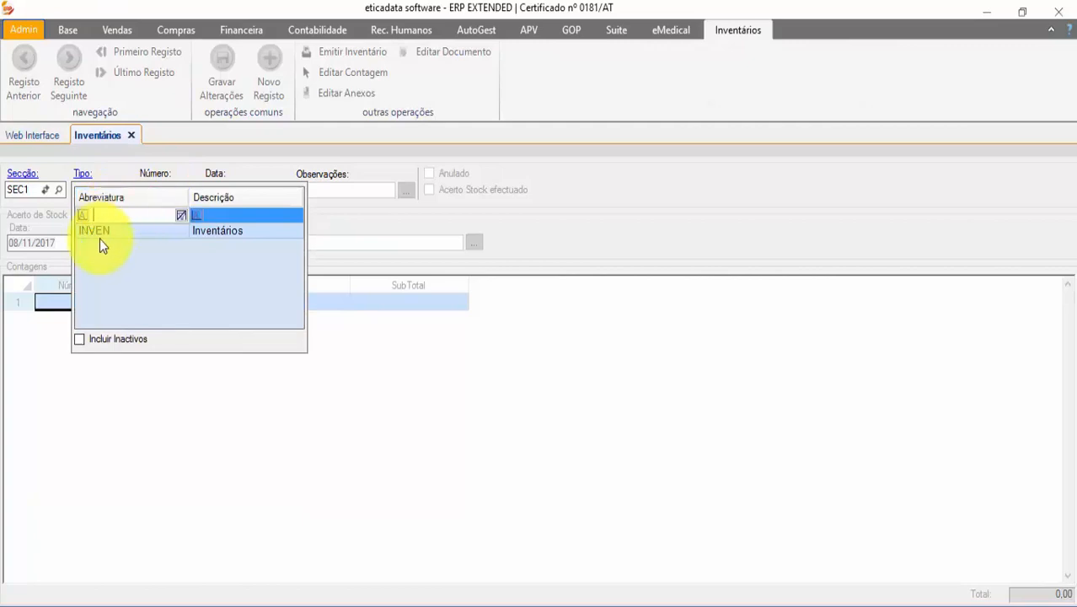
click(112, 234)
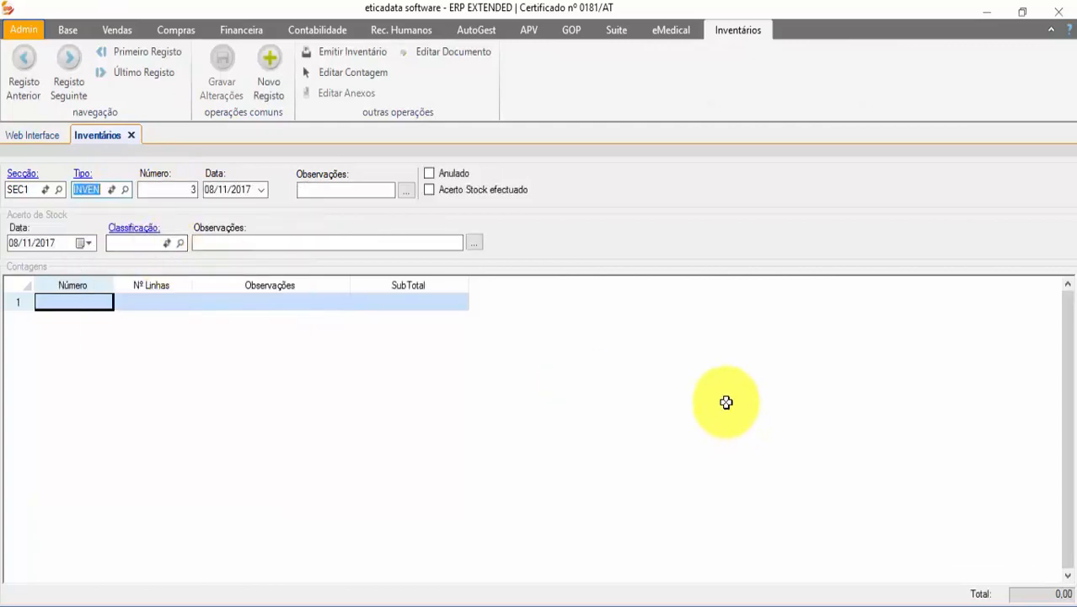
Step: Examine the help topic's recommended procedures for making stock inventories and their valuations, and return to the inventory document
key(F1)
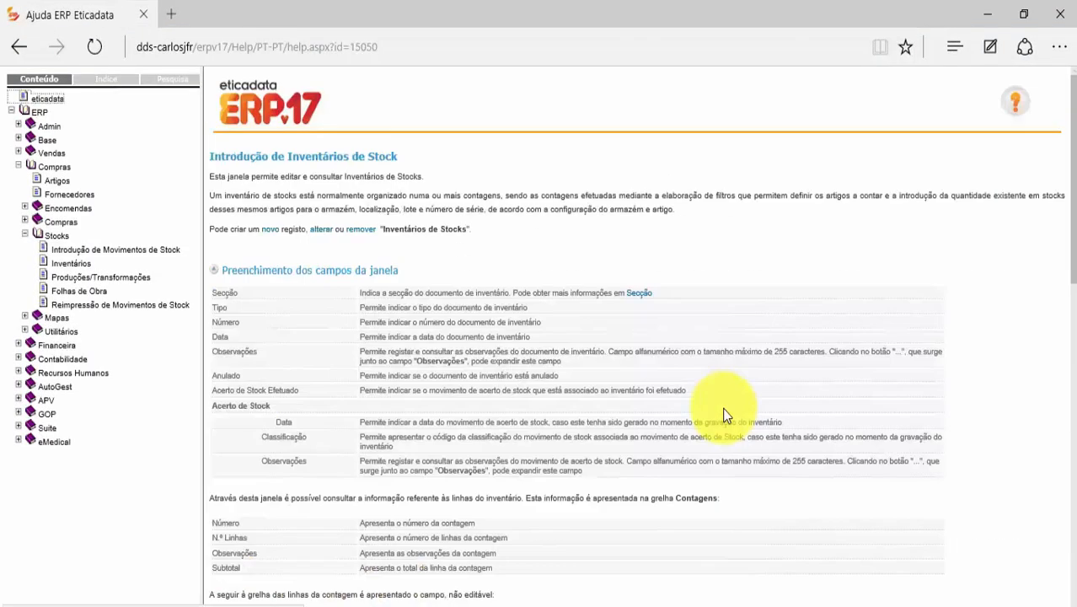
scroll(480, 429, down, 12)
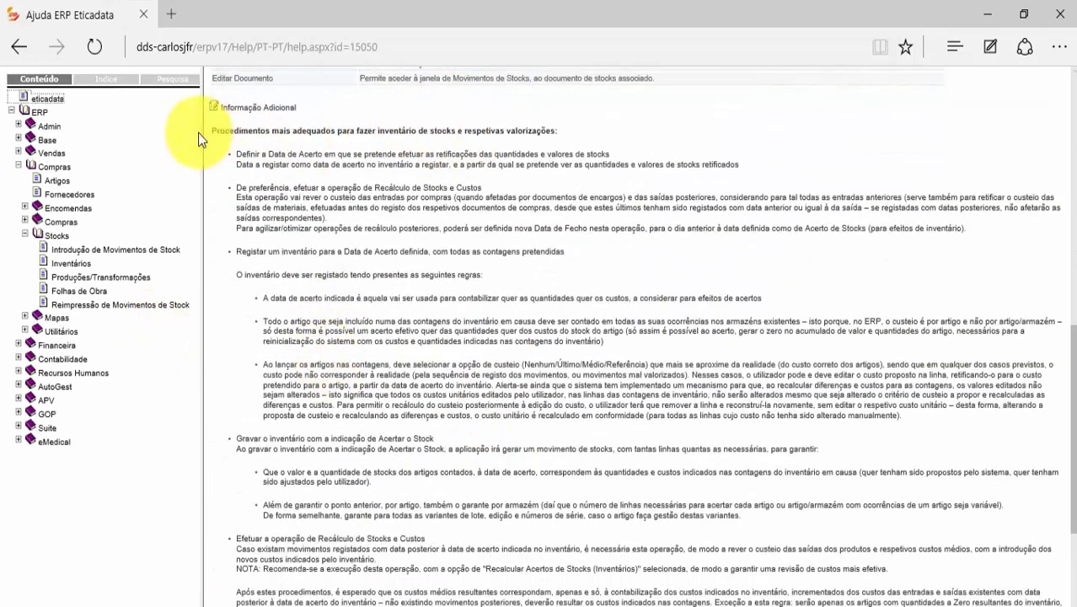
drag(210, 131, 866, 464)
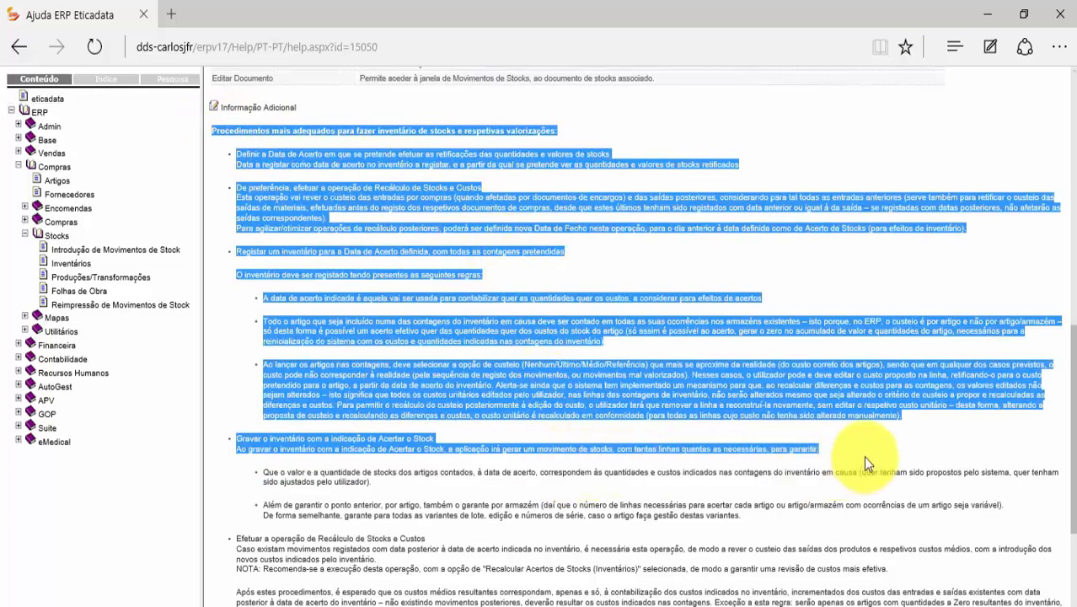
click(859, 455)
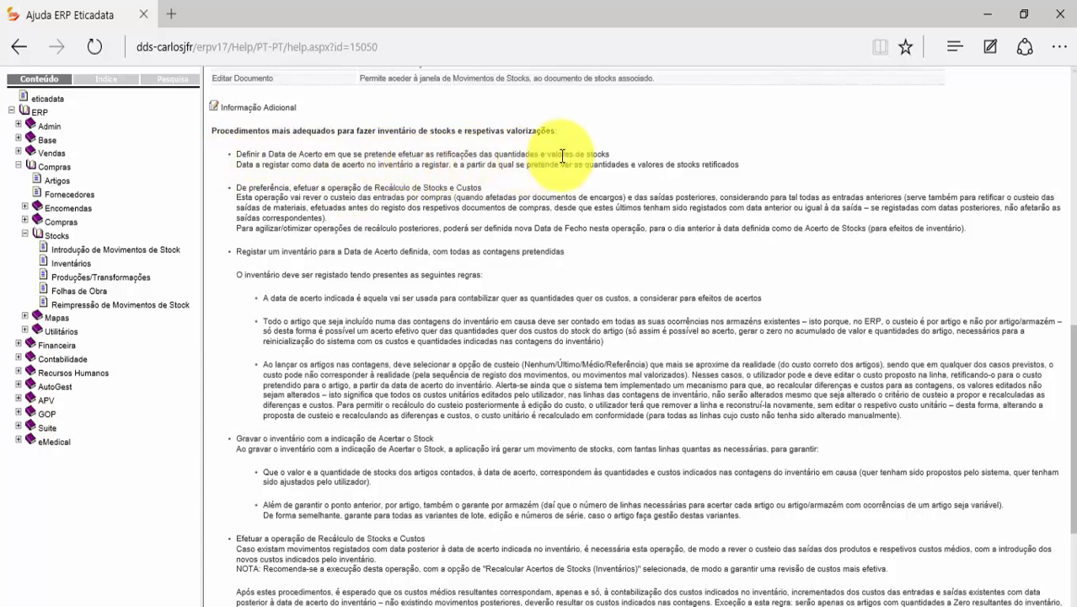
drag(236, 164, 382, 154)
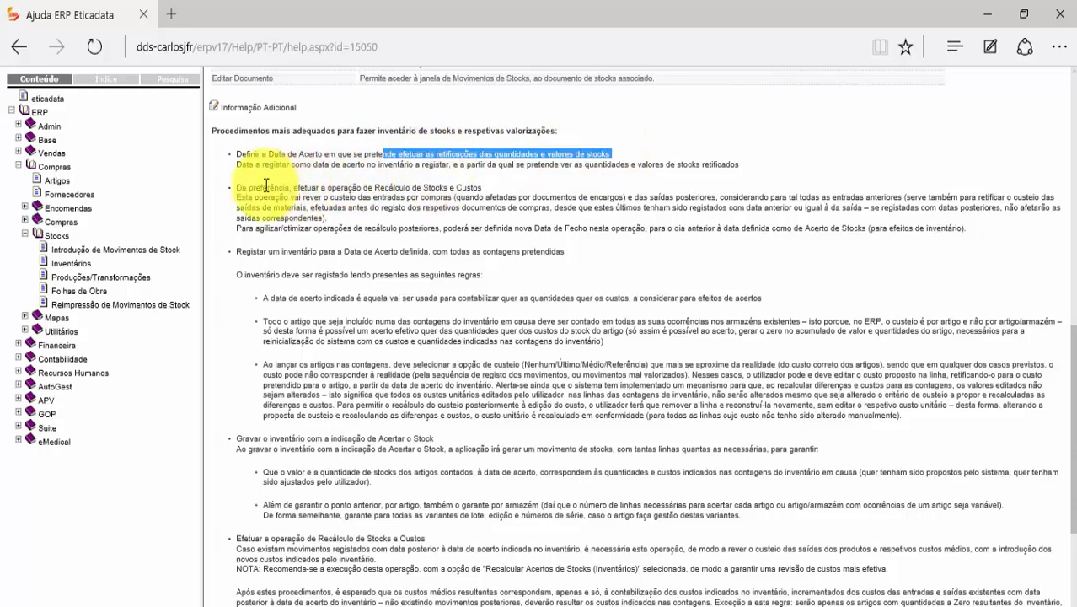
click(487, 193)
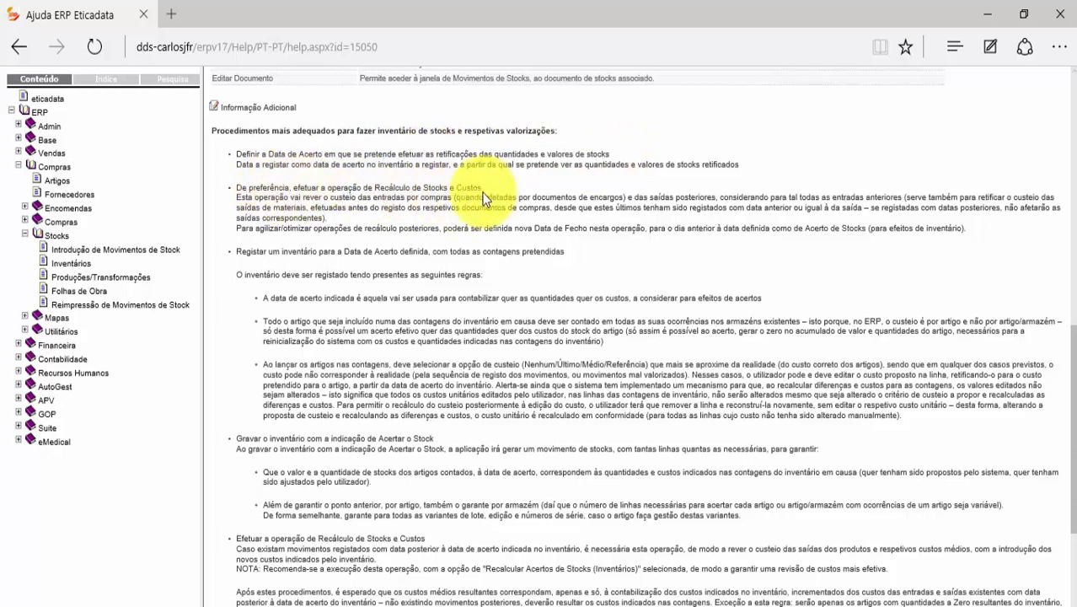
drag(484, 192, 237, 188)
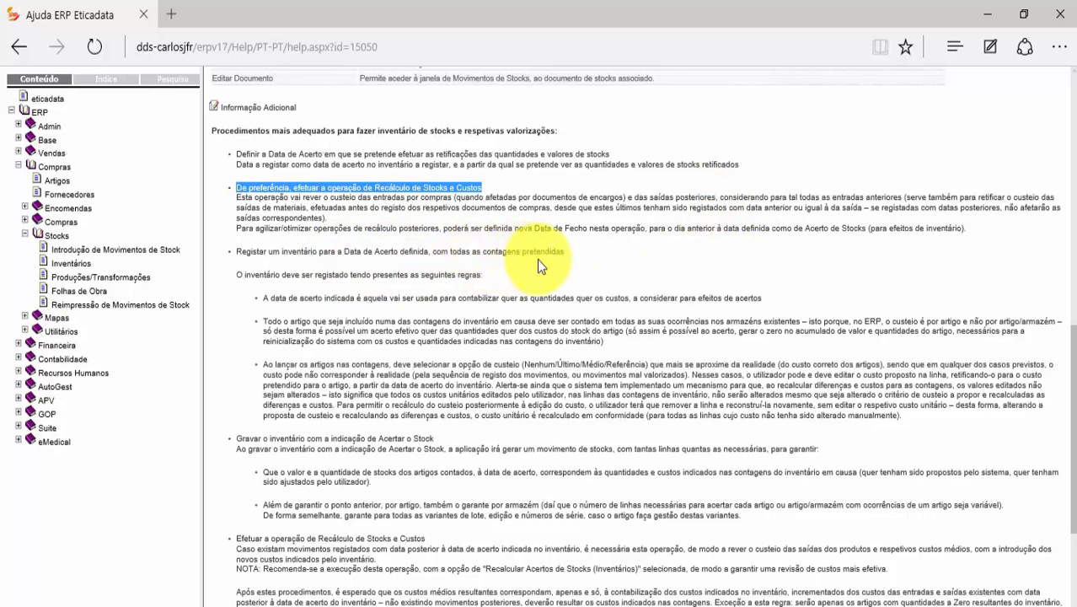
click(247, 271)
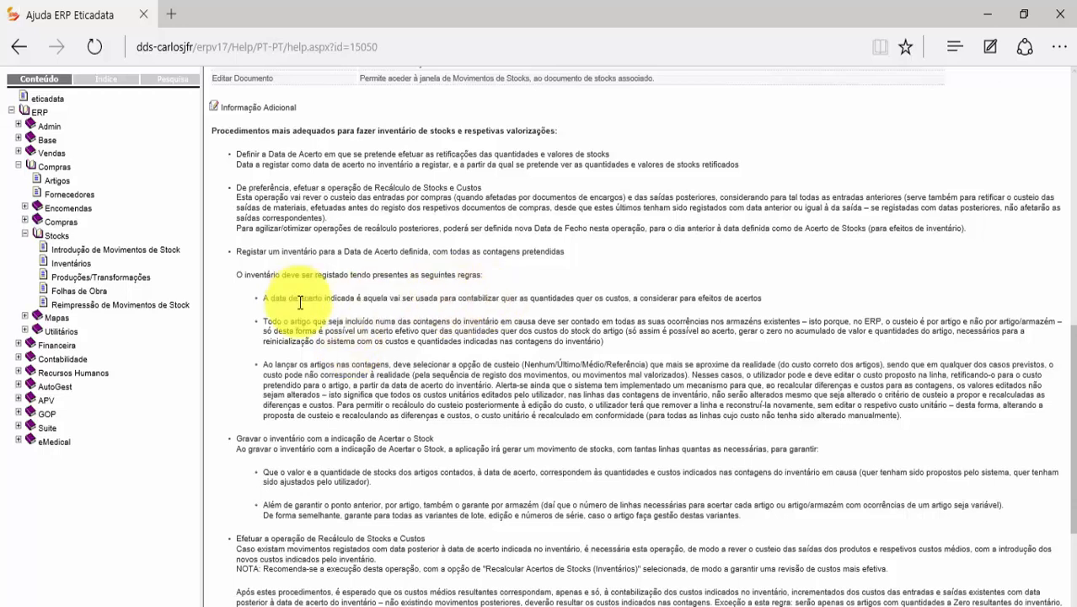
scroll(300, 301, down, 1)
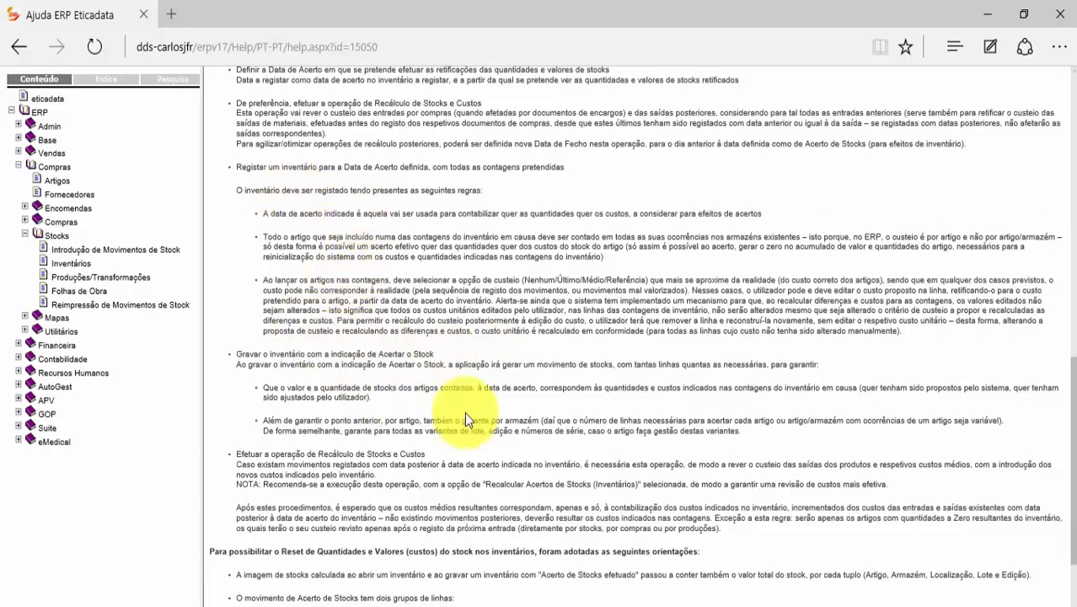
scroll(415, 490, down, 2)
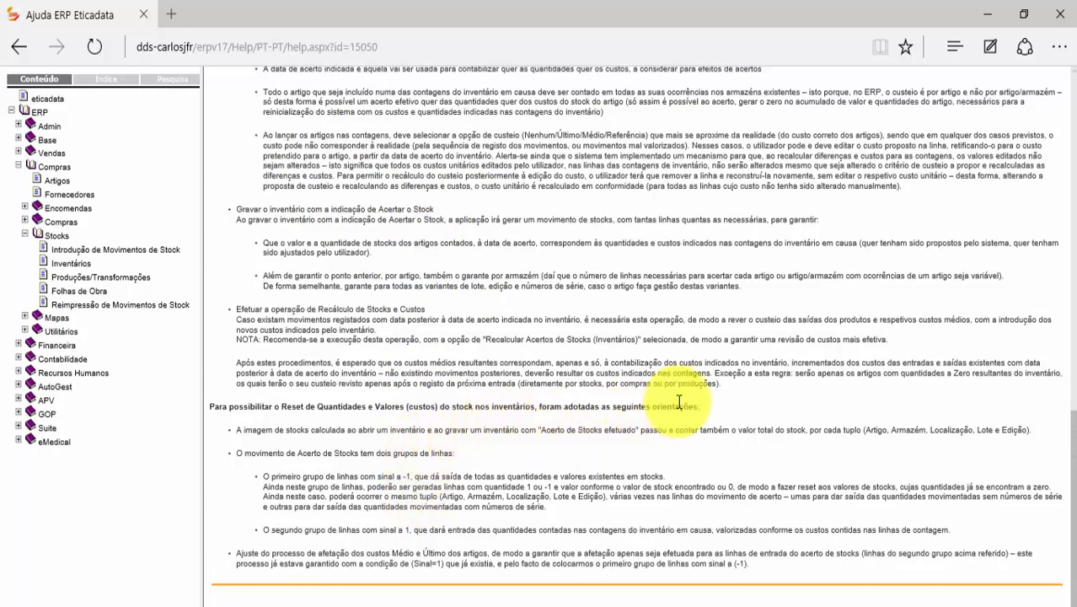
scroll(685, 391, up, 2)
click(984, 13)
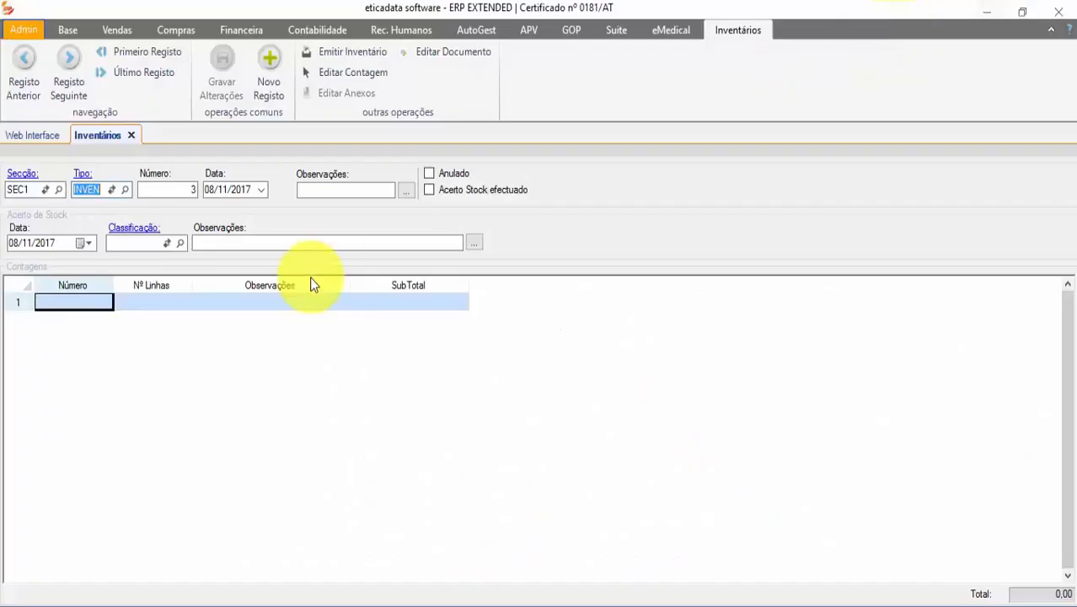
Step: Set the inventory's stock adjustment date to 07/11/2017
click(78, 301)
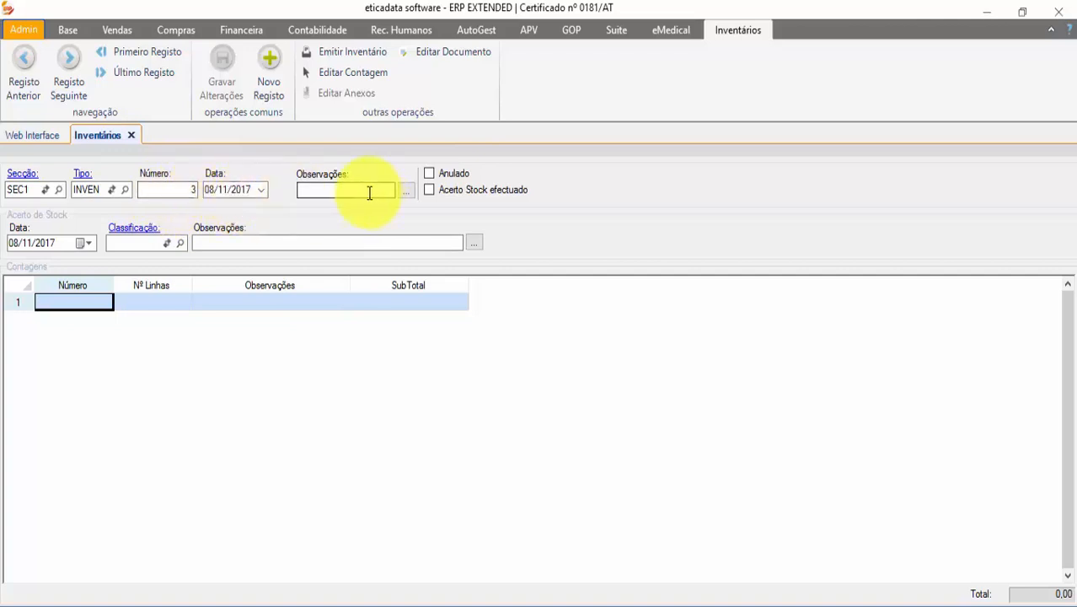
click(61, 243)
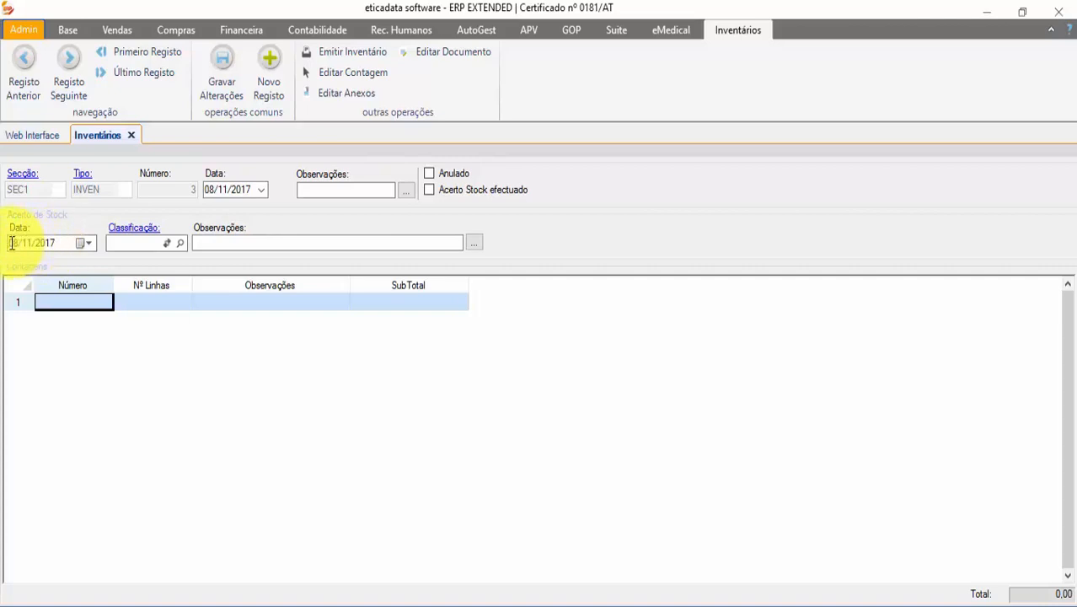
drag(9, 242, 63, 245)
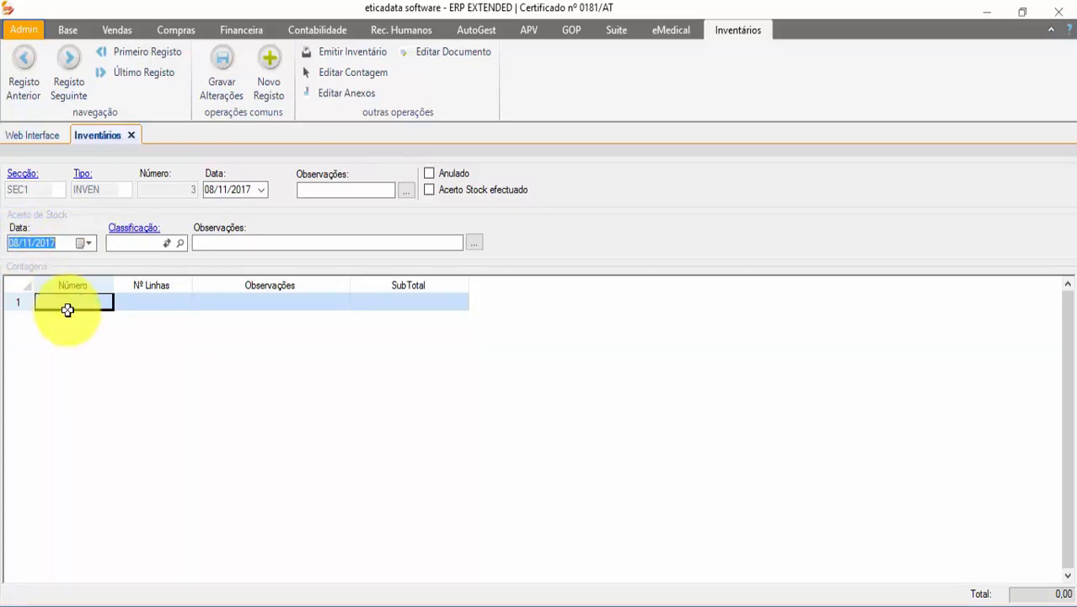
click(210, 189)
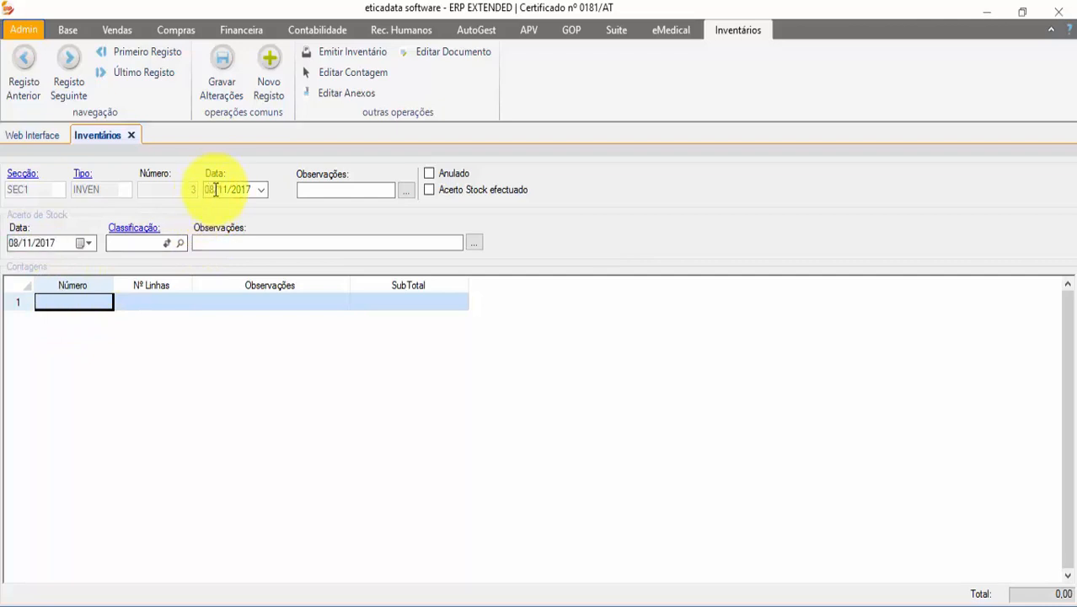
double_click(214, 189)
click(214, 190)
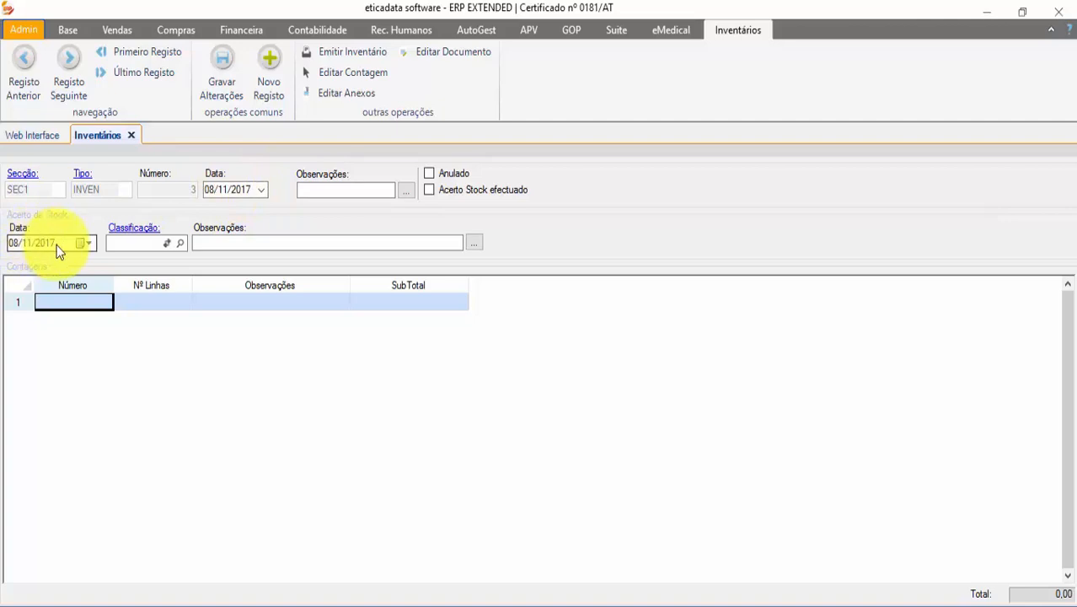
key(BackSpace)
text(7)
key(Delete)
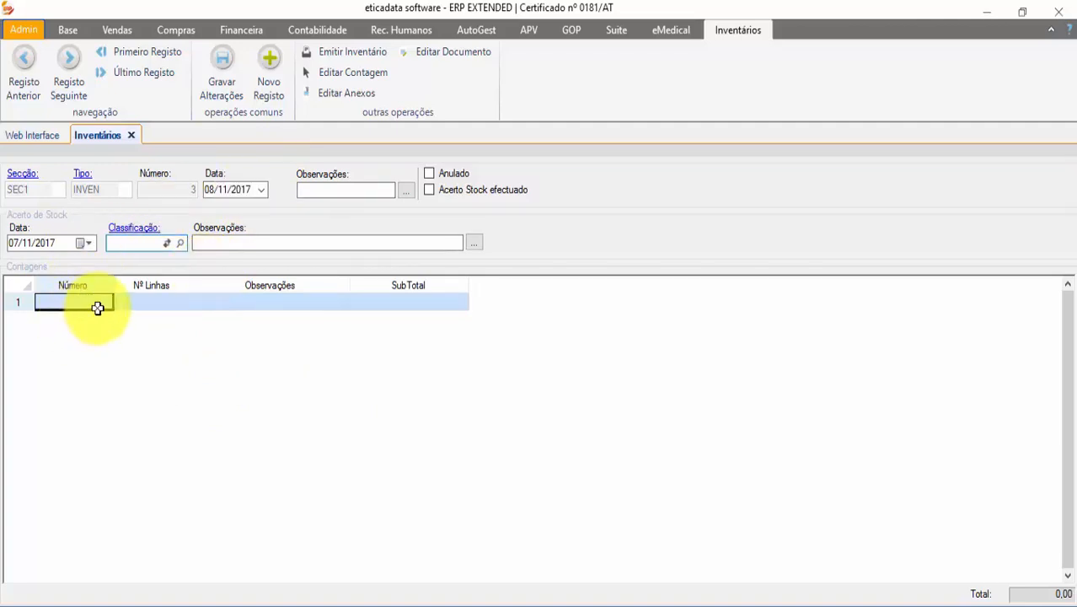
Step: Save the inventory document and fill its first count with all articles whose code matches bd*
click(229, 84)
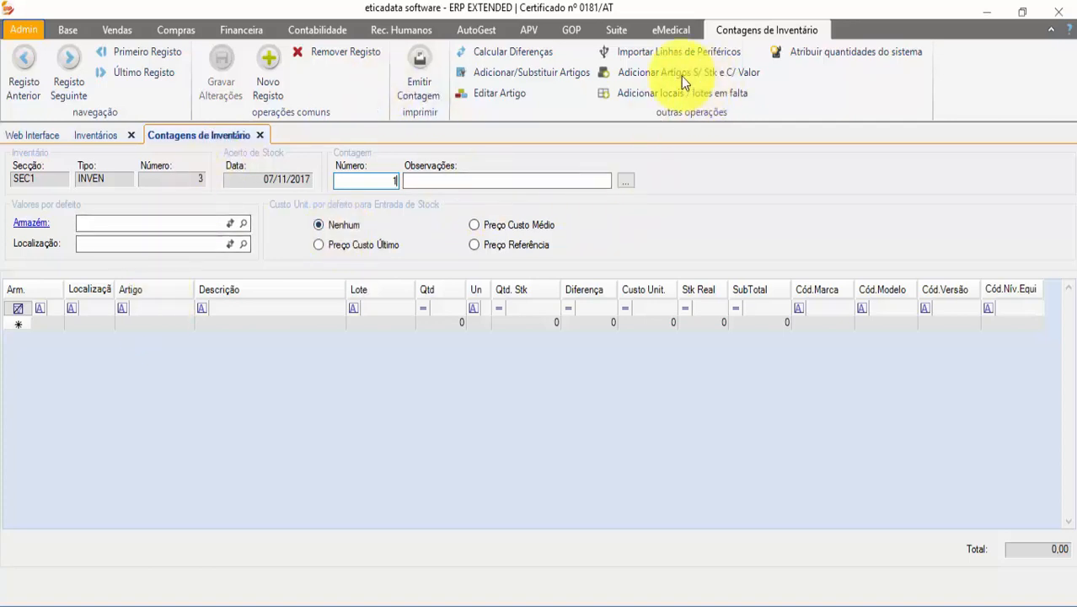
click(524, 75)
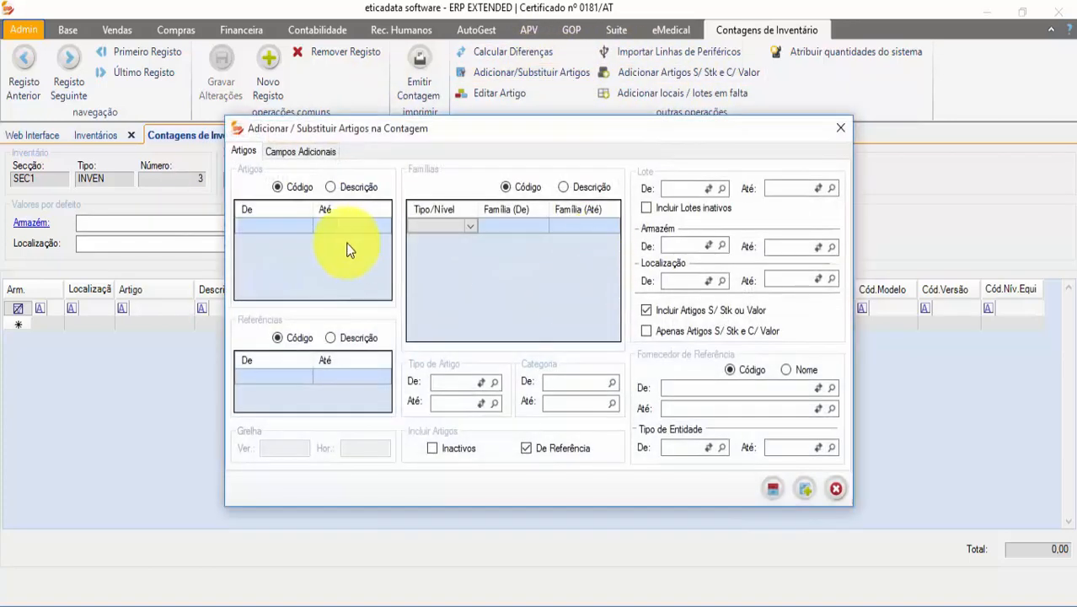
click(263, 228)
text(bd)
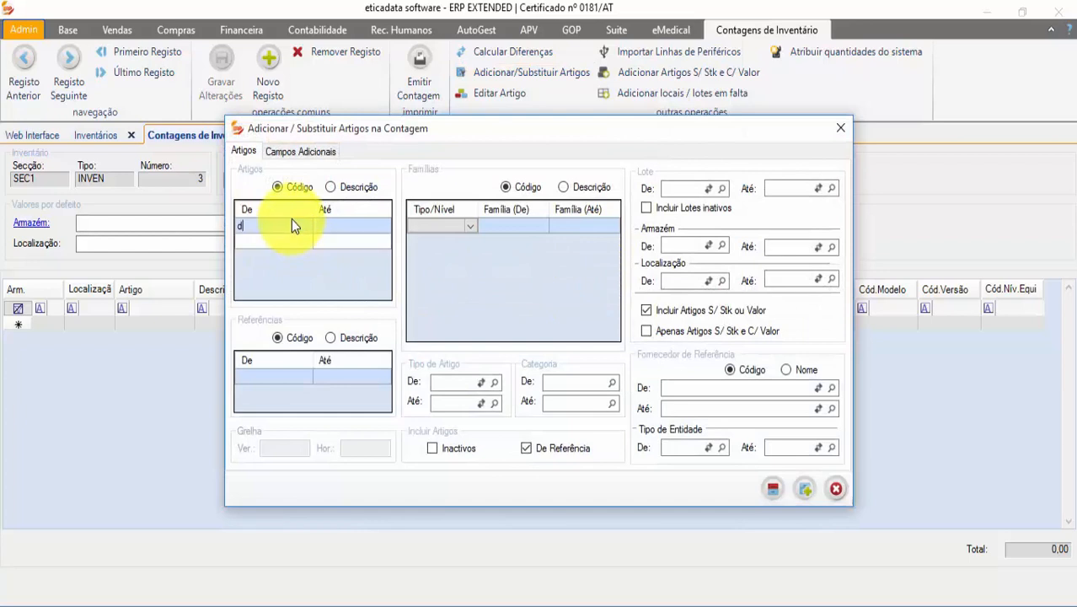
text(*)
click(768, 488)
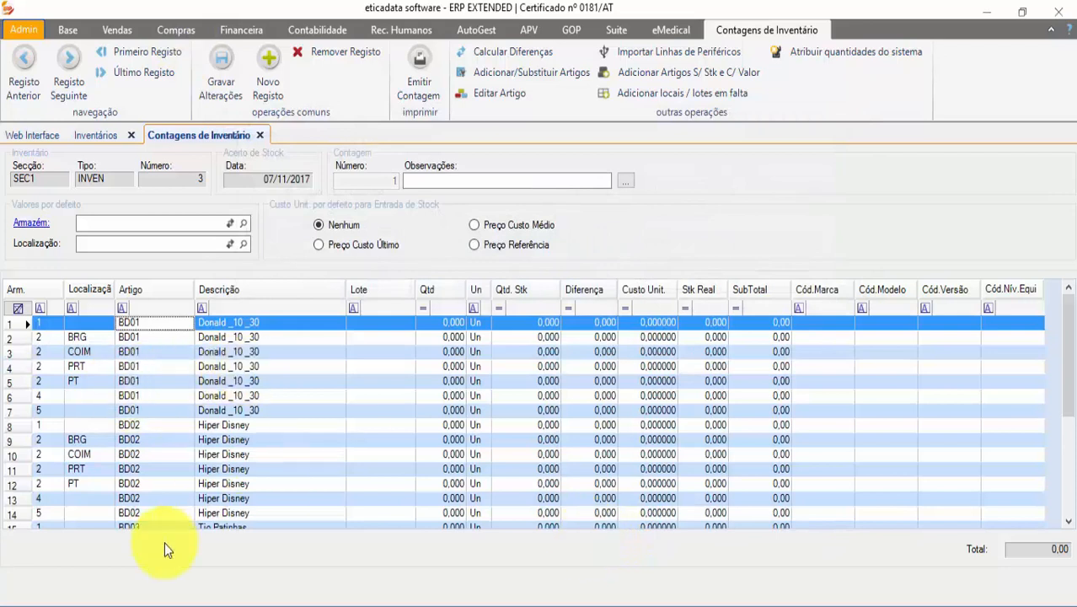
Step: Add article AZU33X33 on a new line at the end of the inventory count
click(167, 498)
scroll(168, 497, down, 3)
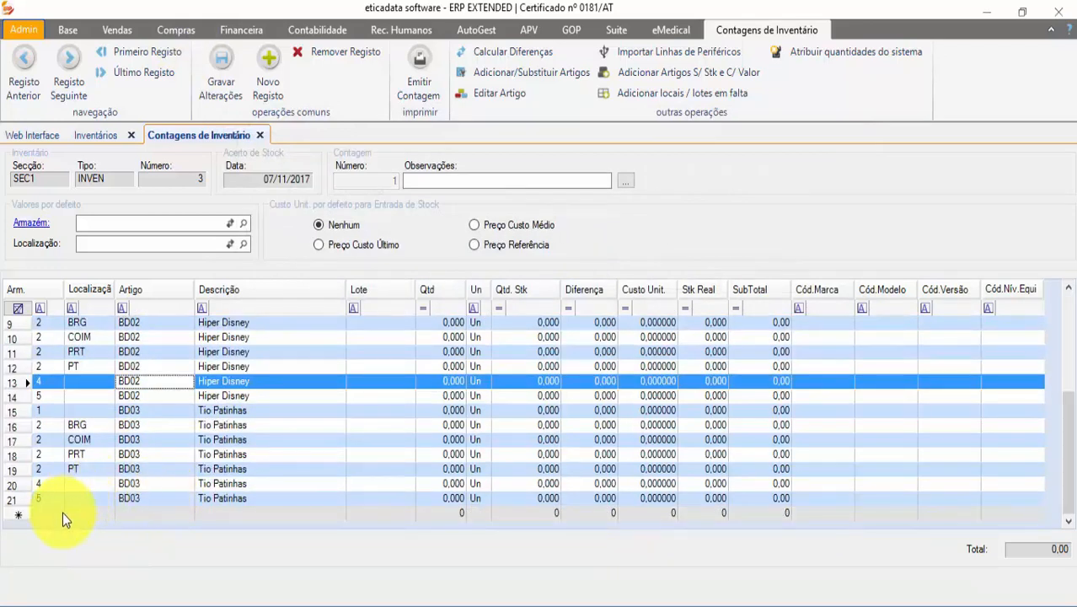
click(136, 511)
key(F4)
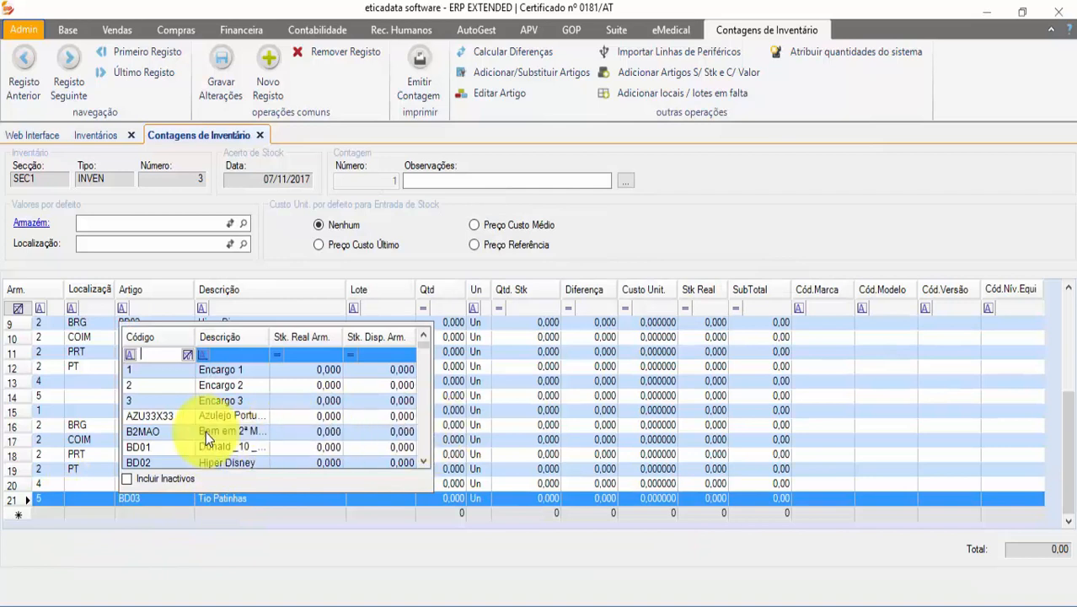
double_click(163, 415)
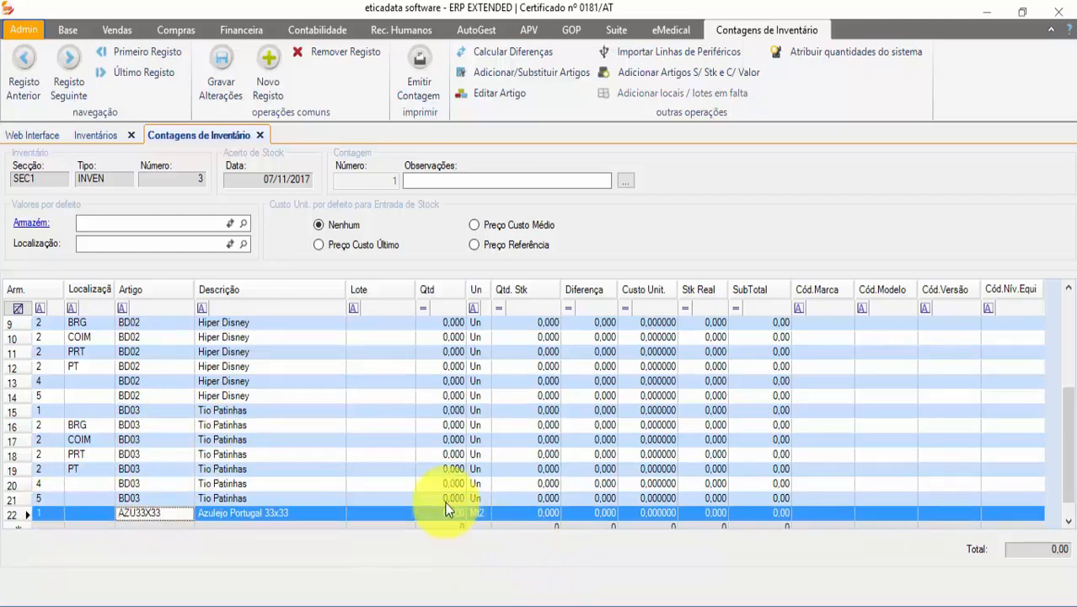
Step: Clear the unsaved lines from the first inventory count, confirming that the window is emptied without saving
scroll(423, 357, up, 3)
click(127, 340)
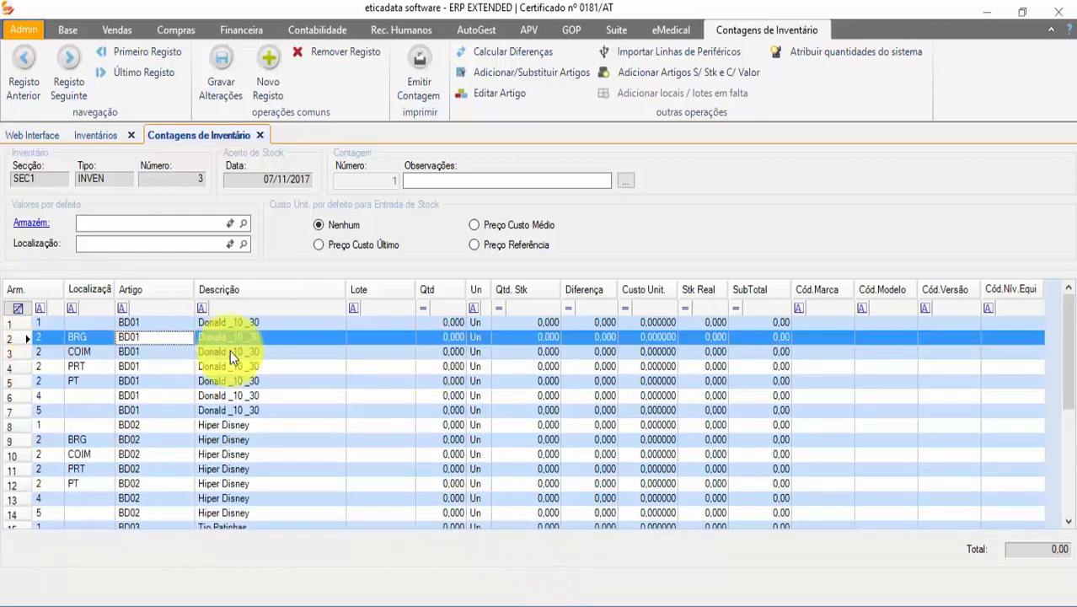
scroll(253, 400, down, 3)
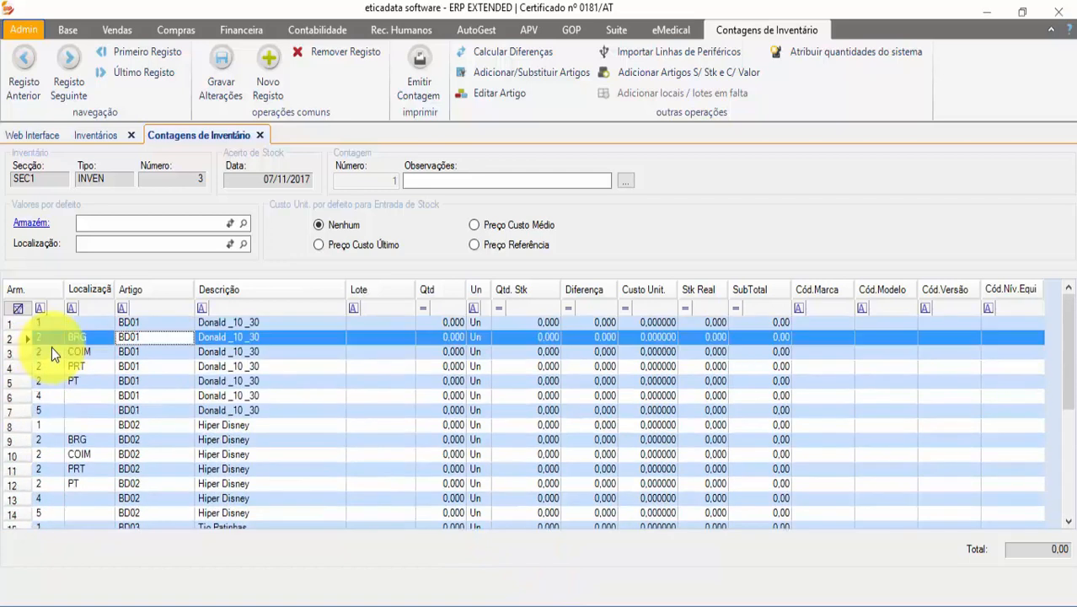
scroll(52, 346, up, 3)
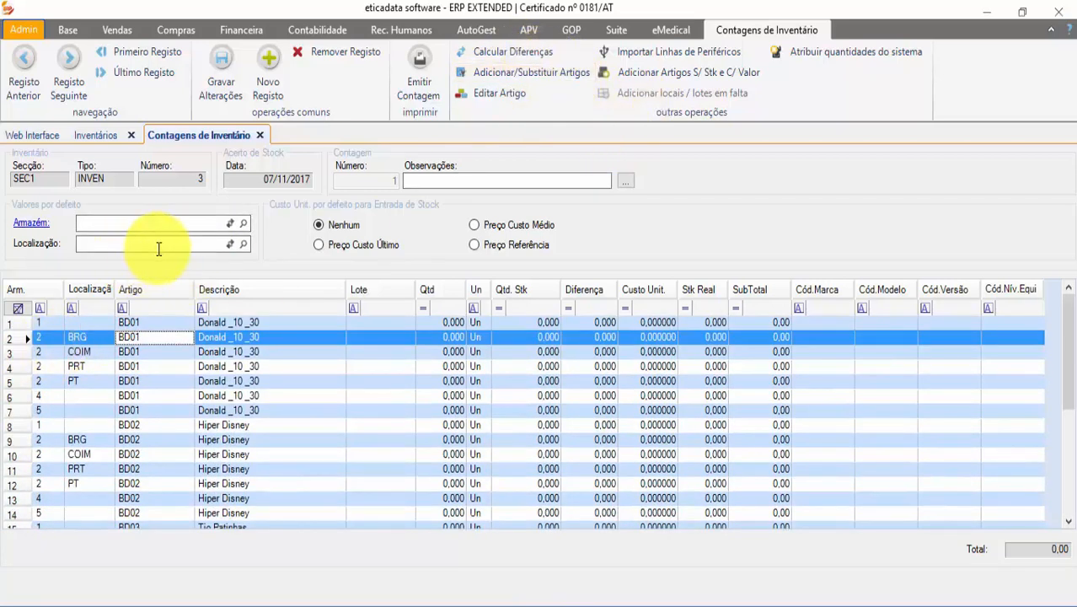
click(339, 53)
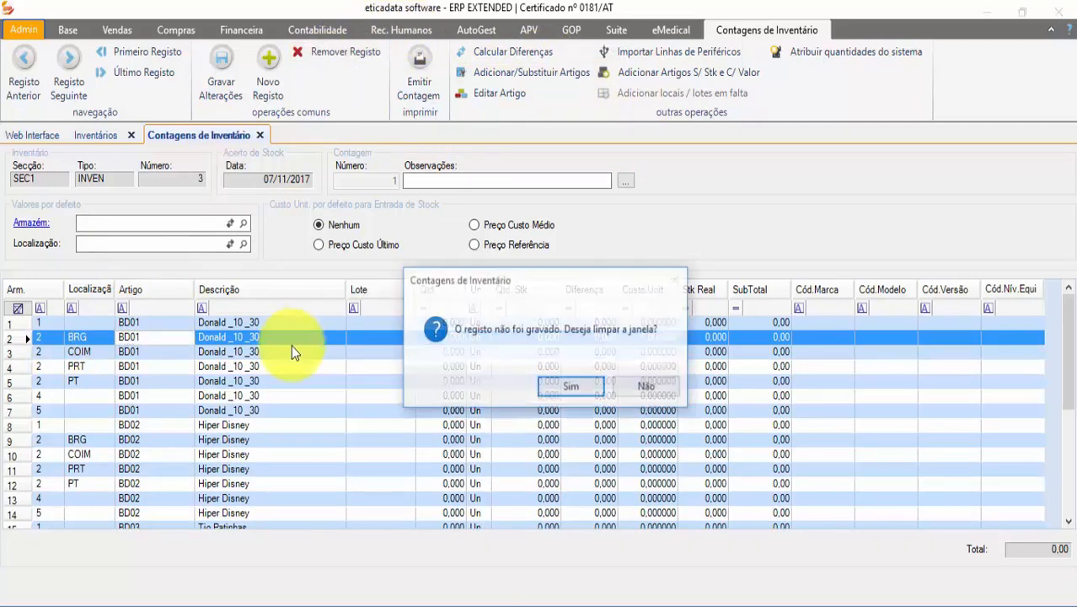
click(562, 384)
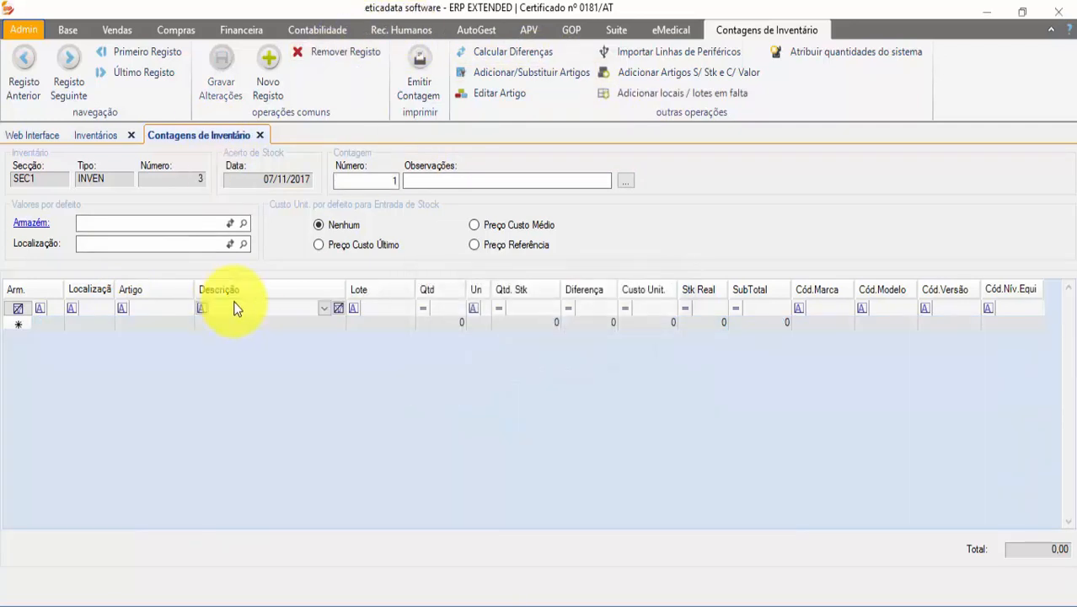
Step: Fill the first count with all articles from warehouse 1 to warehouse 1, leaving the article code range empty
click(529, 74)
click(282, 226)
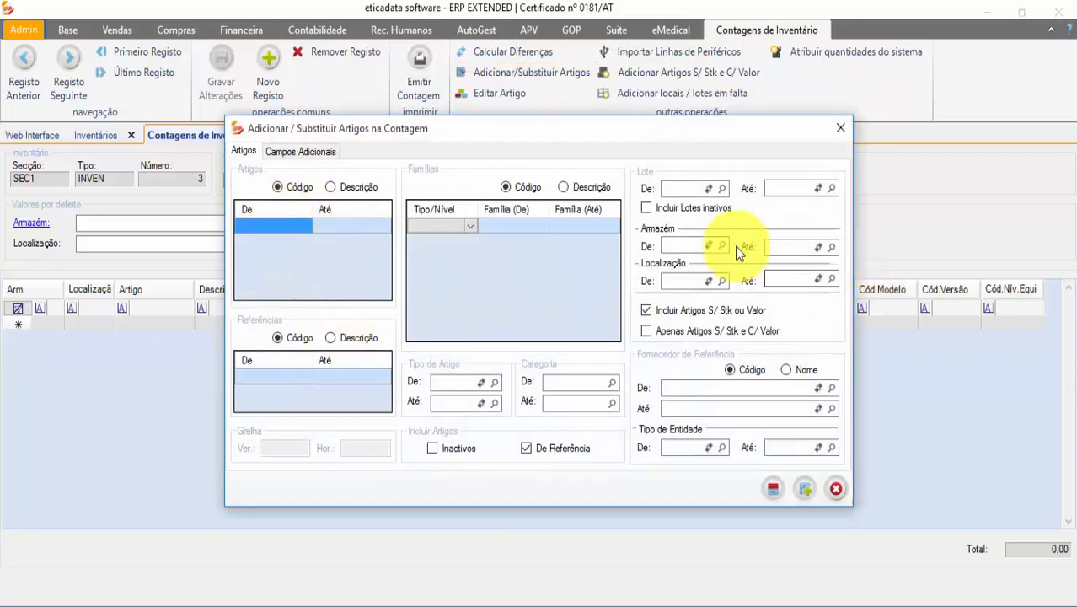
click(708, 246)
click(532, 290)
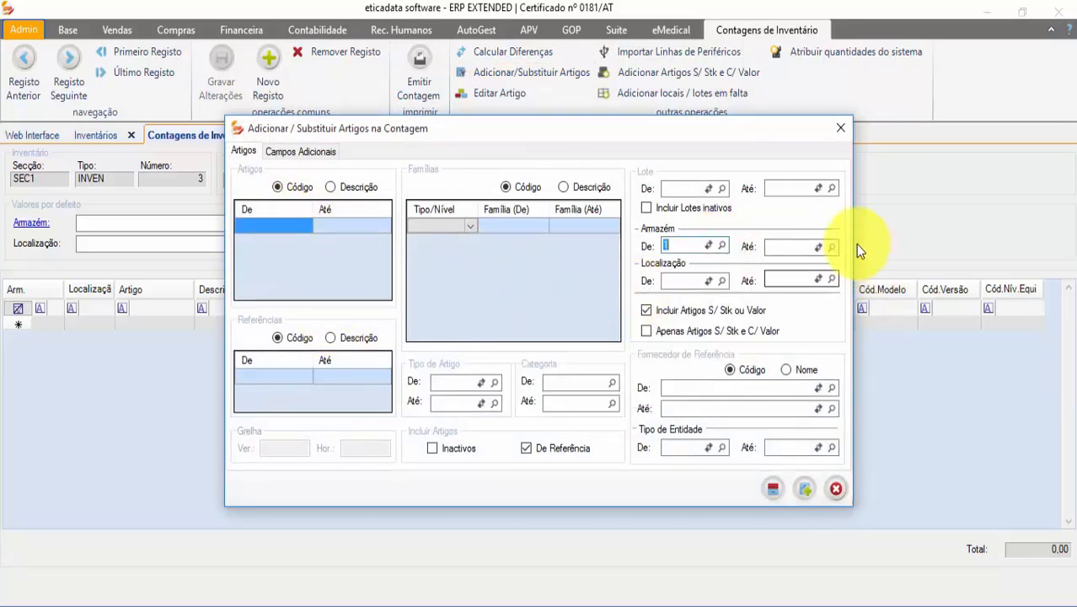
click(826, 246)
click(641, 292)
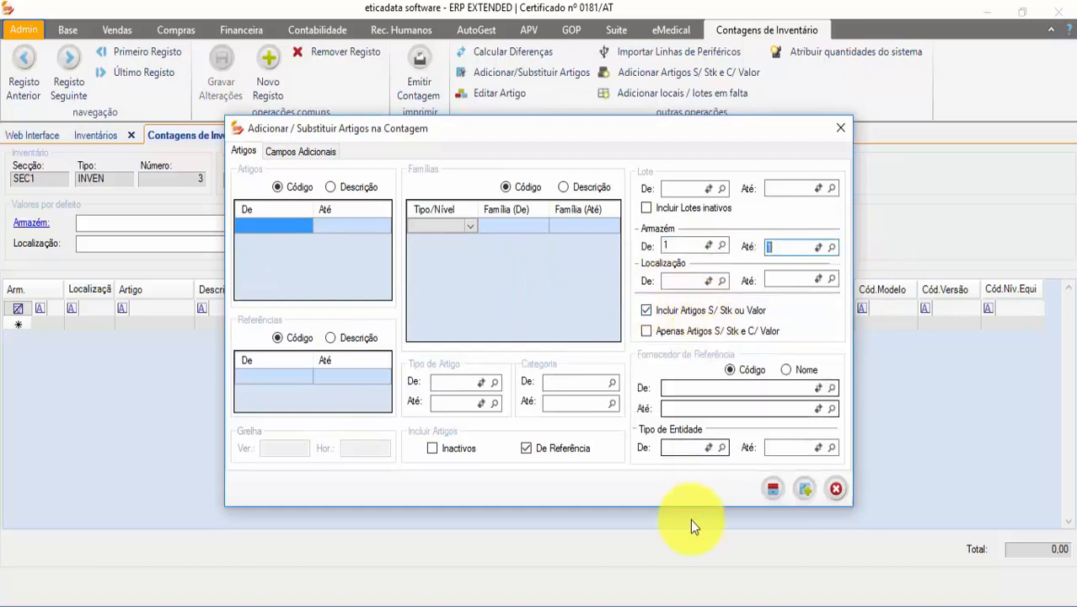
click(770, 488)
Step: Look through the warehouse 1 article lines inserted into the count
click(267, 395)
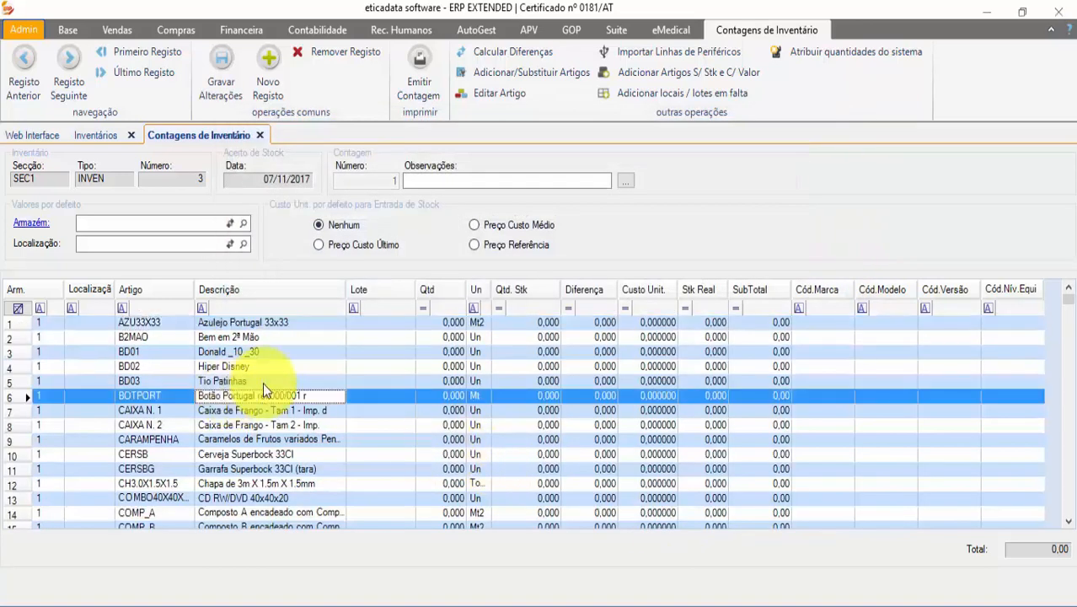
scroll(257, 380, down, 11)
scroll(245, 381, down, 20)
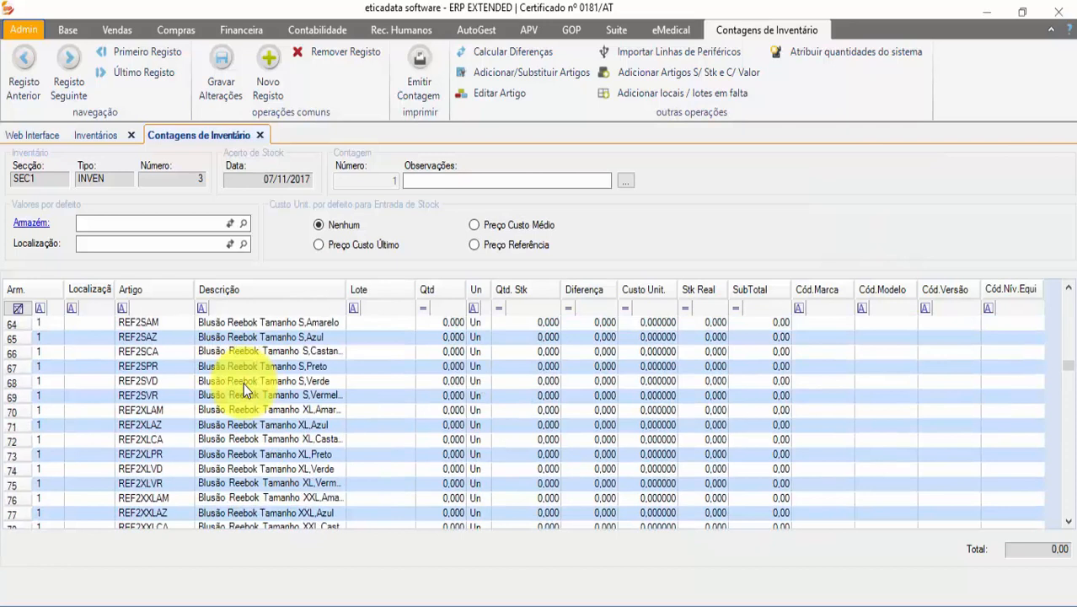
scroll(258, 394, down, 18)
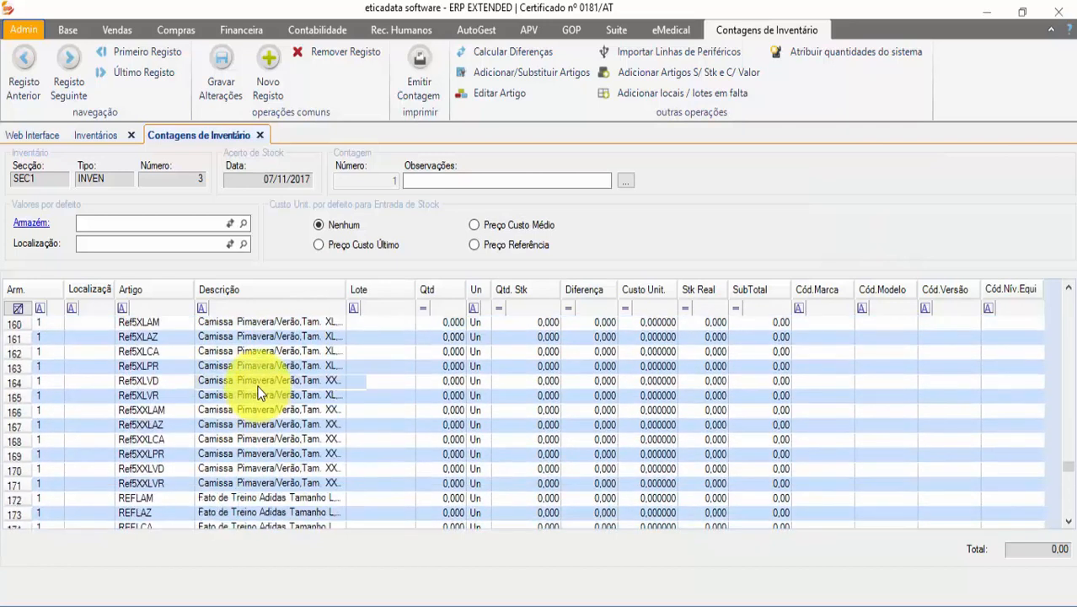
scroll(263, 379, up, 20)
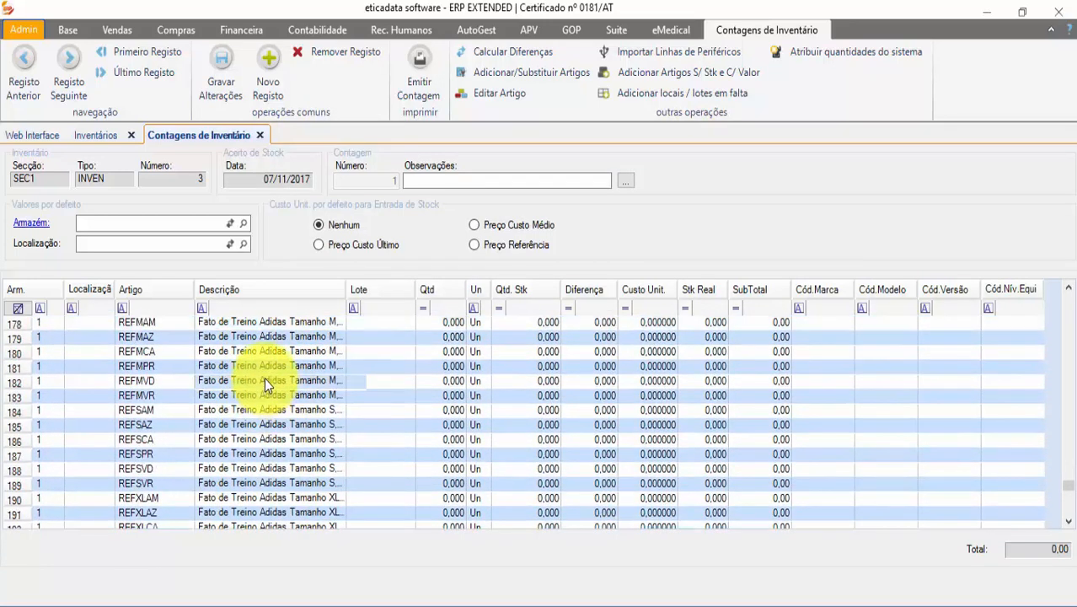
scroll(260, 369, up, 20)
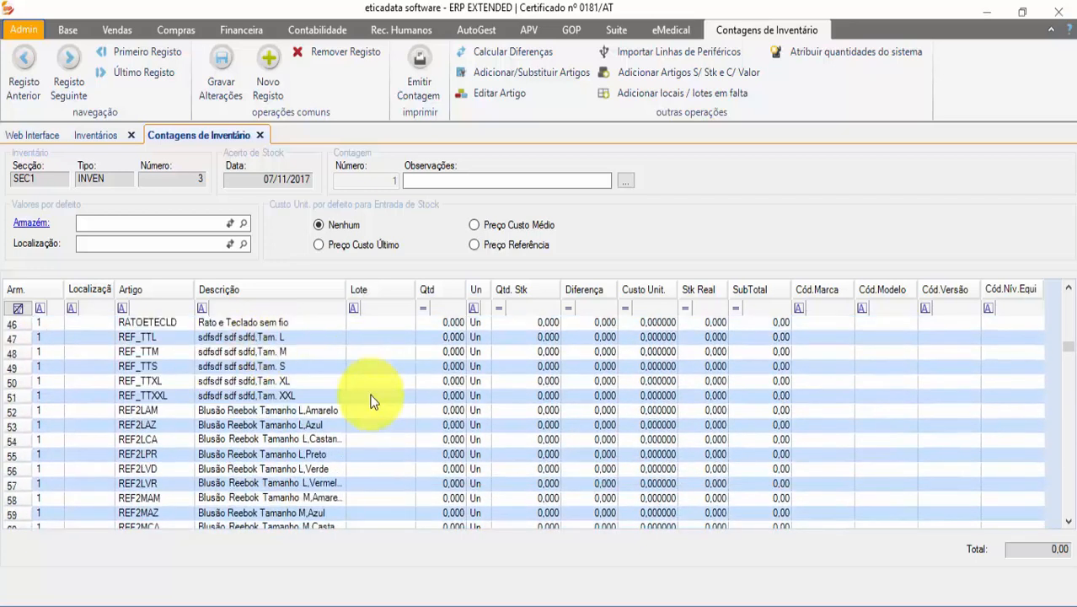
click(271, 384)
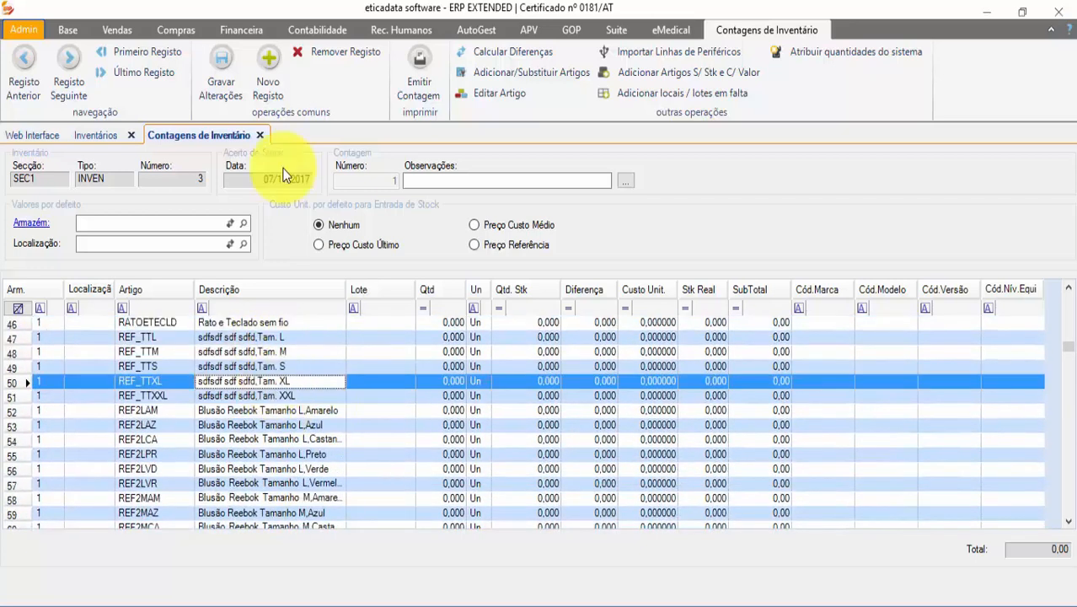
Step: Save the count with stock differences calculated and existences and values recalculated at the adjustment date, accepting lines with zero unit cost
click(231, 78)
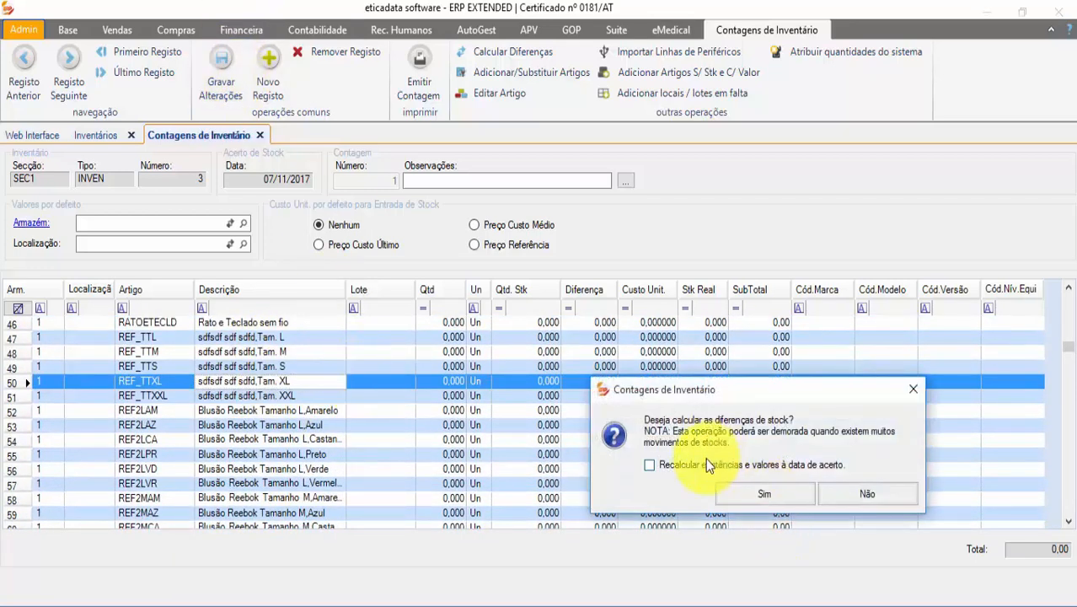
click(706, 465)
drag(805, 391, 636, 177)
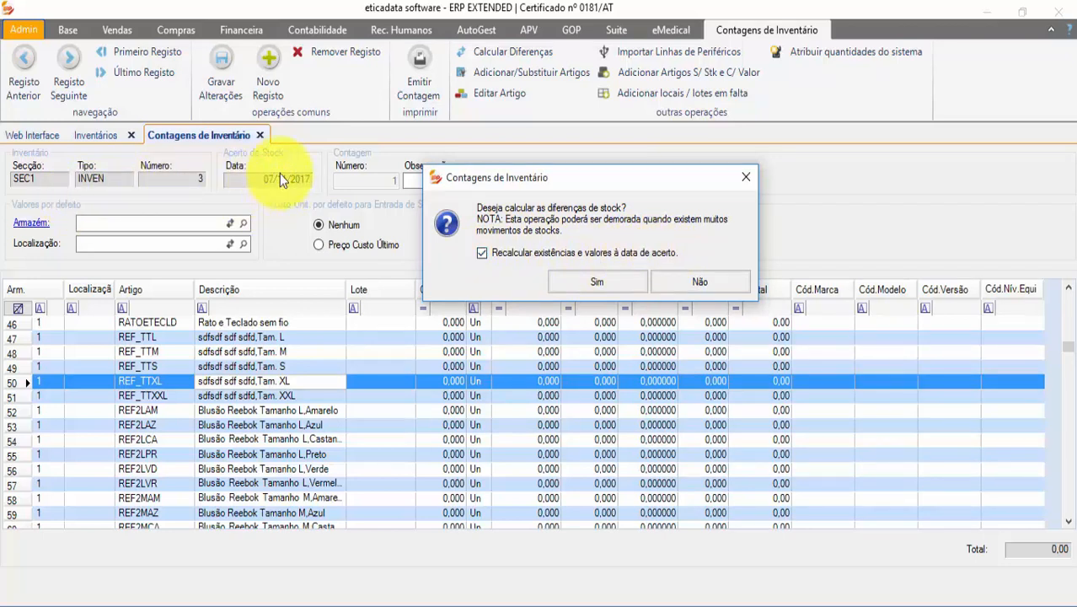
click(604, 281)
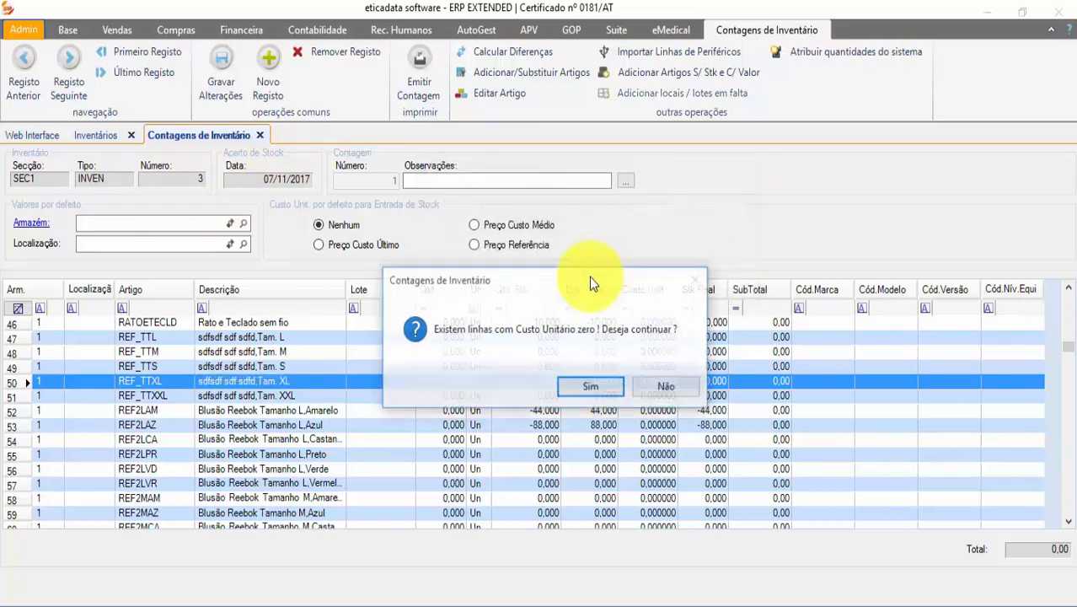
click(594, 384)
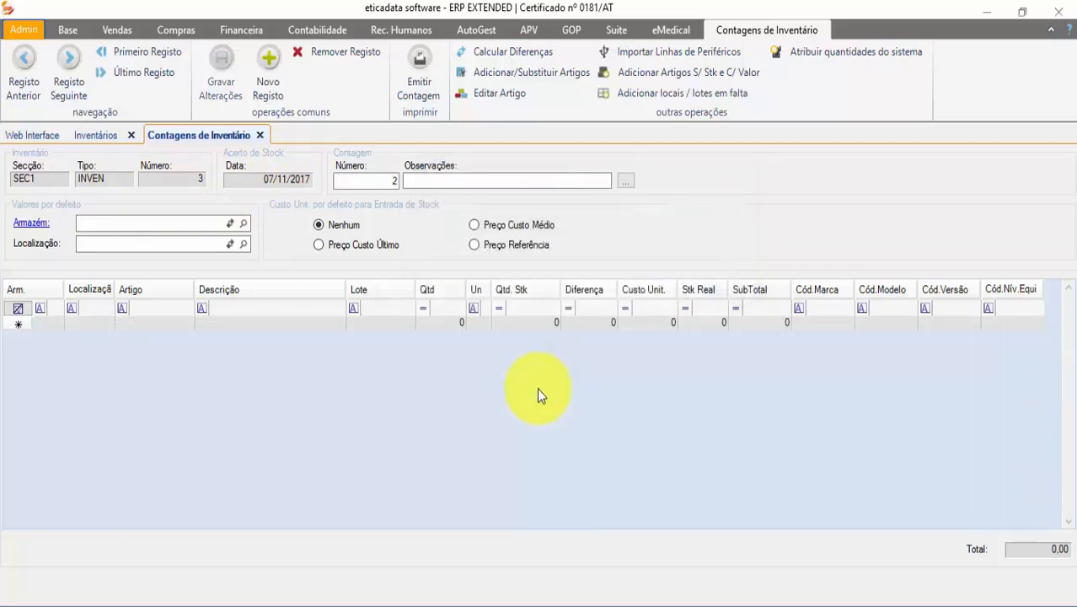
Step: Reopen the last saved count and review the stock quantities and differences of its article lines
click(145, 76)
click(531, 386)
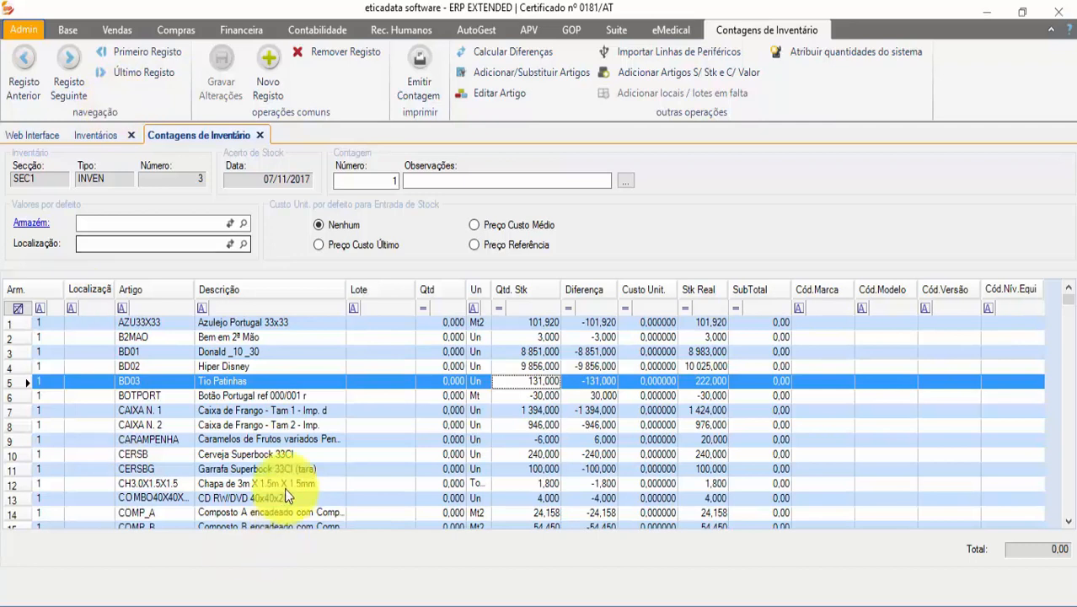
click(284, 409)
scroll(262, 450, down, 5)
scroll(259, 448, up, 5)
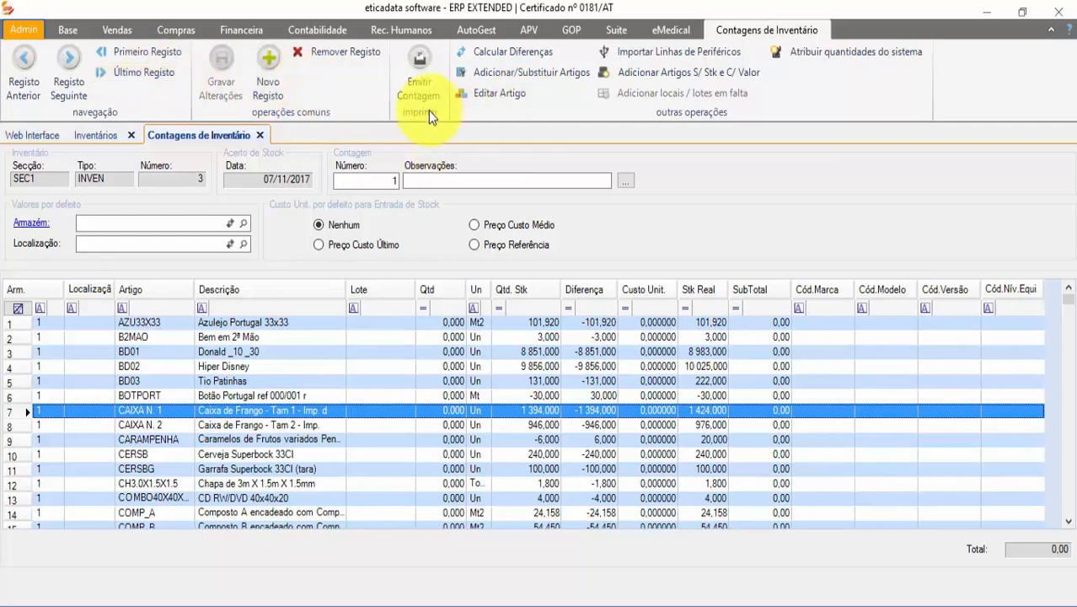
Step: Issue the printable count sheet for count 1, review its article lines and blank quantity column, and close the preview
click(411, 97)
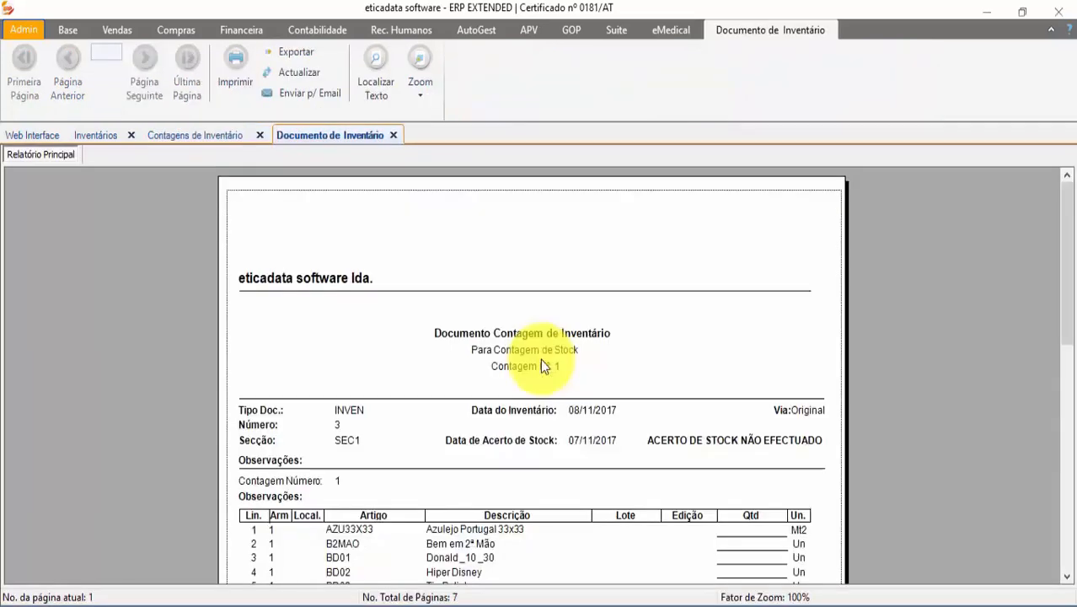
scroll(685, 446, down, 5)
scroll(686, 442, down, 3)
scroll(724, 404, up, 10)
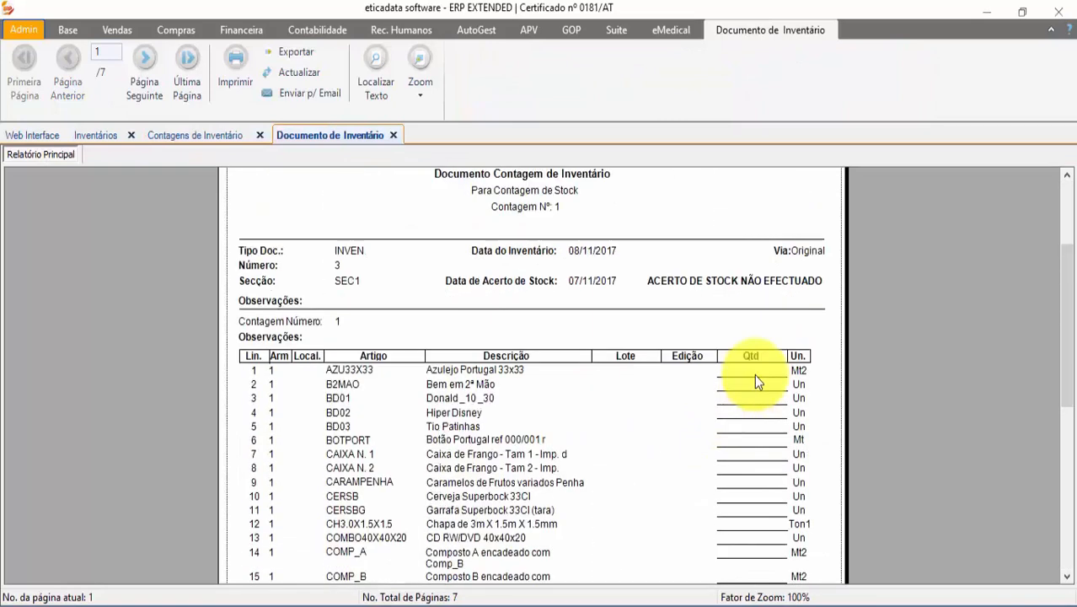
scroll(748, 446, down, 3)
scroll(747, 455, up, 5)
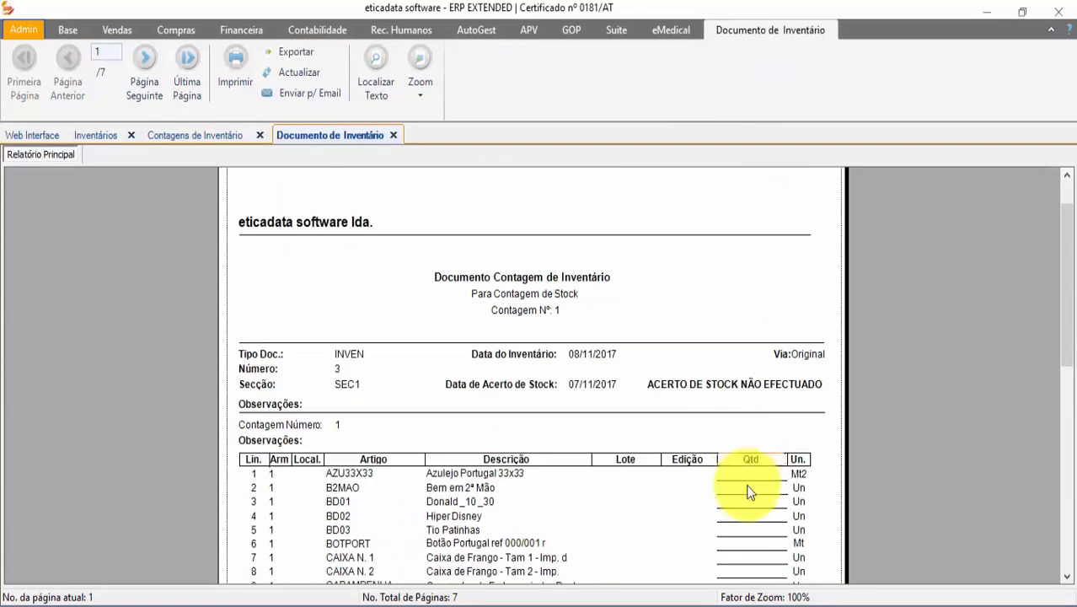
scroll(746, 489, down, 5)
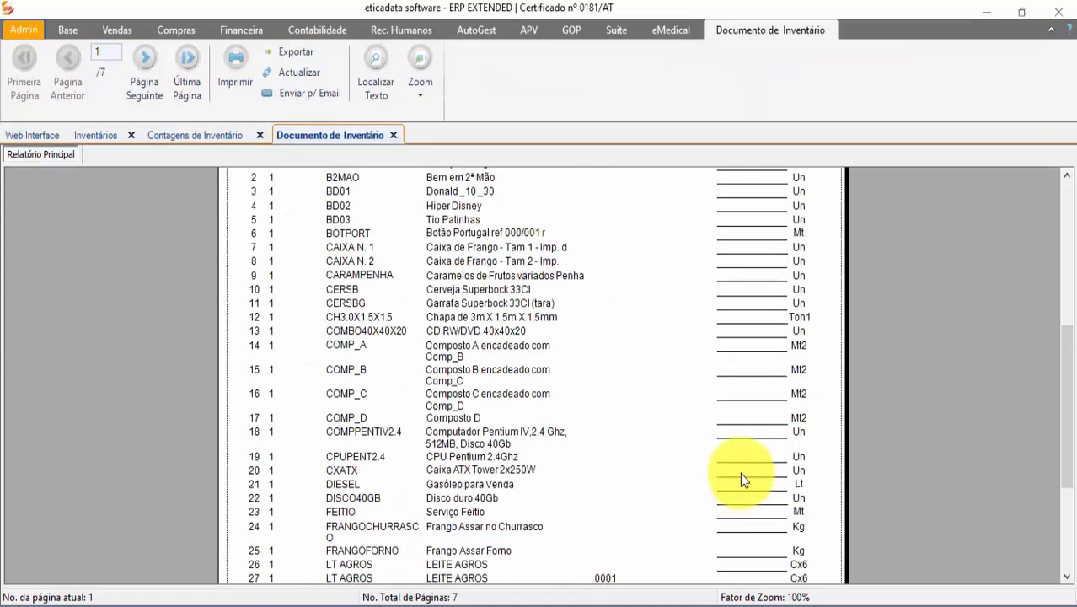
scroll(739, 472, up, 2)
click(393, 135)
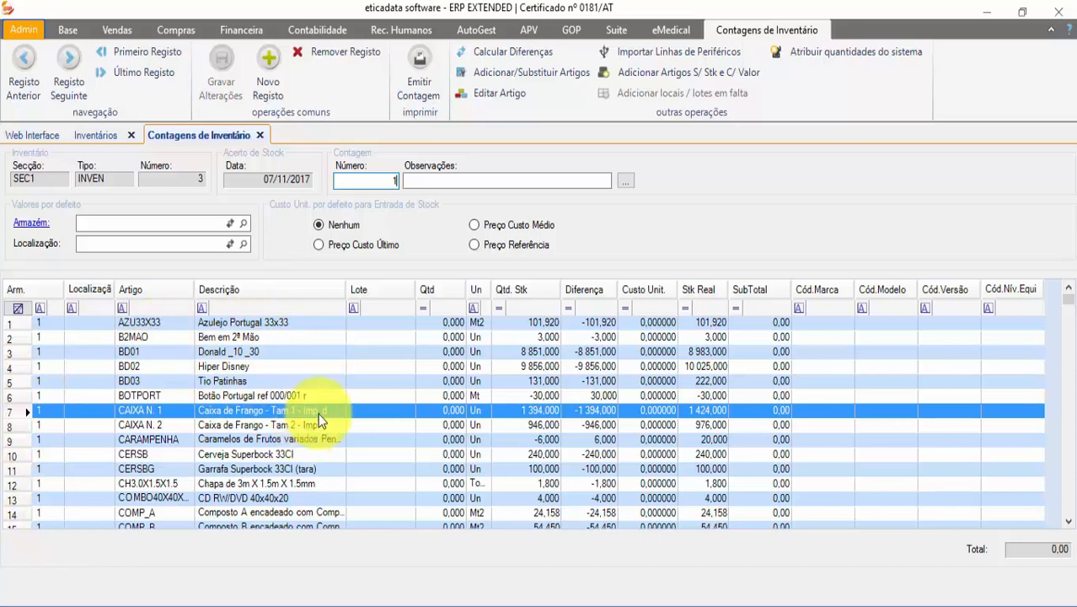
Step: Open the file selection for importing lines from peripherals and leave it without choosing a file
click(686, 56)
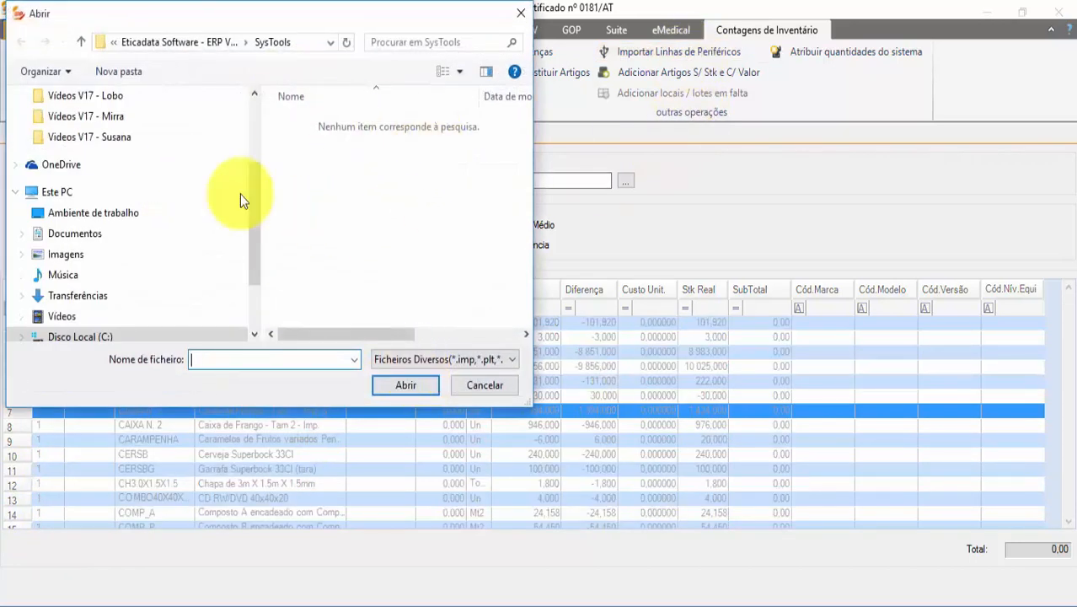
click(496, 395)
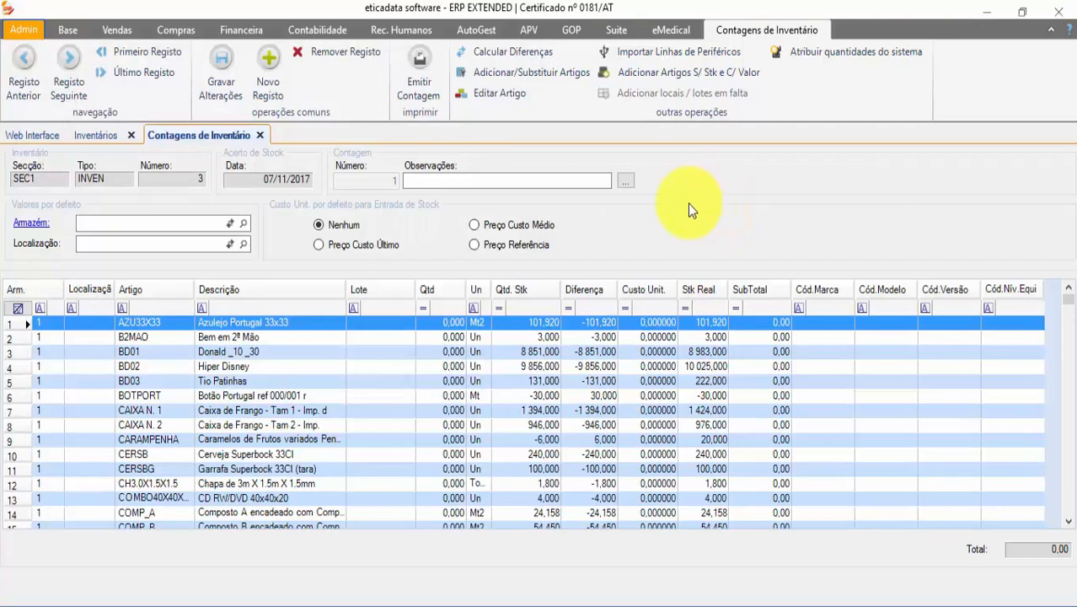
Step: Search the help for "introdução de vendas", examine the .PLT and .PLTED formats under Inserção de Linhas no Documento, and return to the count
click(628, 468)
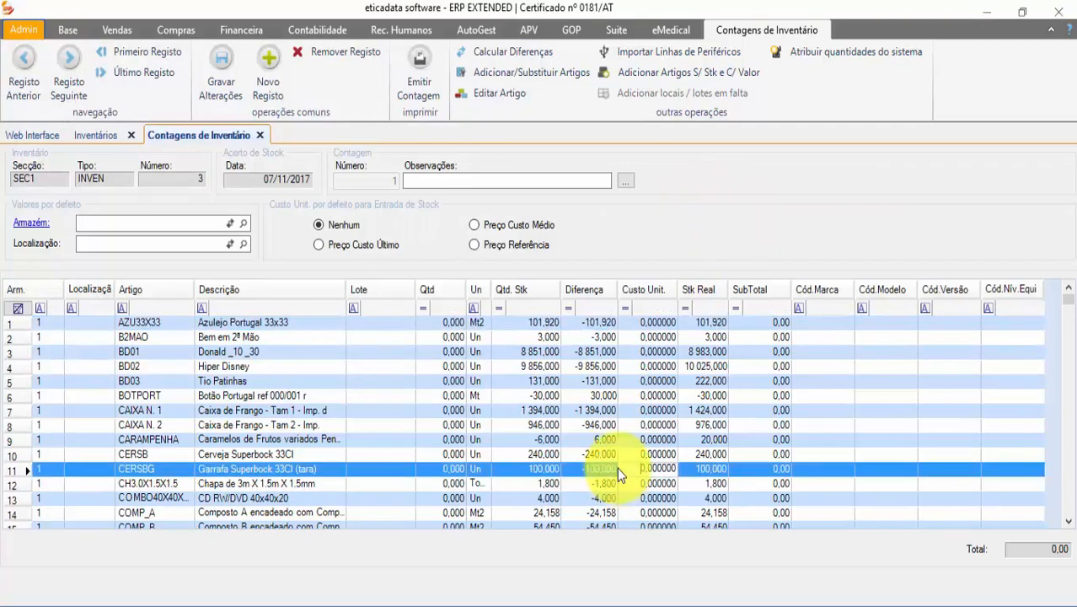
key(F1)
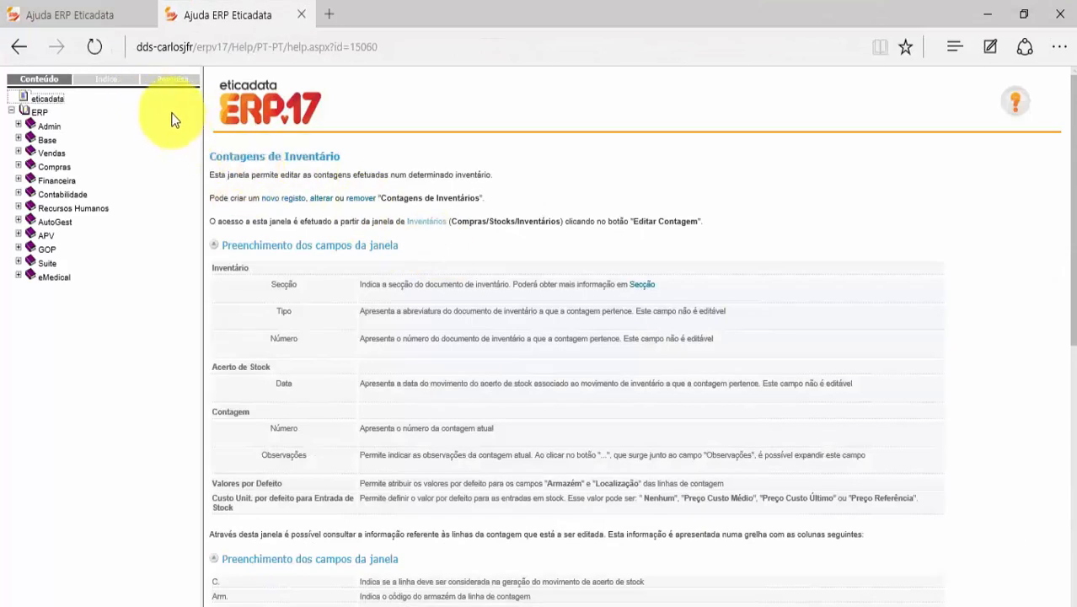
click(168, 79)
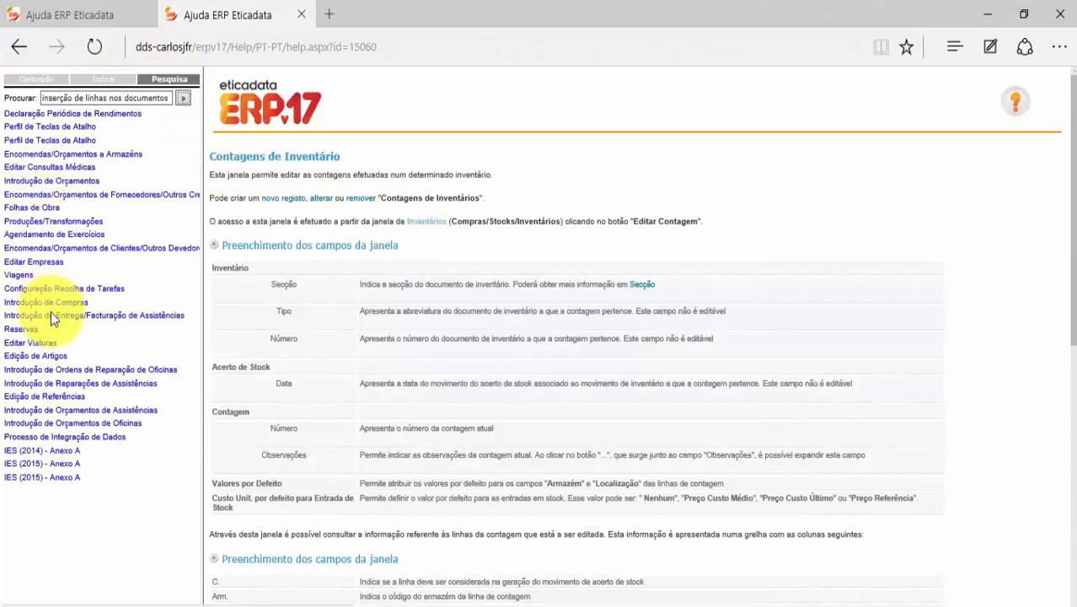
click(52, 423)
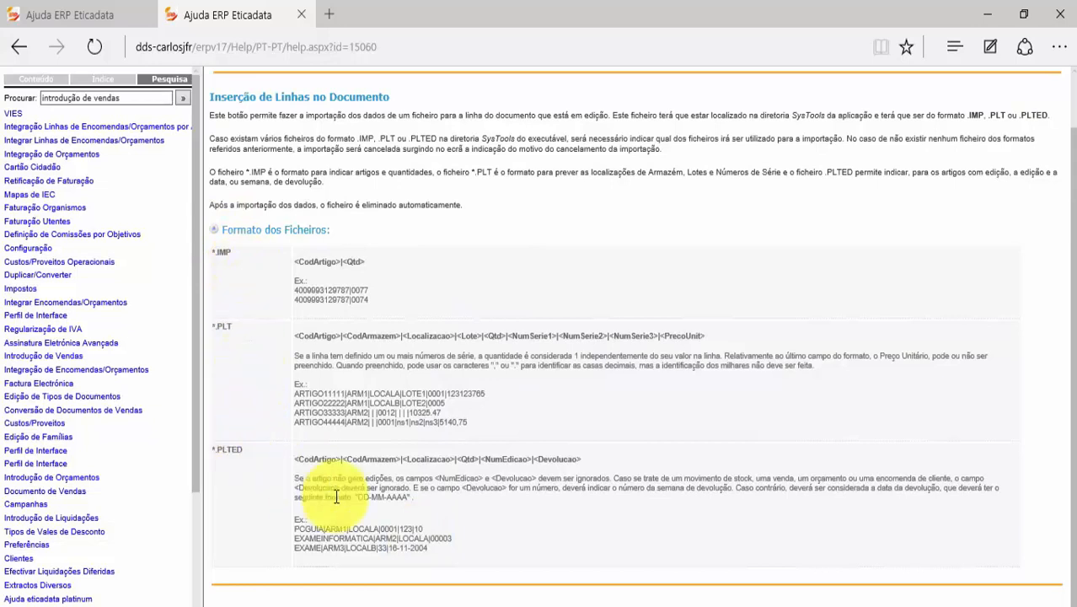
drag(591, 461, 287, 459)
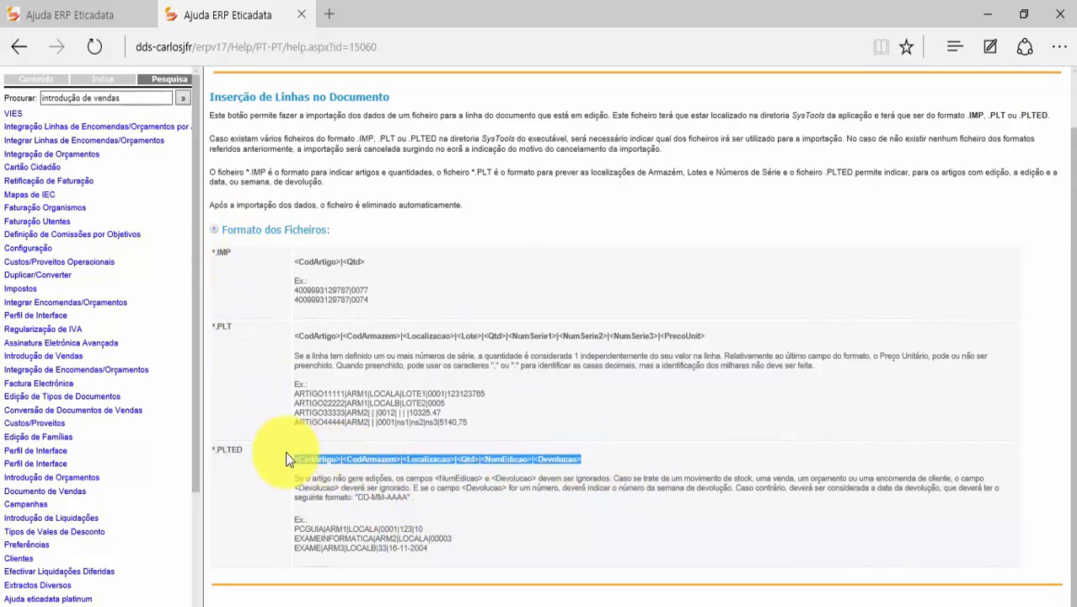
drag(712, 336, 294, 336)
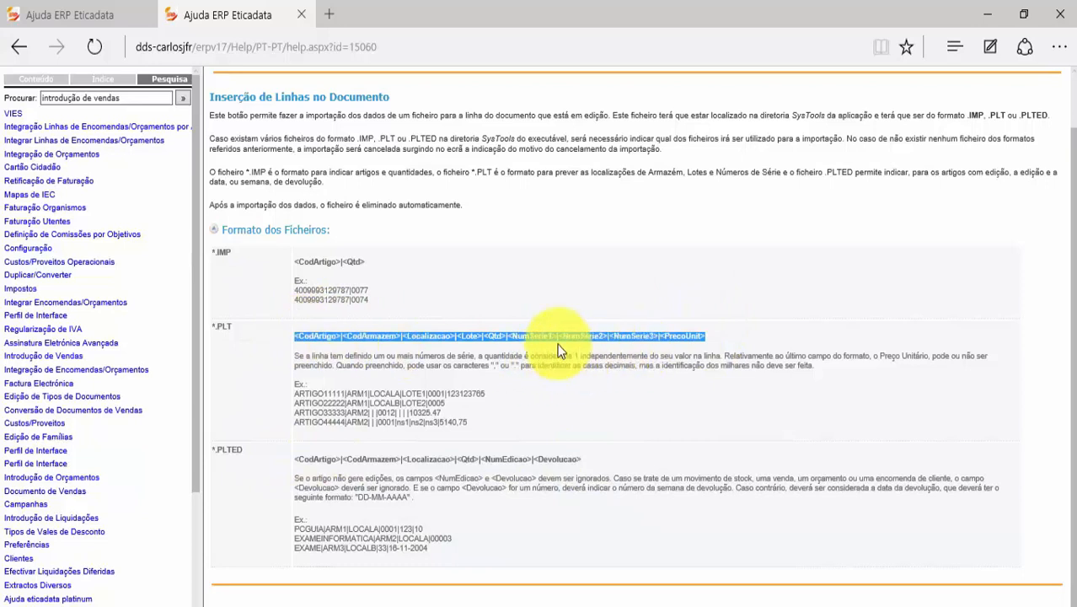
click(1060, 15)
click(472, 363)
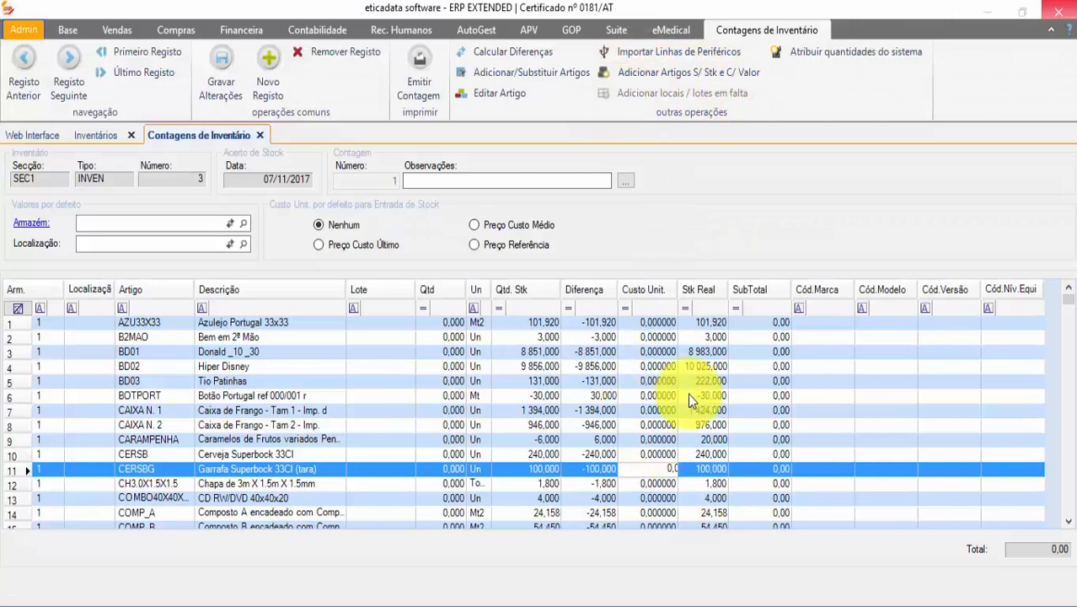
click(822, 396)
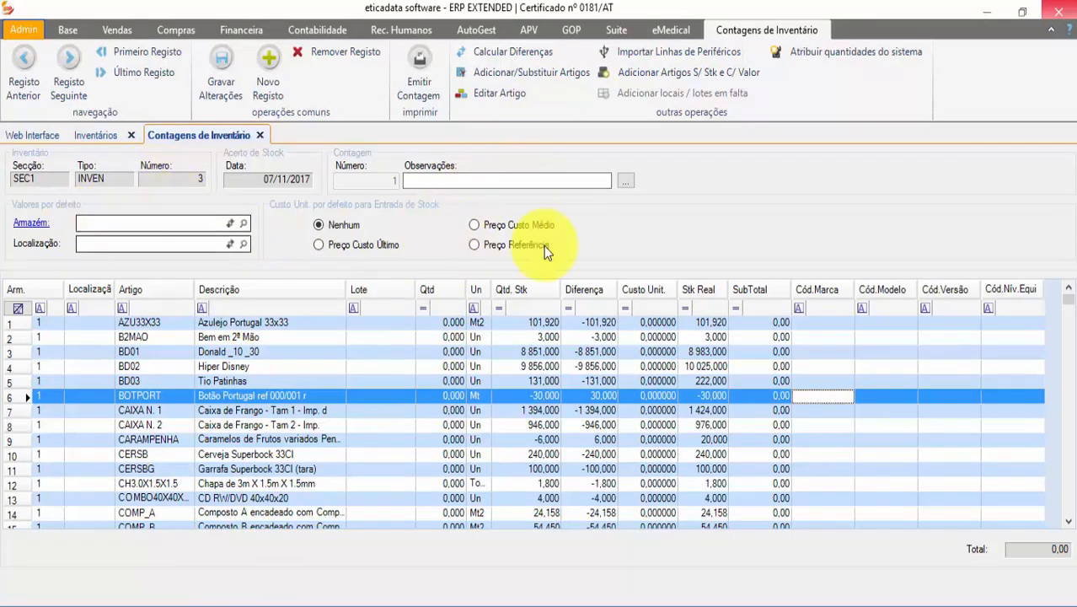
Step: Set the default warehouse to Armazém A2, comparing the locations offered for Armazém A1 and Armazém A2
click(243, 223)
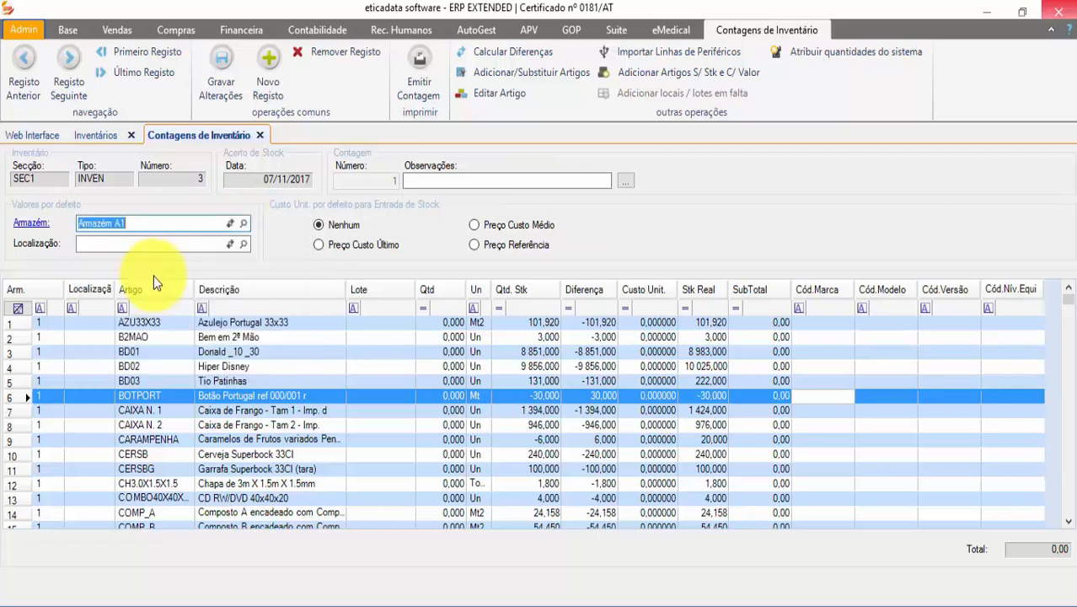
click(245, 244)
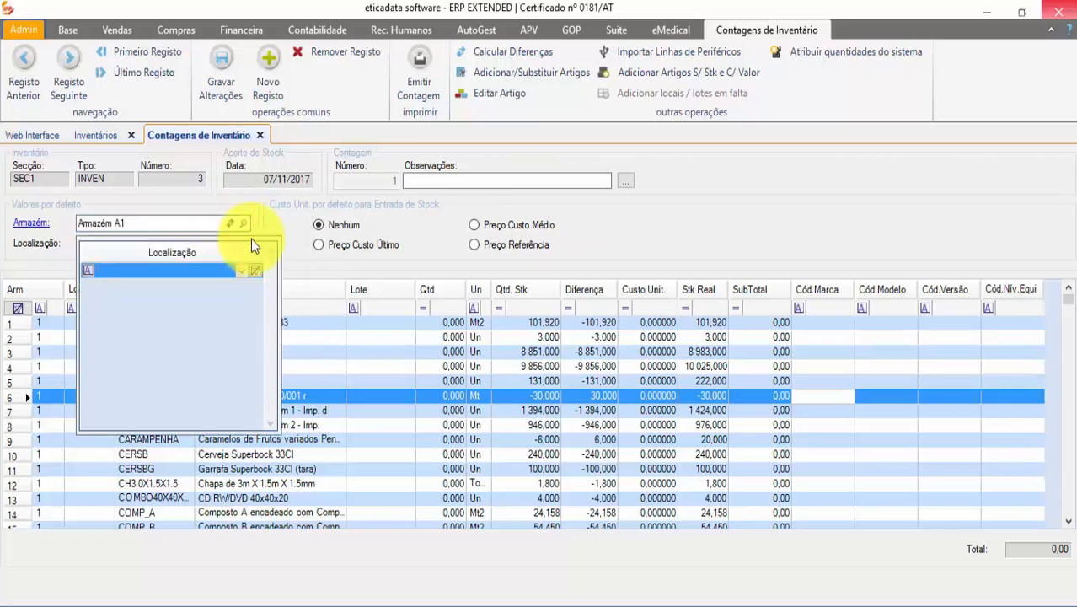
click(243, 222)
click(150, 279)
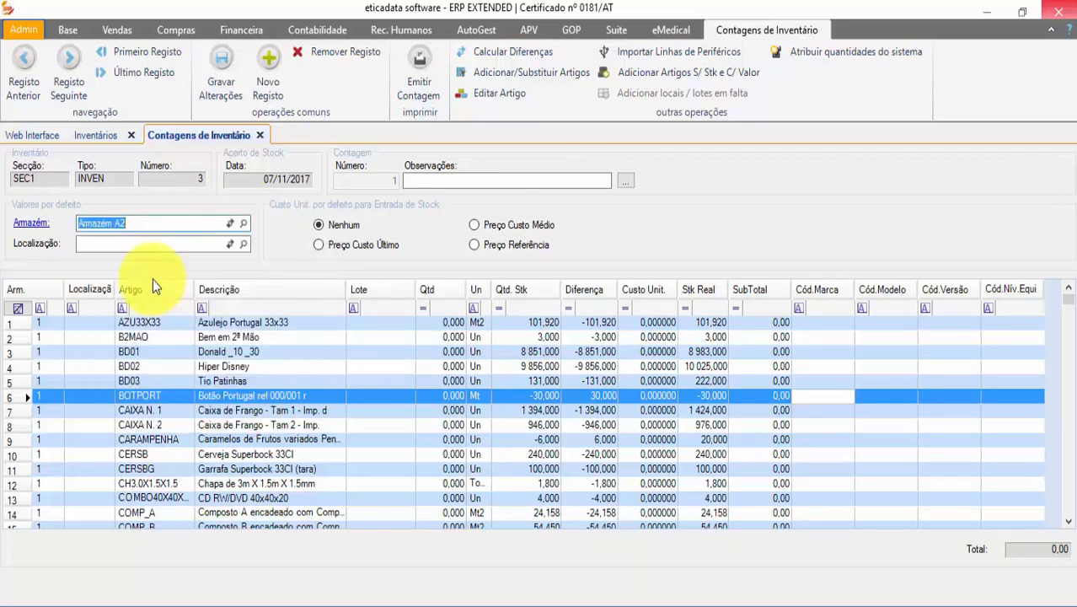
click(245, 244)
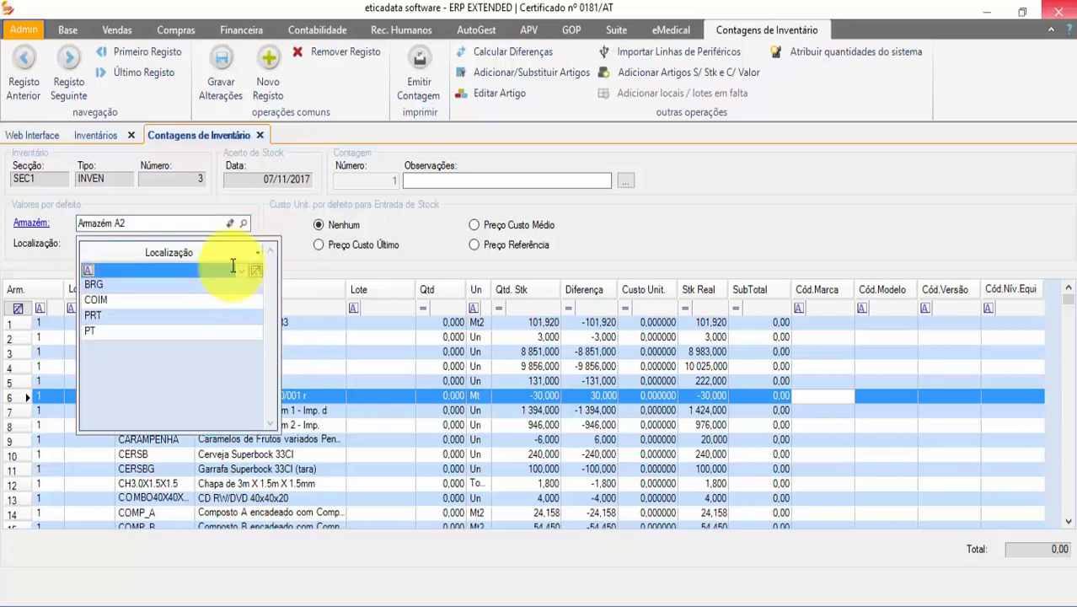
click(242, 223)
Step: Set the default unit cost to Preço Custo Médio and calculate the differences, recalculating stock and values at the adjustment date
click(518, 225)
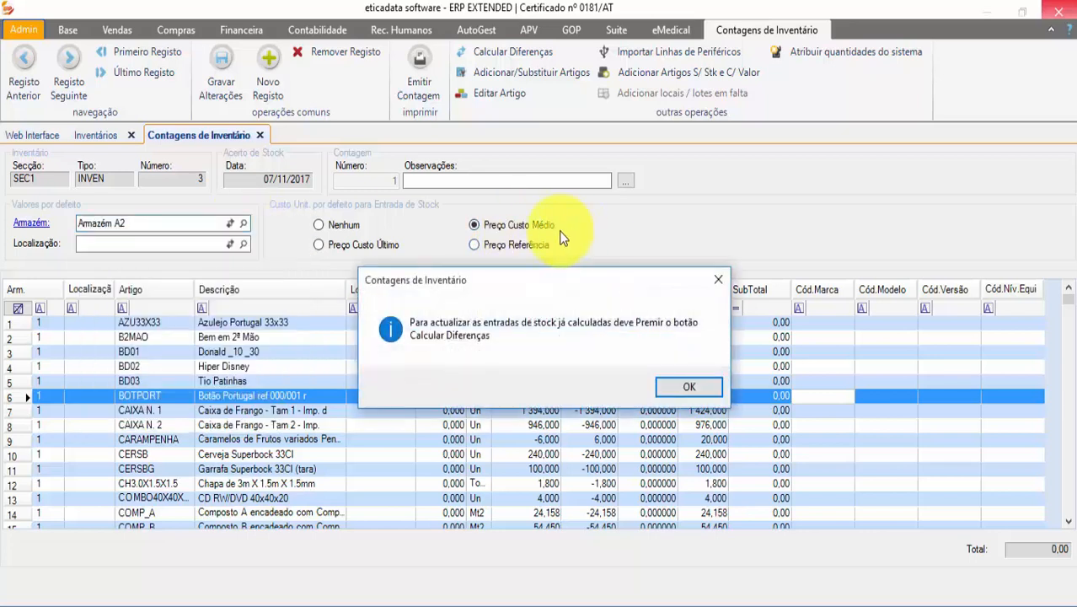
click(691, 386)
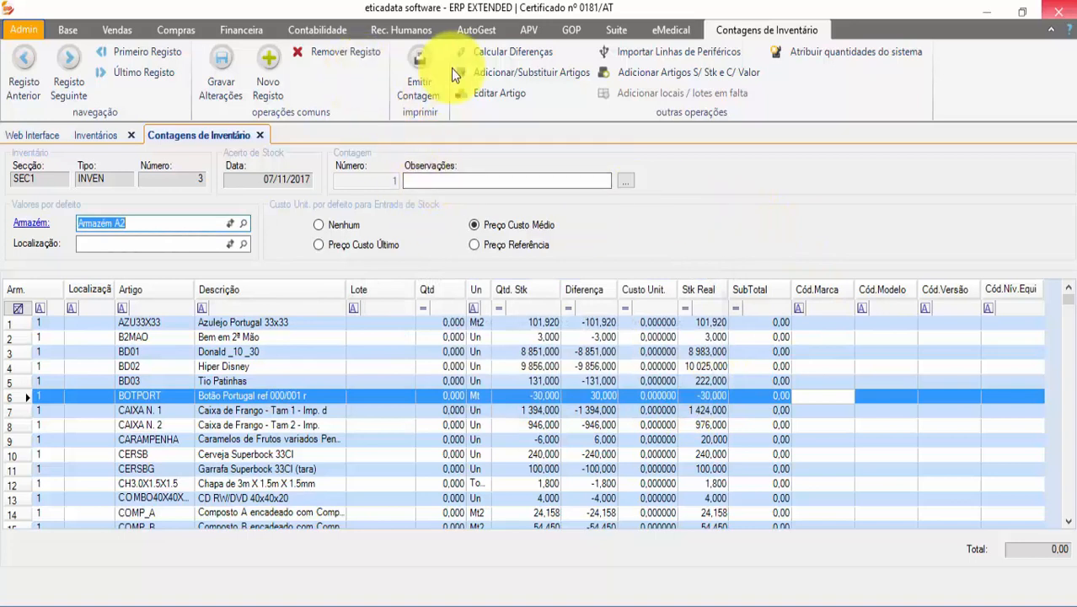
click(527, 54)
click(556, 253)
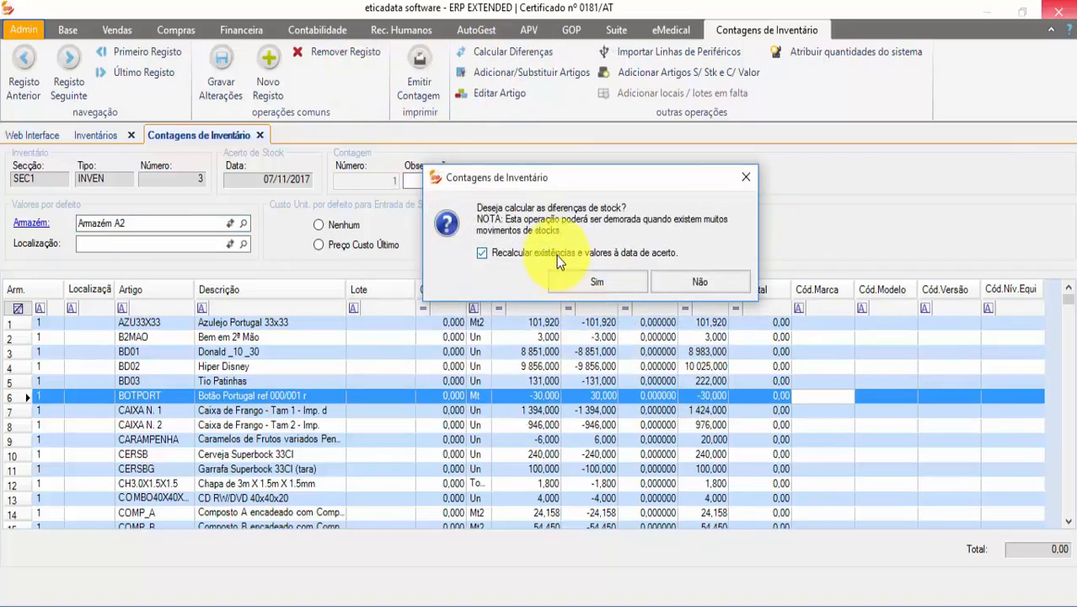
click(594, 280)
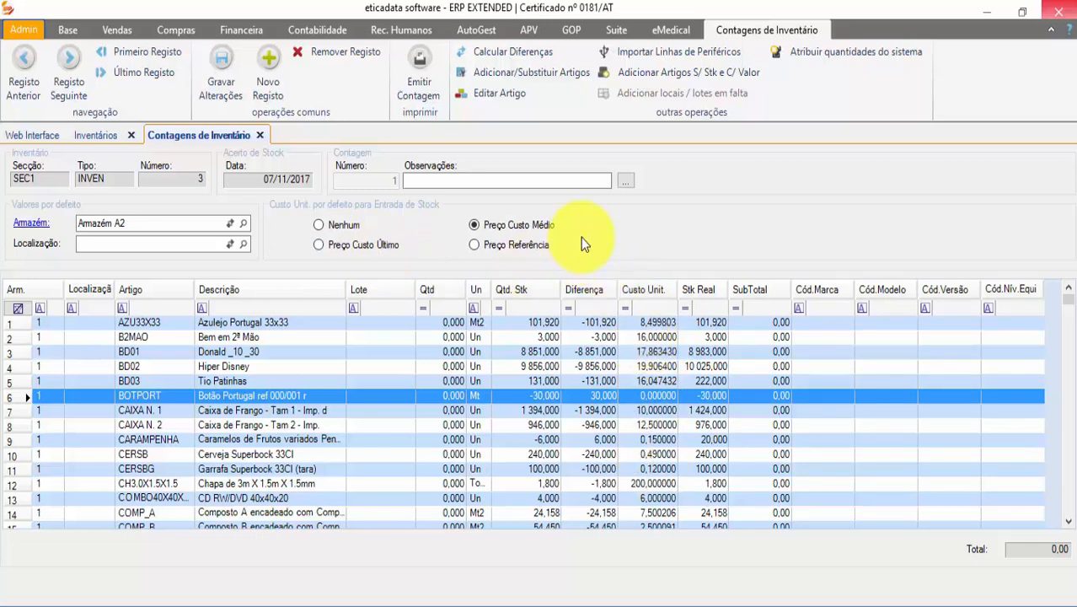
Step: Review the unit costs, stock quantities and differences of the count's article lines through to the last line
click(661, 455)
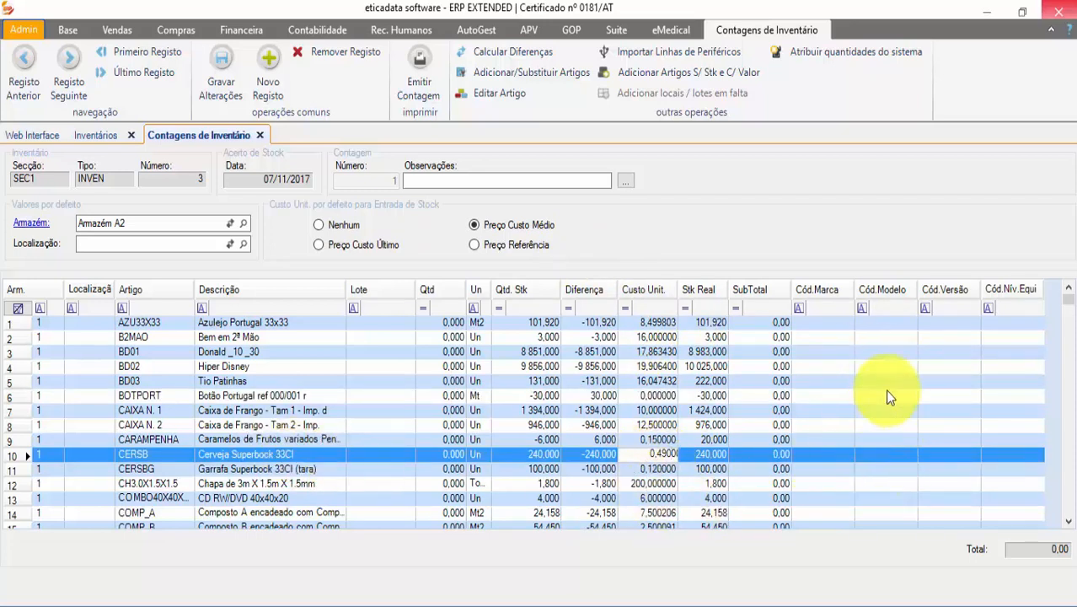
click(850, 369)
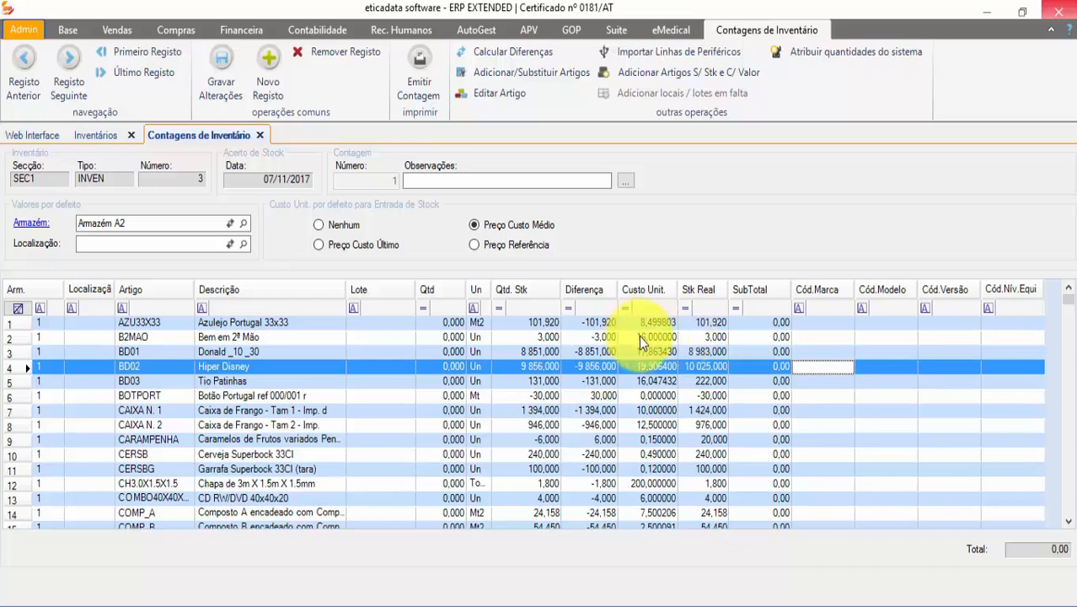
click(650, 381)
click(838, 426)
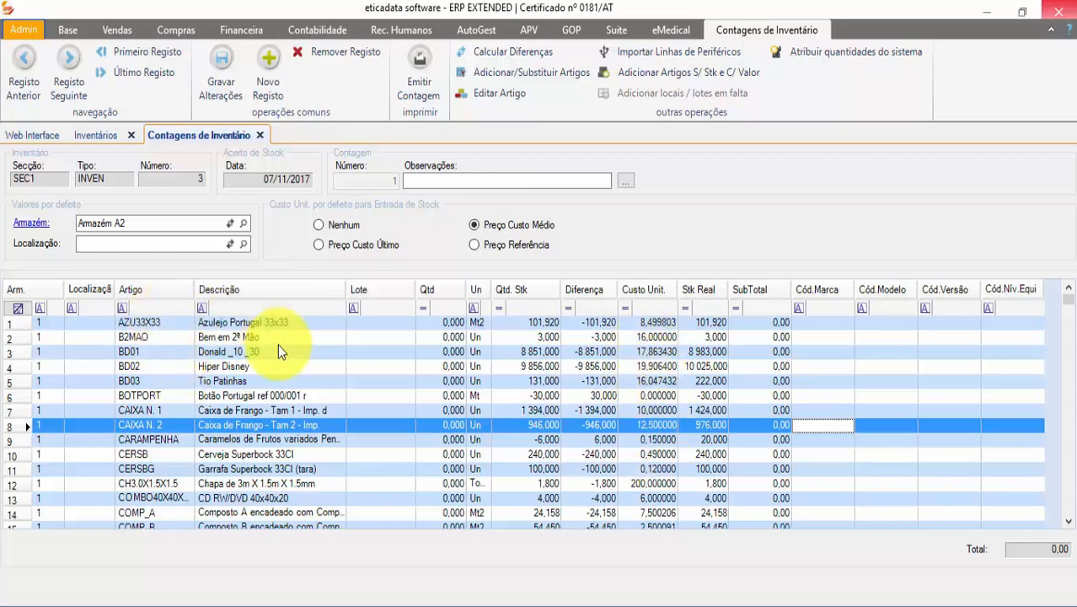
scroll(174, 434, down, 2)
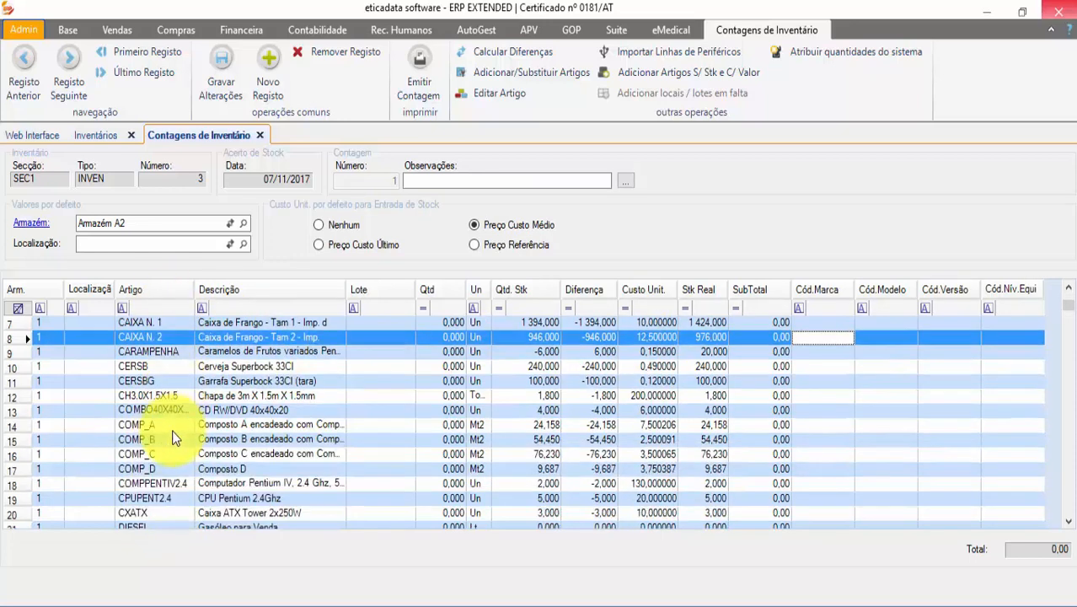
scroll(172, 430, down, 18)
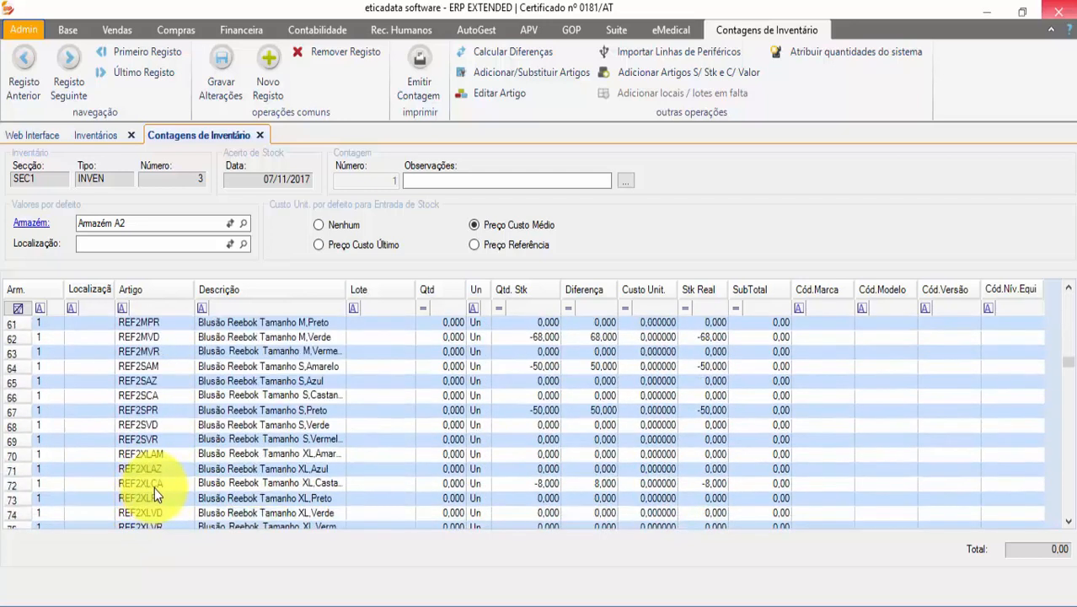
scroll(160, 487, down, 20)
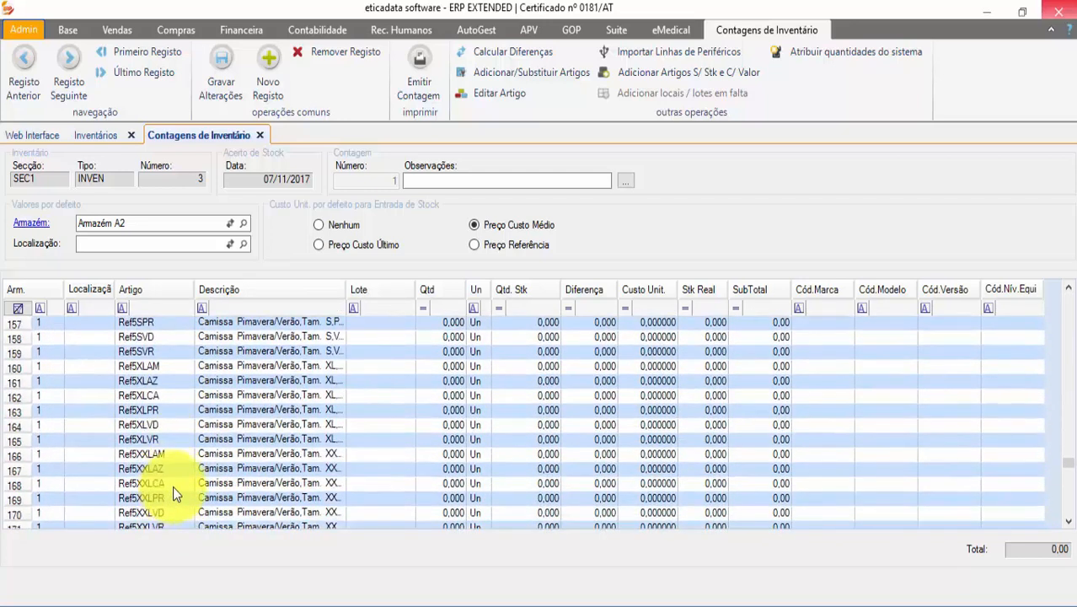
scroll(173, 486, down, 14)
click(52, 513)
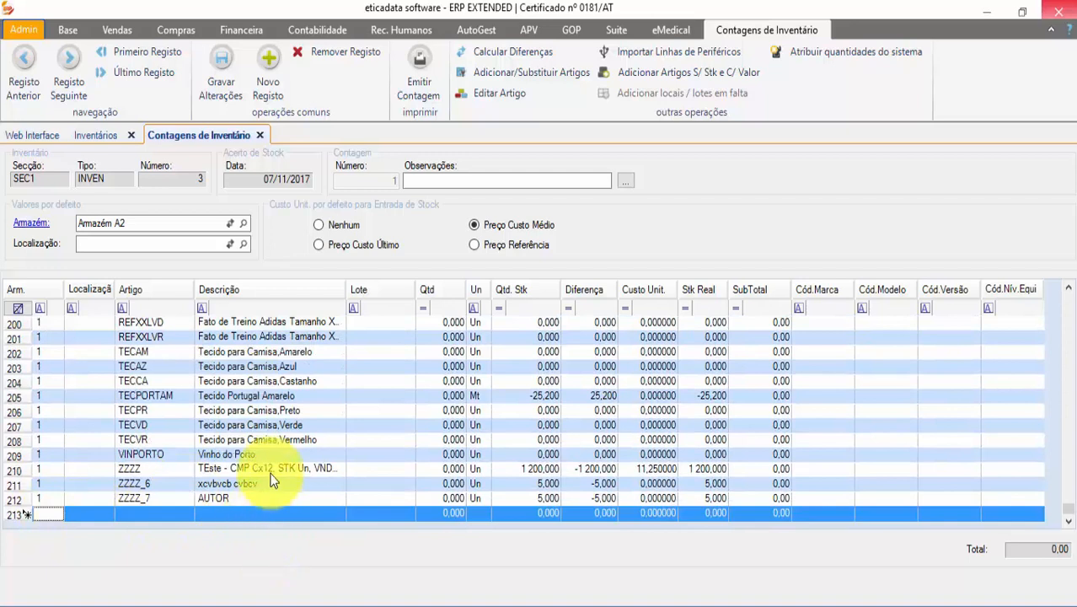
scroll(282, 438, up, 20)
scroll(284, 408, up, 13)
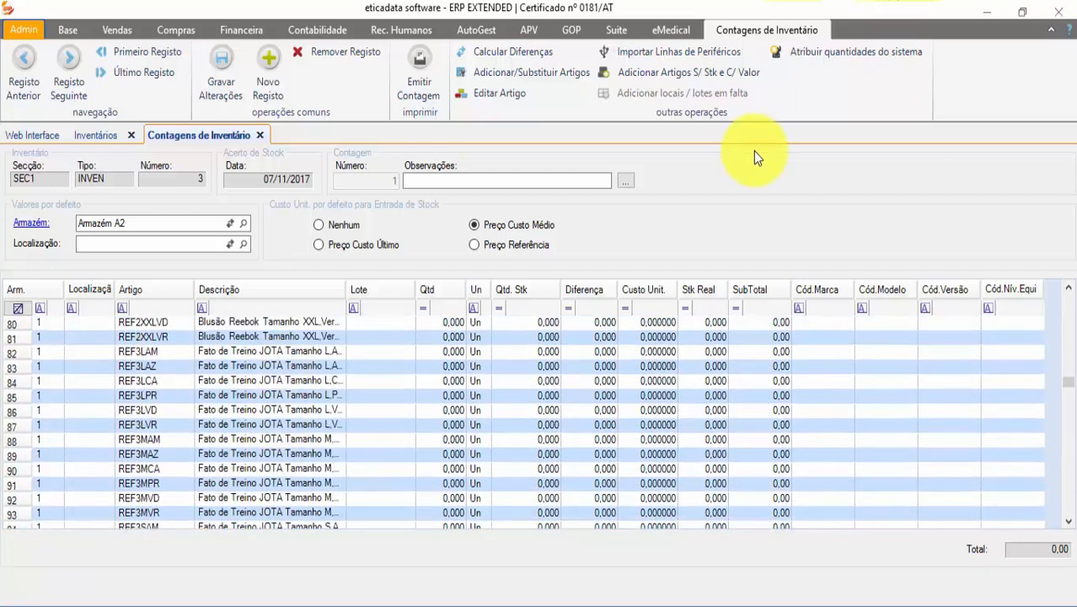
Step: Remove the current count and fill the emptied count through Substituir Artigos, with "bd" as the starting article code
click(350, 53)
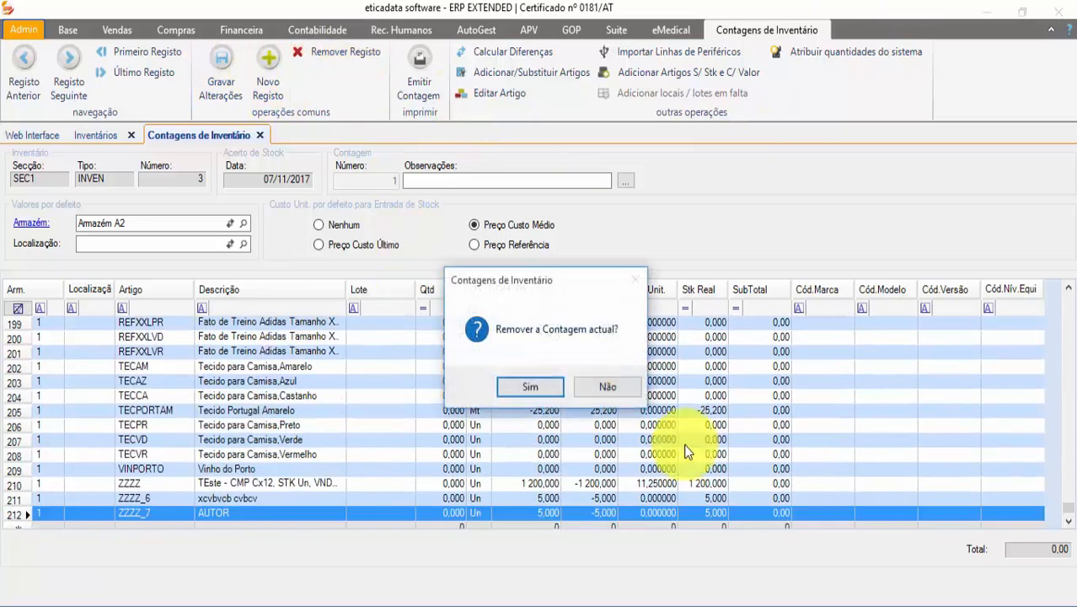
click(530, 387)
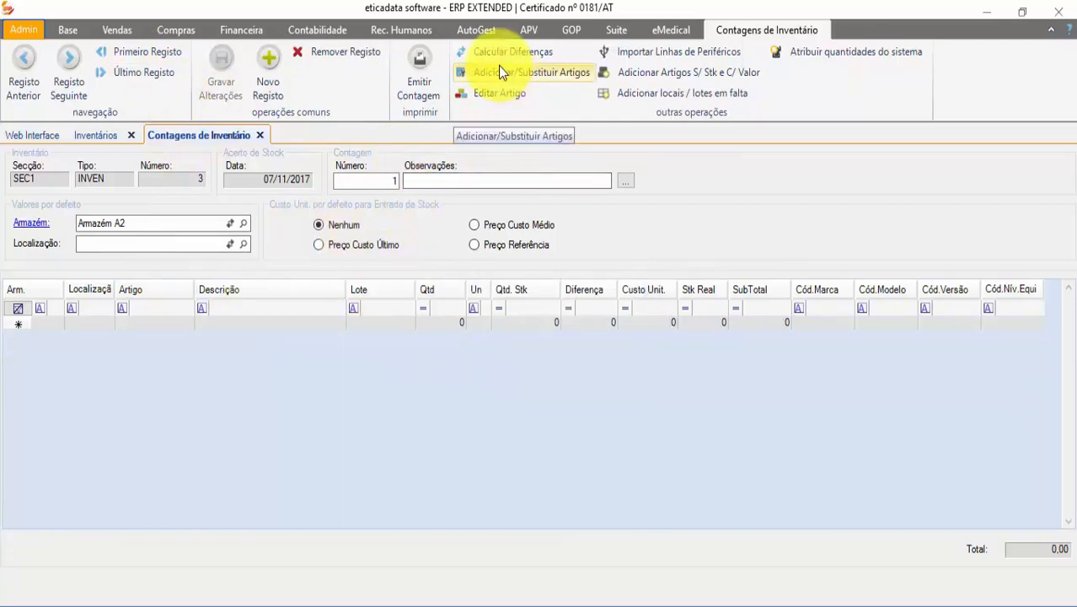
click(543, 76)
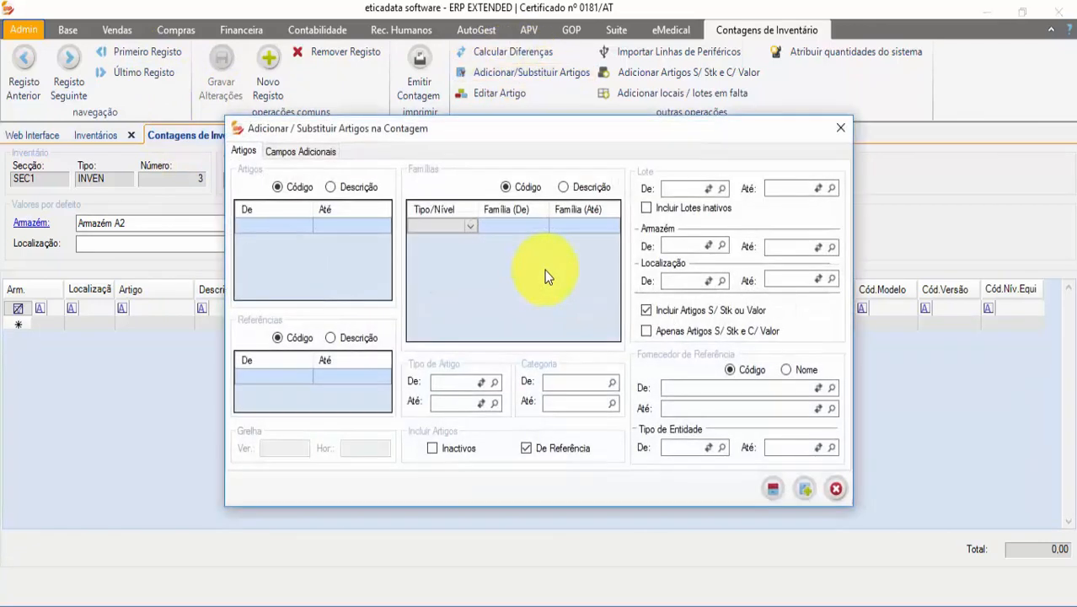
click(290, 226)
text(bd)
click(334, 225)
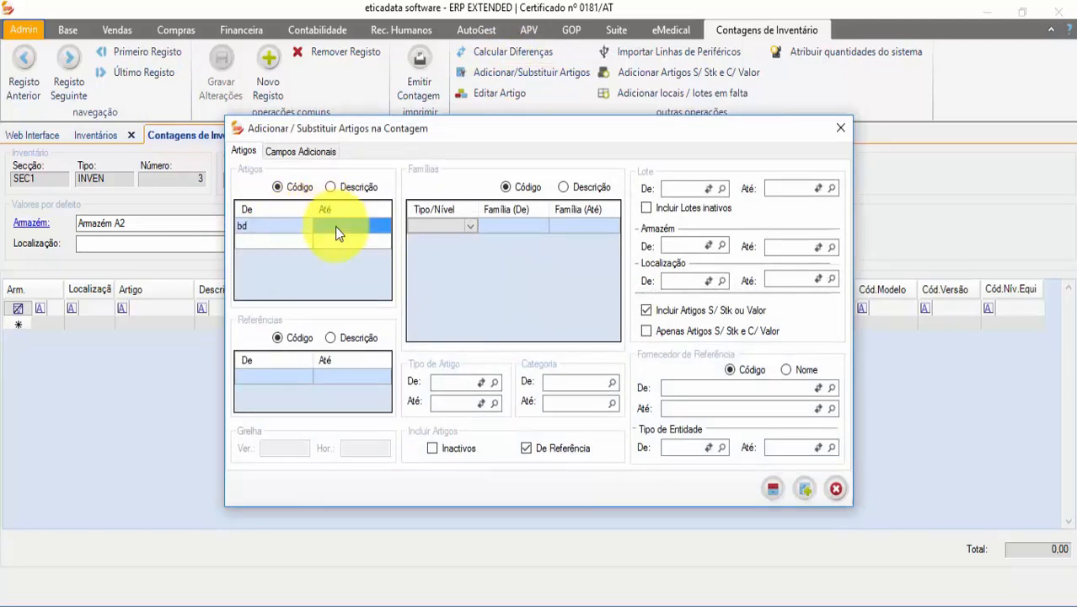
click(269, 228)
click(271, 227)
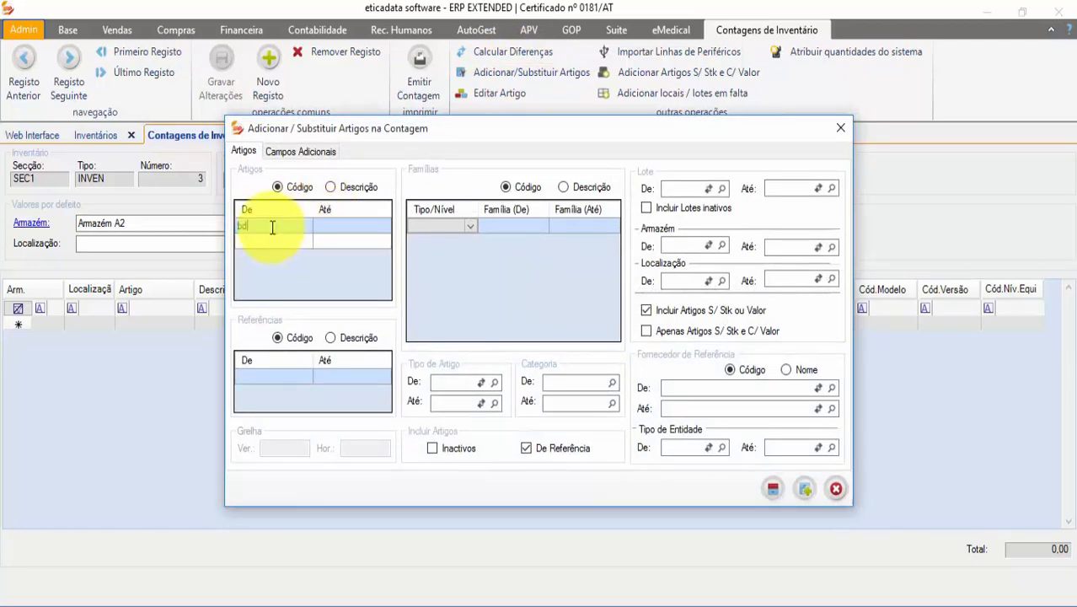
click(773, 487)
click(261, 410)
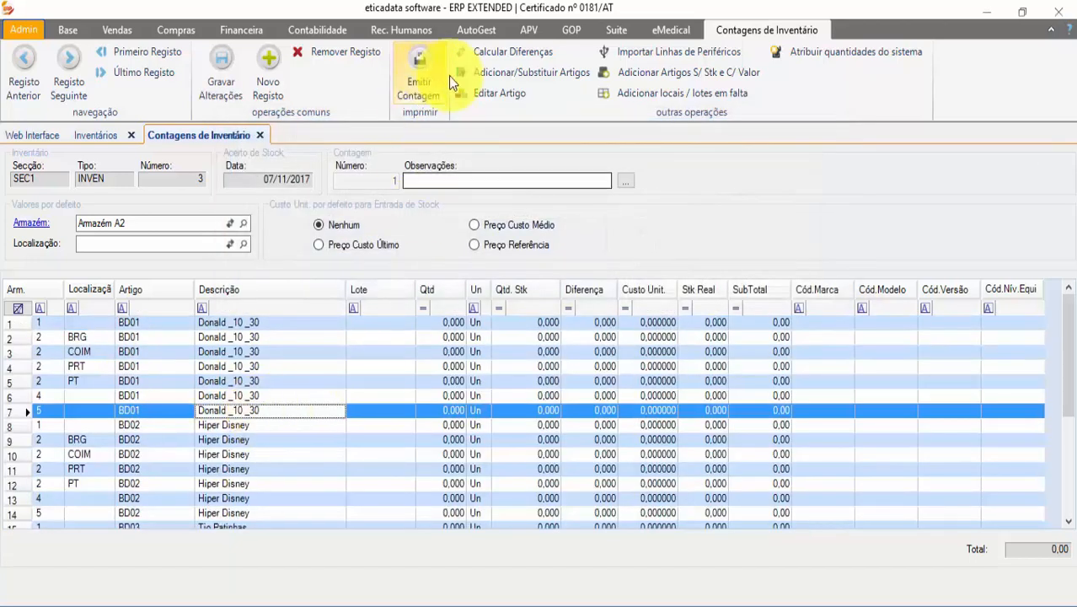
Step: View the options for adding or replacing articles without applying any, and review the count lines by warehouse and location
click(490, 73)
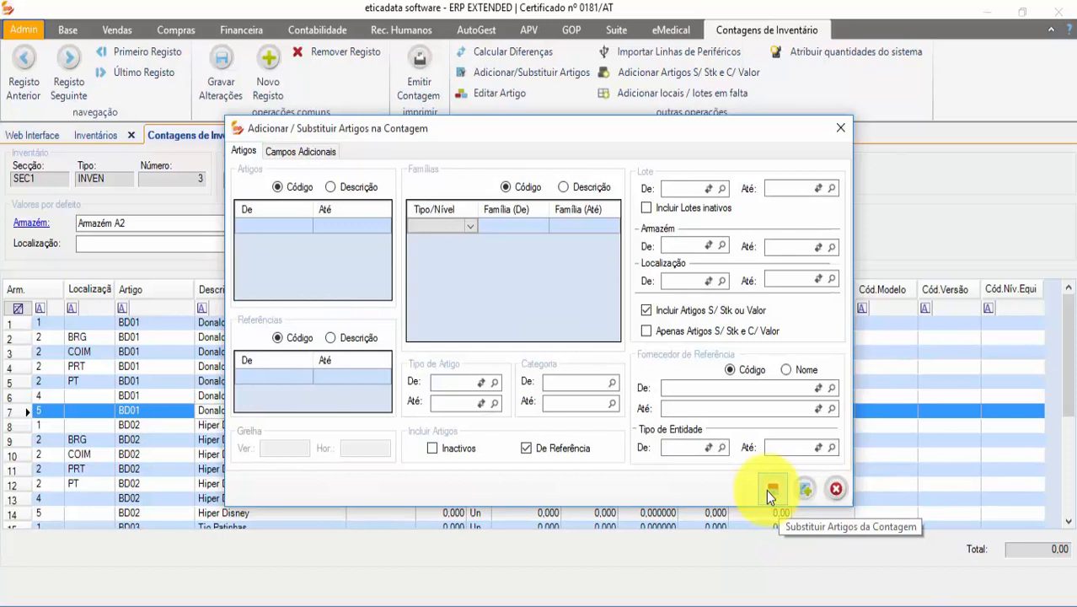
click(834, 489)
click(73, 456)
scroll(84, 450, down, 1)
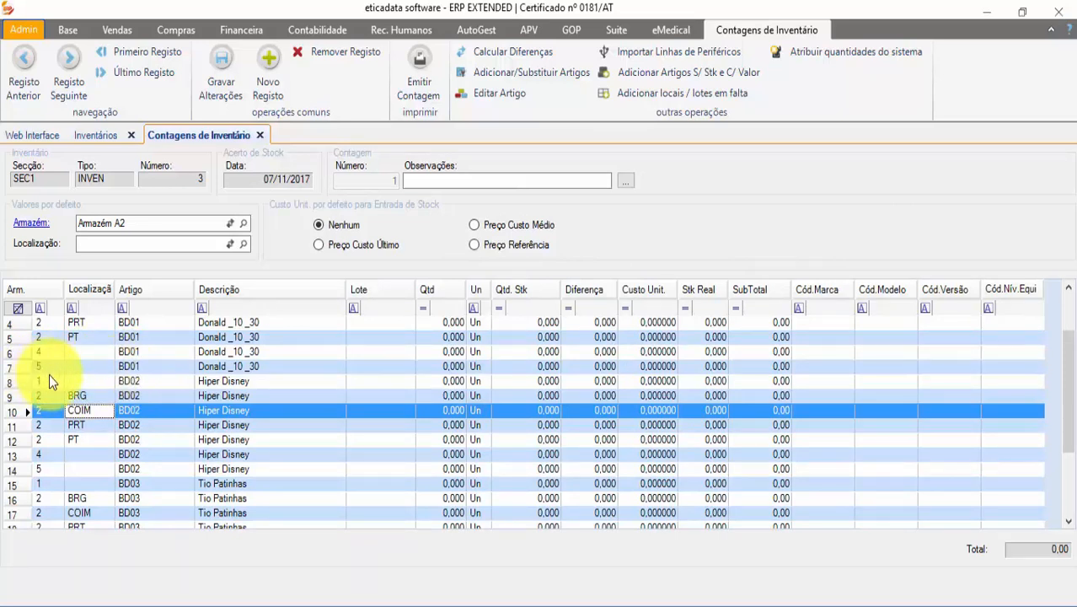
scroll(72, 474, down, 2)
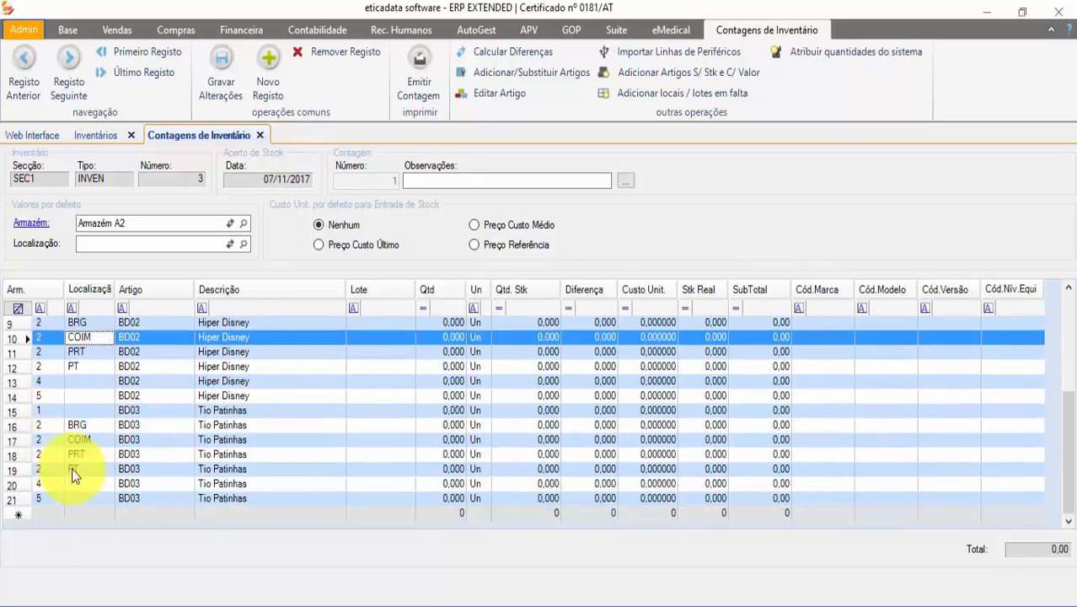
Step: Try to add another line at the end of the count for article BD01 in warehouse 5
click(140, 519)
text(b)
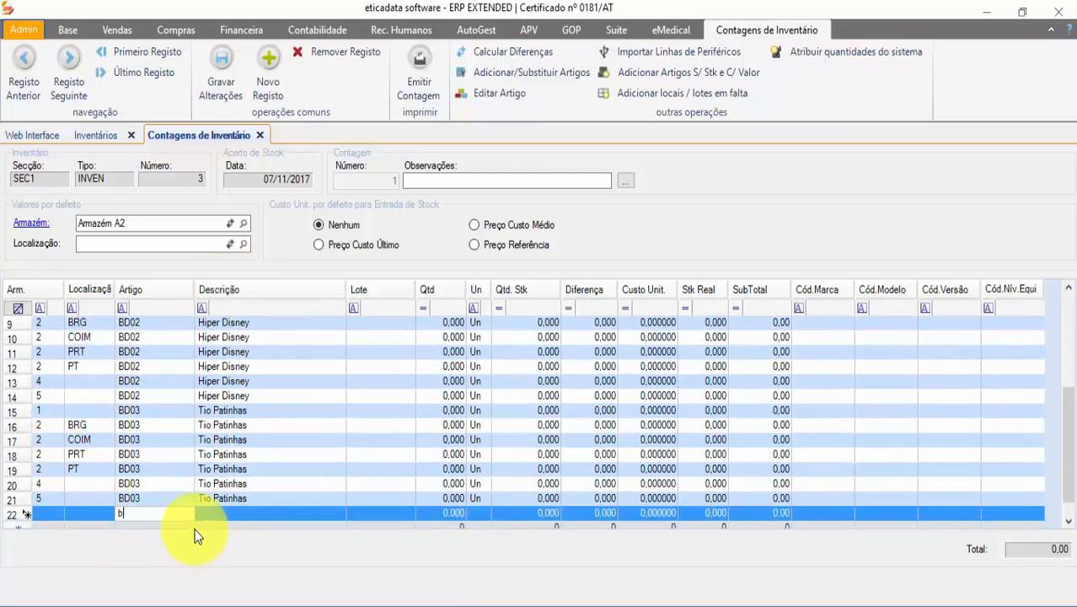
text(d01)
key(Return)
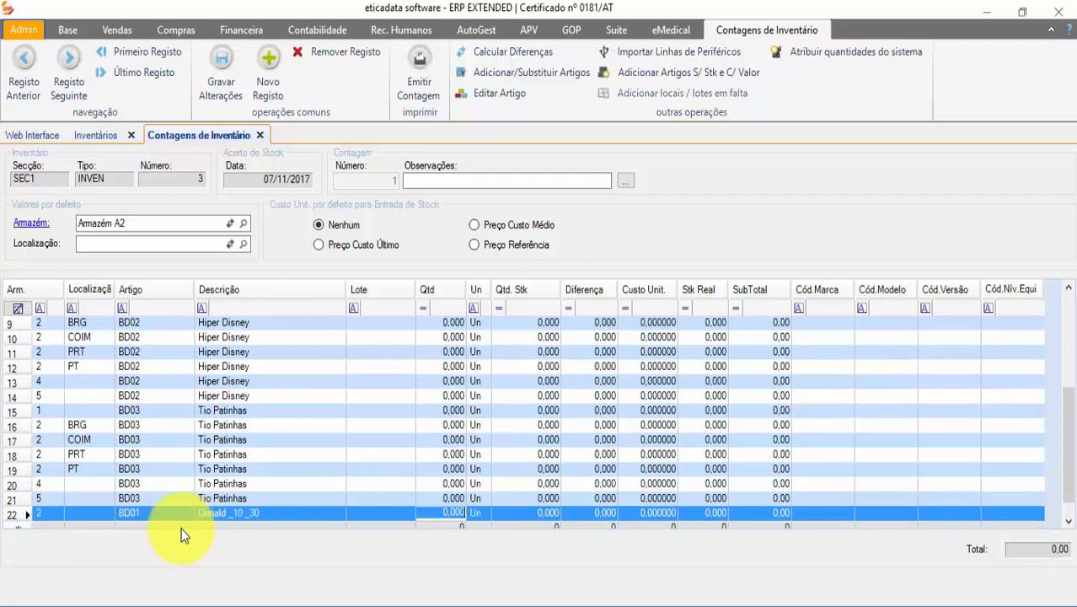
click(45, 513)
click(45, 513)
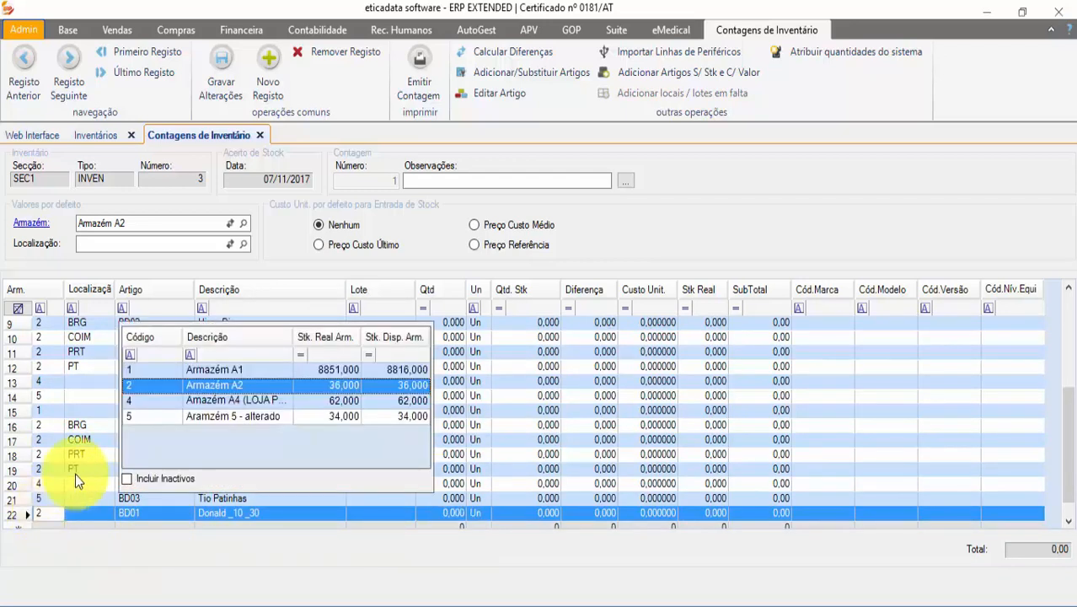
click(153, 420)
key(Escape)
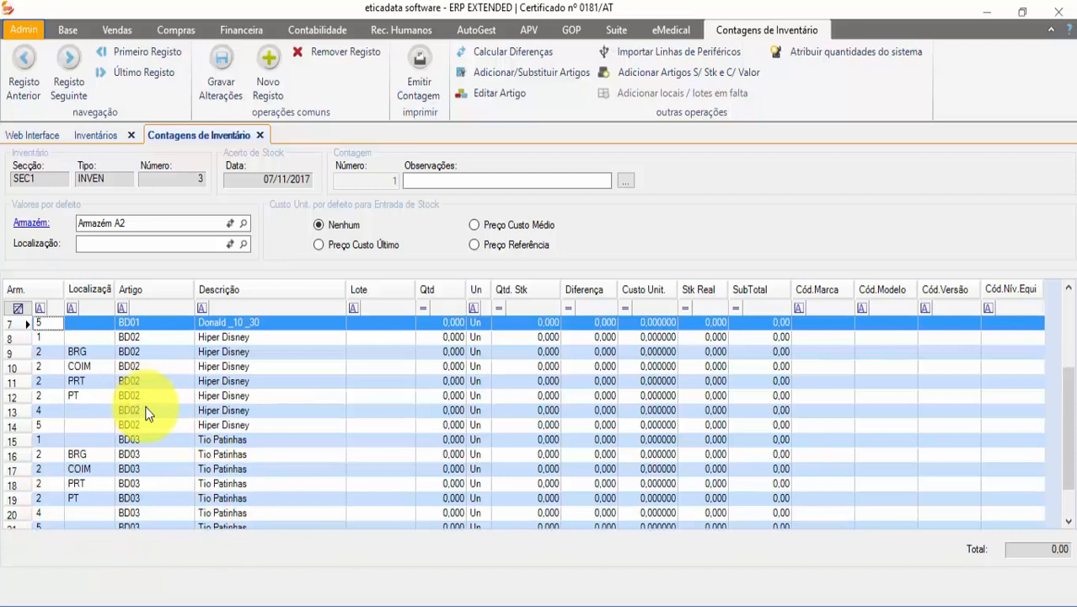
scroll(148, 411, up, 2)
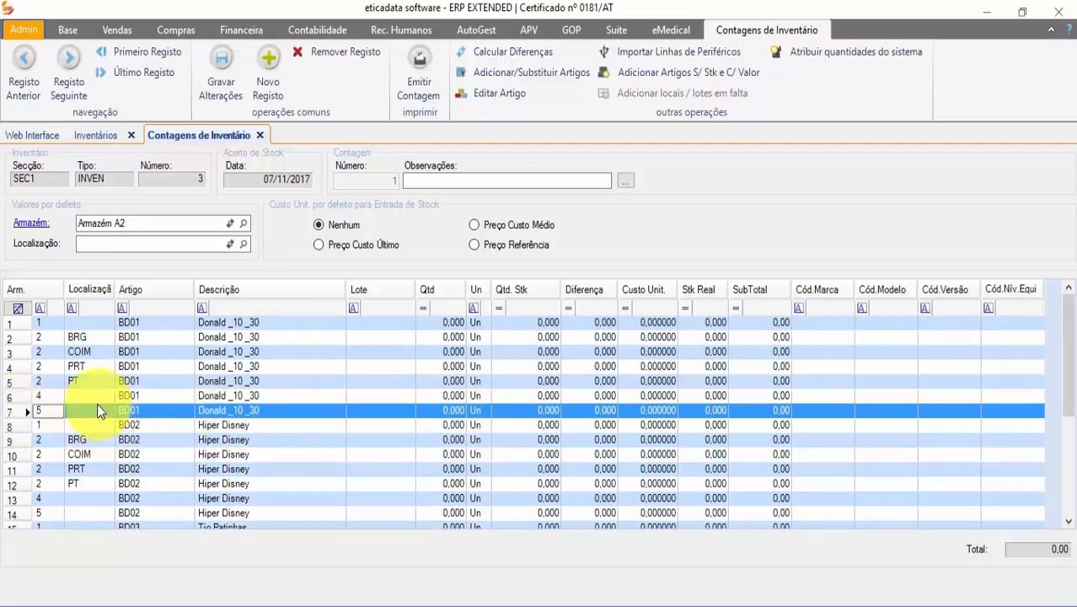
click(441, 412)
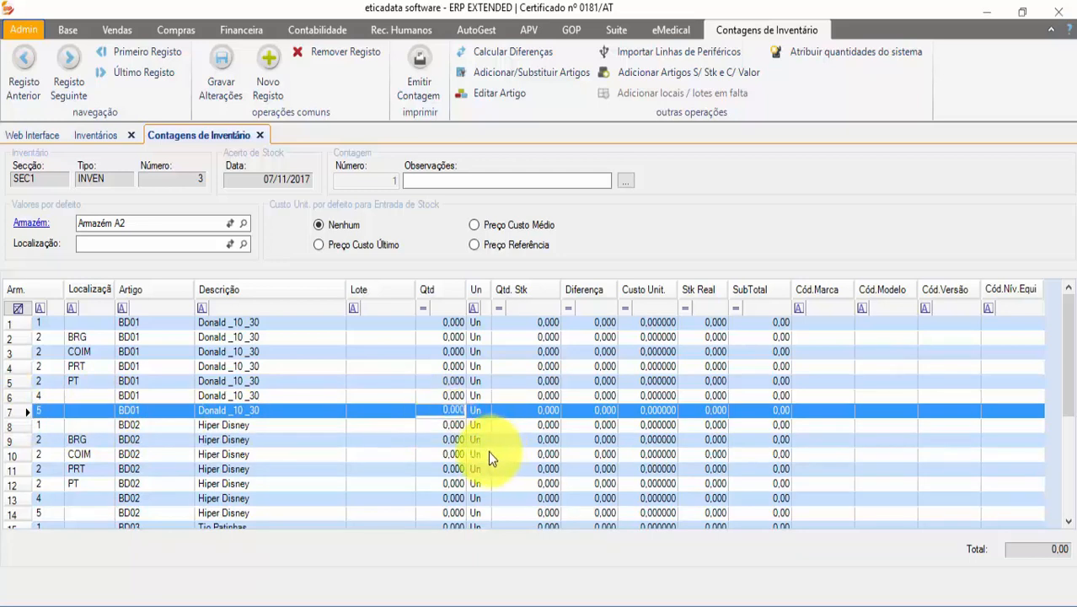
click(375, 470)
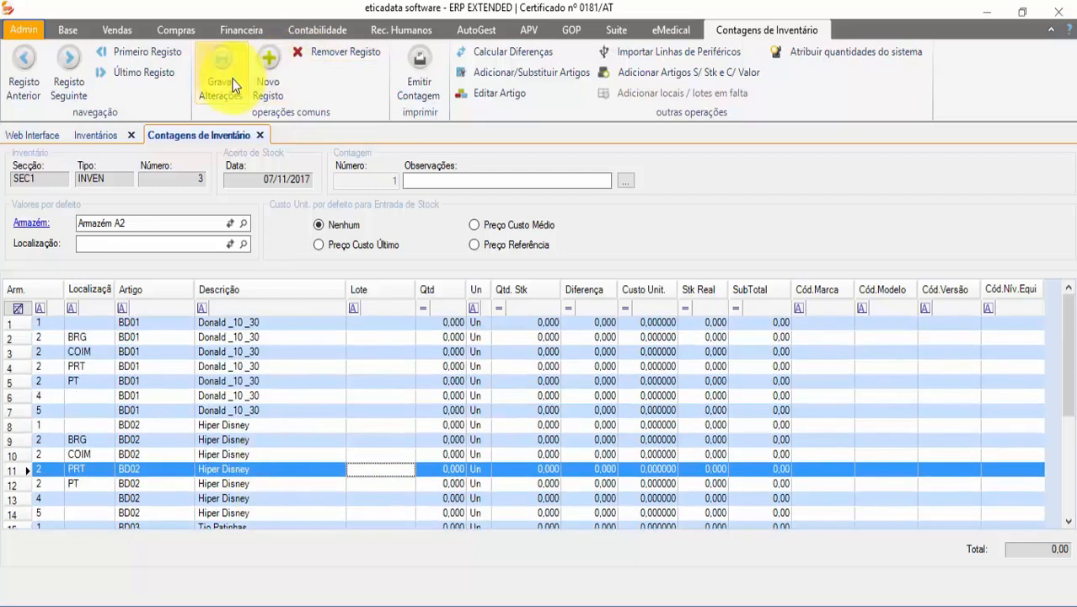
Step: Save the count, calculating stock differences with stock and values recalculated at the adjustment date, and start a new count
click(229, 80)
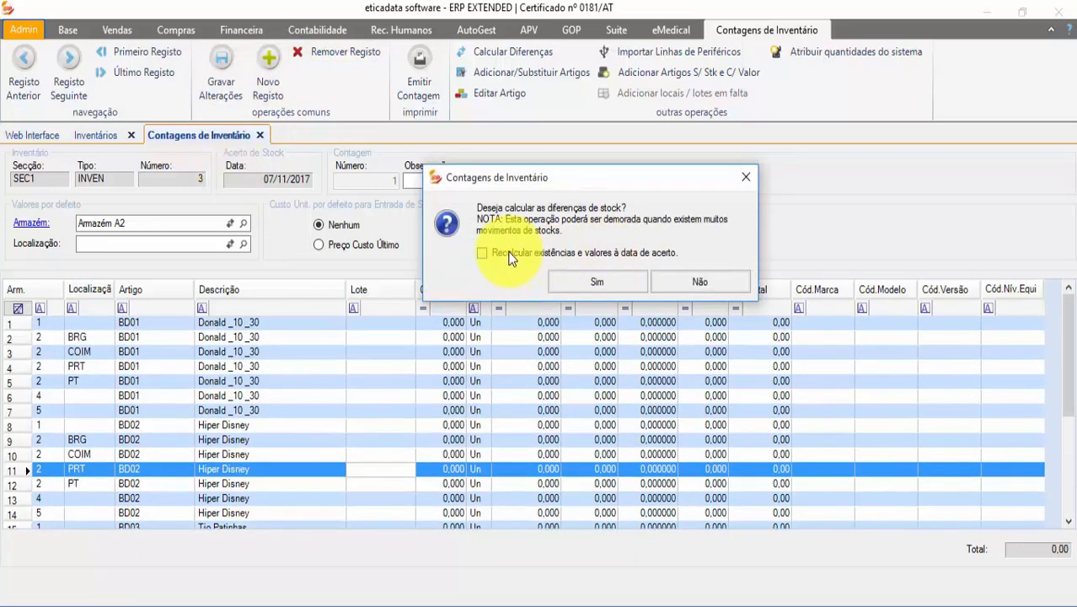
click(509, 257)
click(608, 282)
click(592, 382)
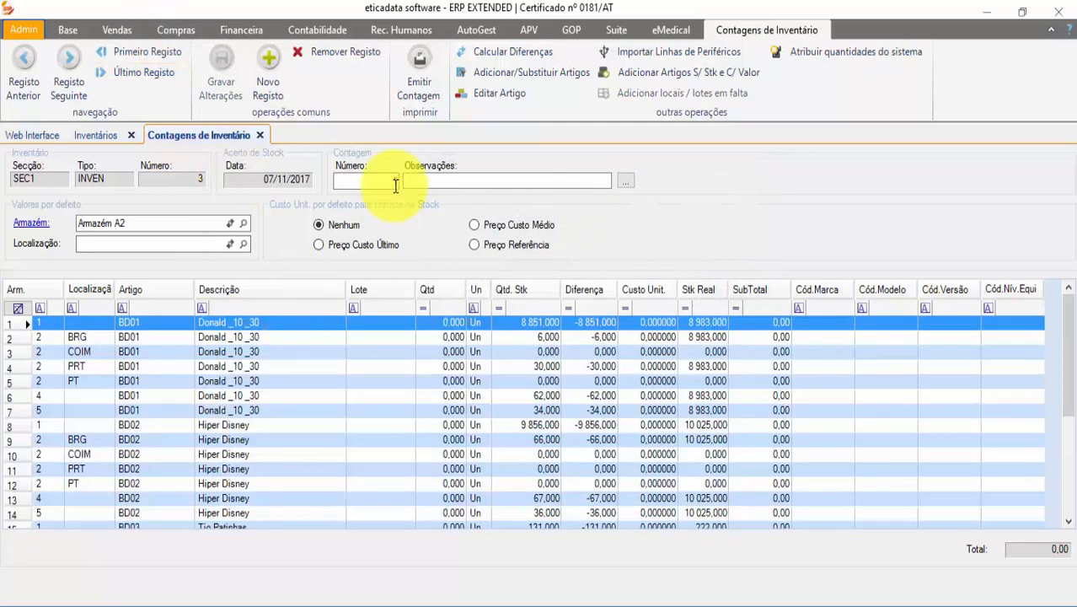
click(264, 62)
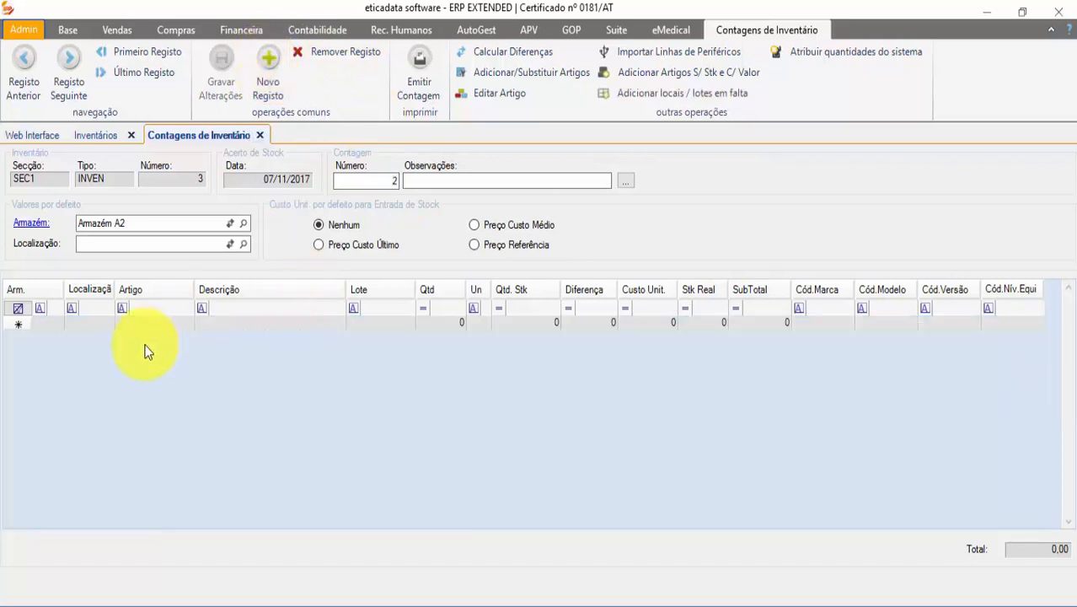
Step: Try to add a line for article BD01 in warehouse 5 to the new count, and discard the line
click(144, 327)
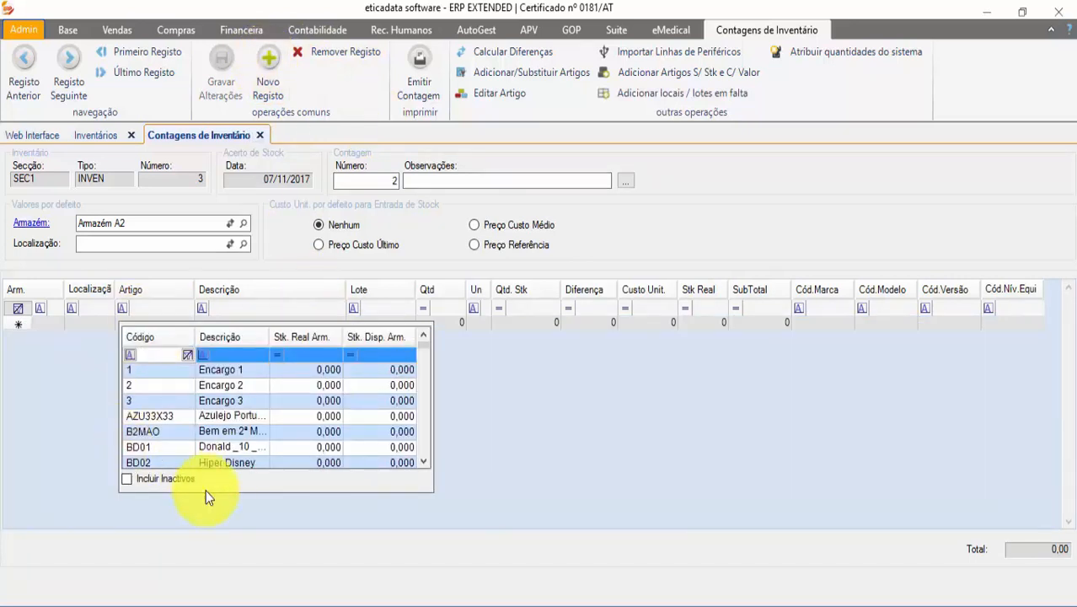
text(bd01)
key(Return)
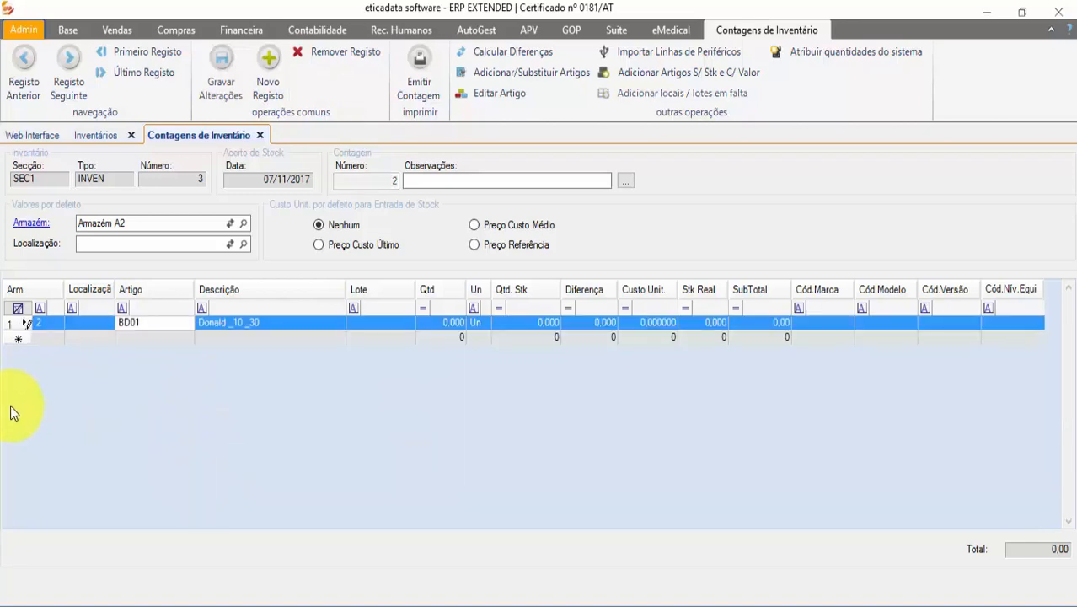
click(47, 324)
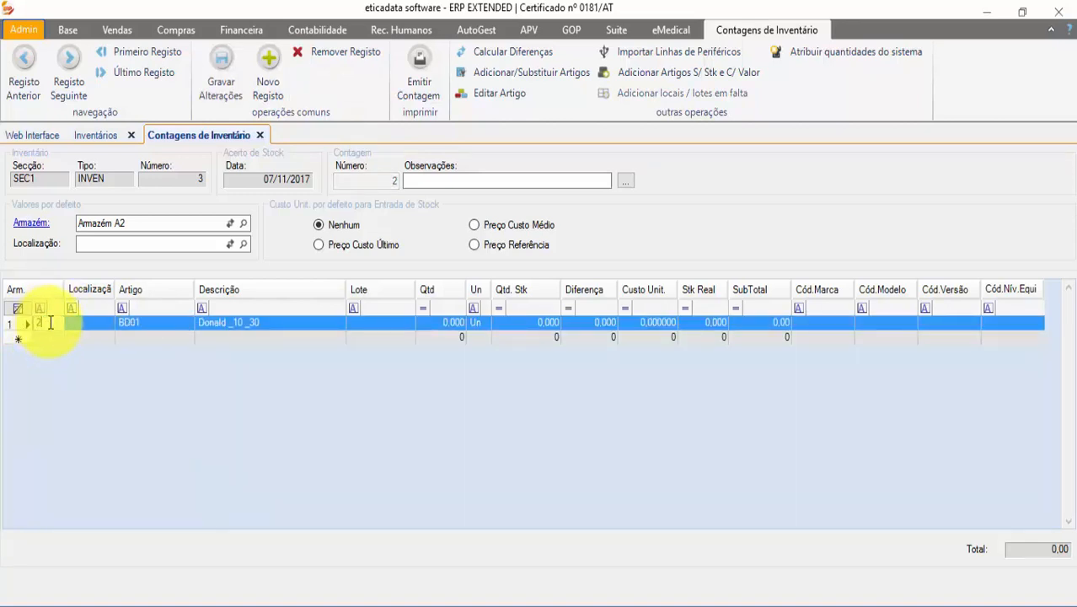
text(5)
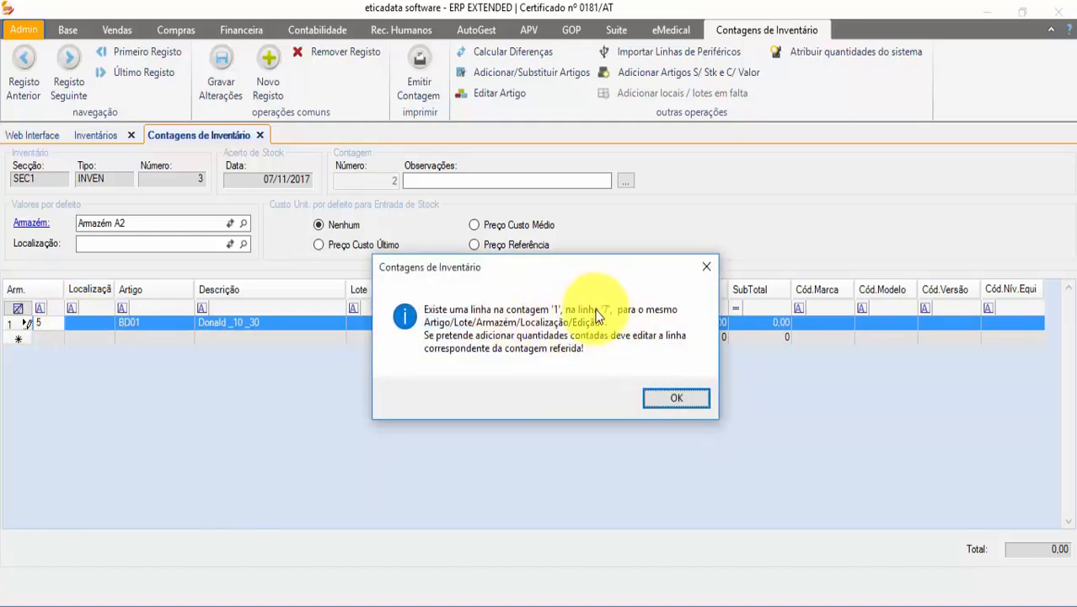
click(695, 397)
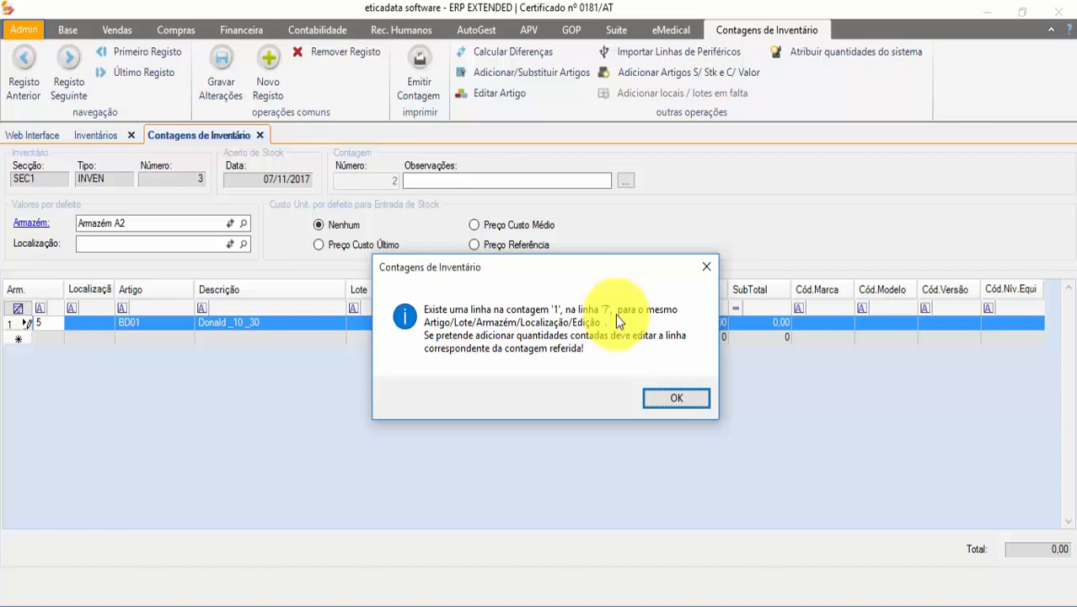
click(681, 402)
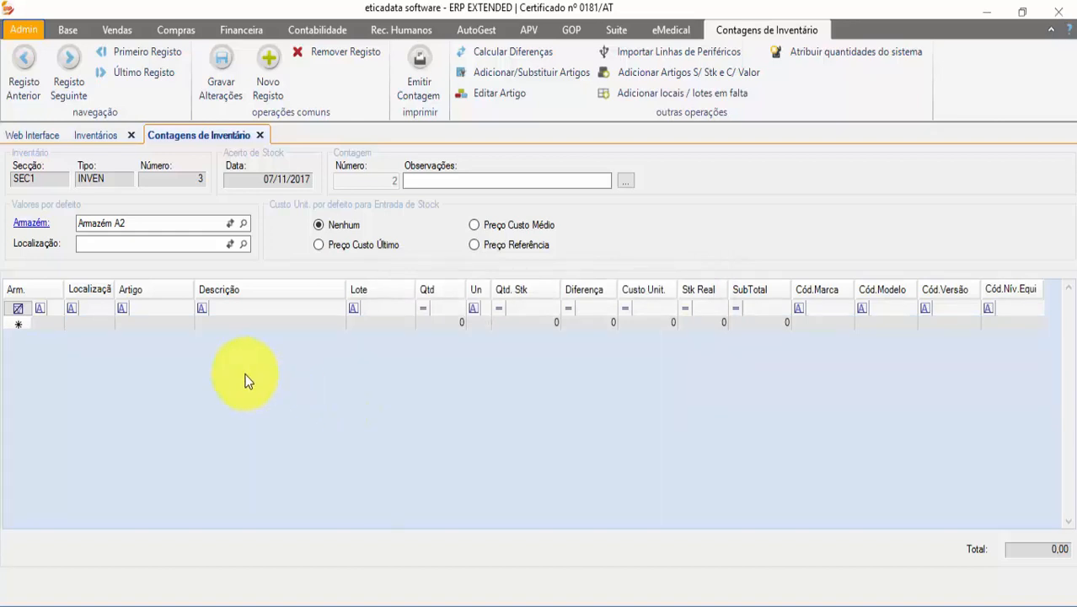
Step: Review the filters for adding or replacing articles, including the Apenas Artigos S/ Stk e C/ Valor option, and close without applying
click(517, 74)
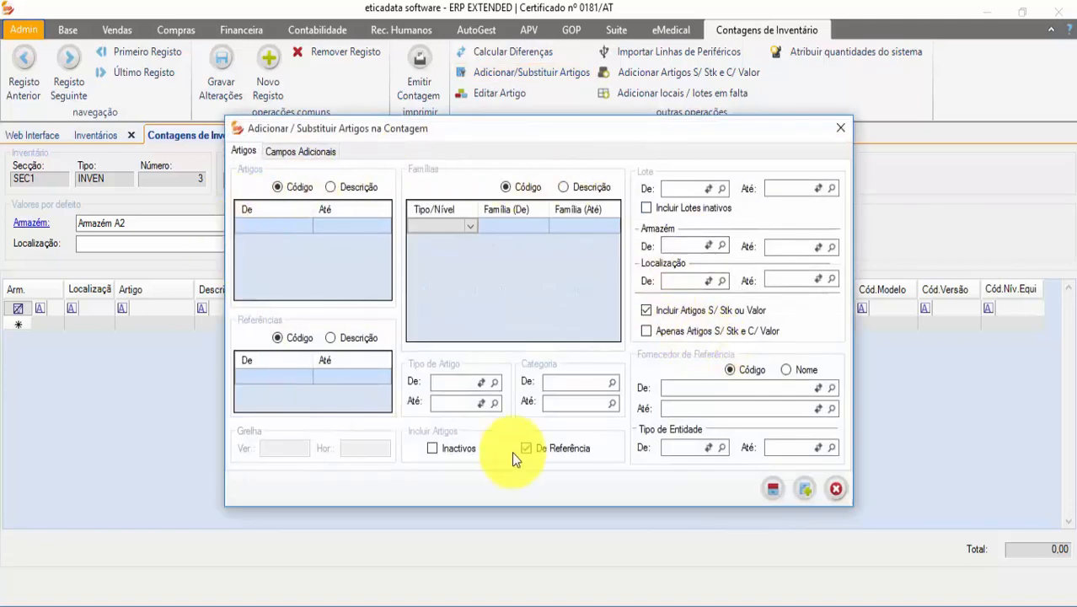
click(300, 151)
click(243, 152)
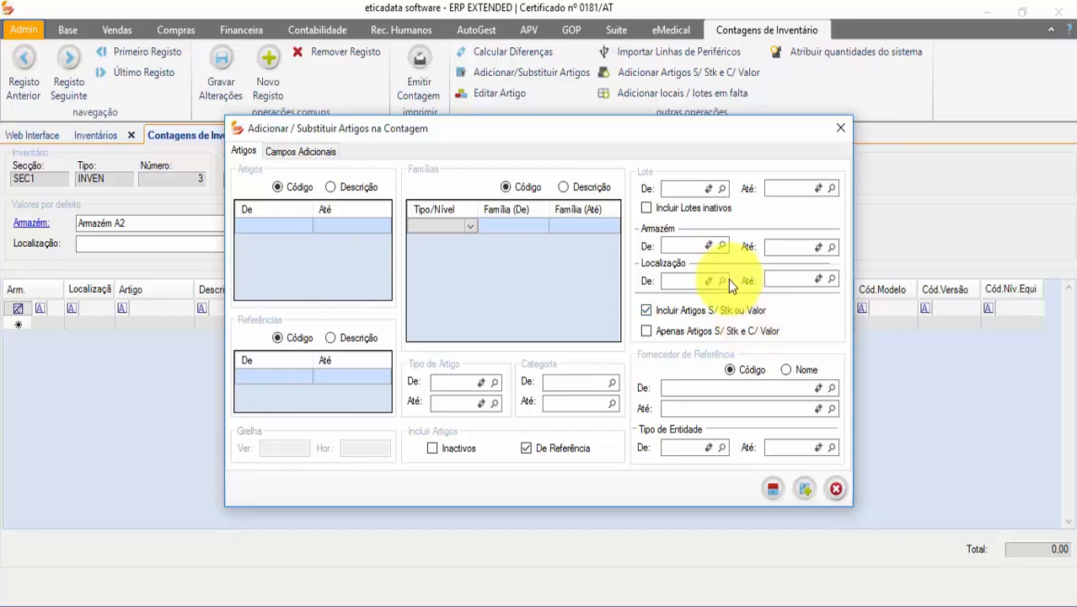
click(665, 330)
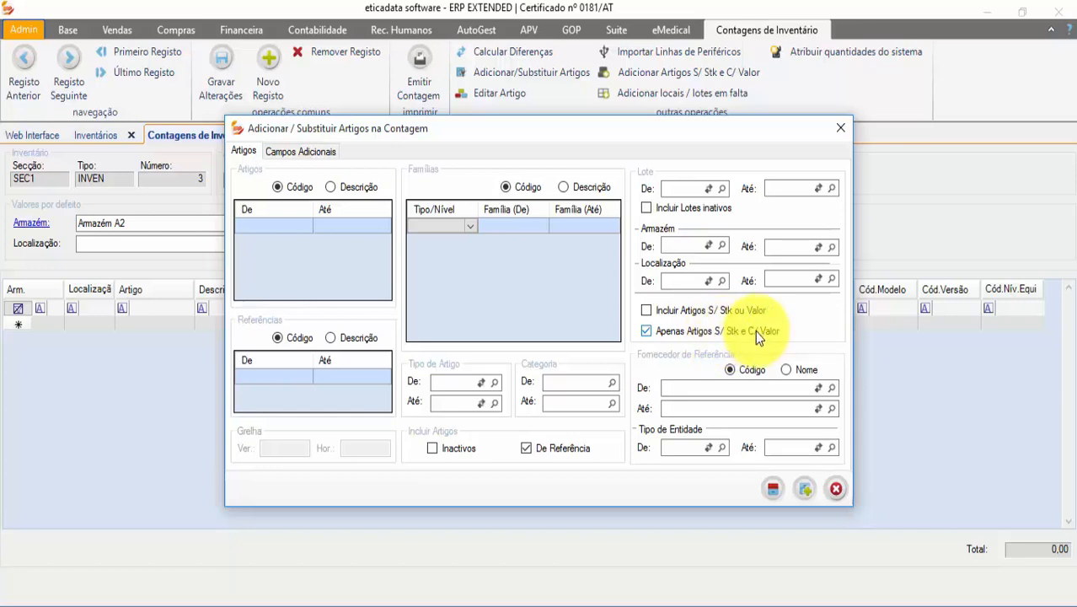
click(836, 489)
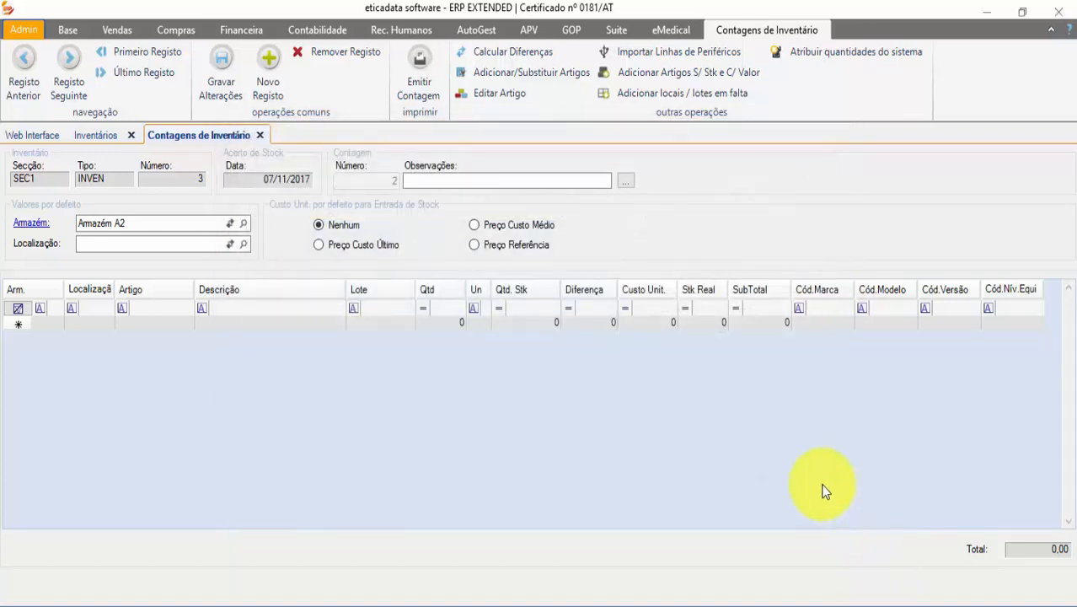
Step: Start a purchase document of type GDEV (Guia de Devolução) for supplier 2, JFF - Importadores, Lda
click(122, 33)
click(175, 36)
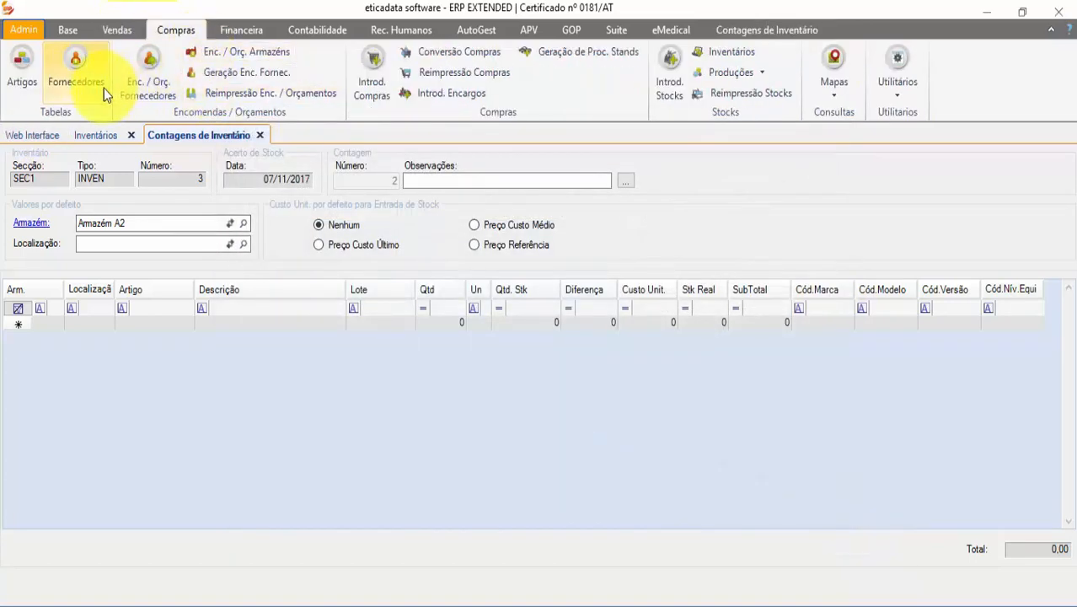
click(368, 82)
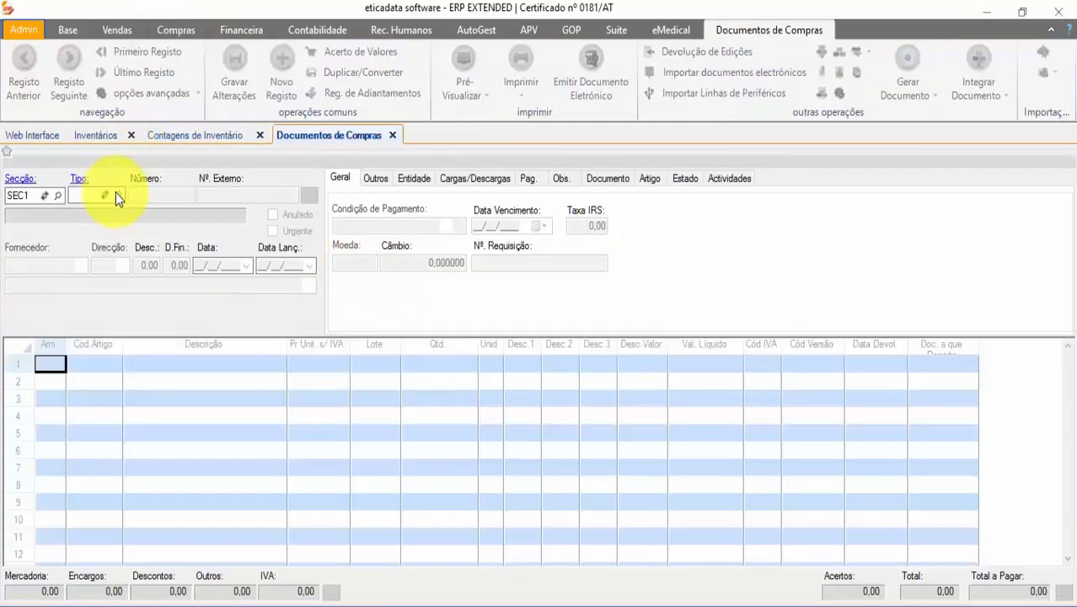
click(117, 195)
click(98, 251)
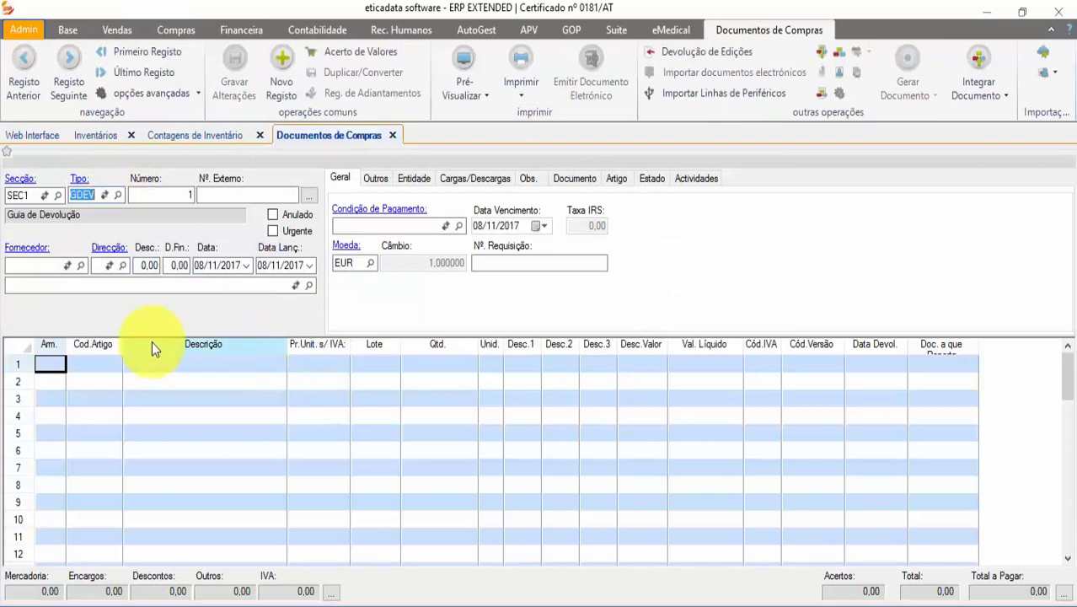
click(89, 271)
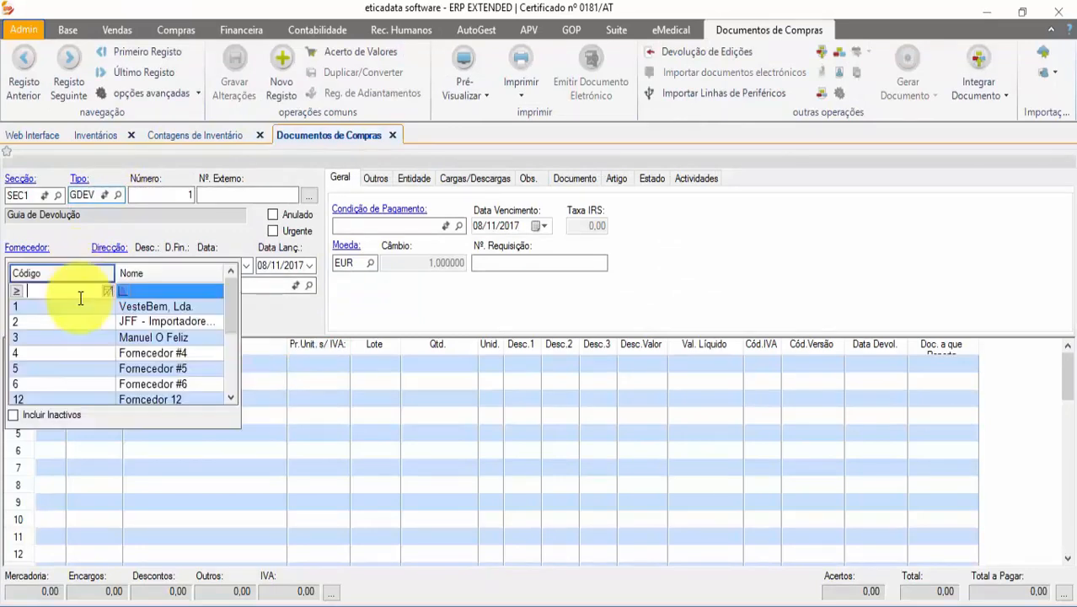
click(148, 307)
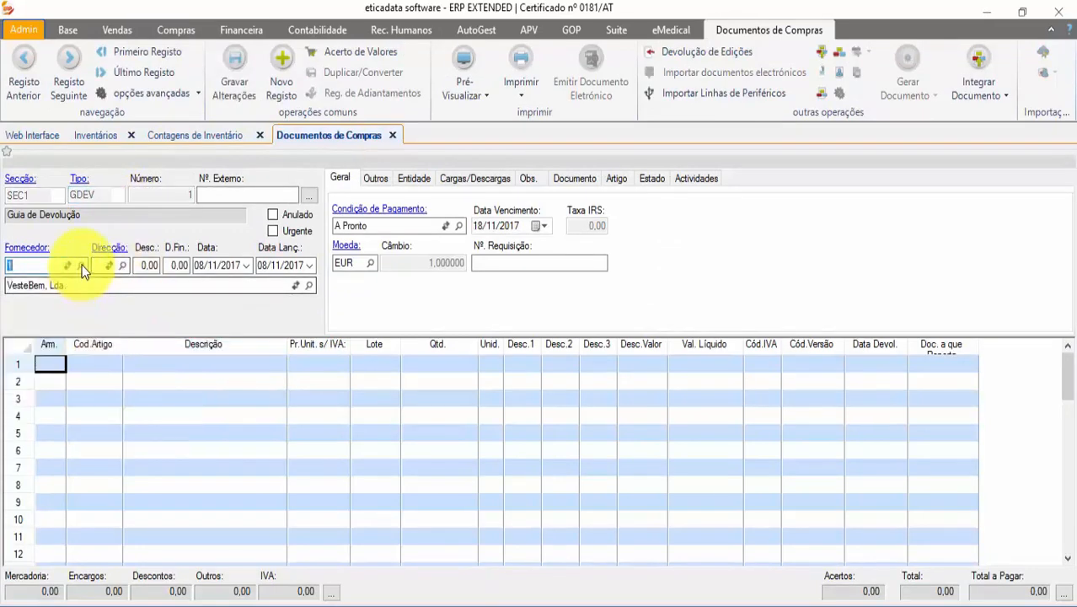
click(81, 265)
click(147, 326)
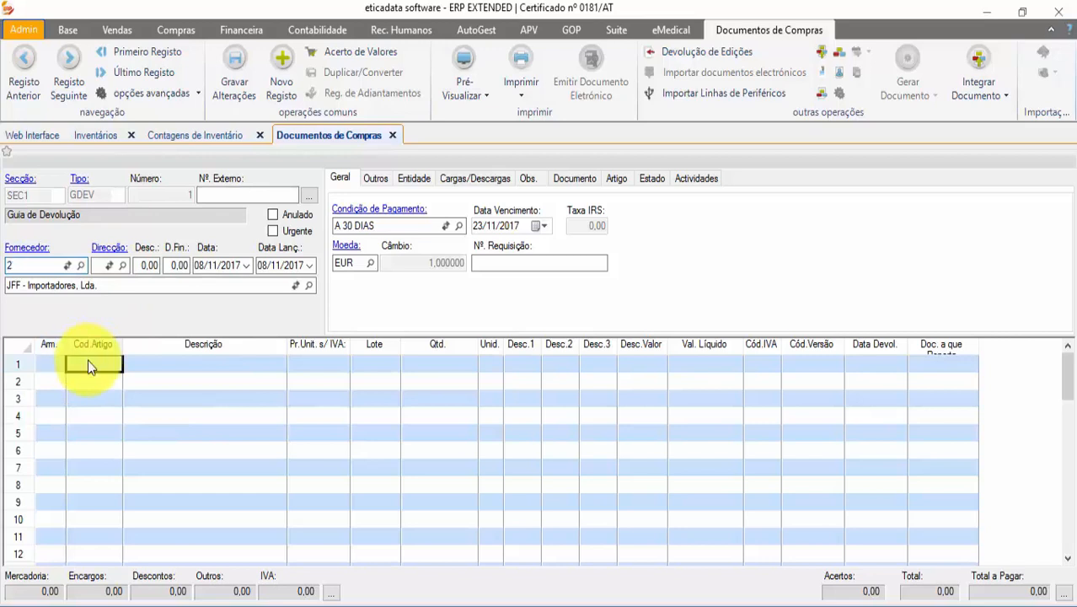
Step: Add a line for article CERSBG to the return document, with unit price 0,15 and quantity 100
click(88, 361)
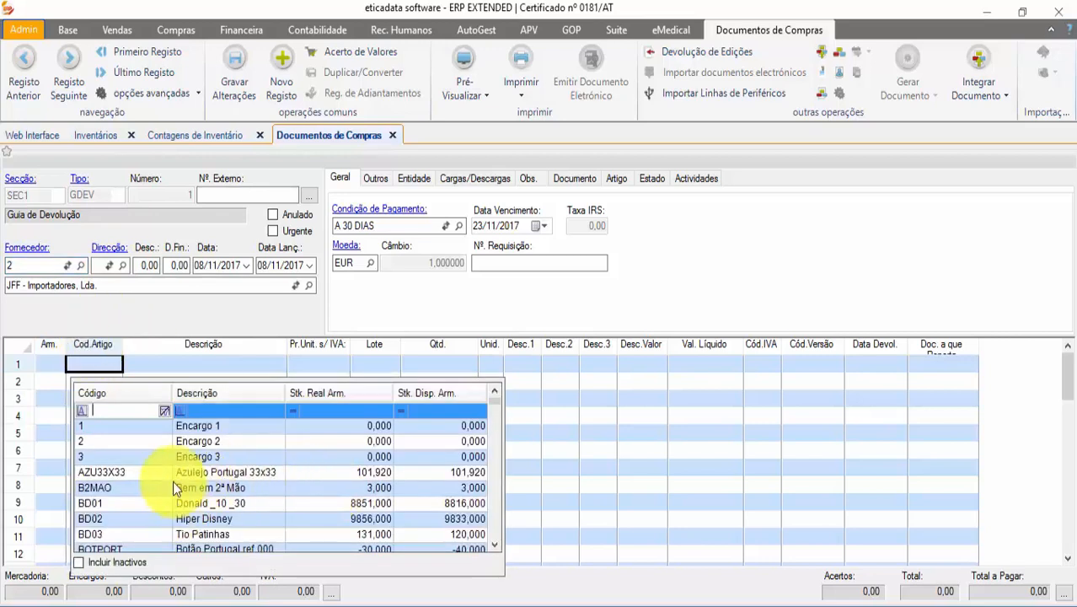
text(cer)
click(145, 446)
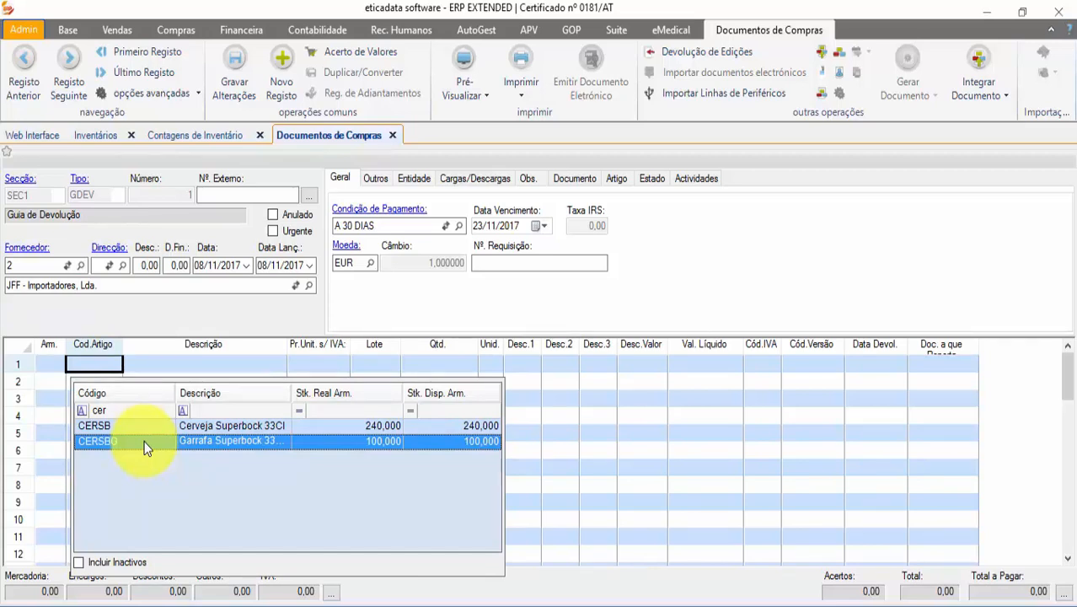
double_click(145, 447)
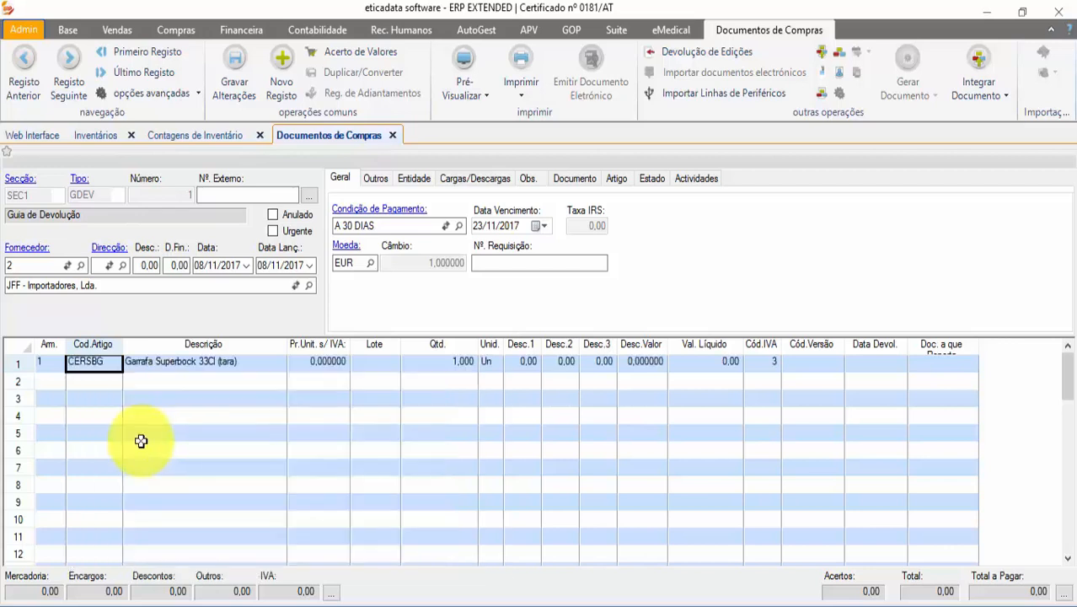
click(314, 364)
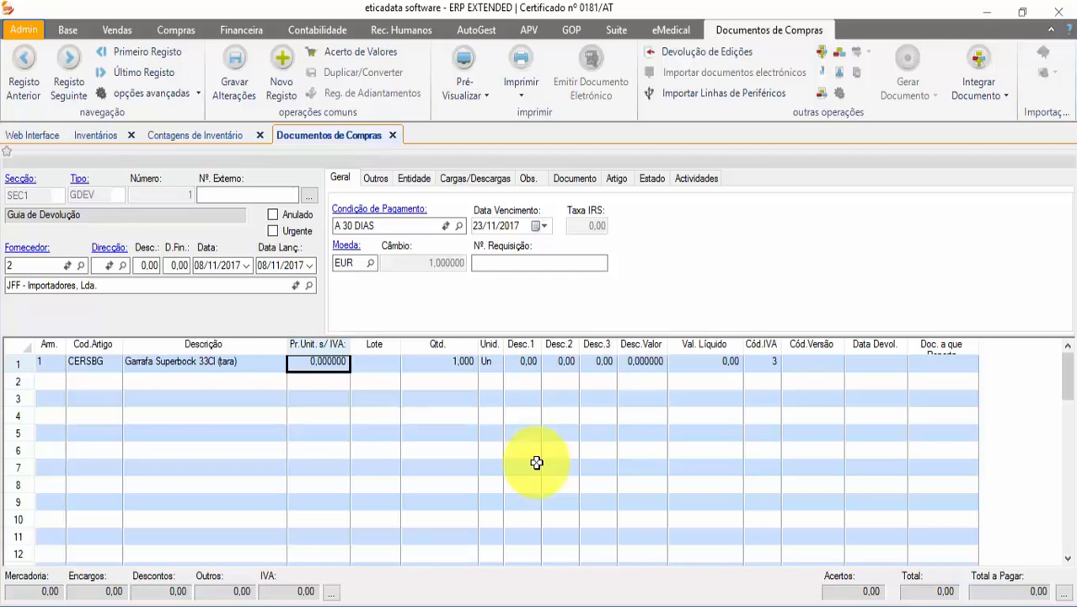
text(0,15)
key(Return)
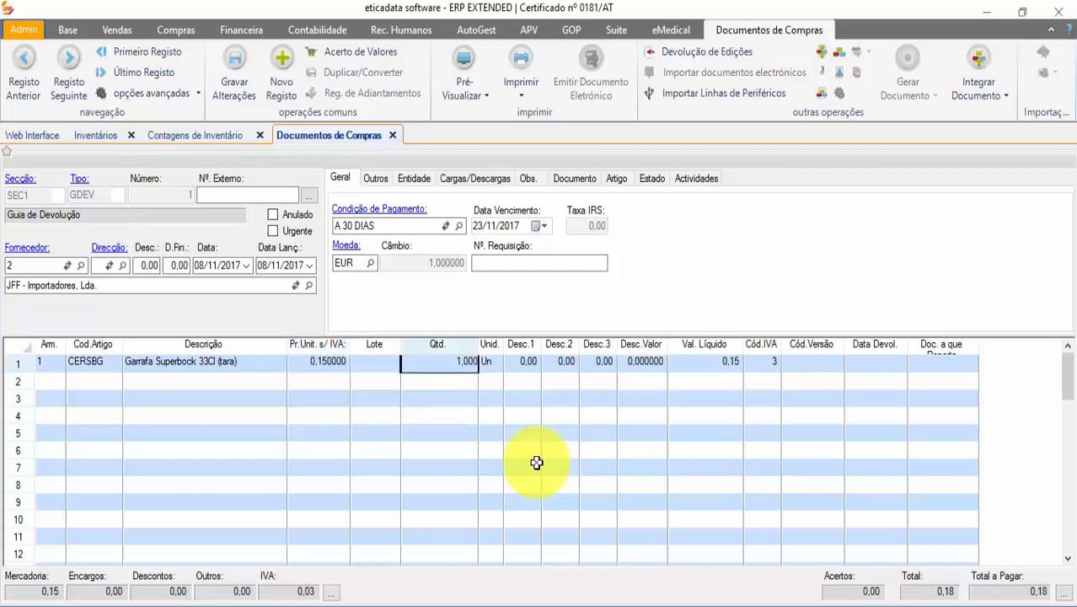
text(100)
key(Return)
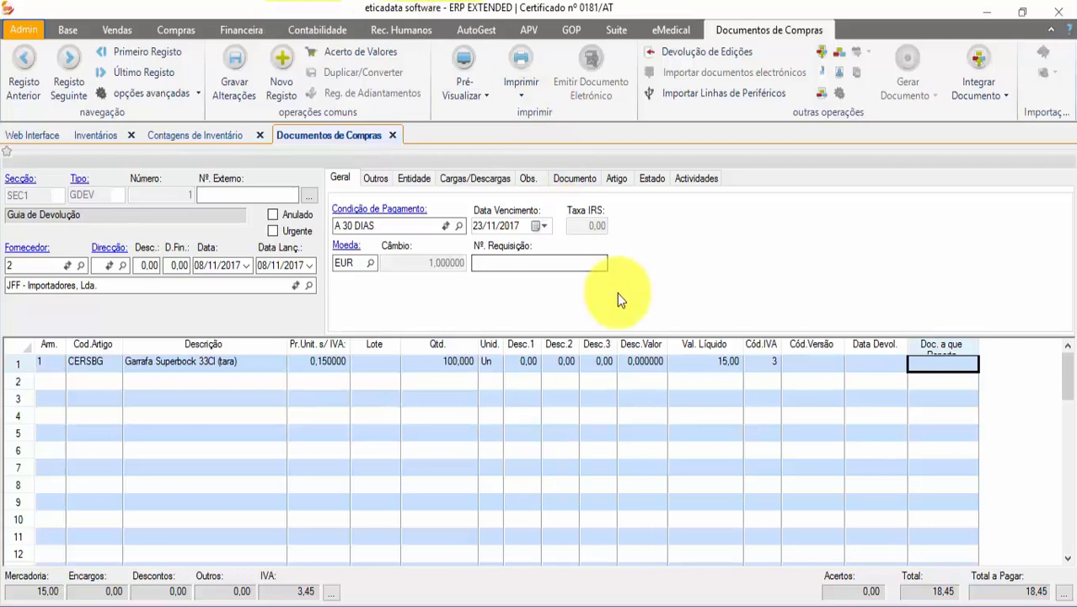
Step: Set the return document's external number to 001 and save the document
click(235, 83)
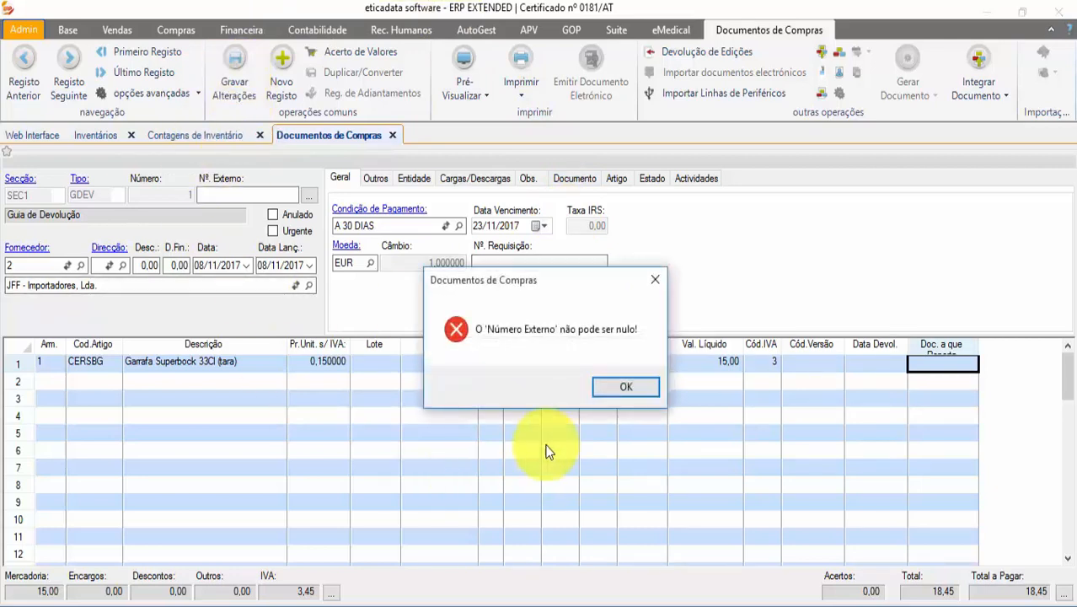
click(625, 386)
text(00)
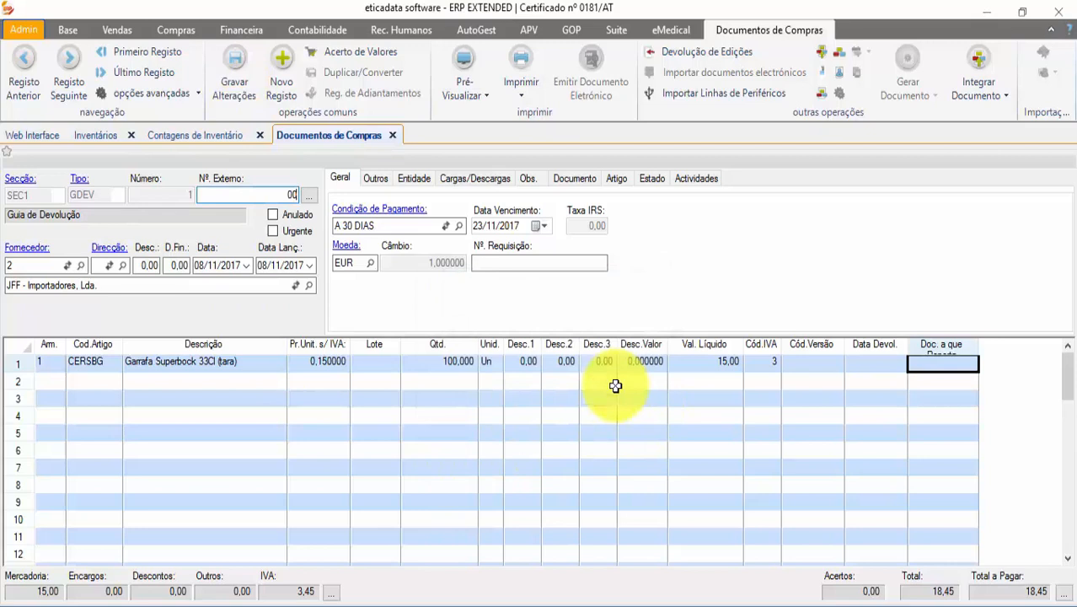
text(1)
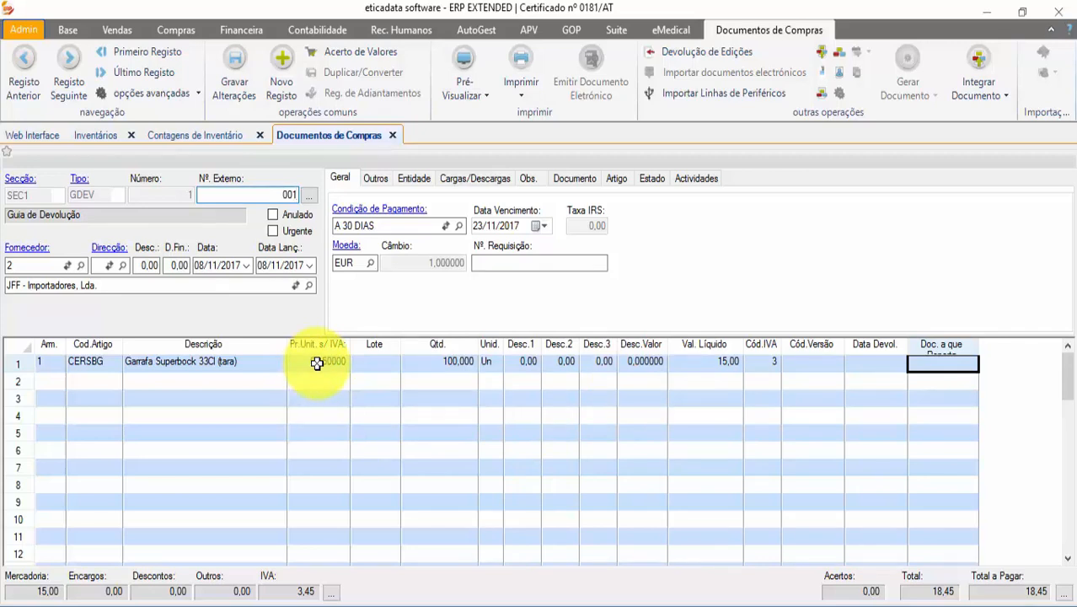
click(236, 74)
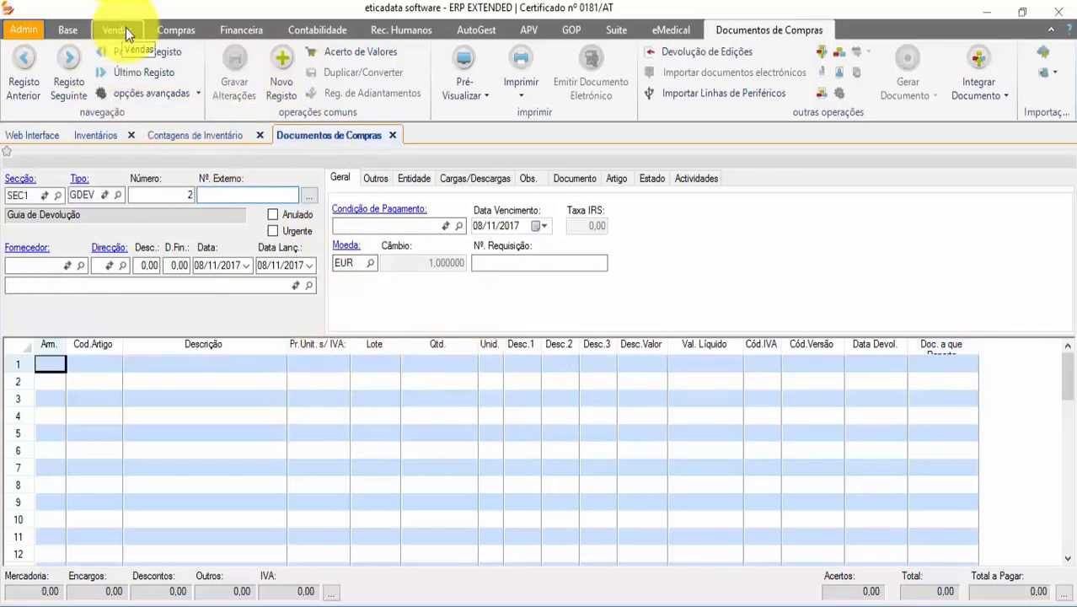
Step: Open the Extractos de Movimentos de Stock report and group it by Artigo
click(174, 31)
click(834, 85)
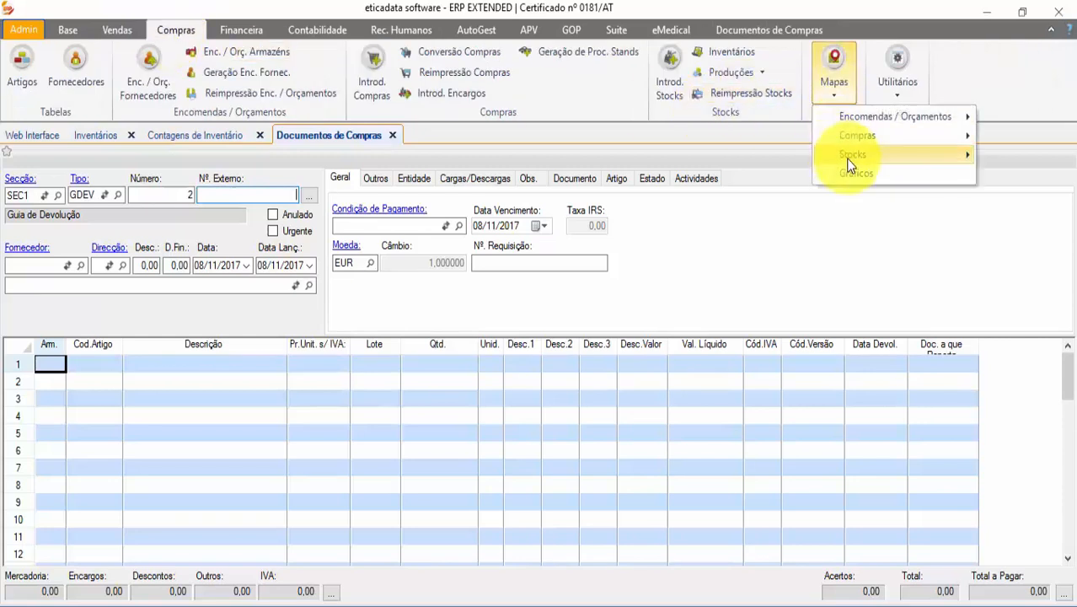
mouse_move(840, 157)
click(666, 157)
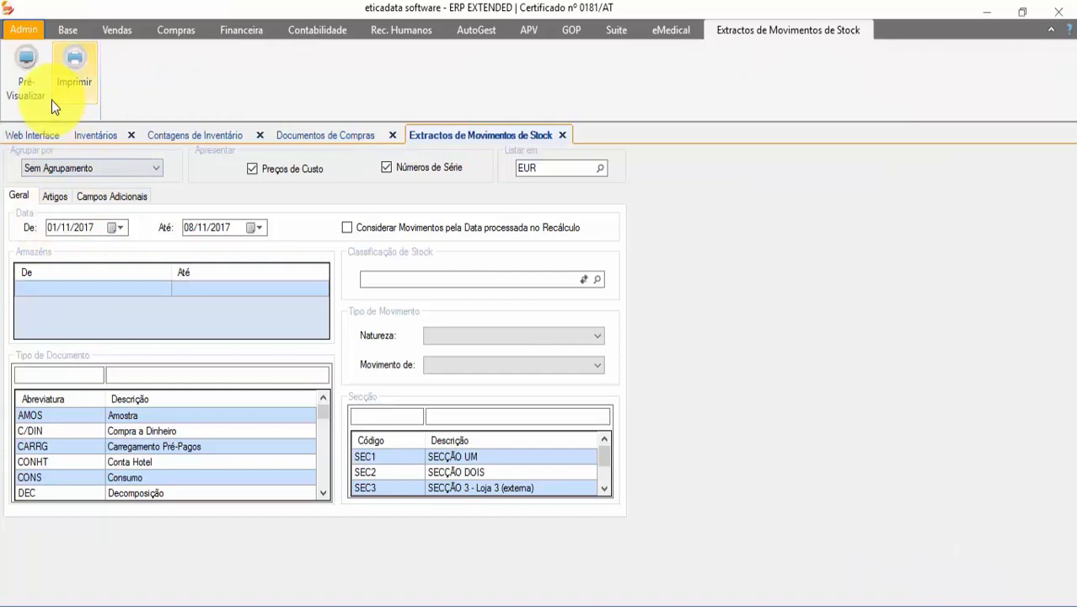
click(70, 169)
click(50, 207)
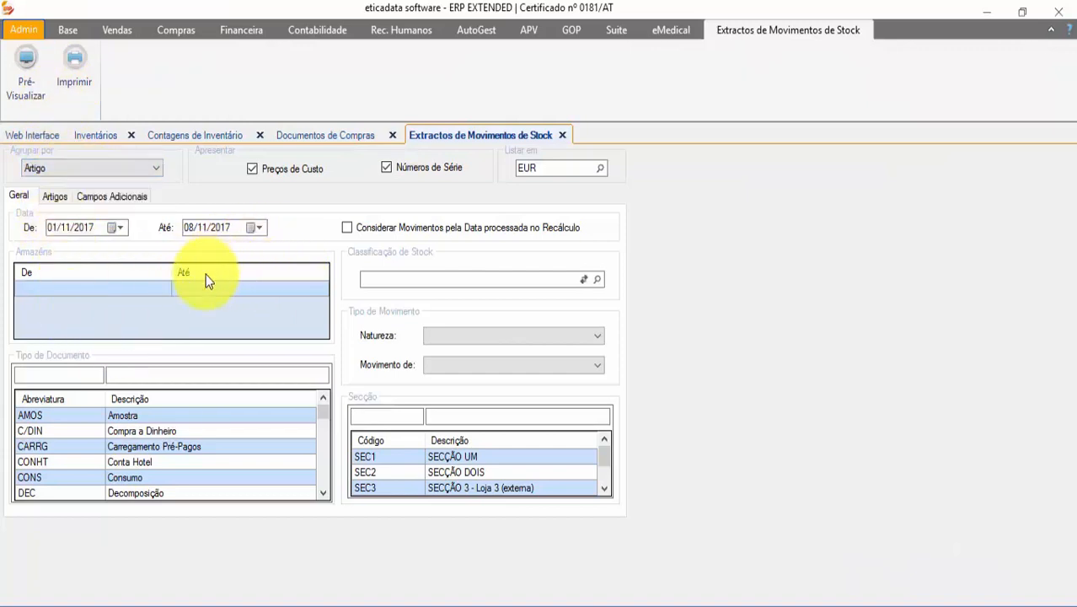
Step: Preview the stock movements for article codes starting from "cer*" and examine the return document's quantity and accumulated quantity
click(55, 197)
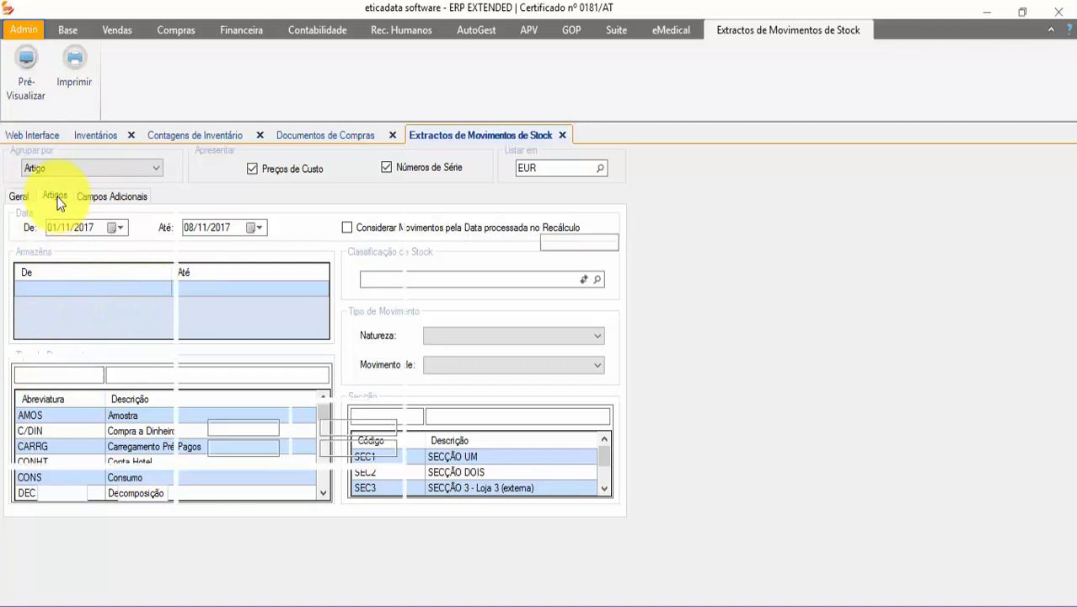
click(60, 270)
text(cel)
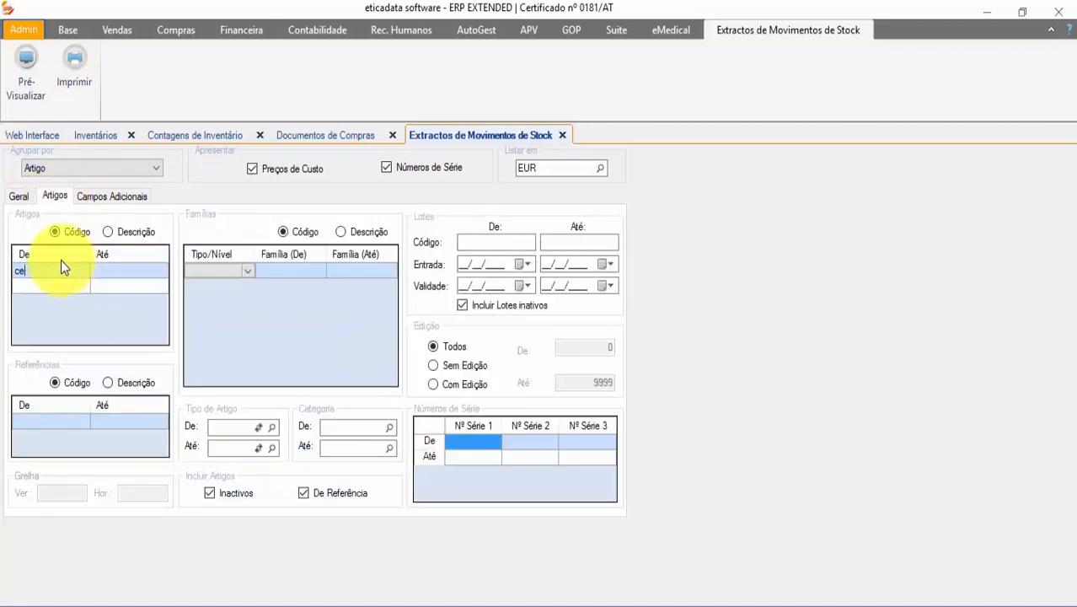
text(r*)
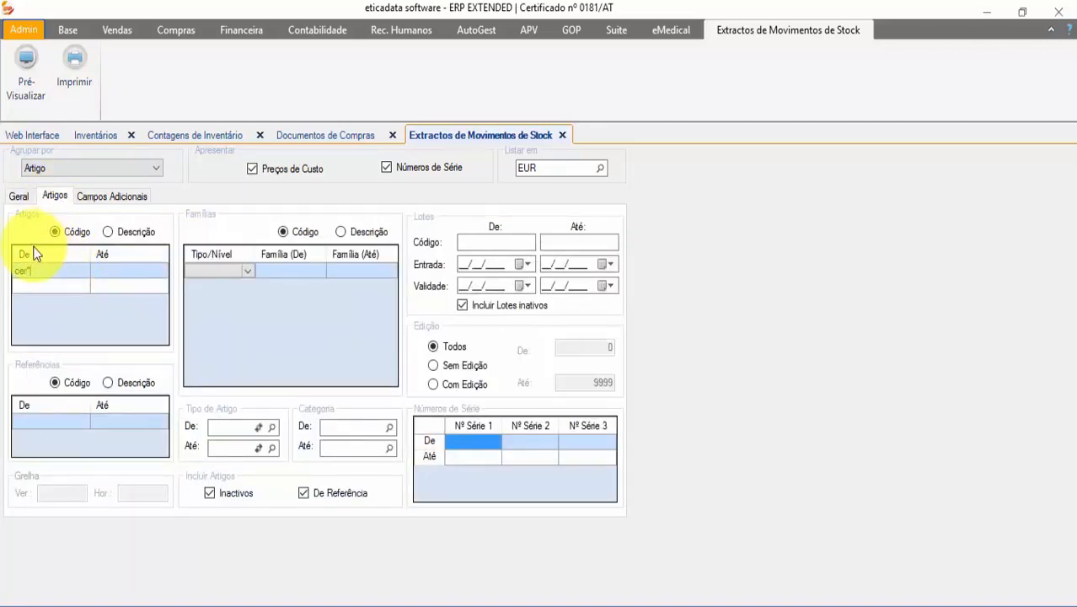
click(38, 72)
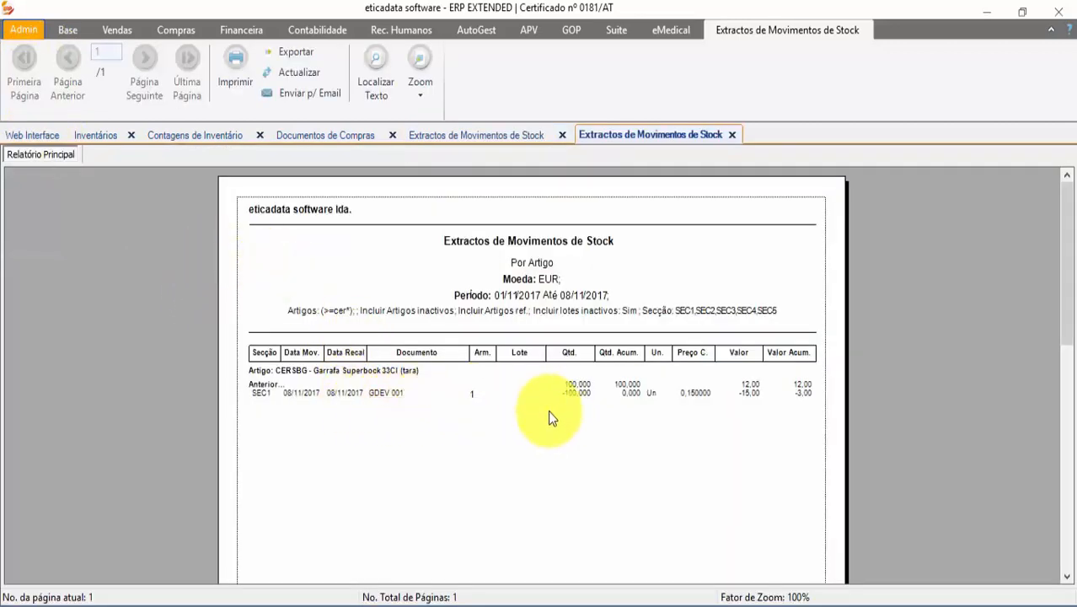
drag(574, 392, 624, 398)
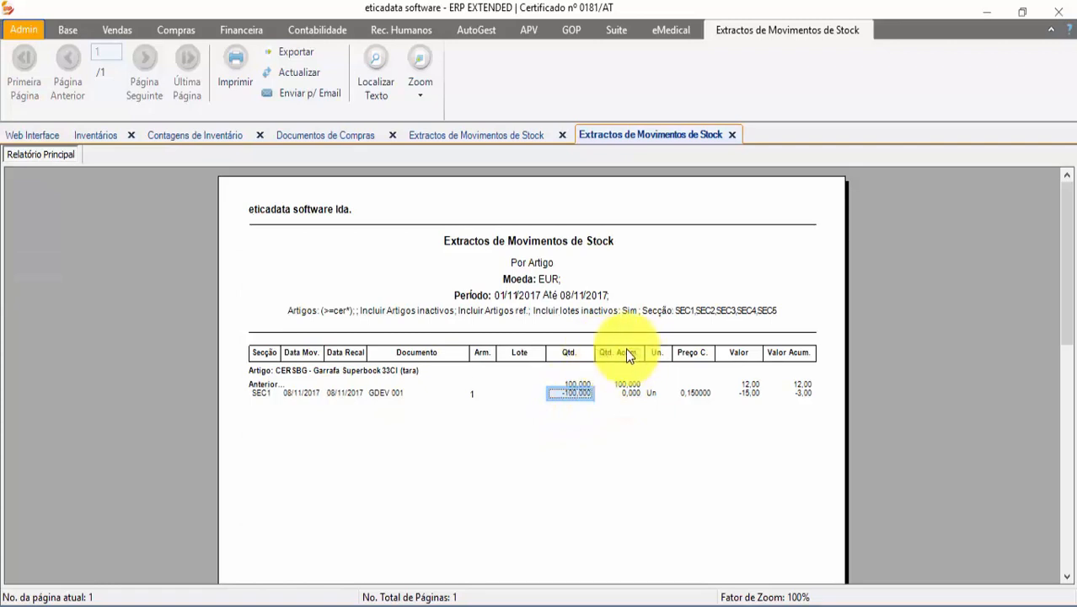
click(625, 393)
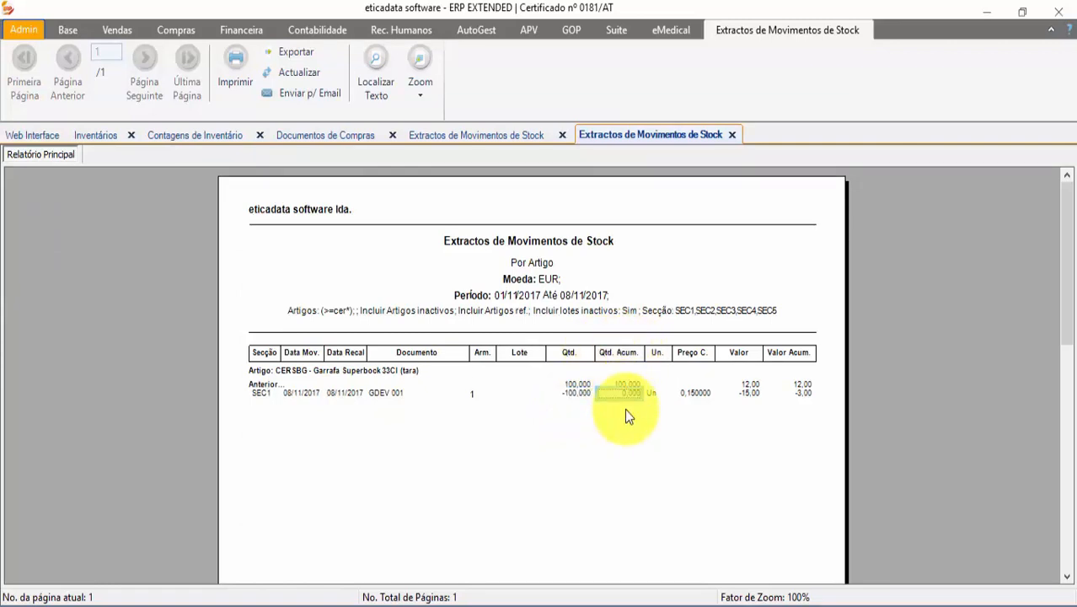
Step: Examine the return document's accumulated value against its accumulated quantity in the stock movements report for article CERSBG
click(796, 395)
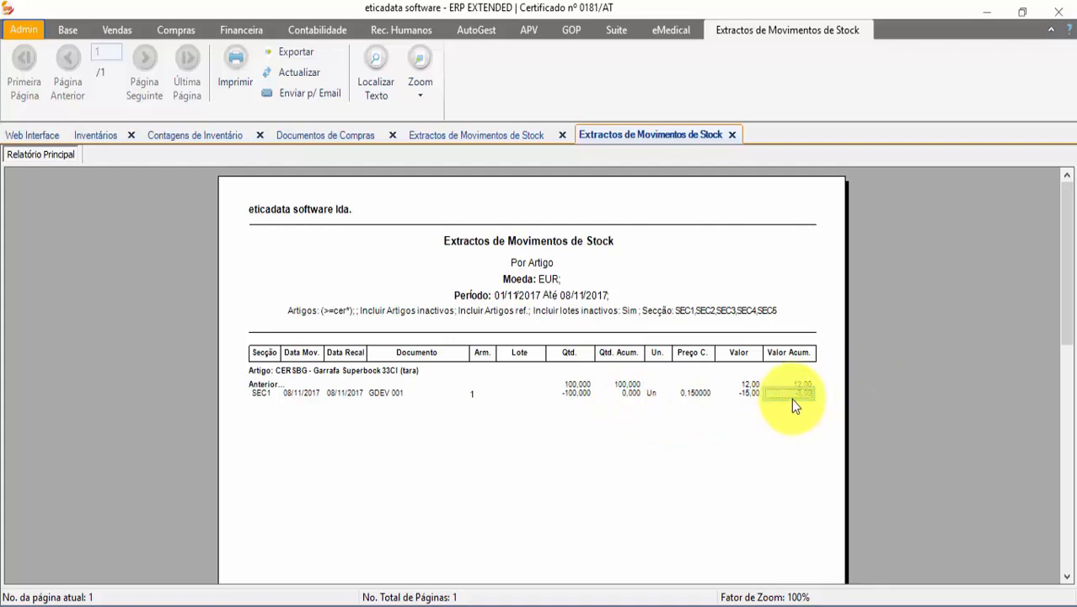
drag(793, 397, 802, 403)
scroll(779, 472, down, 3)
scroll(782, 467, up, 3)
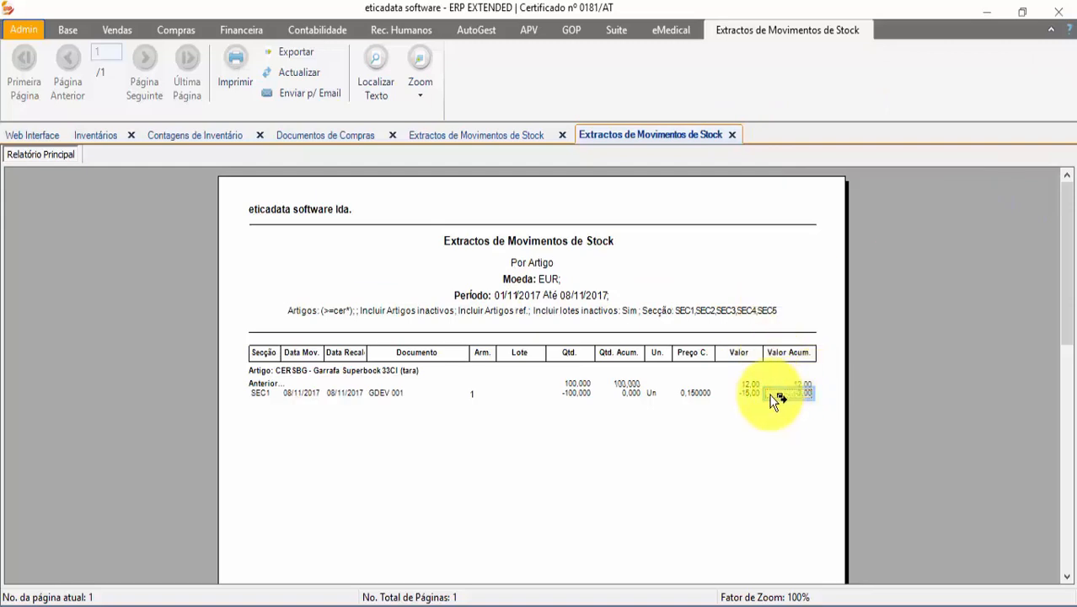
click(634, 393)
click(800, 394)
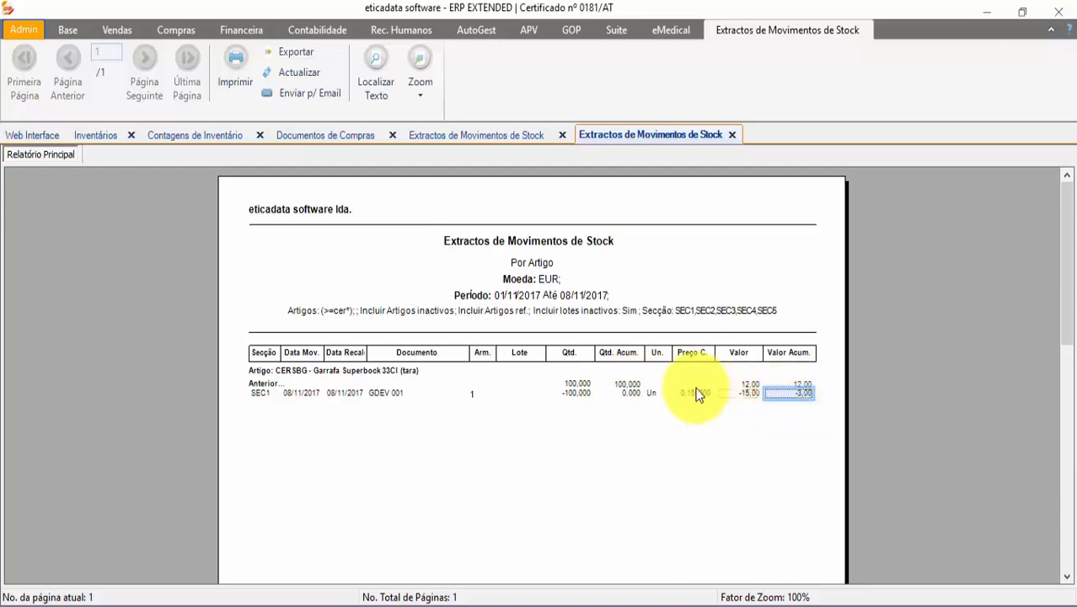
Step: Bring up the last GDEV return in the purchase documents and check the unit price on its CERSBG line
click(324, 136)
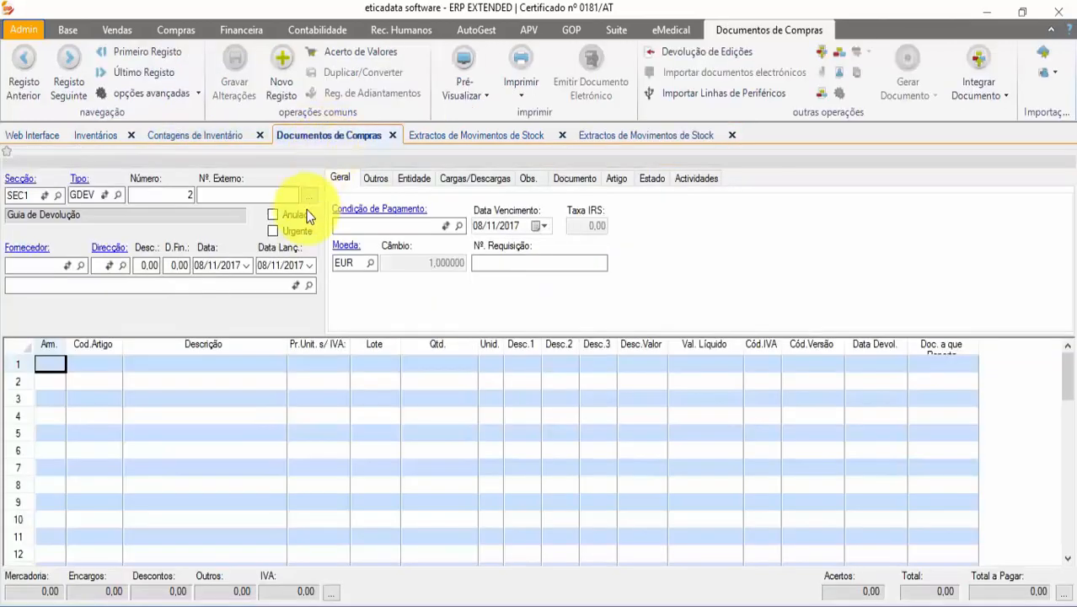
click(125, 72)
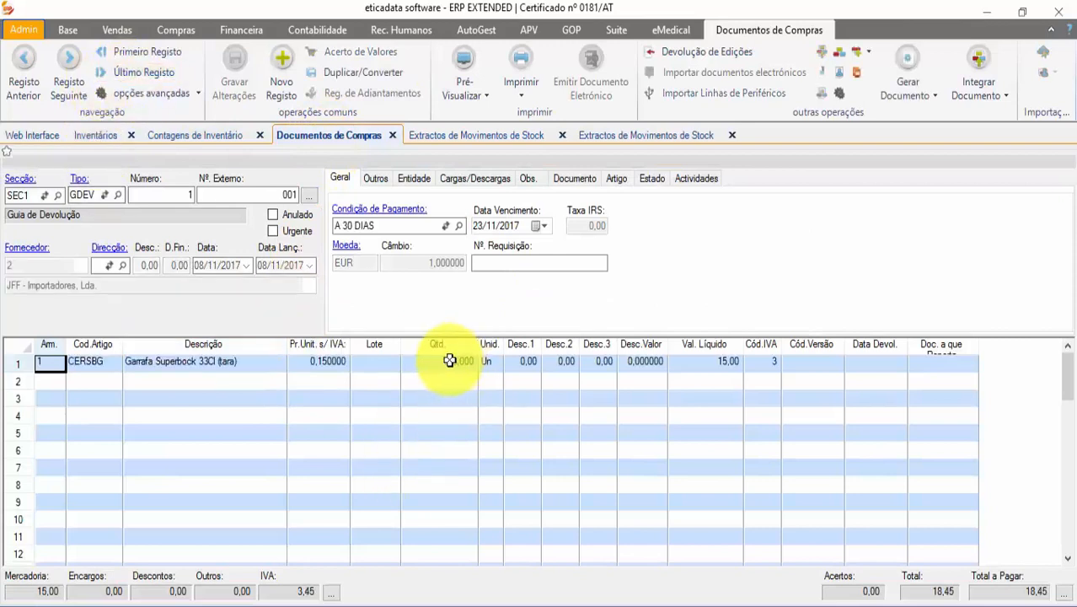
click(327, 362)
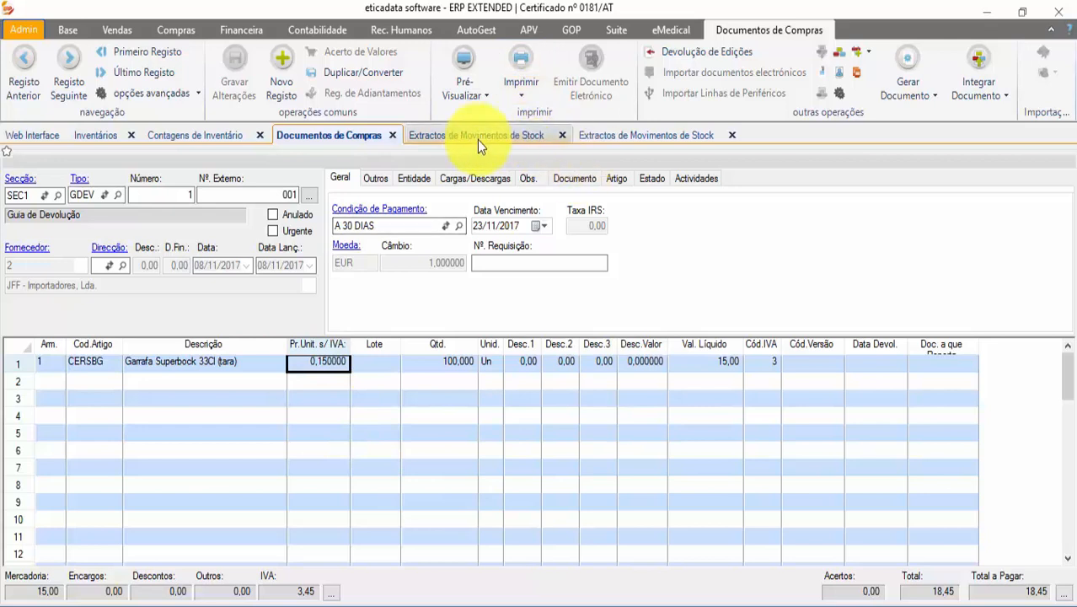
Step: Inspect the inventory count's options for adding or replacing articles, including articles without stock but with value, and close them without adding any
click(193, 135)
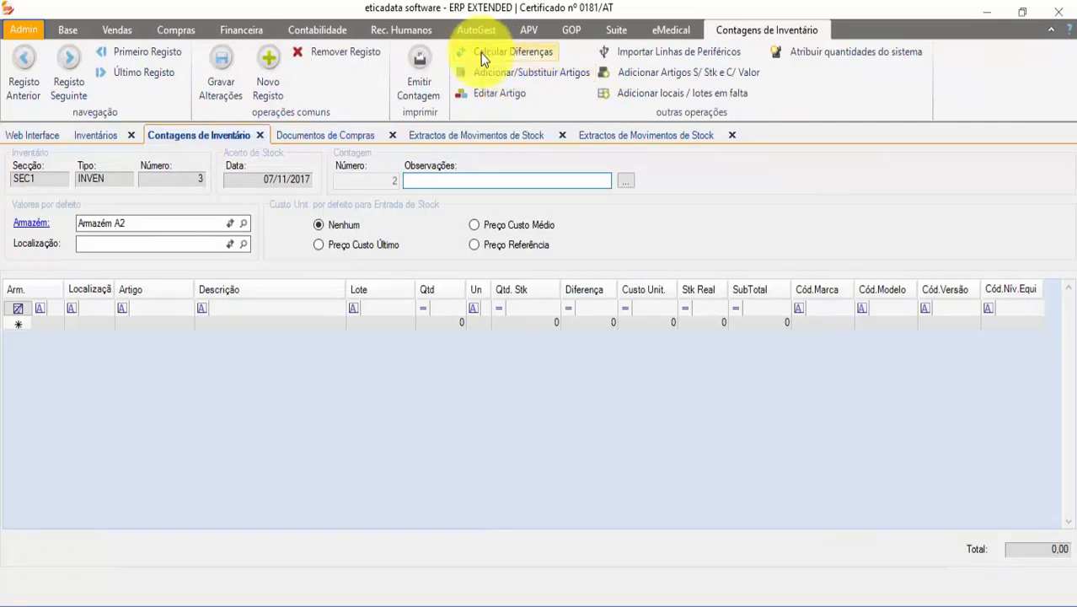
click(498, 74)
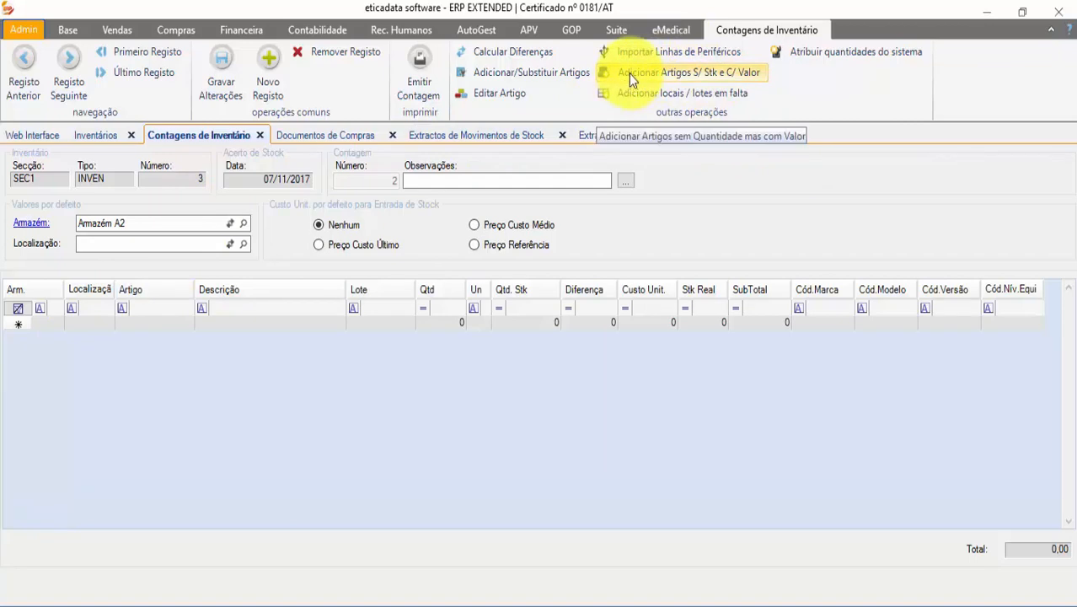
click(512, 72)
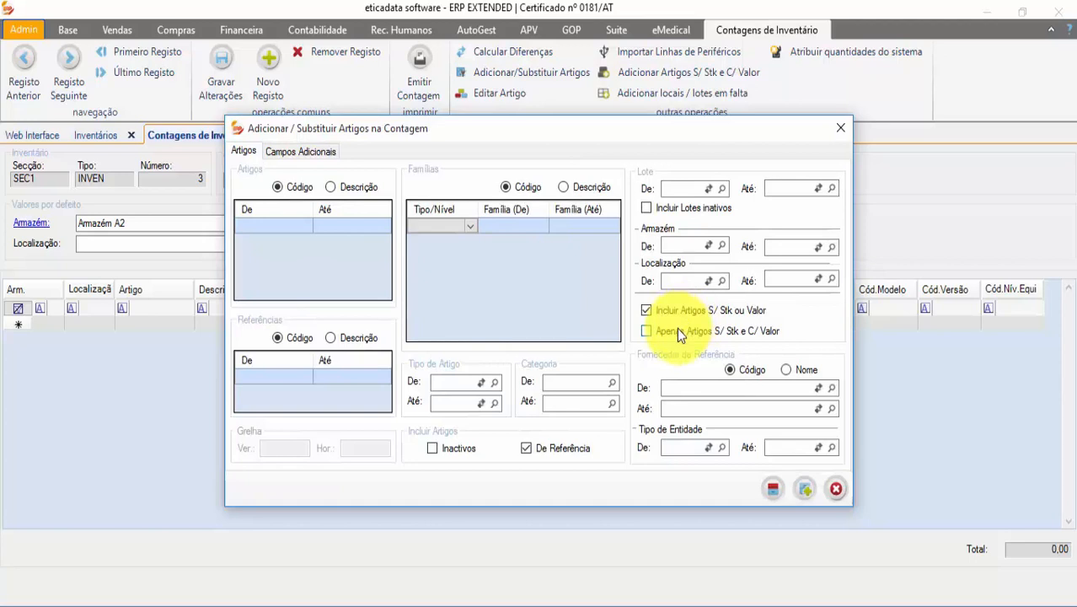
click(838, 487)
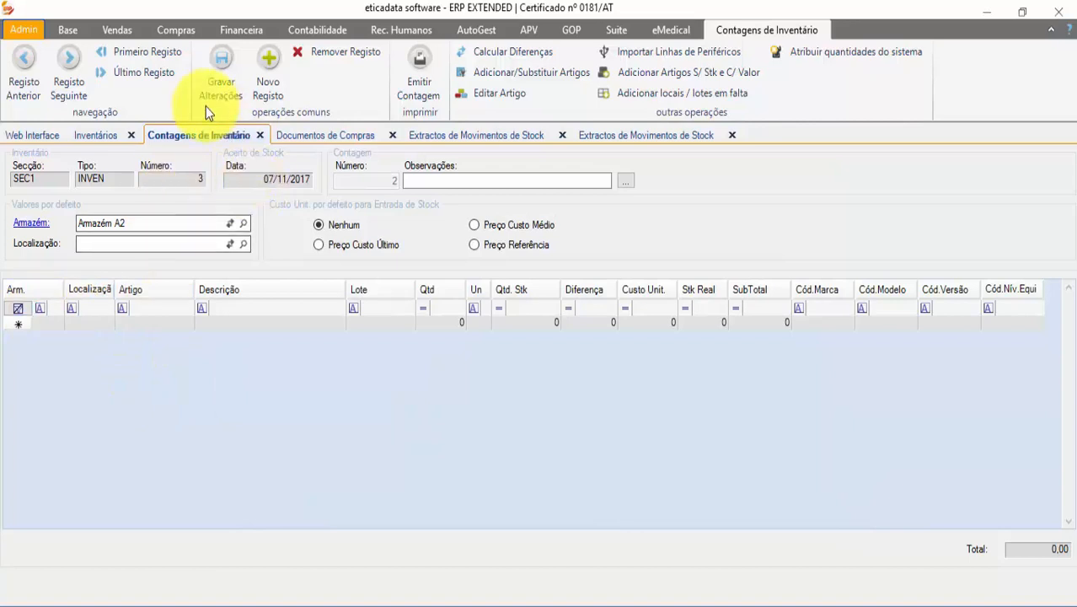
Step: Display the first count of inventory 3 without saving the new count, and review its article lines
click(118, 52)
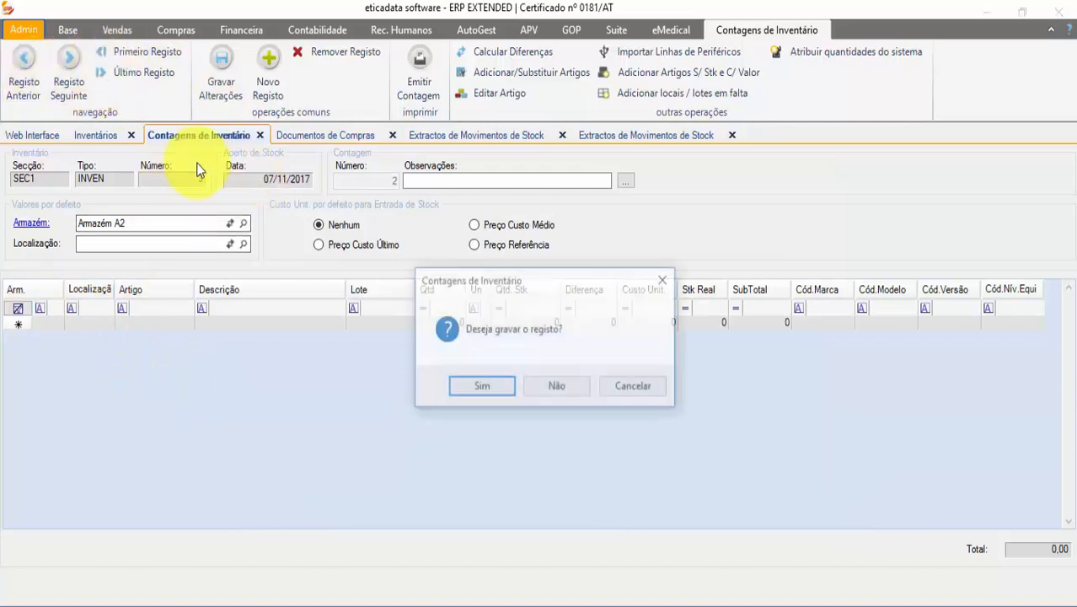
click(563, 390)
click(362, 366)
scroll(472, 432, down, 2)
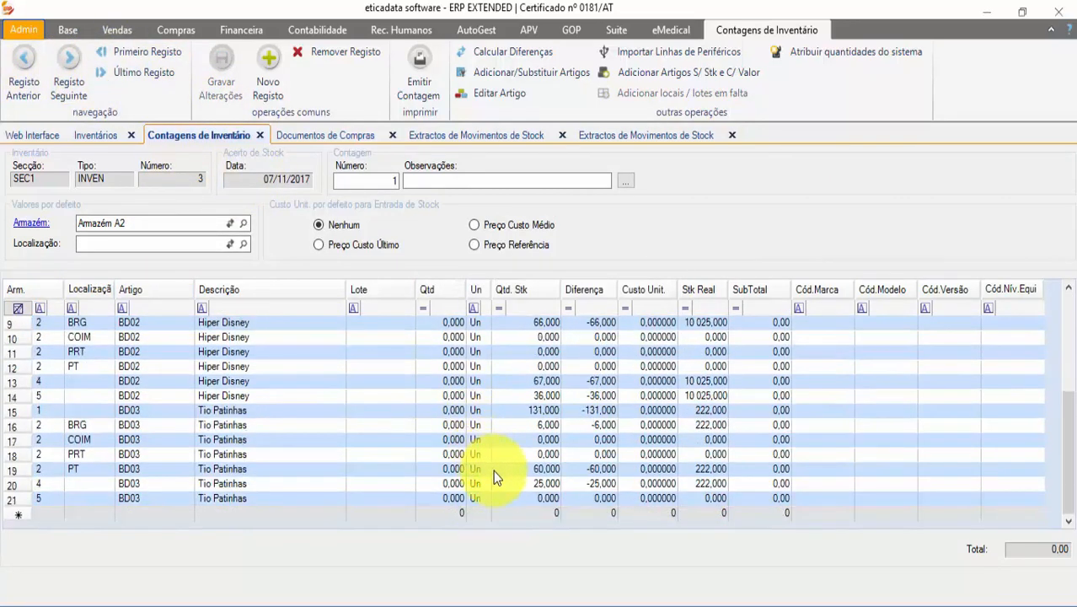
scroll(493, 471, up, 2)
scroll(440, 468, down, 2)
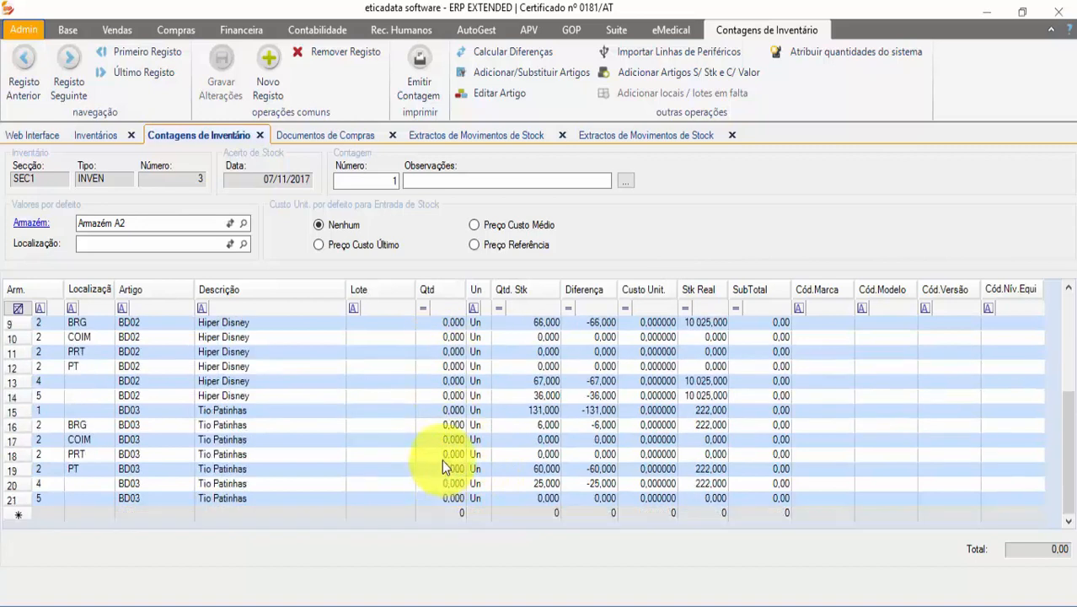
scroll(441, 451, up, 2)
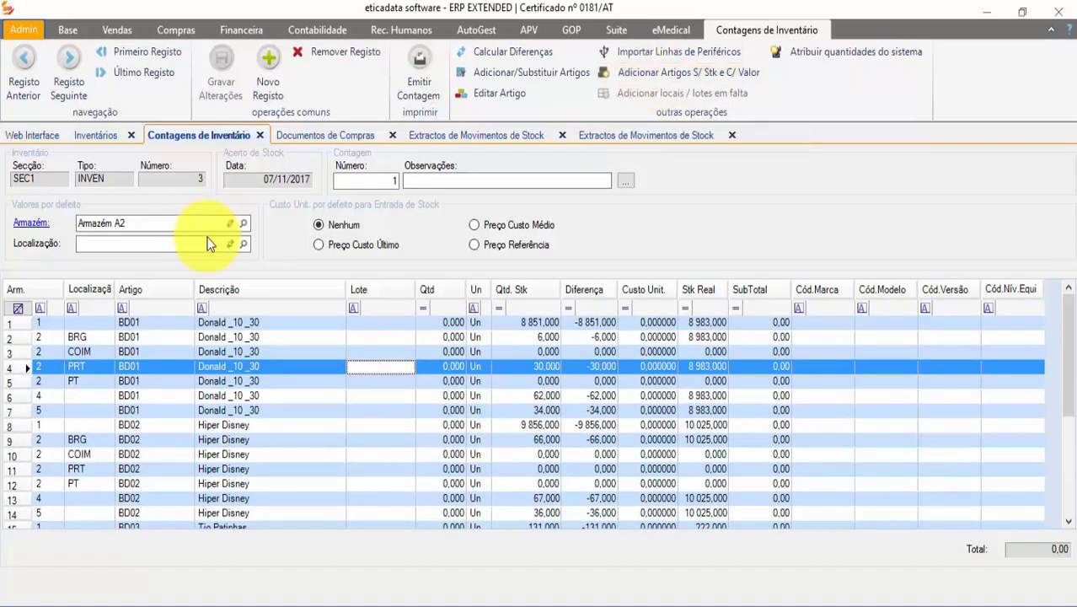
Step: Start a blank count, return to the first count, and examine the warehouses and locations listed for article BD01
click(268, 69)
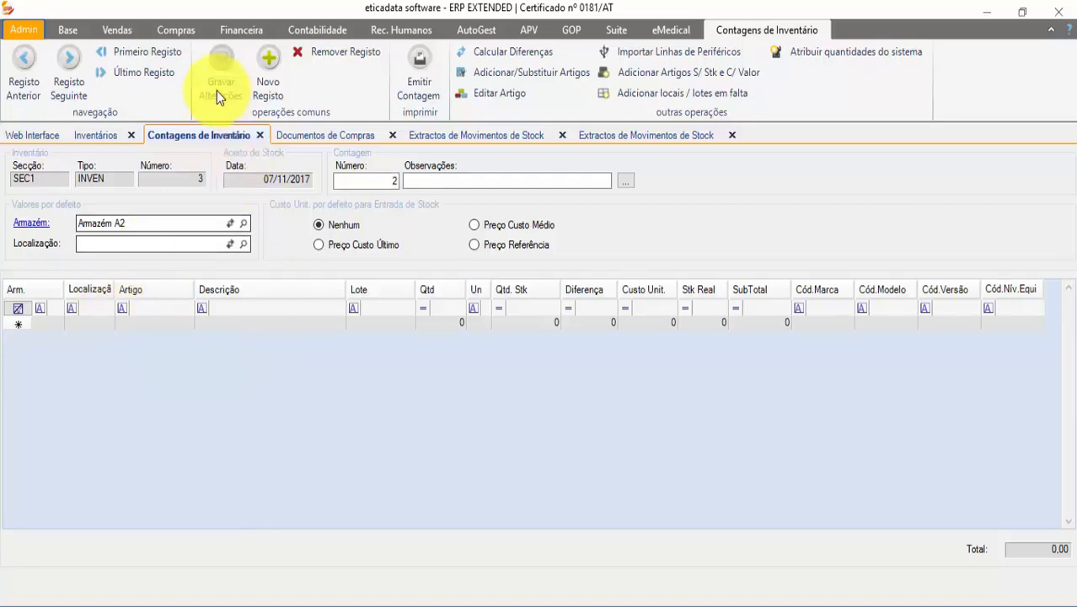
click(120, 52)
click(252, 409)
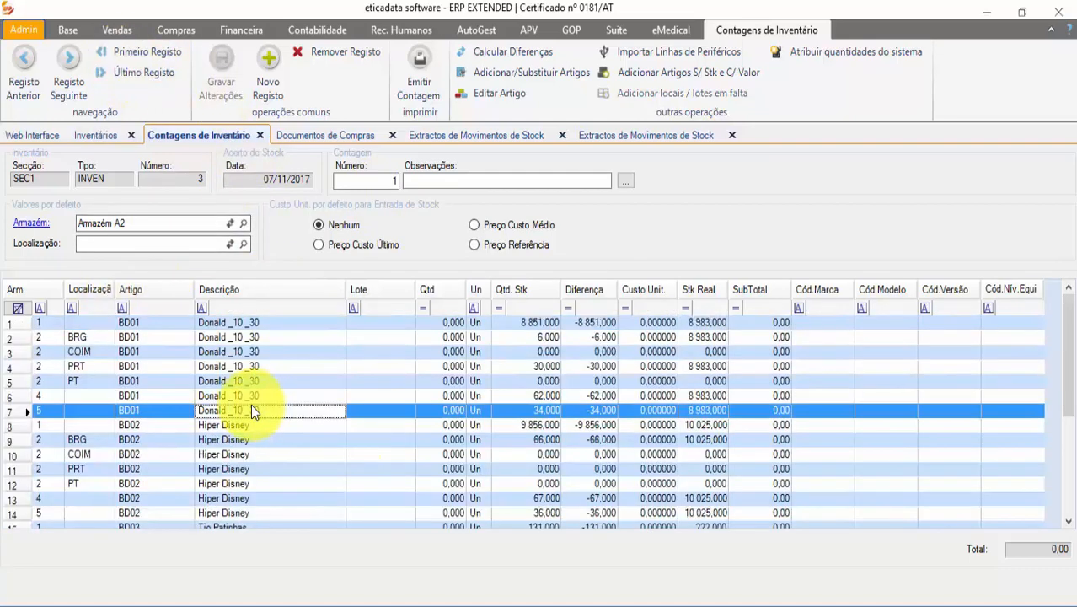
scroll(126, 421, down, 3)
scroll(128, 442, up, 3)
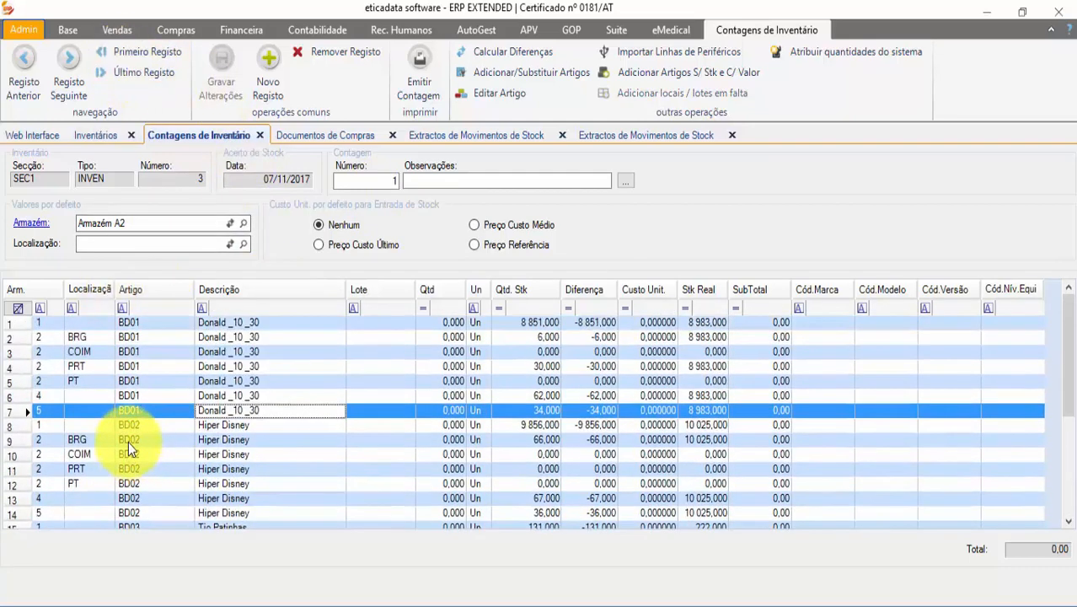
click(135, 338)
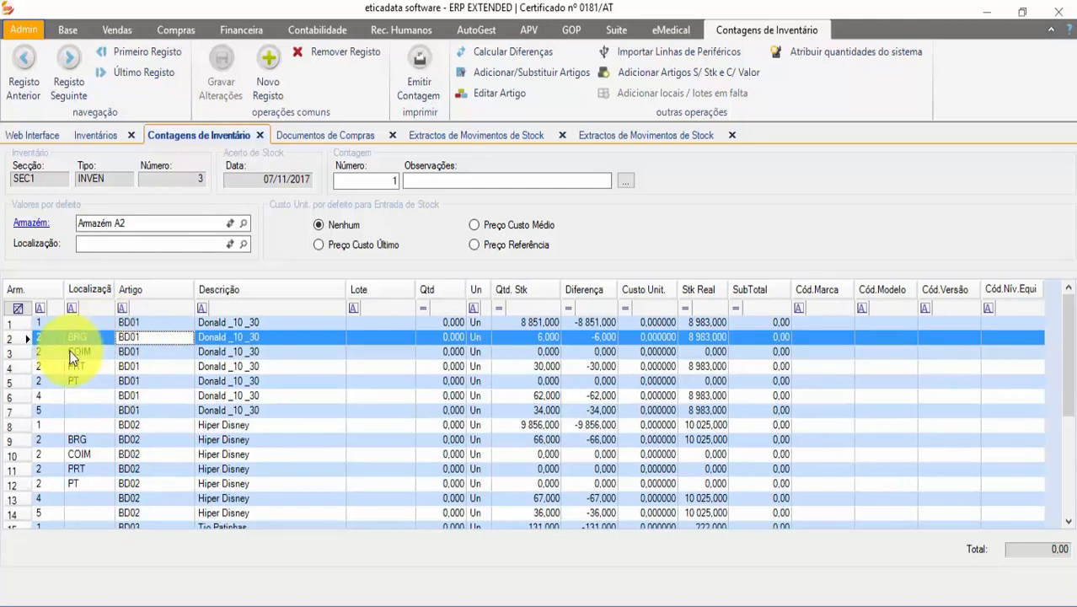
click(50, 322)
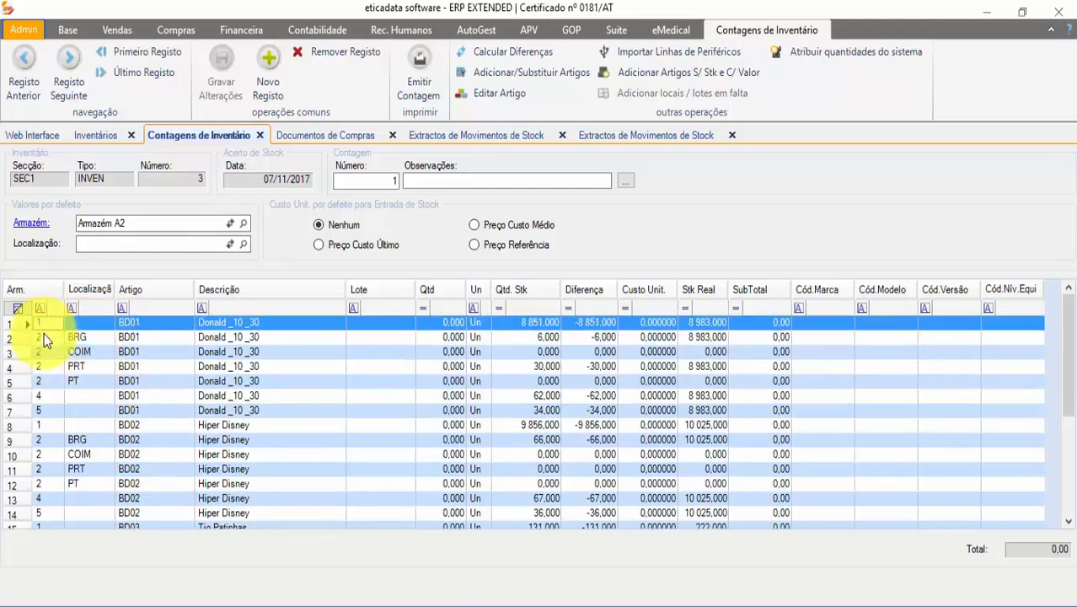
click(44, 411)
click(85, 354)
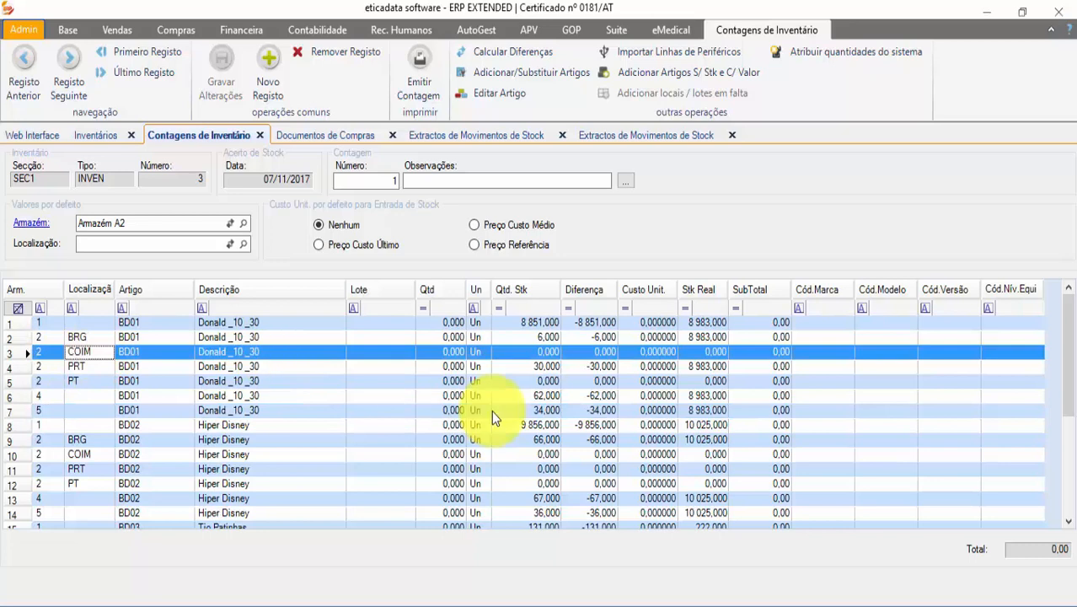
click(64, 337)
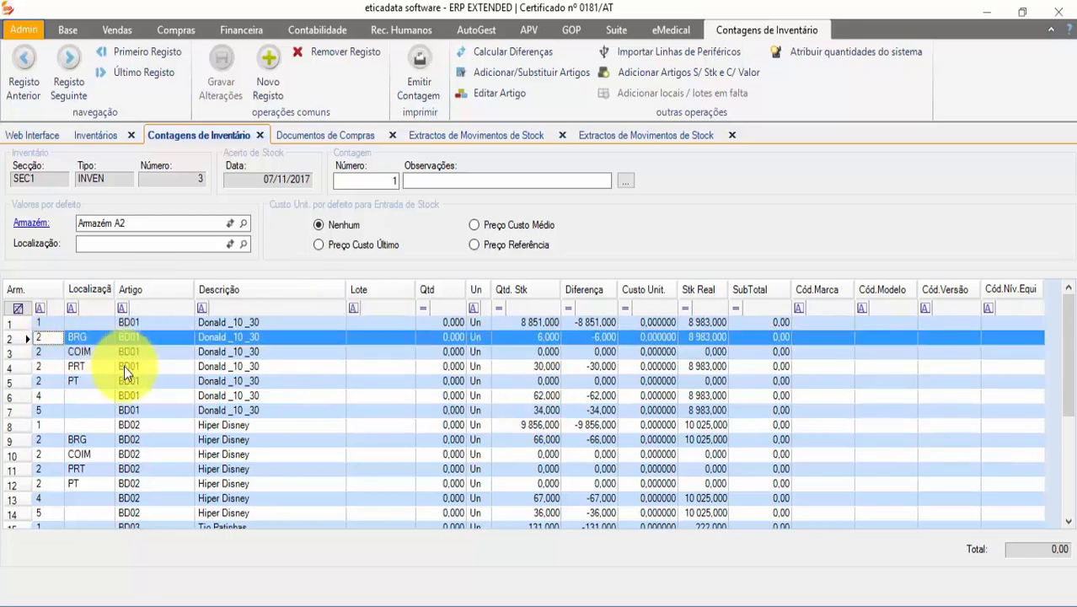
Step: Delete the BD01 lines for warehouse 2 locations COIM, PRT and PT from the count, and save the count
click(52, 353)
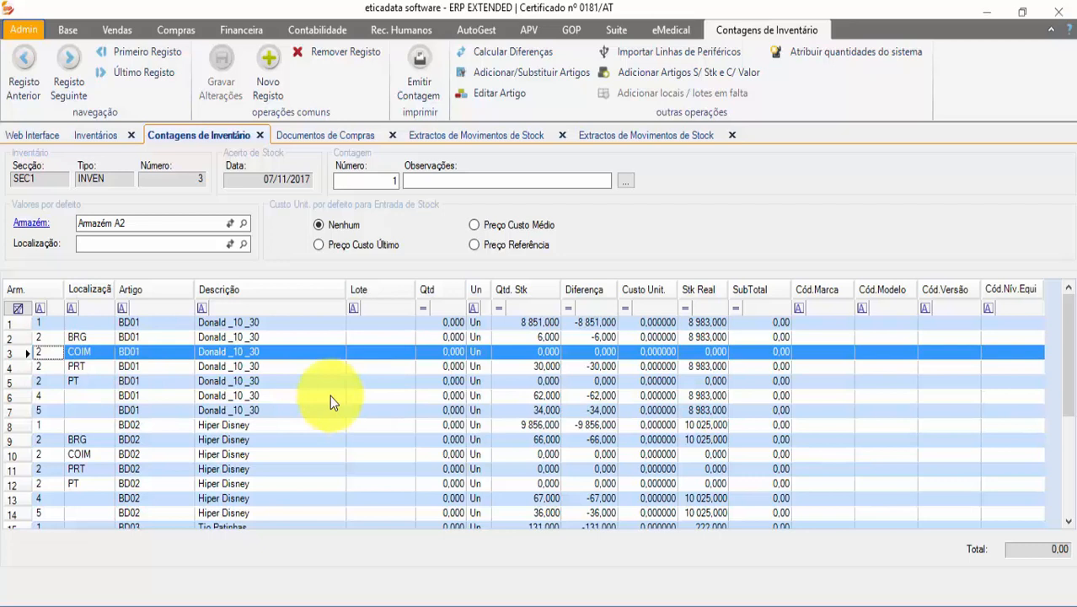
key(Delete)
key(Delete)
key(Delete)
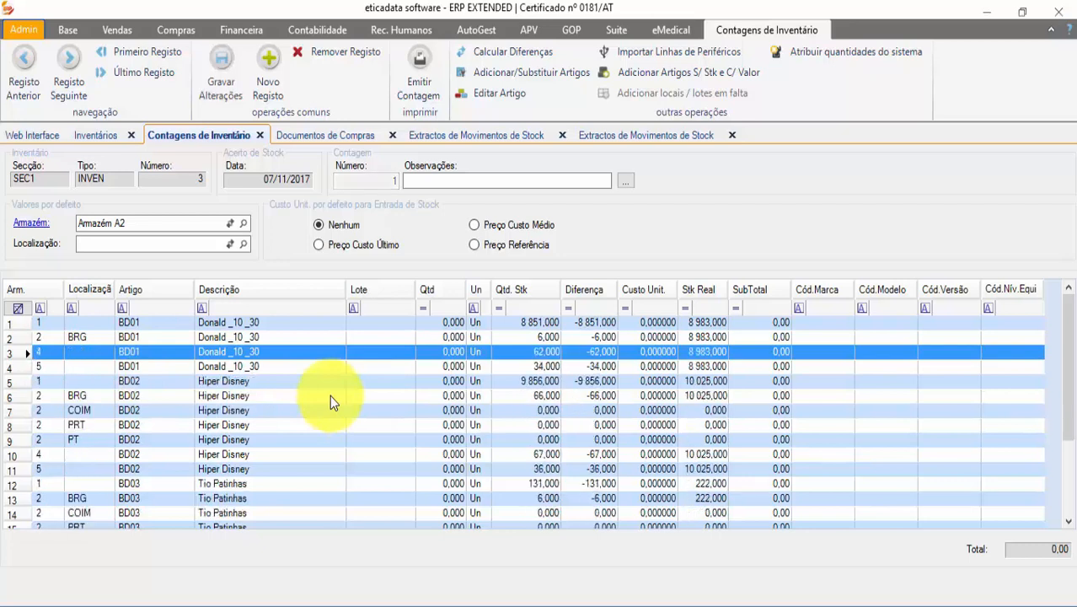
click(227, 76)
click(582, 388)
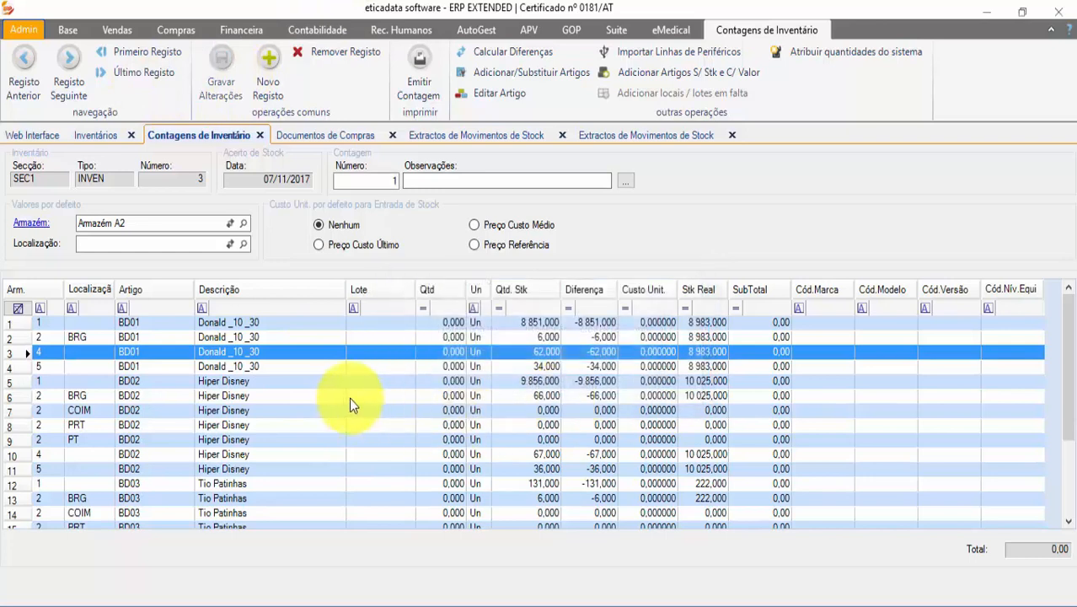
Step: Set the counted quantity of article BD01 in warehouse 2, location BRG, to 34
click(371, 393)
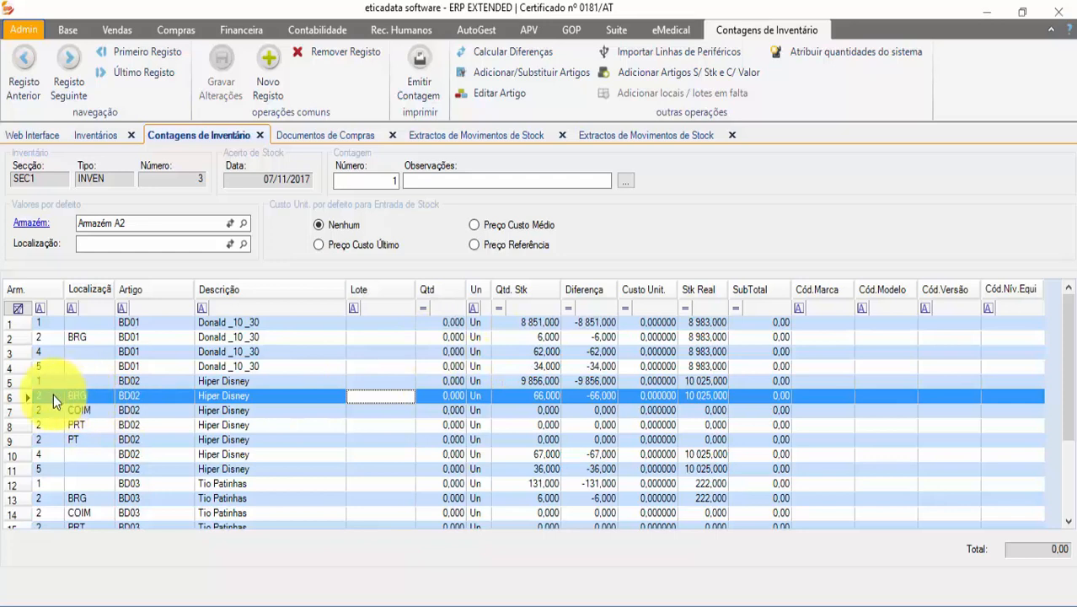
click(42, 336)
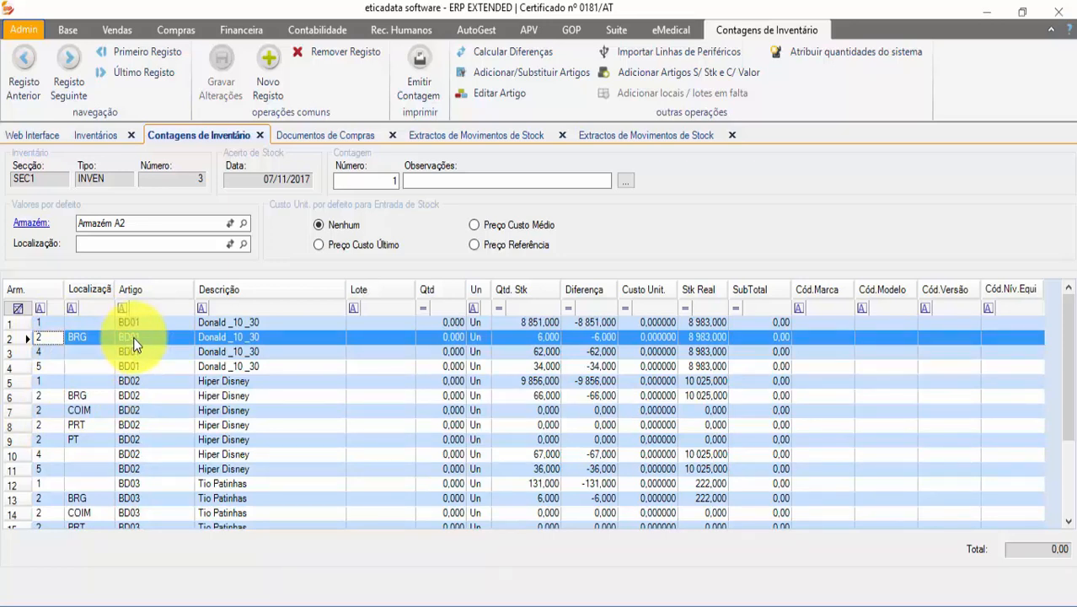
click(430, 340)
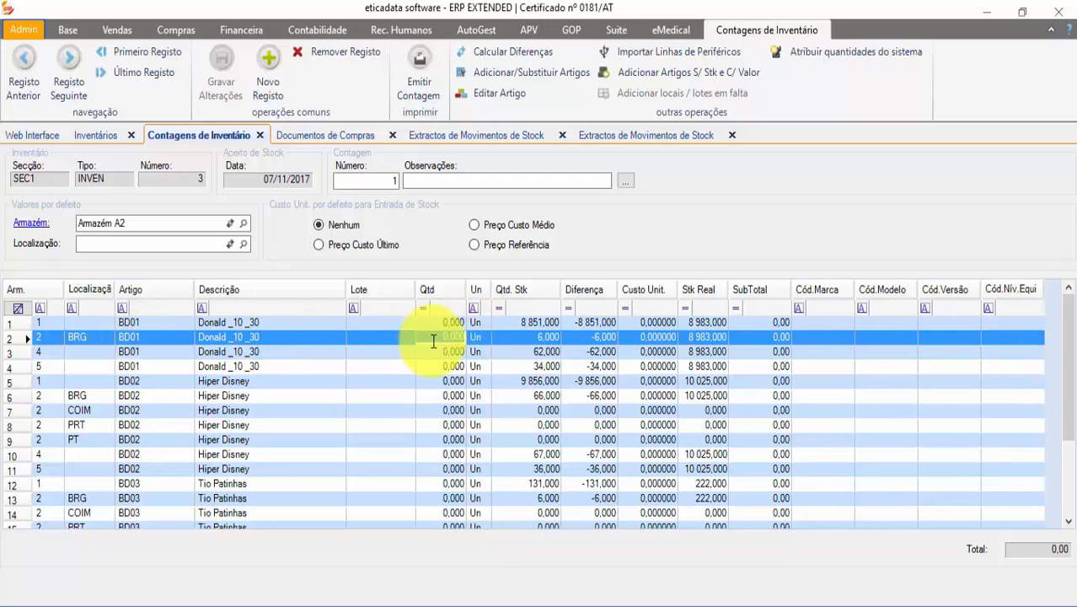
text(34,)
key(Tab)
click(134, 335)
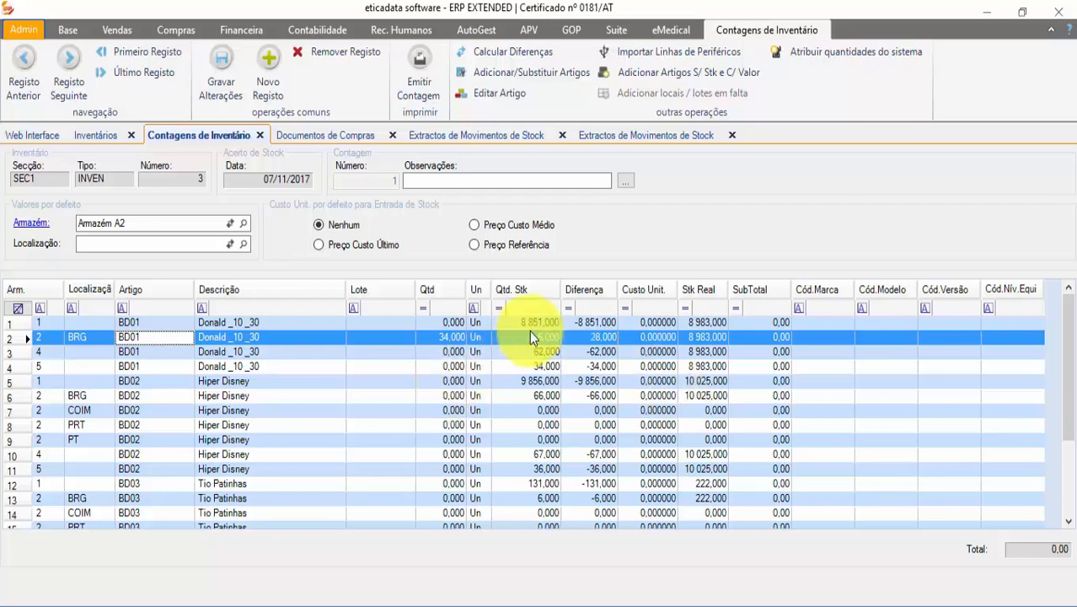
Step: Close the inventory count without saving its pending changes
click(261, 137)
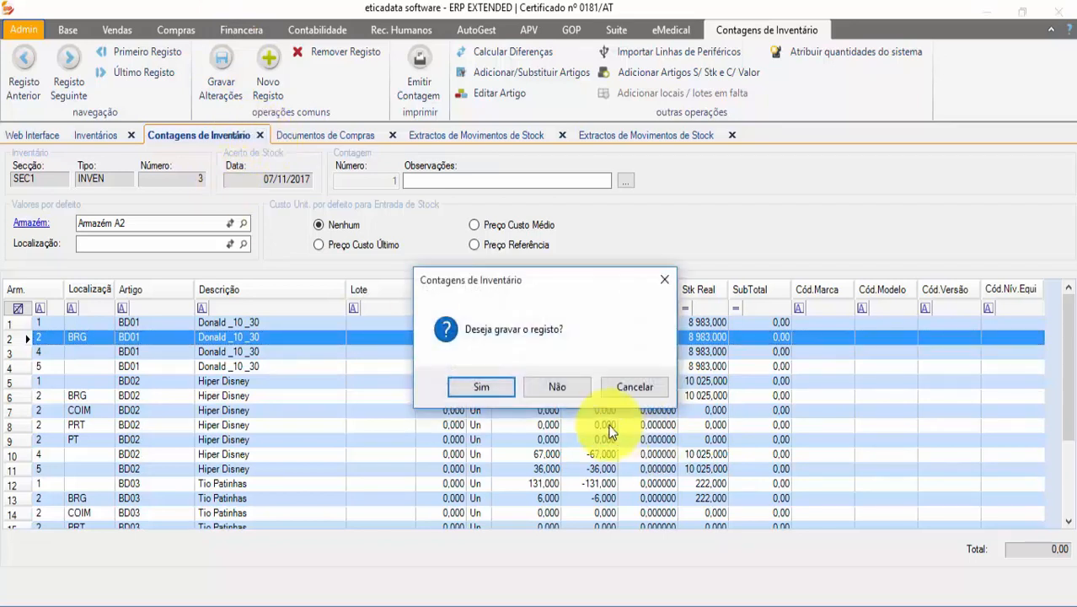
click(625, 387)
click(259, 135)
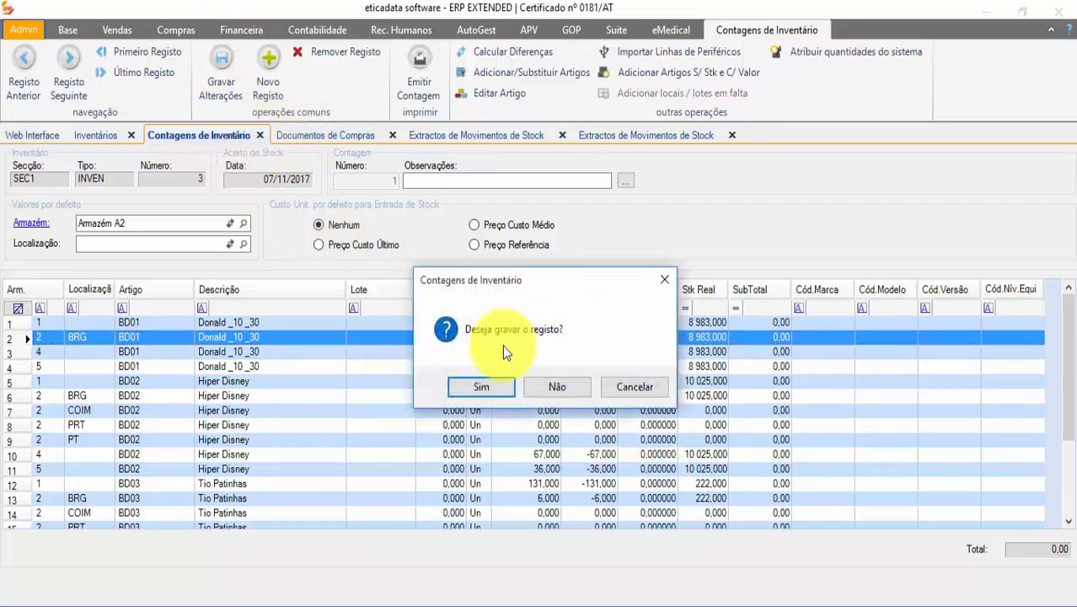
click(555, 392)
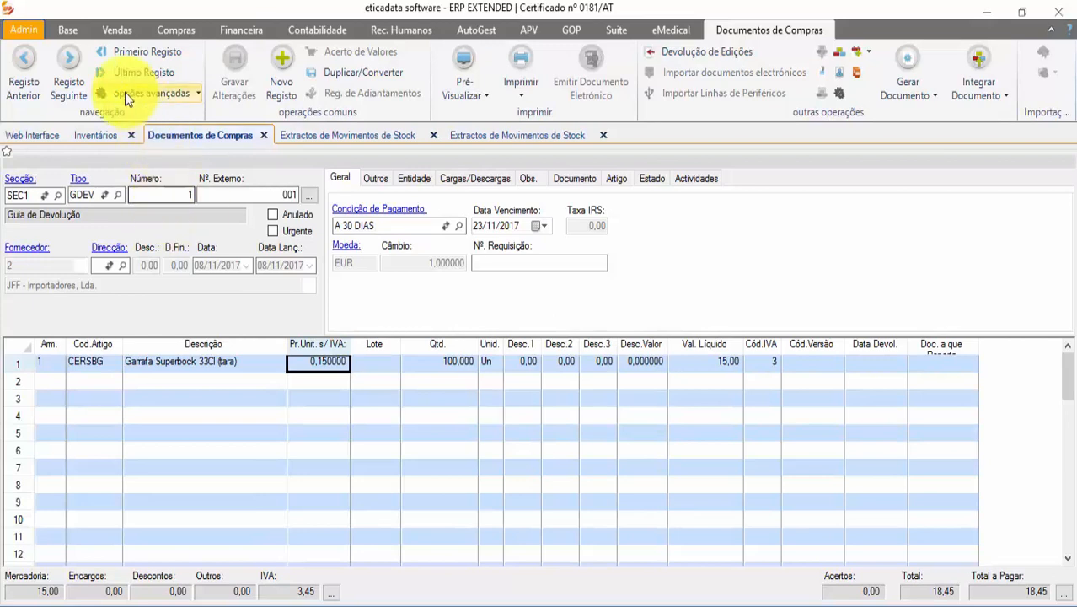
Step: Browse the inventories to the one dated 31/08/2016 and examine the subtotals of its two counts
click(124, 135)
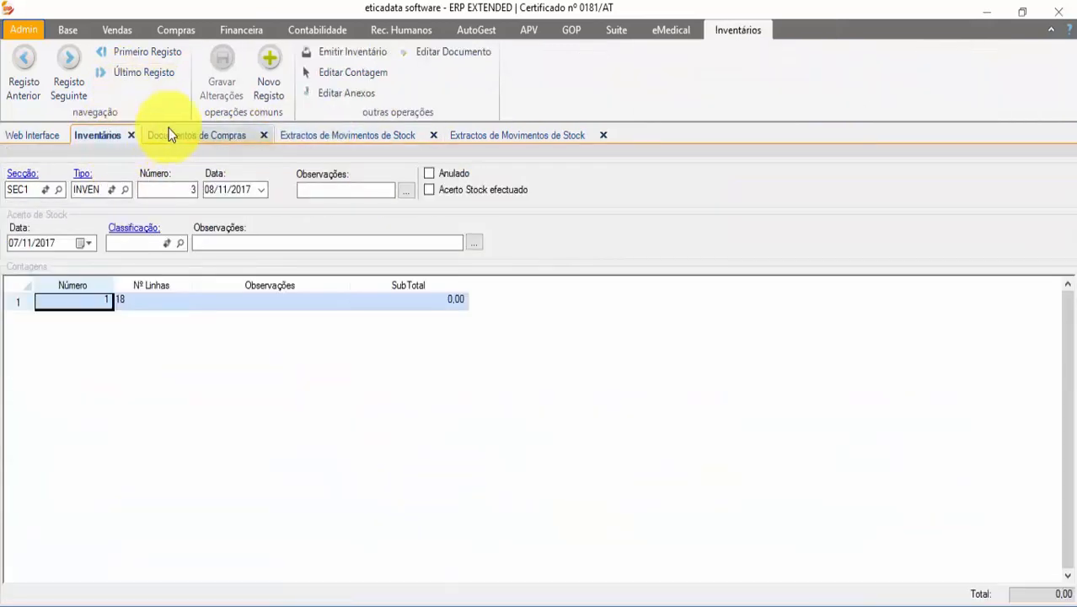
click(114, 56)
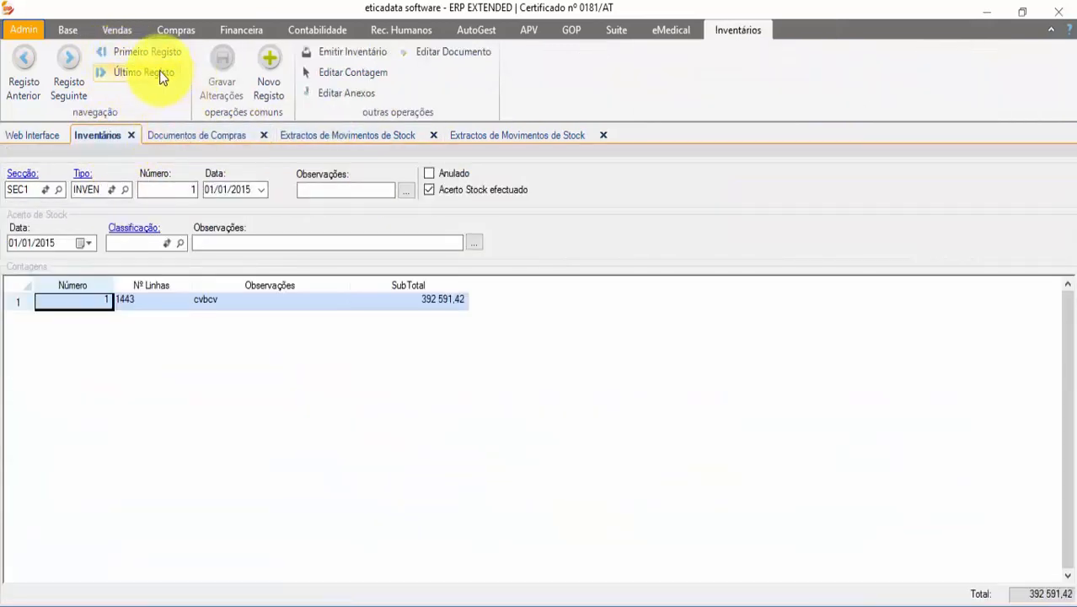
click(67, 71)
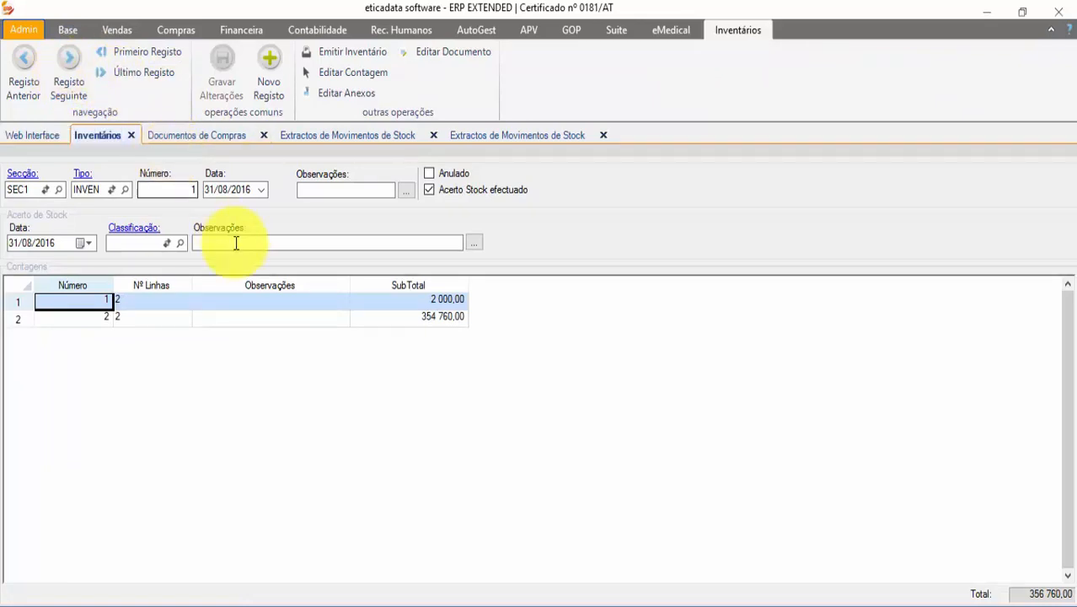
click(397, 301)
click(384, 320)
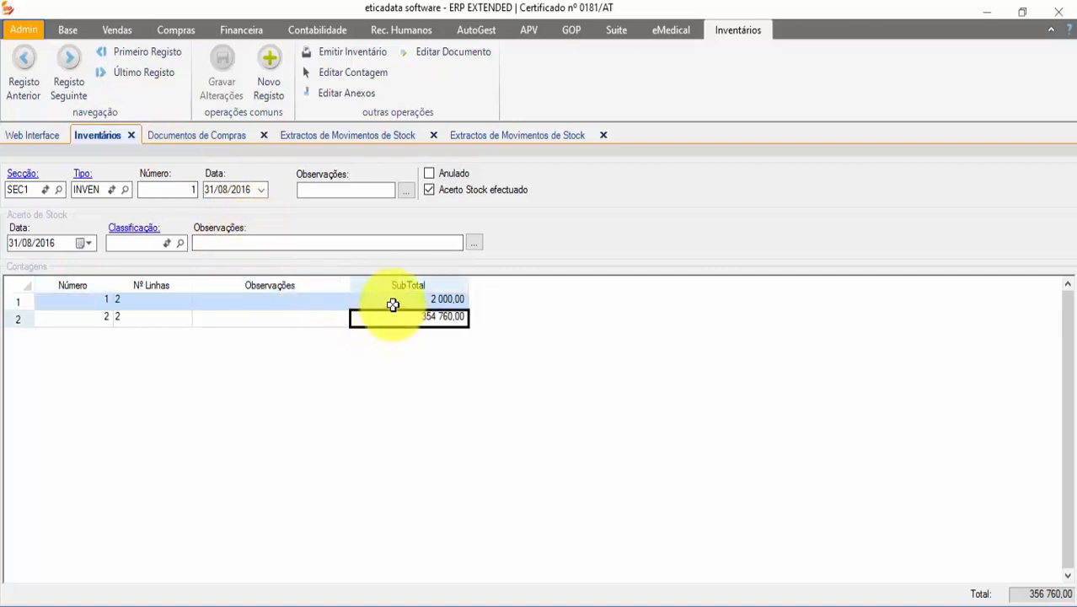
Step: Open the stock movements extract report from the stock reports of the purchasing module
click(392, 301)
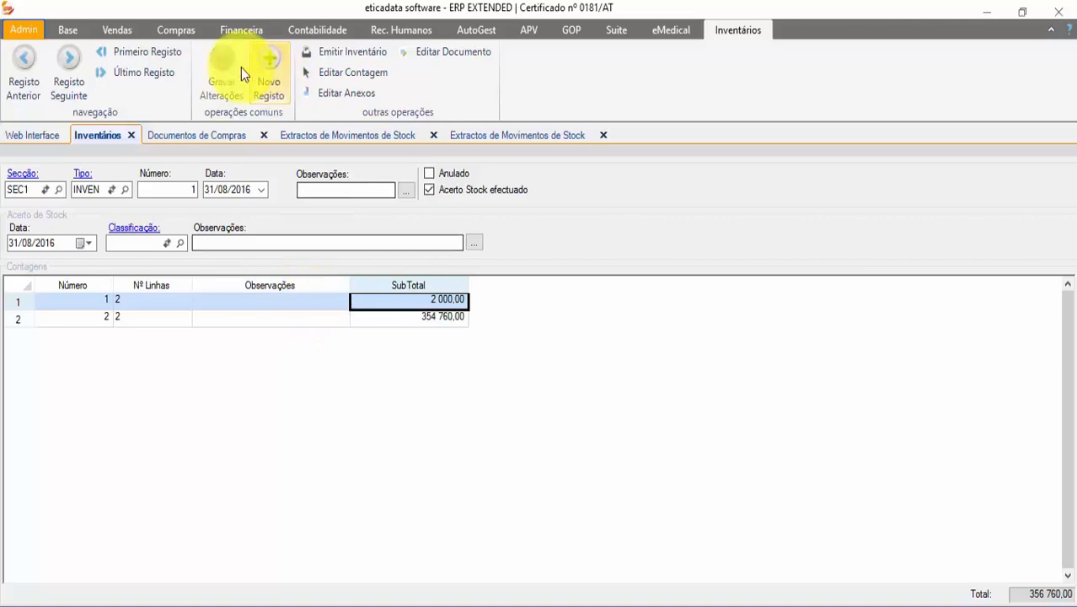
click(166, 30)
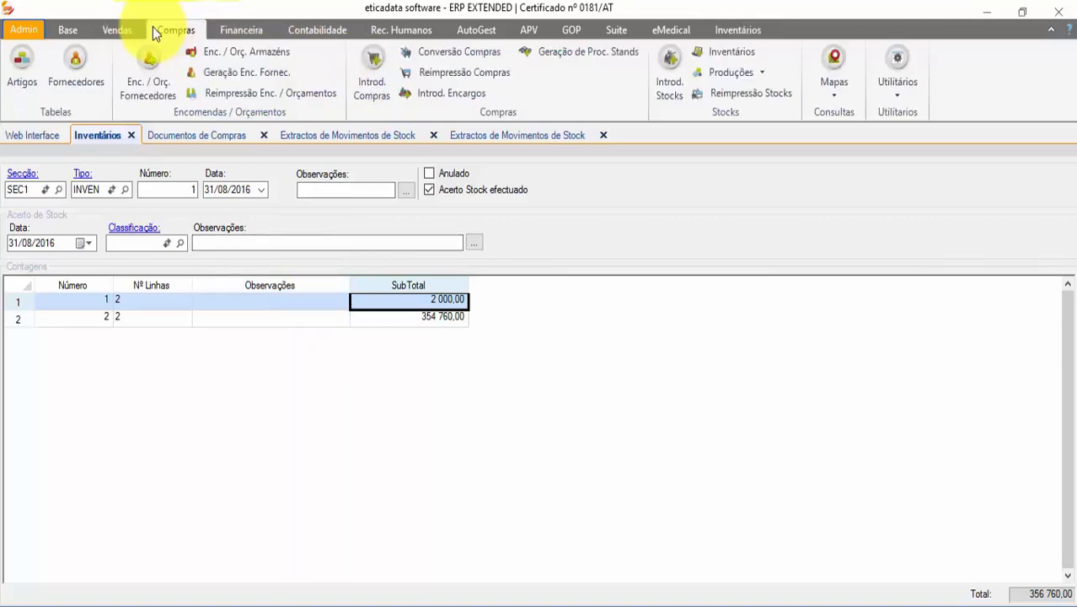
click(832, 84)
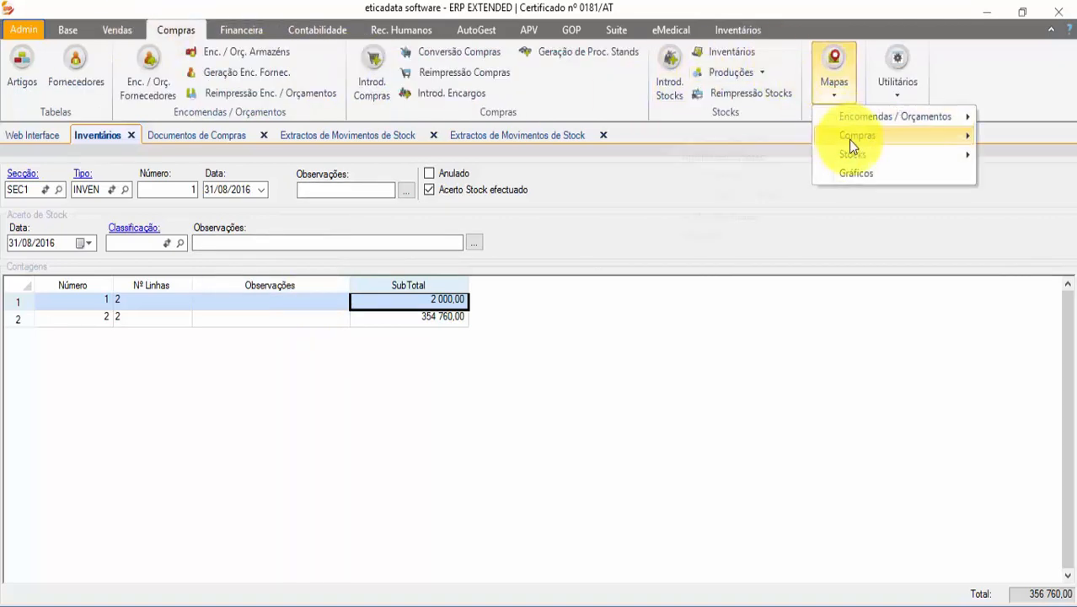
mouse_move(852, 155)
click(753, 160)
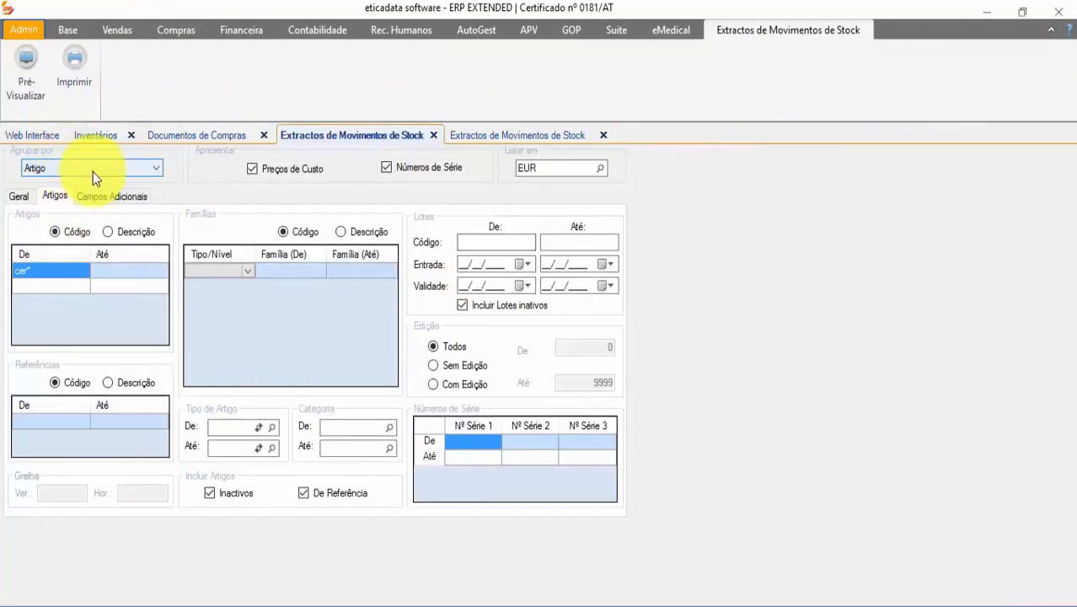
Step: Set the extract's start date to 01/01/2015, clear the "cer*" article filter, and preview the report
click(19, 197)
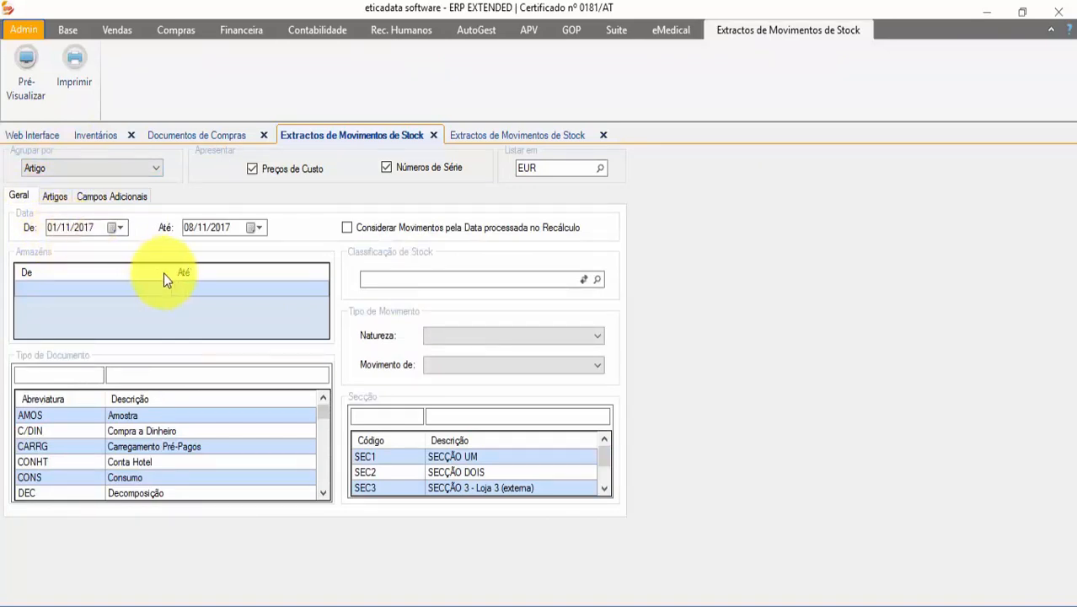
text(01/2015)
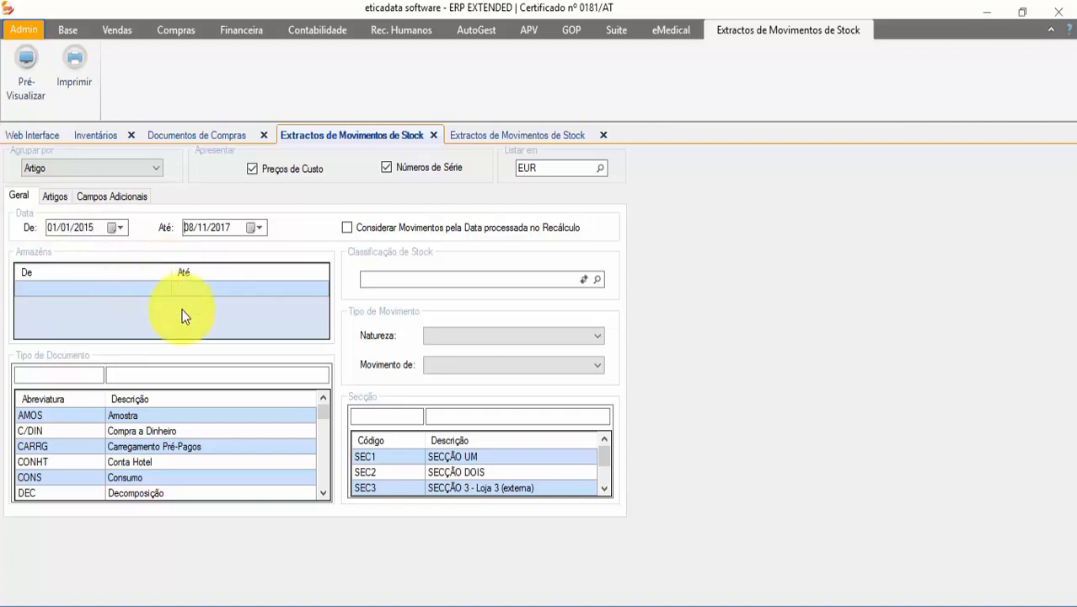
click(54, 198)
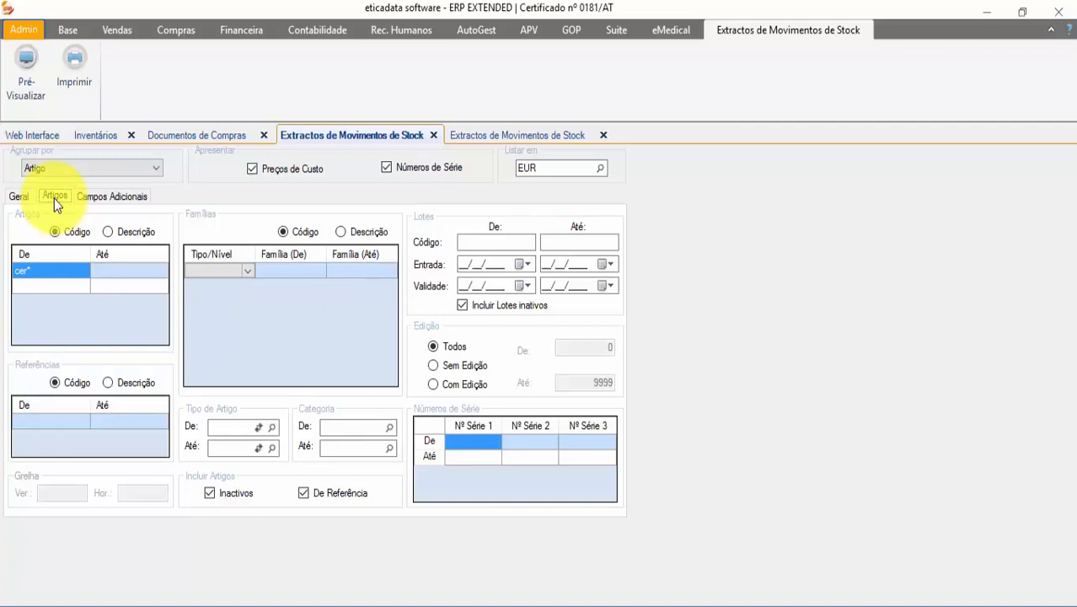
click(26, 72)
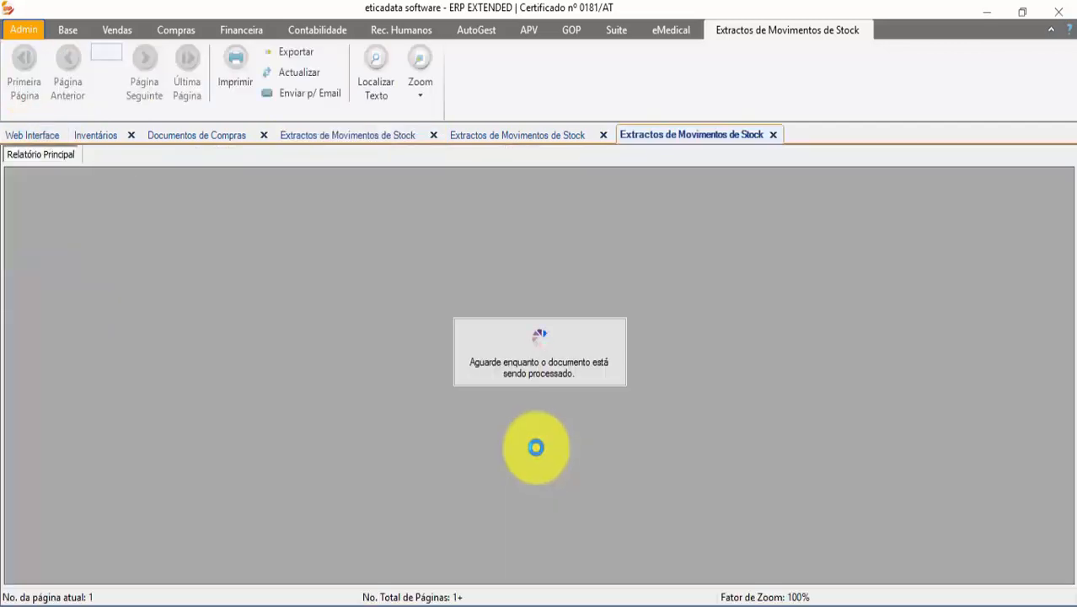
Step: Locate article BD01's movements in the report and enlarge the preview to 150%
scroll(430, 429, down, 5)
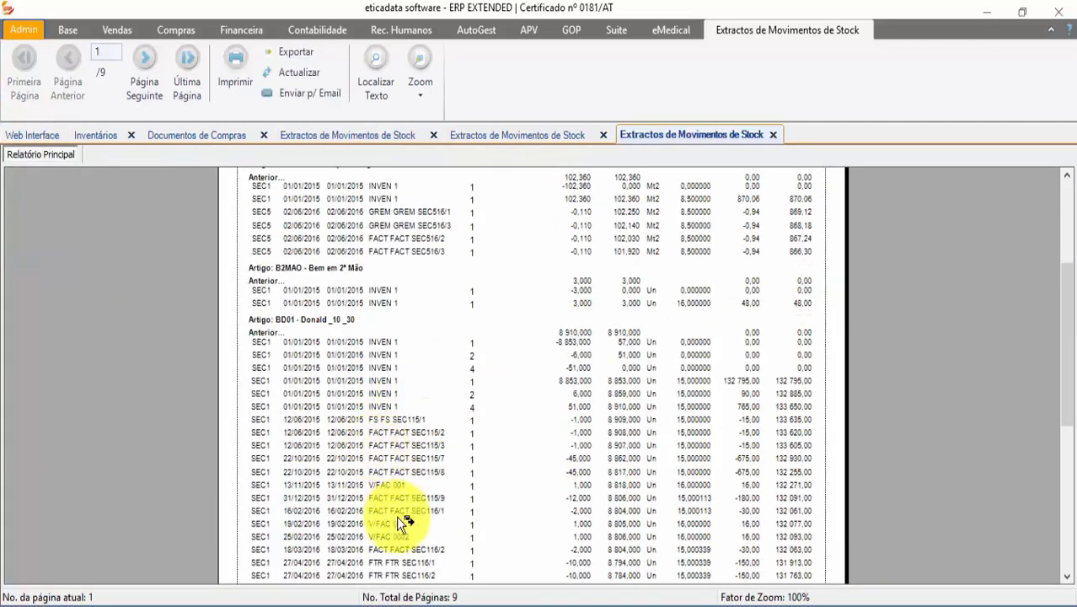
scroll(417, 480, down, 5)
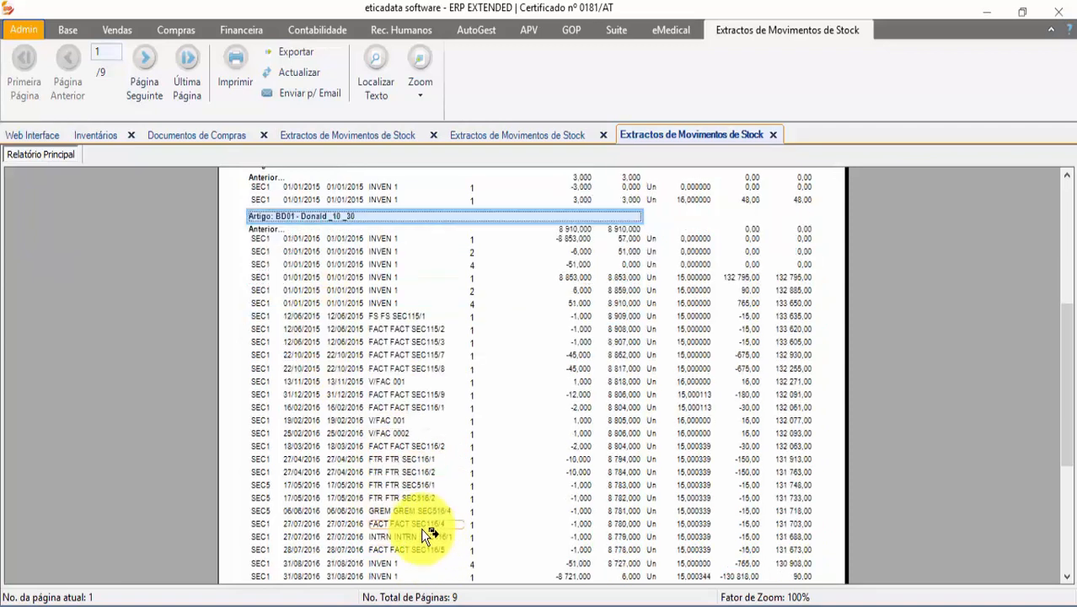
scroll(409, 505, up, 1)
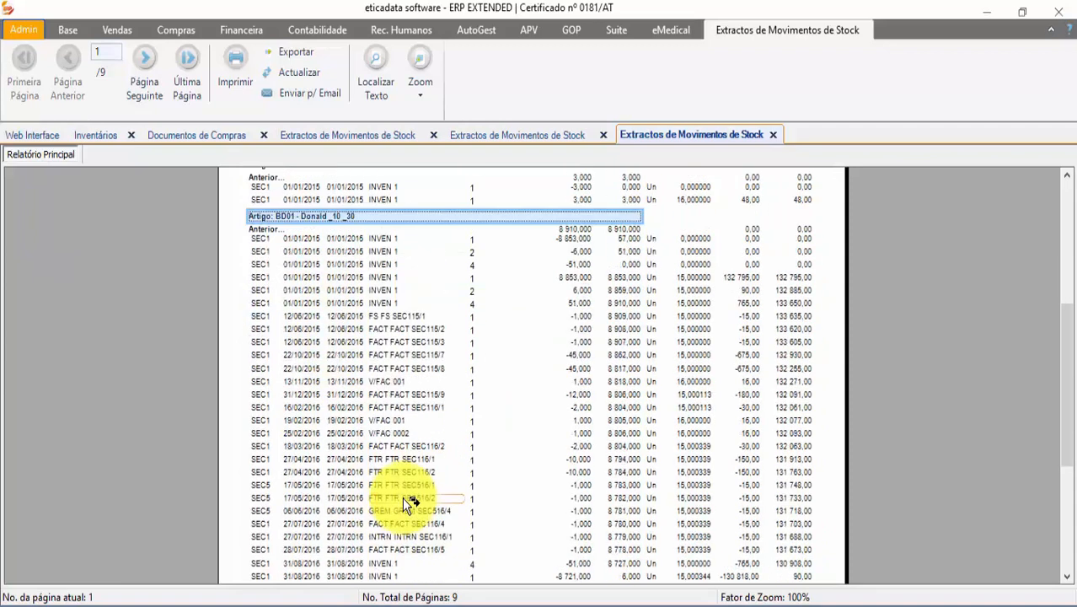
scroll(396, 539, down, 1)
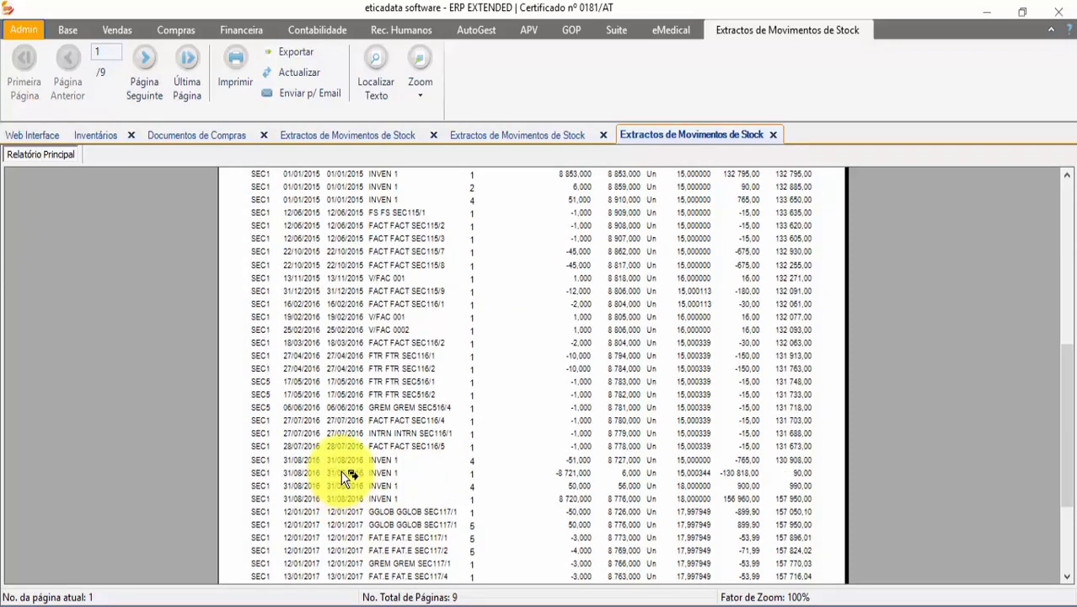
scroll(342, 472, up, 5)
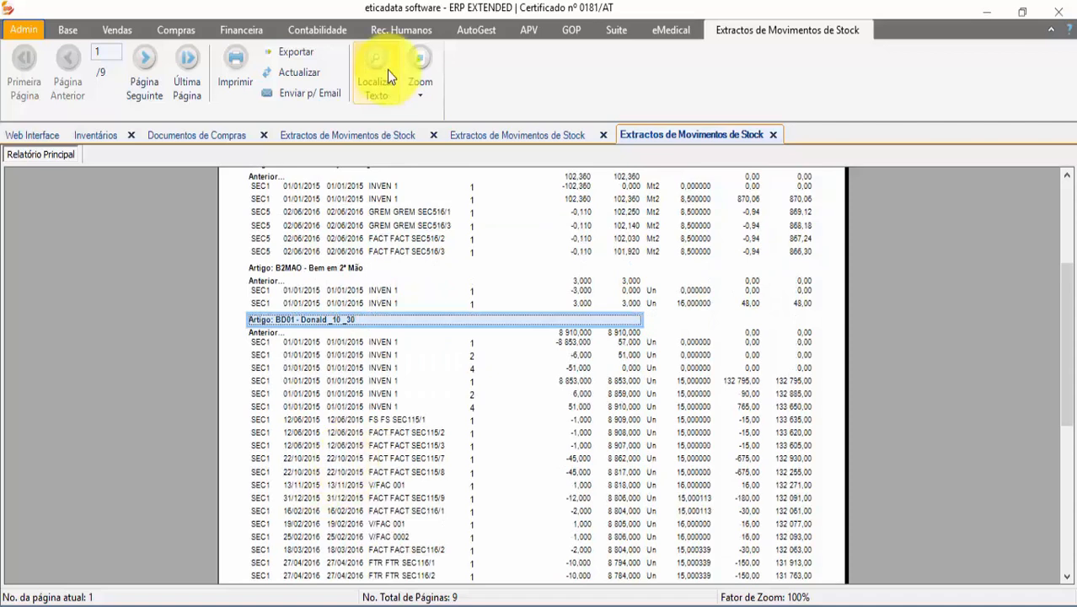
click(419, 103)
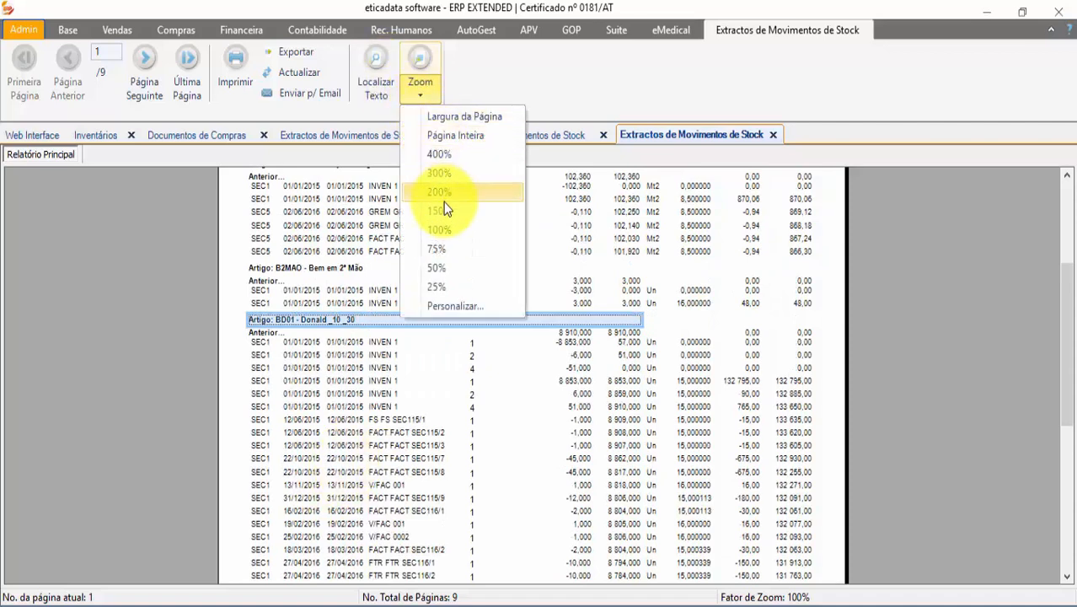
click(441, 211)
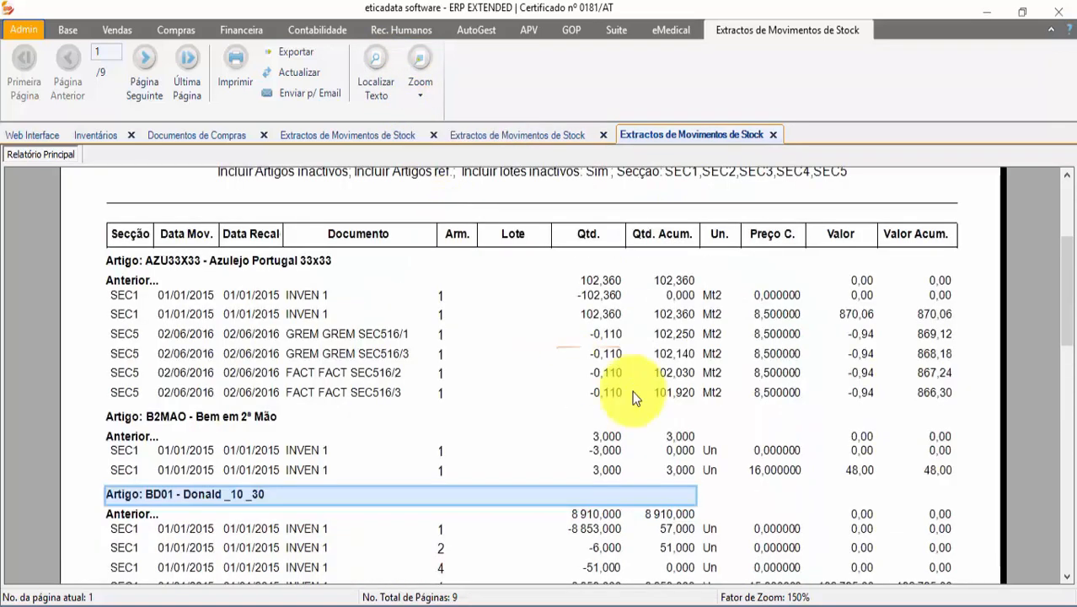
Step: Examine the report's column headings and BD01's movements down to the INVEN 1 lines dated 31/08/2016
scroll(748, 482, down, 5)
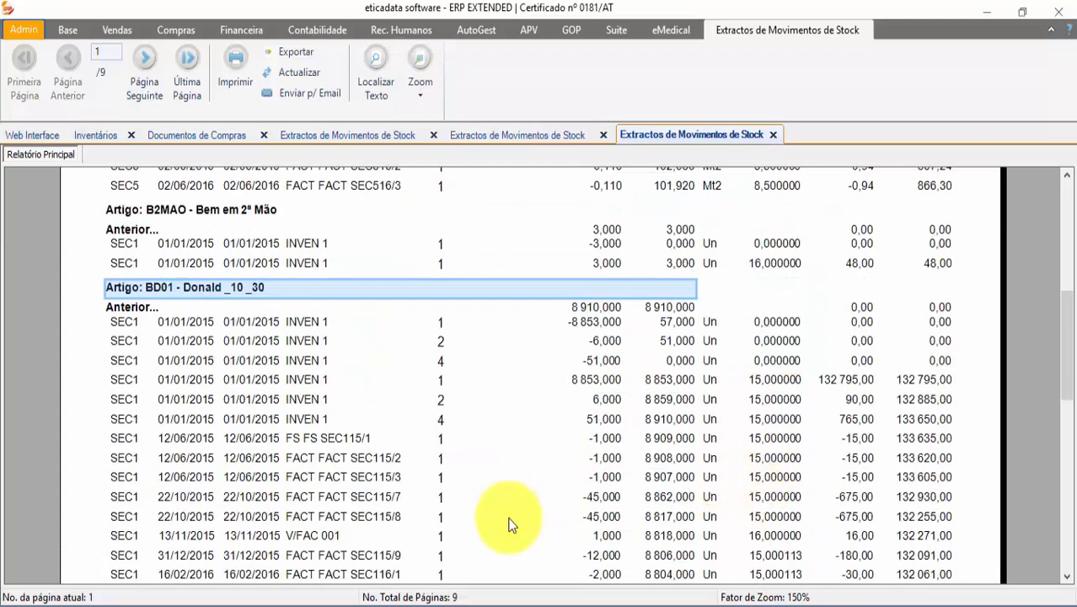
scroll(455, 514, down, 6)
scroll(360, 516, down, 3)
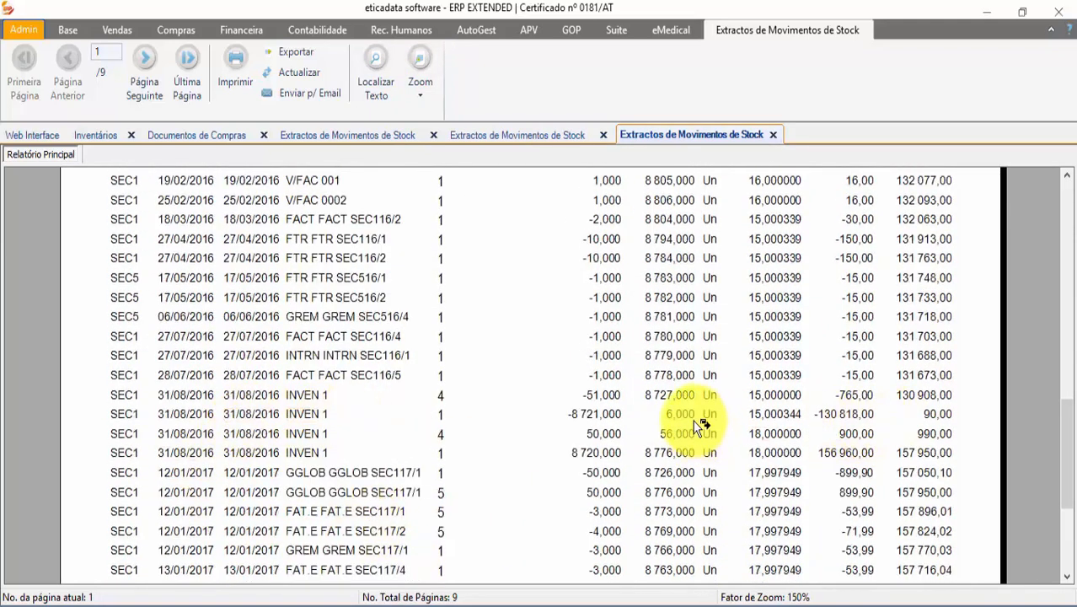
scroll(728, 414, up, 8)
scroll(661, 407, up, 10)
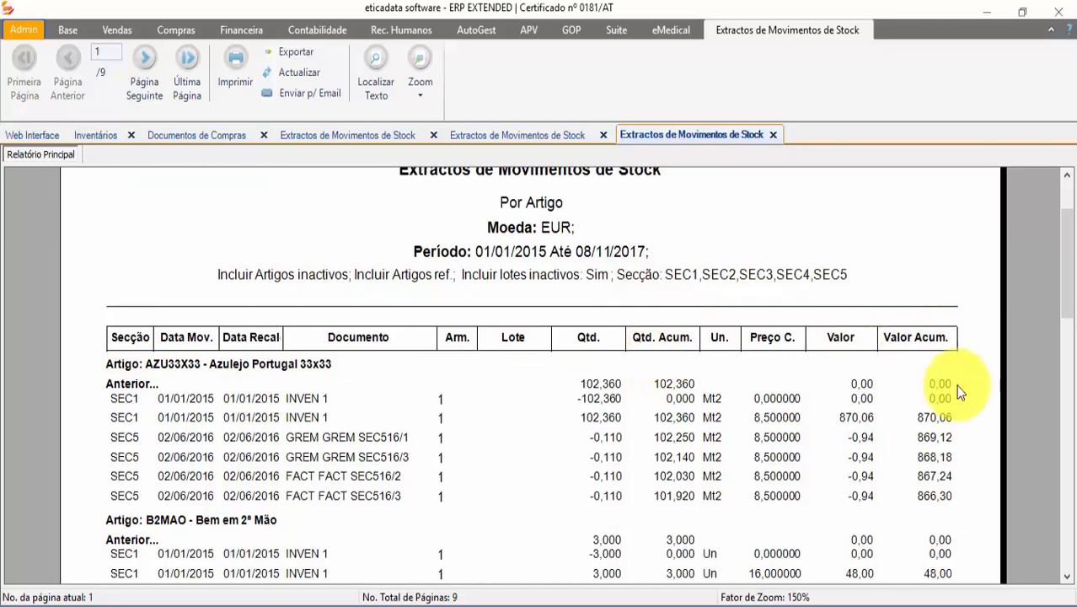
scroll(678, 409, down, 5)
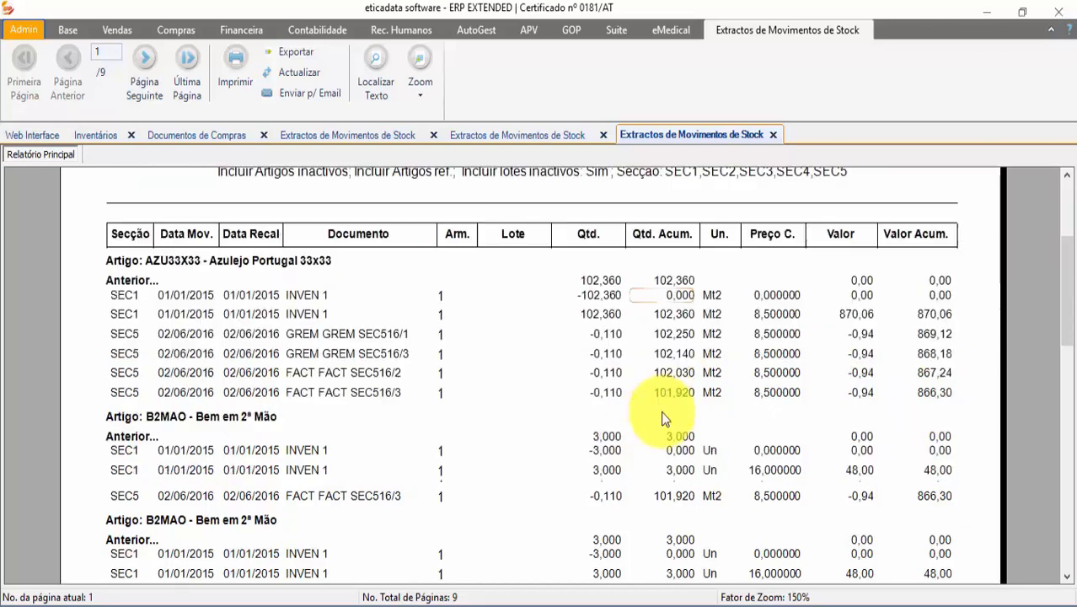
scroll(664, 462, down, 5)
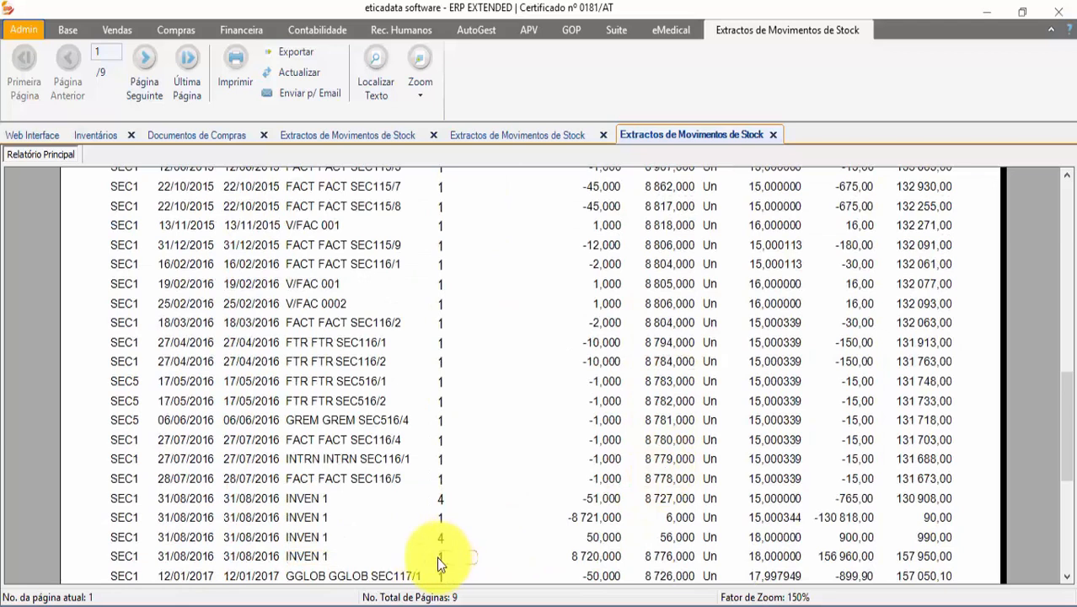
Step: Check the warehouses and moved quantities of BD01's INVEN 1 lines dated 31/08/2016
click(325, 499)
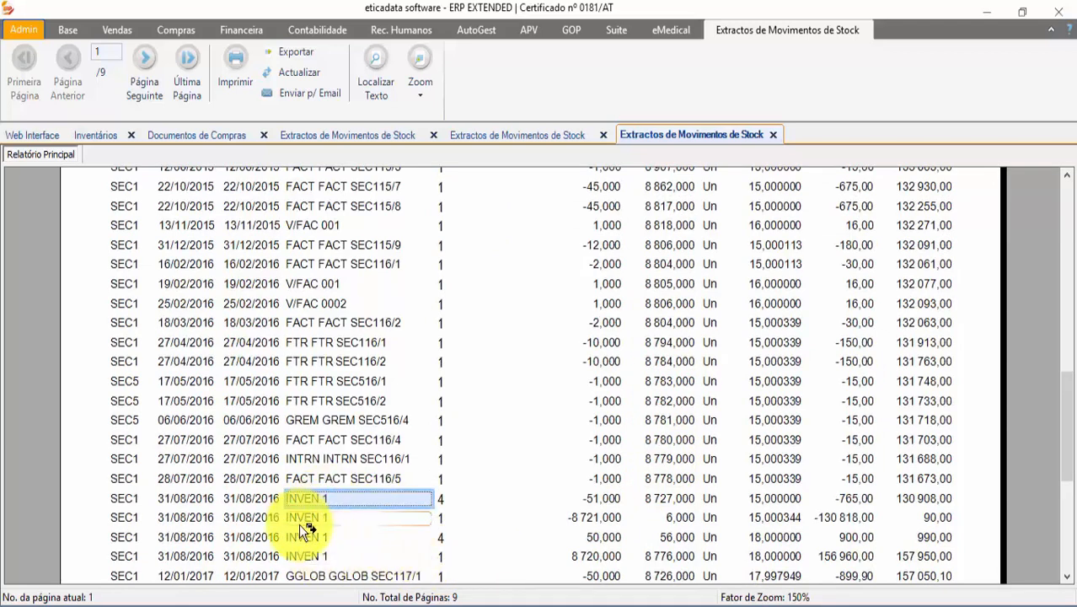
click(452, 502)
click(441, 519)
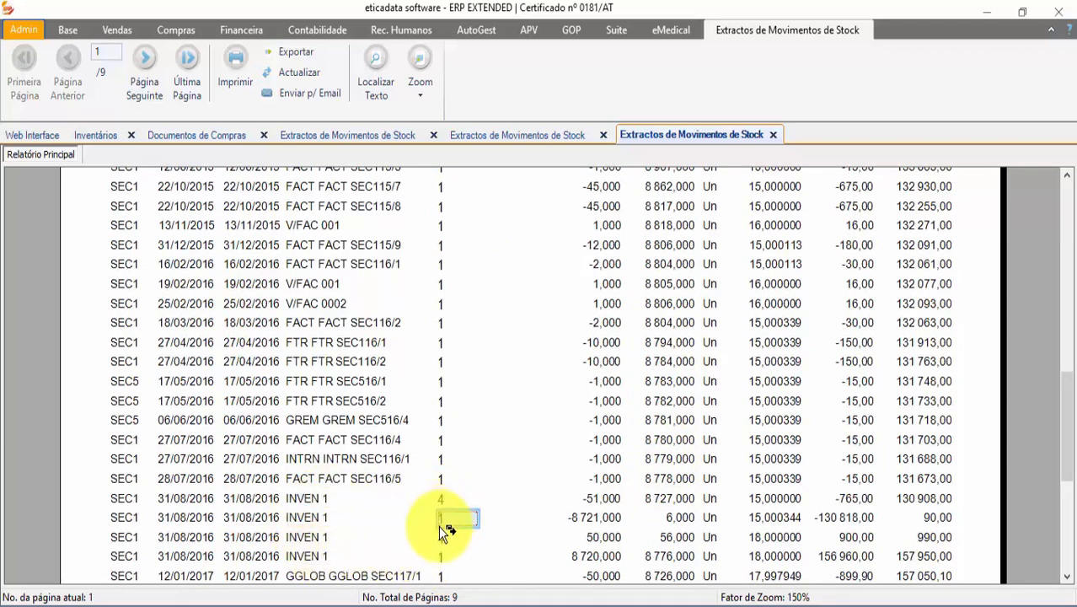
click(590, 514)
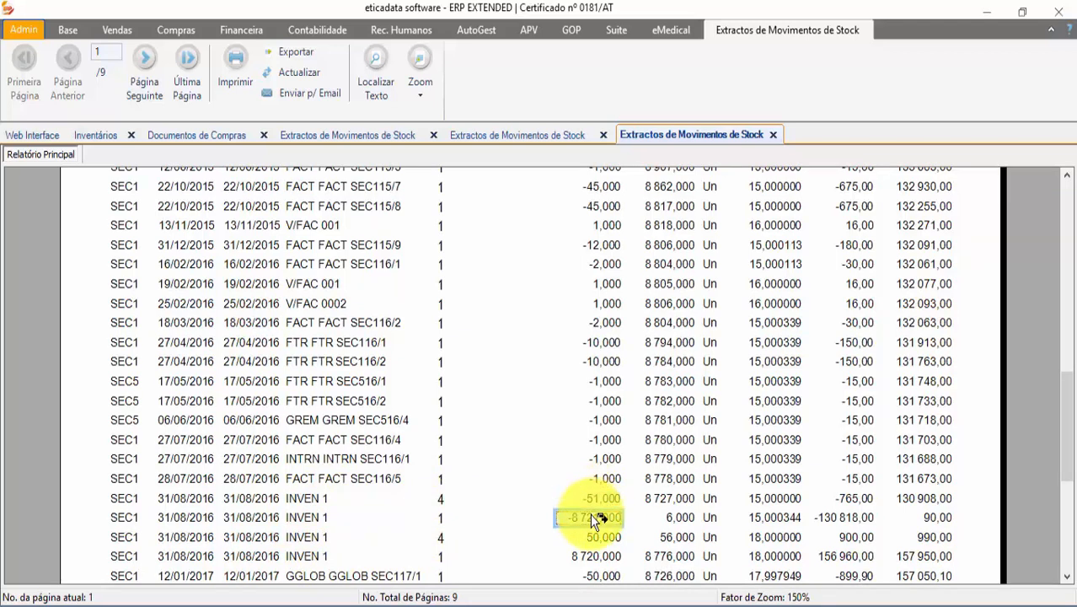
click(594, 555)
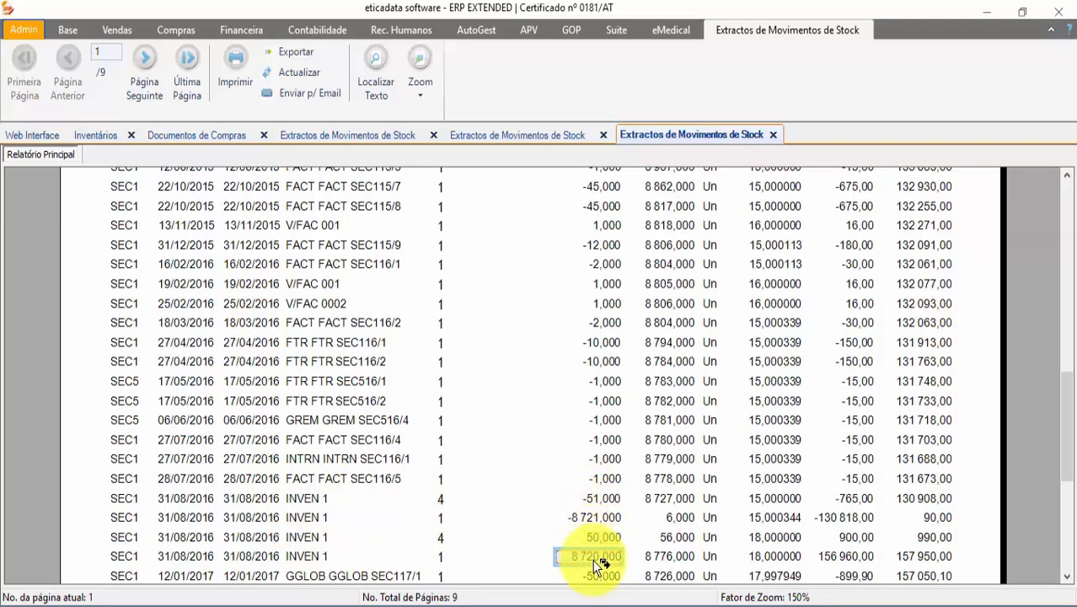
Step: Review the accumulated quantity on each of BD01's INVEN 1 lines dated 31/08/2016
click(679, 519)
click(670, 554)
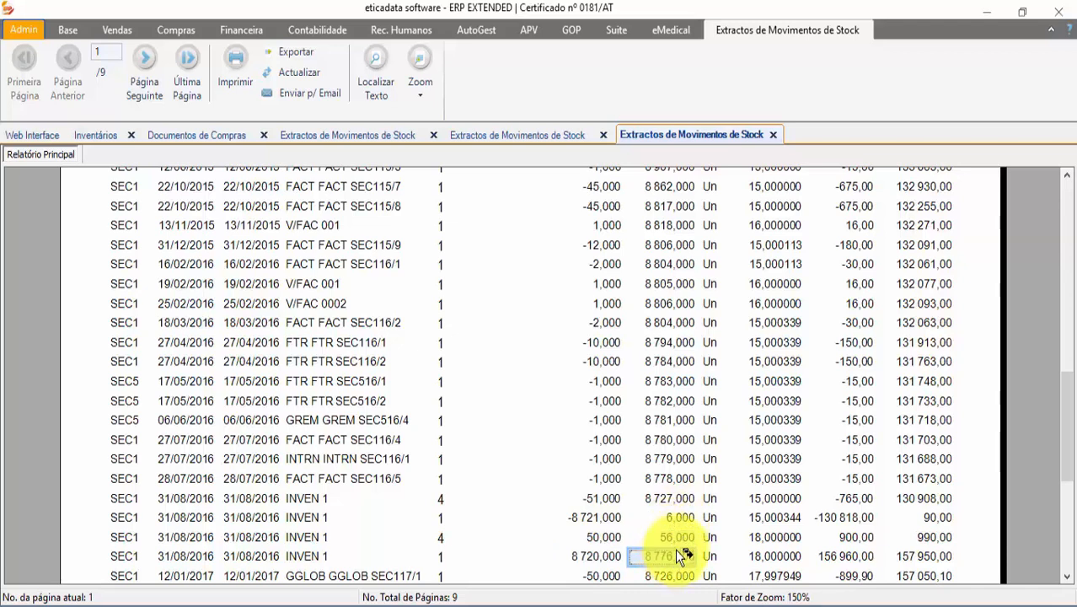
scroll(678, 543, down, 3)
click(665, 398)
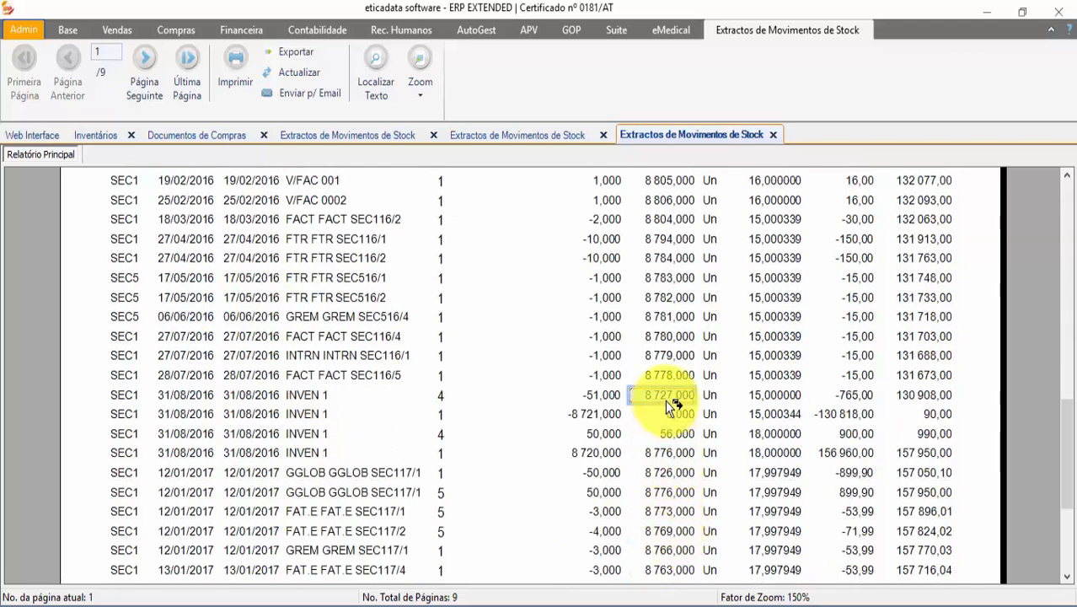
click(672, 414)
click(674, 433)
click(674, 453)
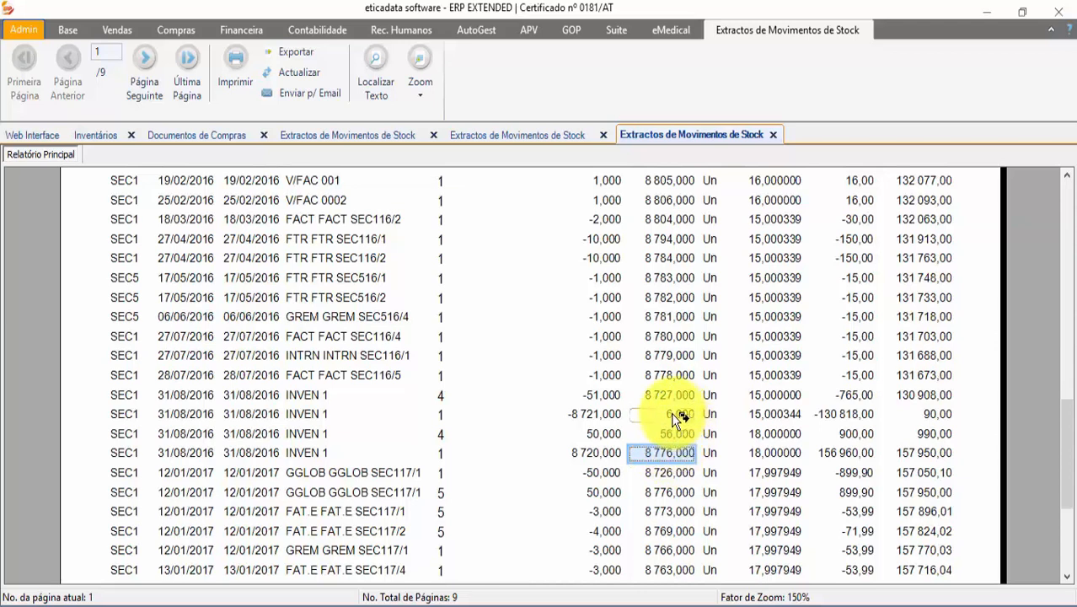
Step: Compare the accumulated values across BD01's INVEN 1 lines dated 31/08/2016
click(939, 415)
click(927, 396)
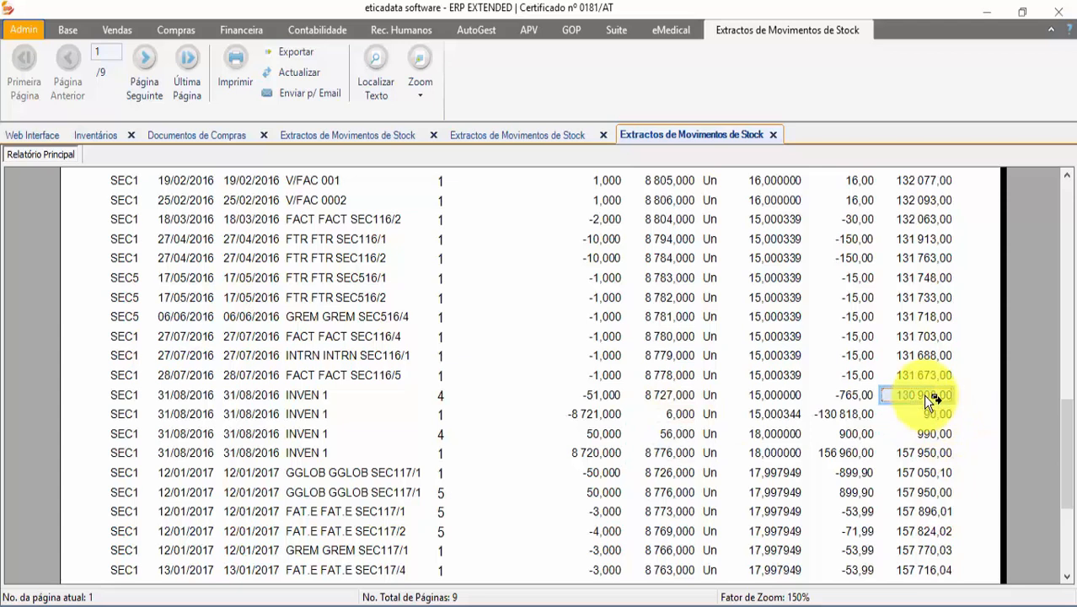
click(930, 414)
click(929, 433)
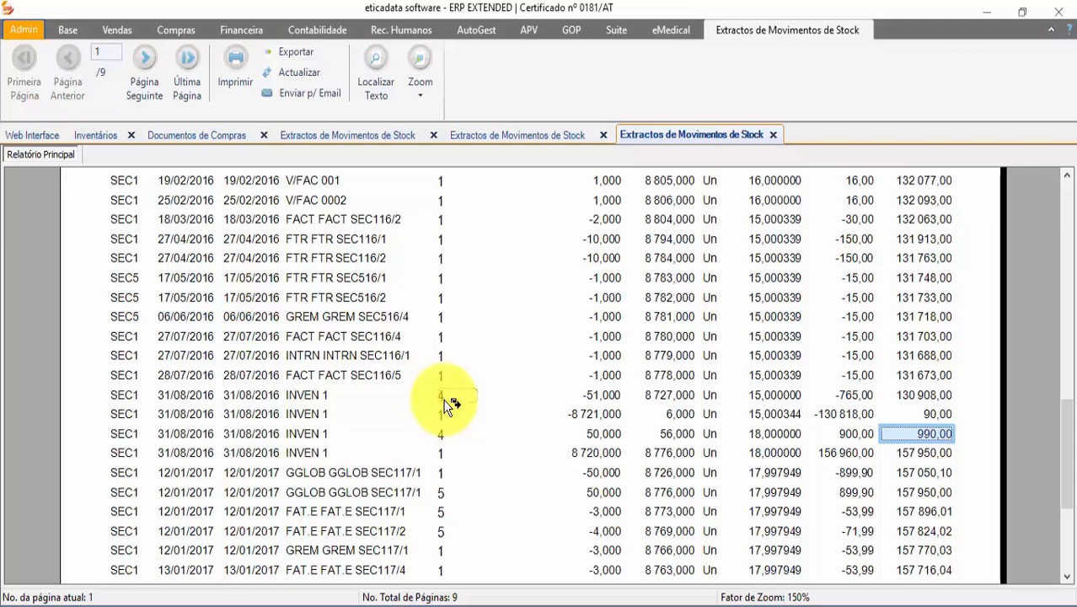
click(307, 395)
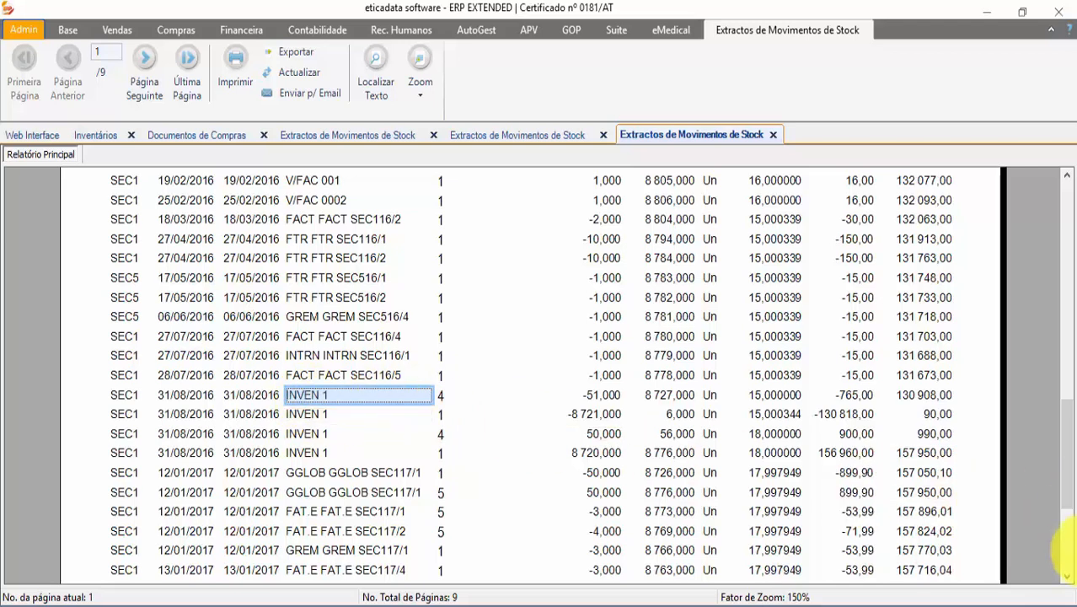
click(923, 453)
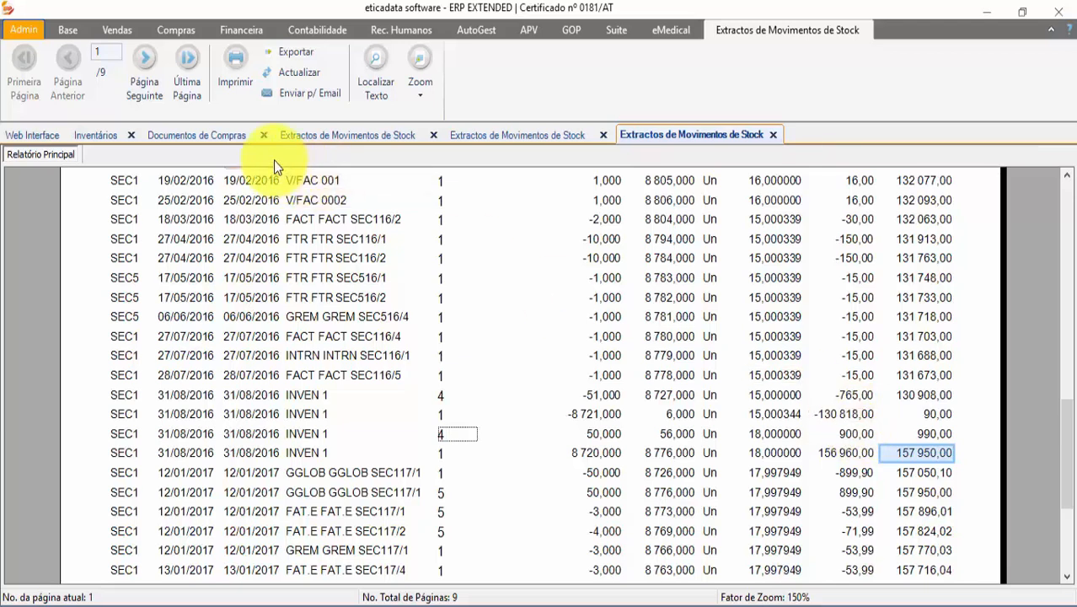
Step: Close the report preview and bring up the inventory dated 31/08/2016
click(774, 134)
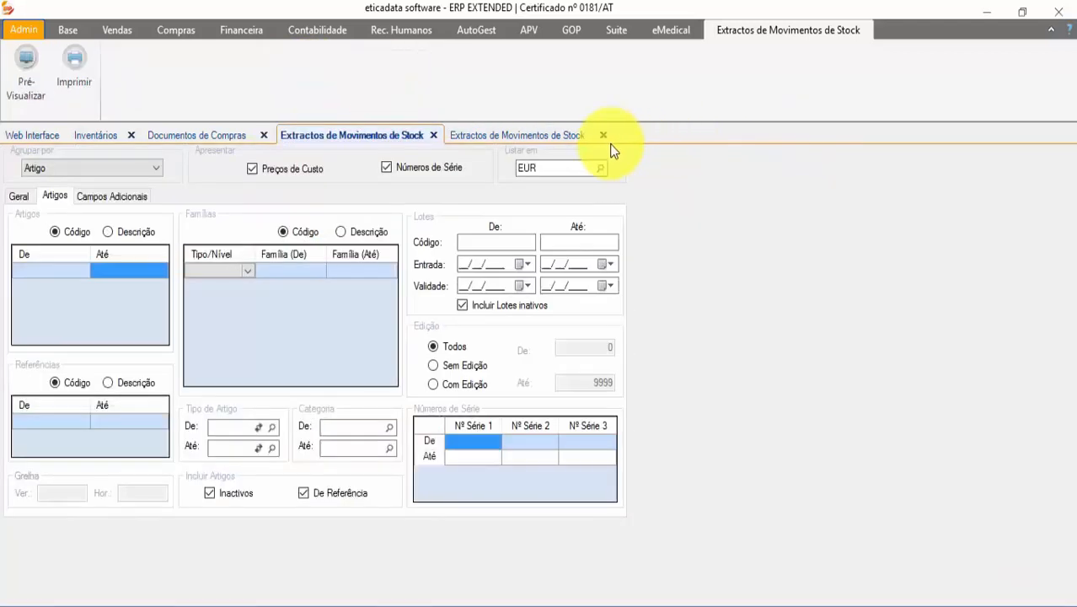
click(95, 137)
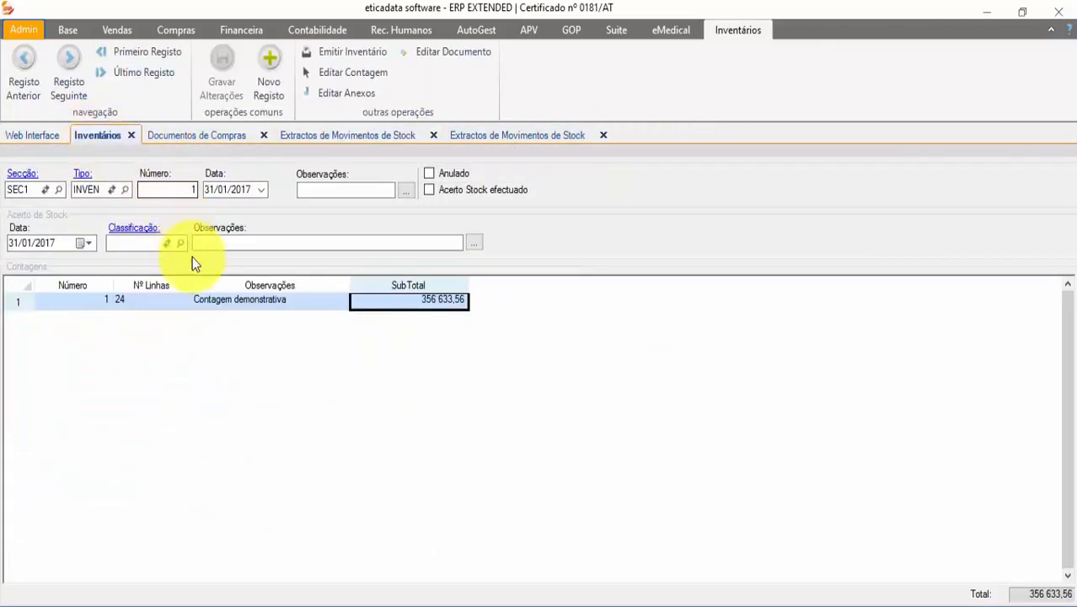
click(299, 305)
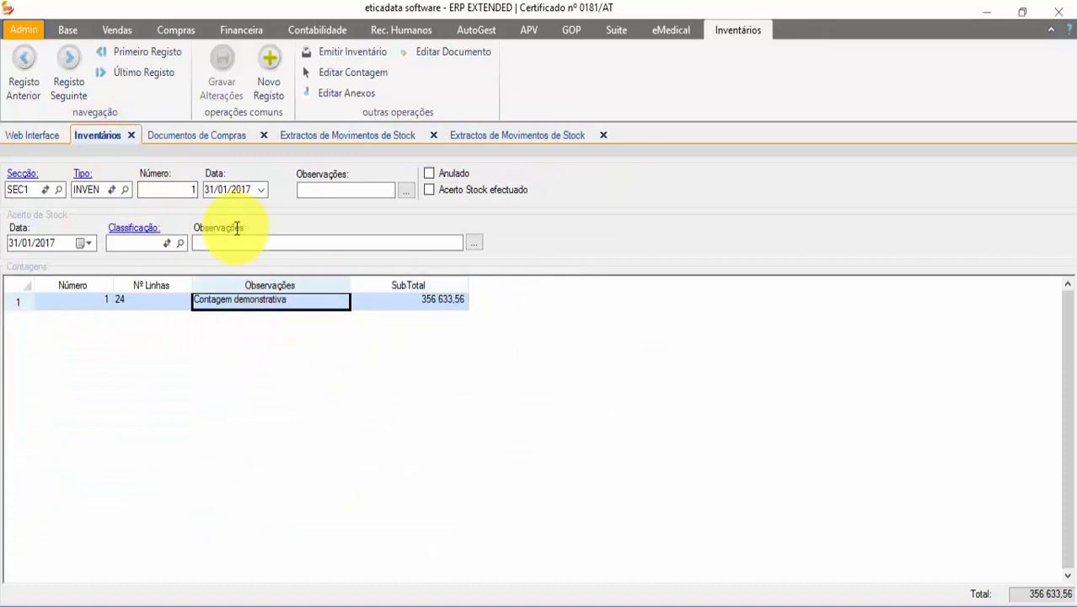
click(26, 61)
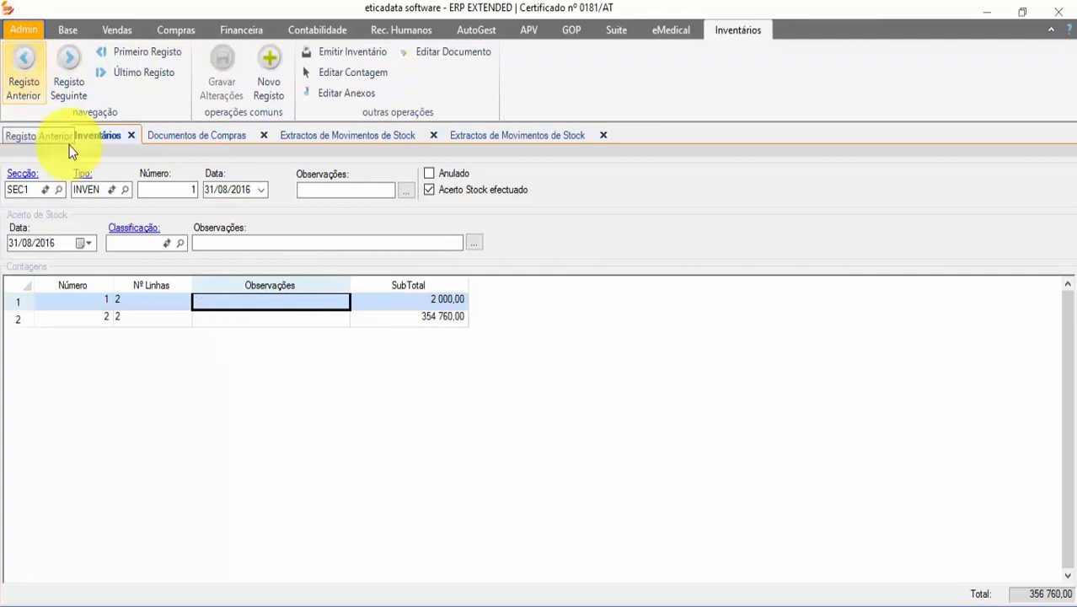
Step: Clear the stock adjustment done option (Acerto Stock efectuado) on the 31/08/2016 inventory and save the record
click(313, 319)
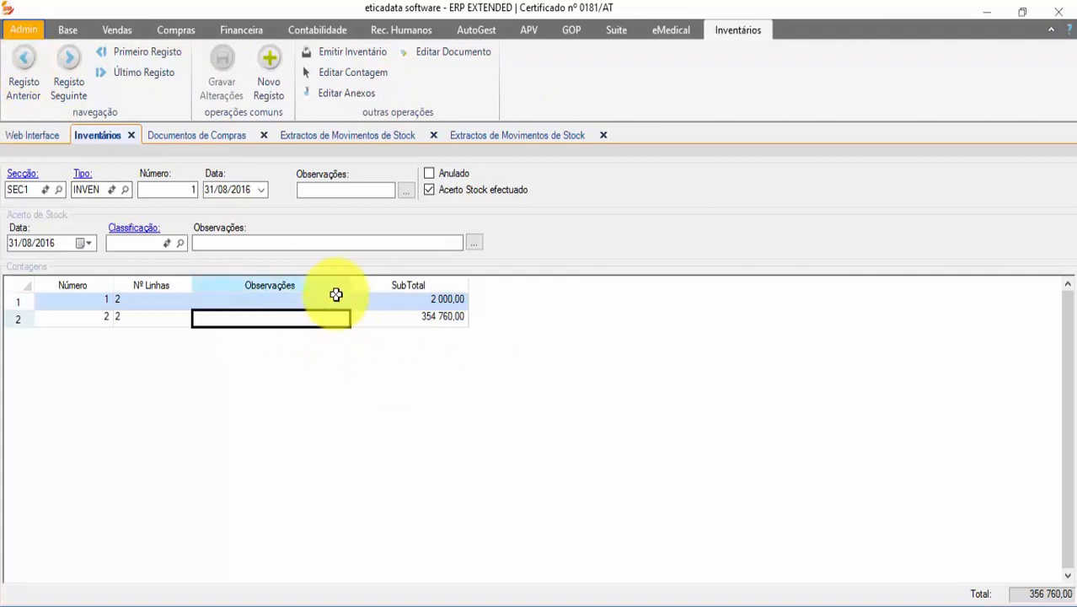
click(477, 191)
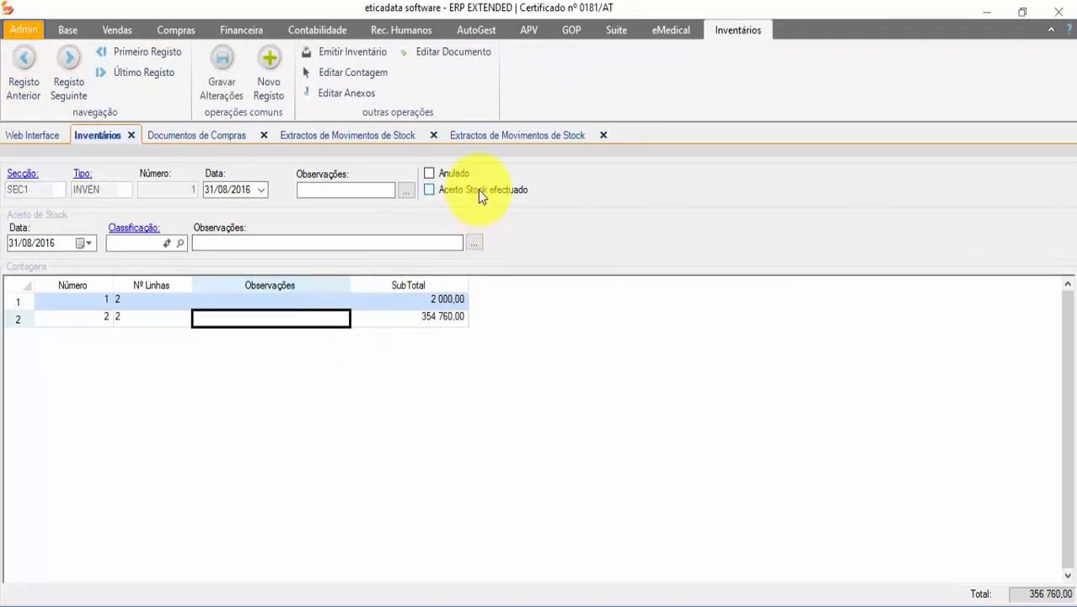
click(222, 80)
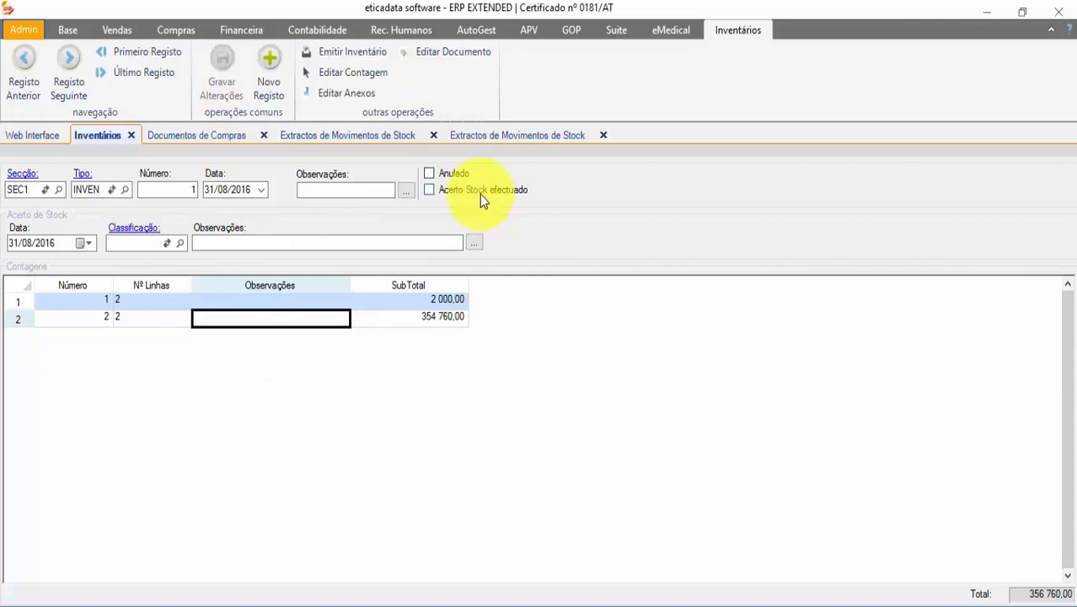
Step: Start count number 3 in the 31/08/2016 inventory and add the missing locations and lots for its articles
double_click(259, 325)
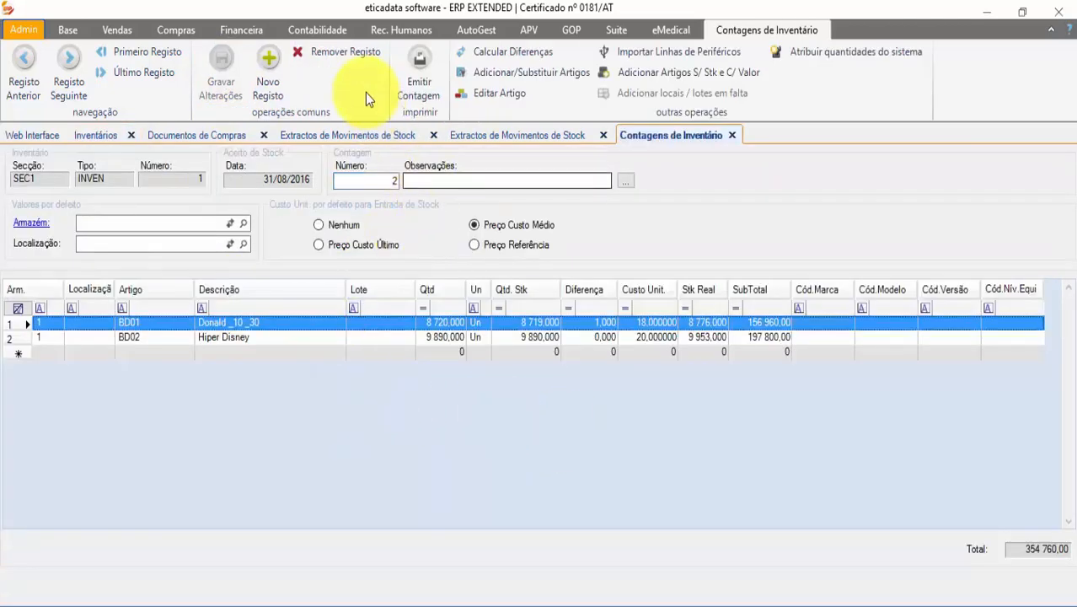
click(269, 78)
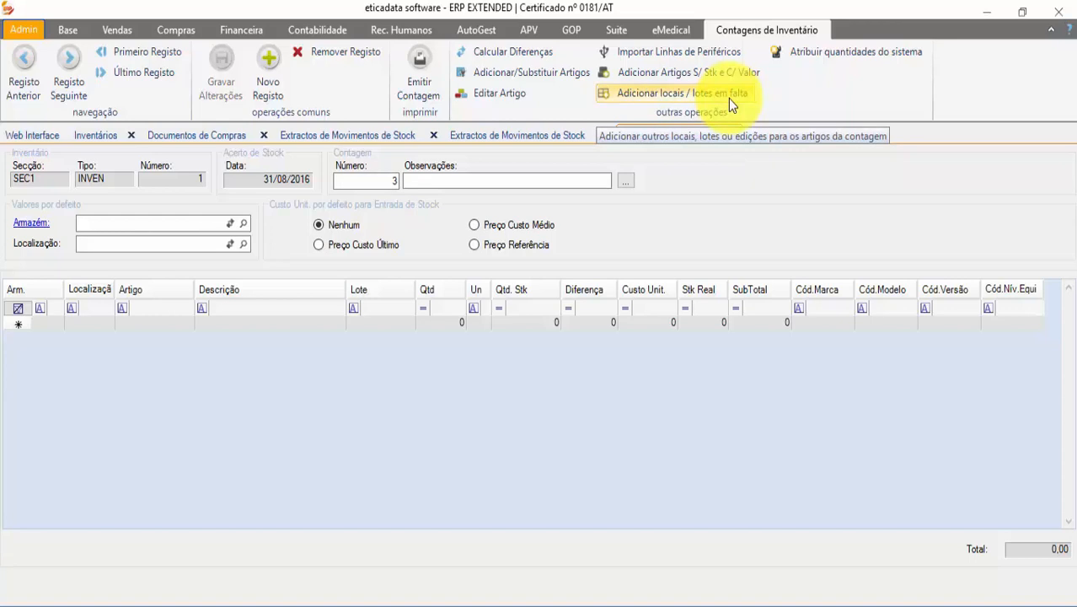
click(728, 98)
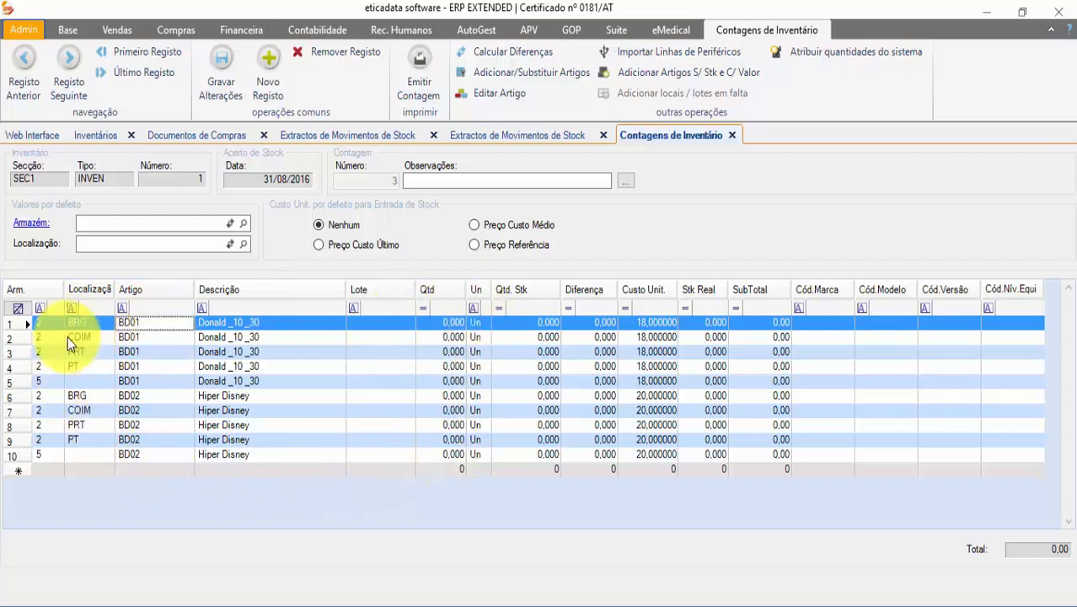
click(433, 339)
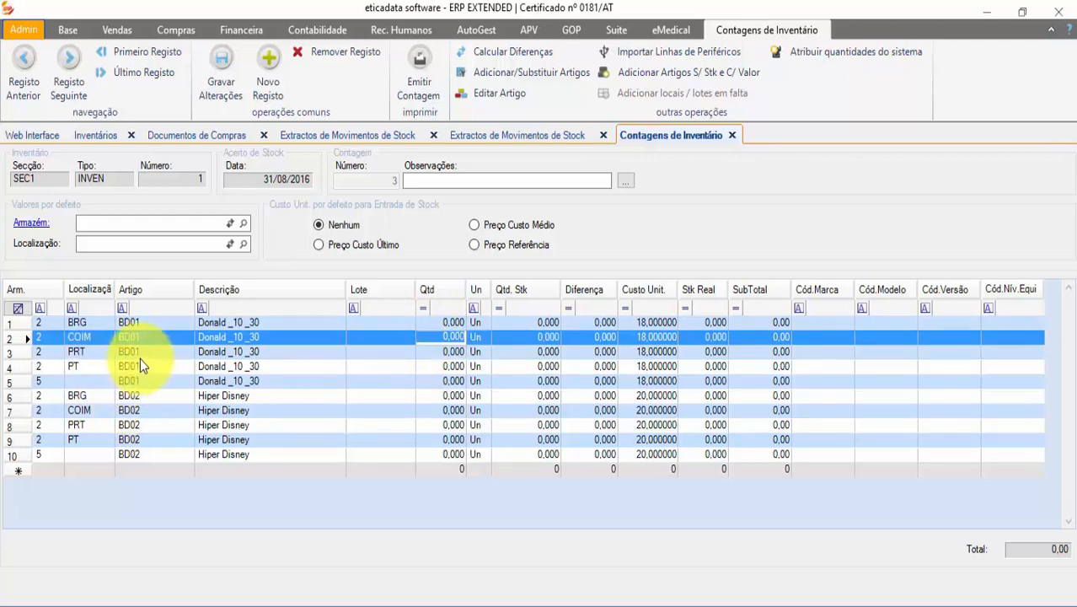
click(371, 427)
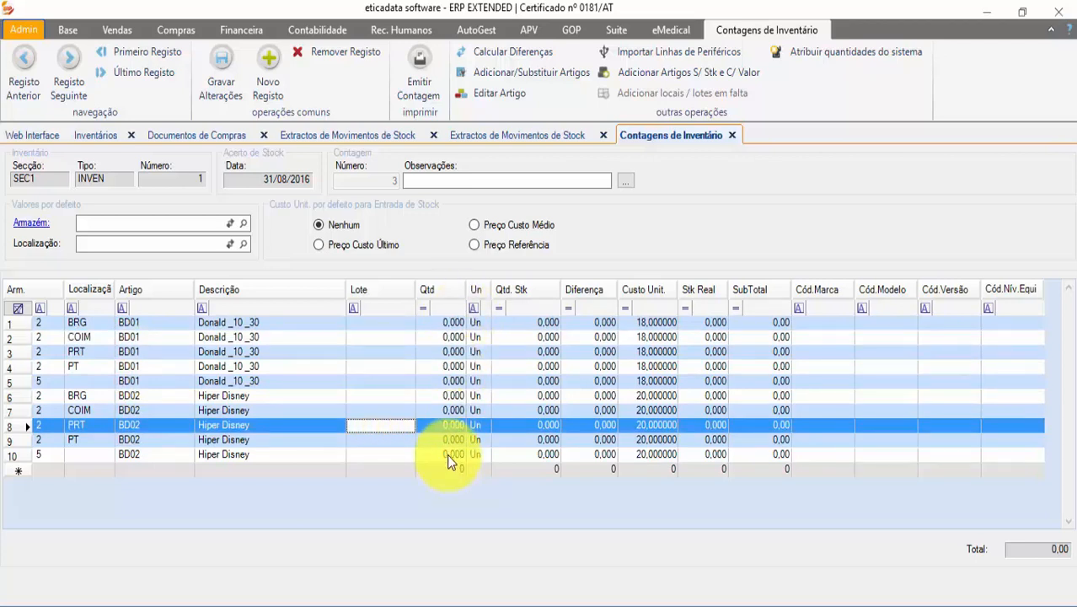
Step: Calculate the differences for count 3 and check the BD01 and BD02 lines at location BRG
click(505, 54)
click(482, 253)
click(573, 285)
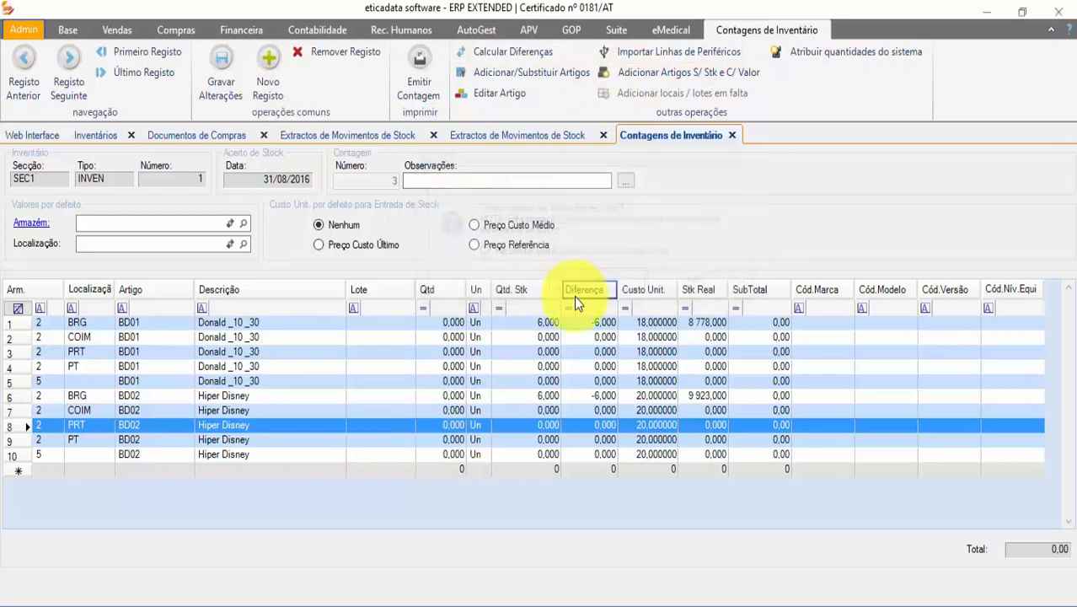
click(543, 327)
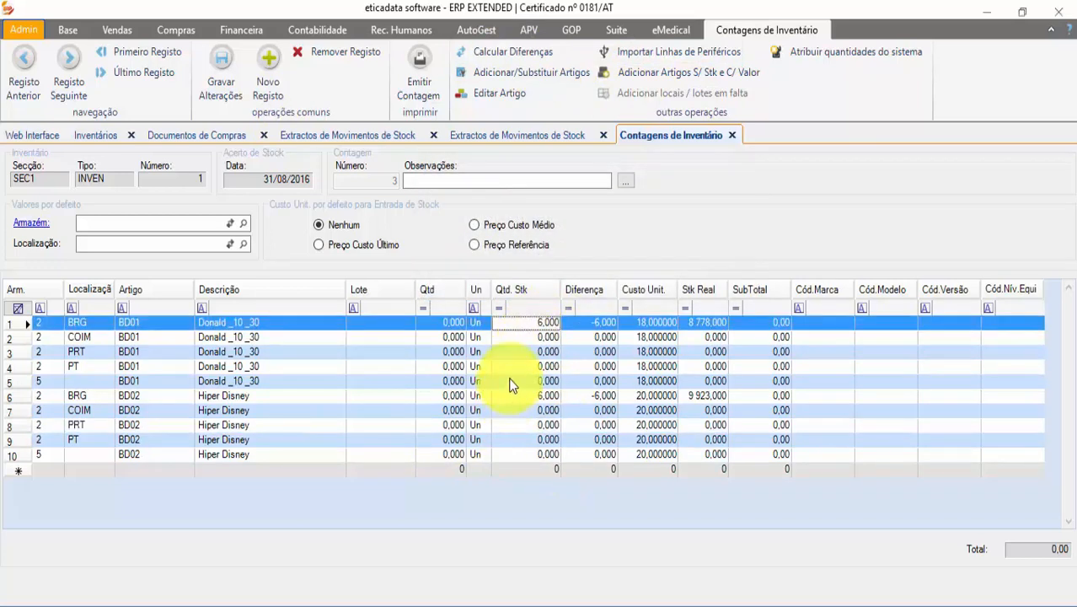
click(601, 399)
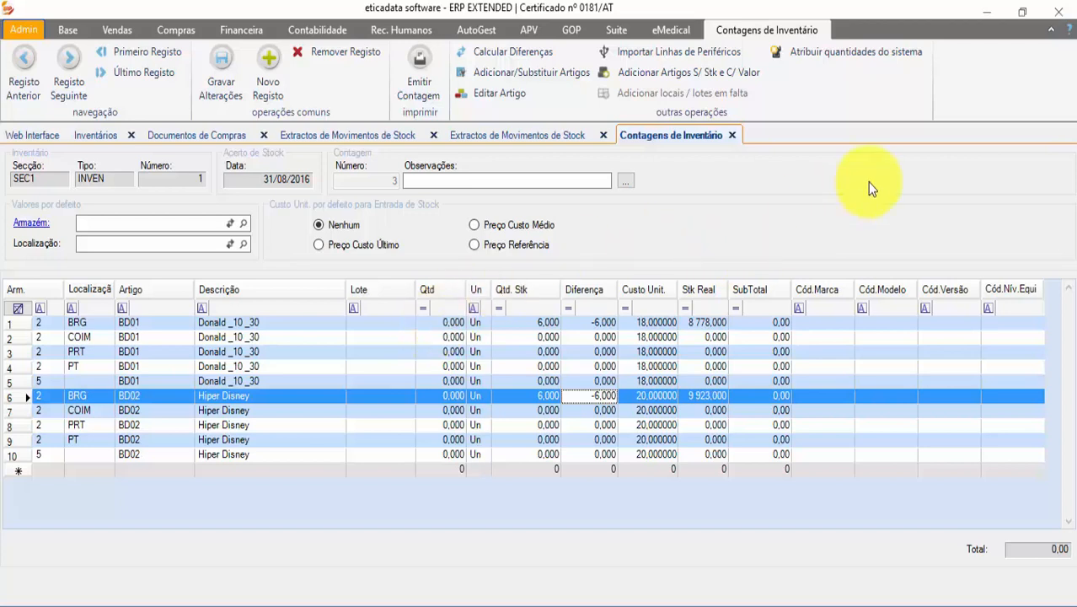
Step: Assign the system quantities to count 3's lines, first recalculating stock and values at the adjustment date, and check the filled quantities
click(853, 54)
click(517, 262)
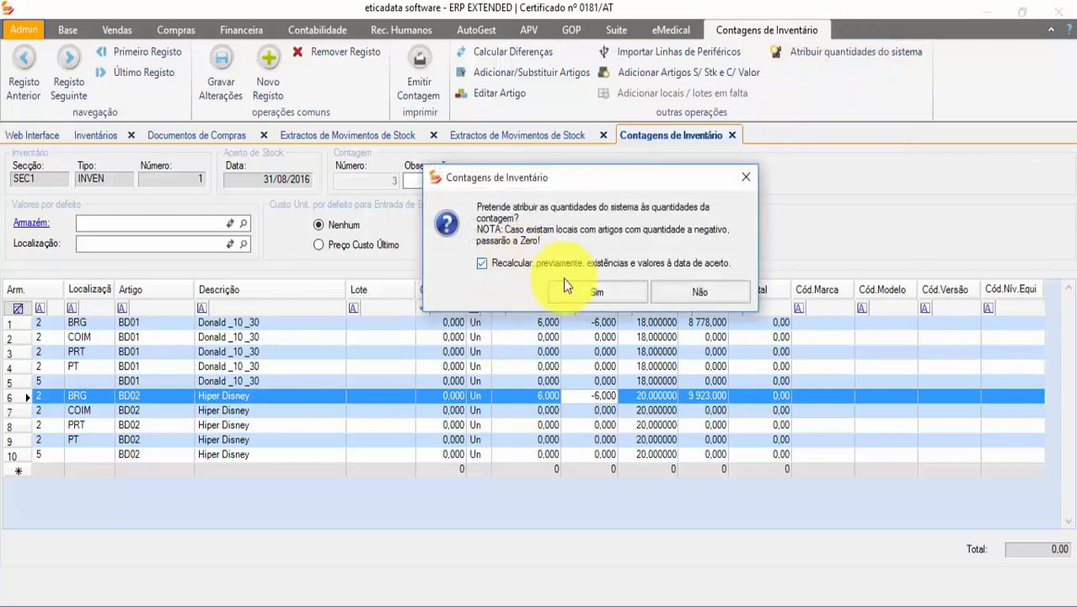
click(573, 291)
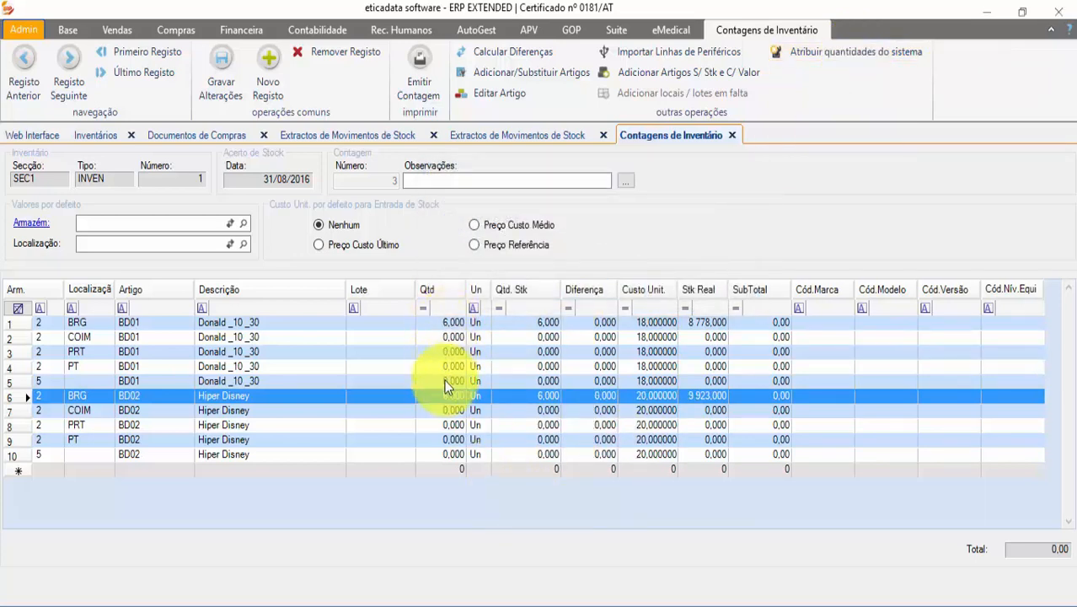
click(440, 426)
click(441, 451)
click(451, 322)
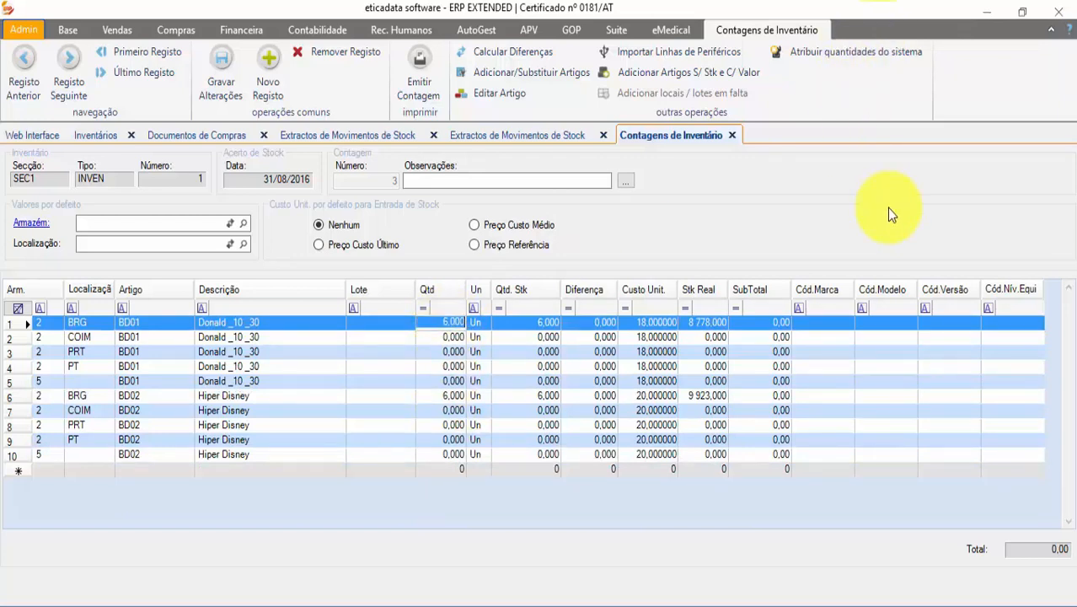
click(367, 367)
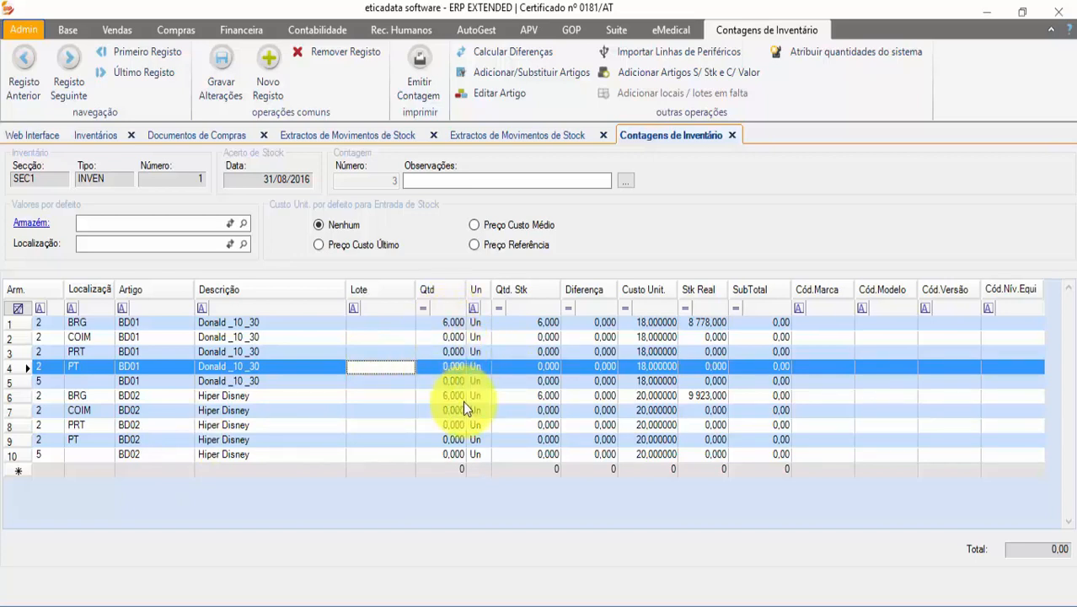
Step: Save and close count 3, then mark the 31/08/2016 inventory's stock adjustment as done and save it
click(221, 71)
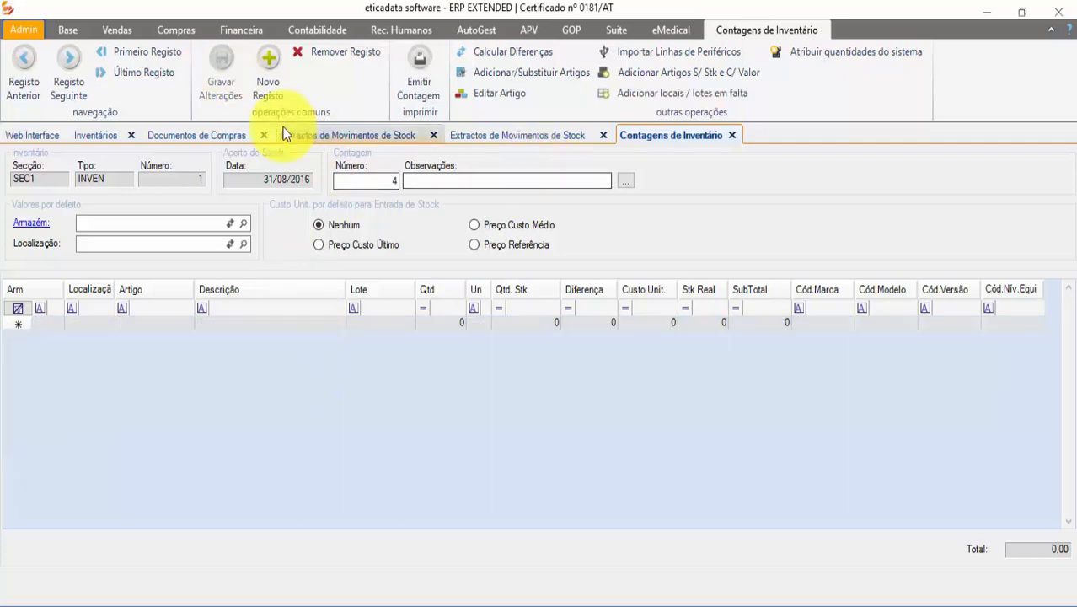
click(732, 136)
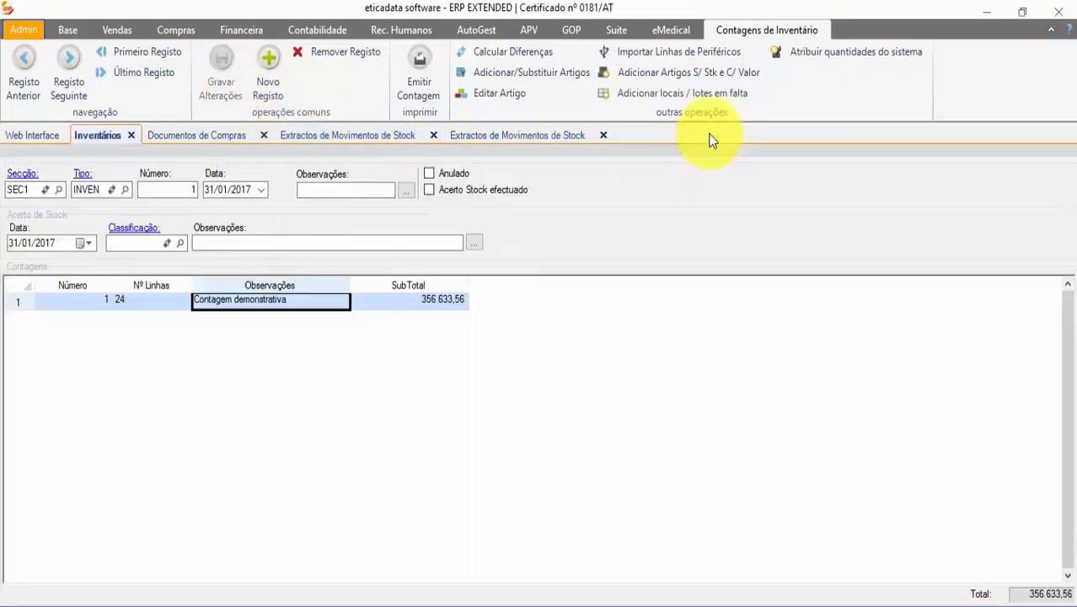
click(430, 190)
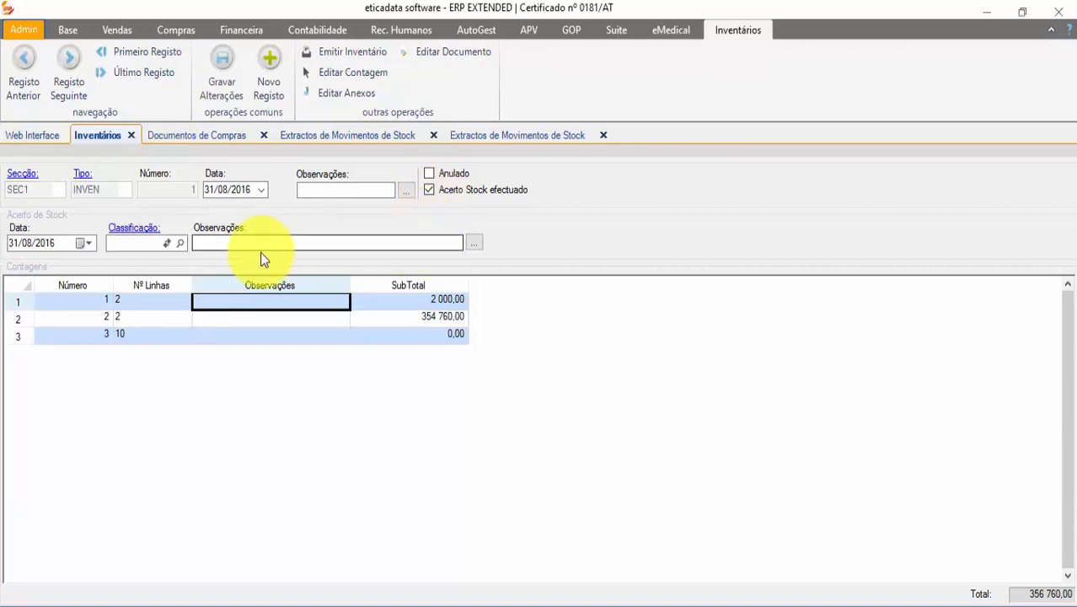
click(224, 84)
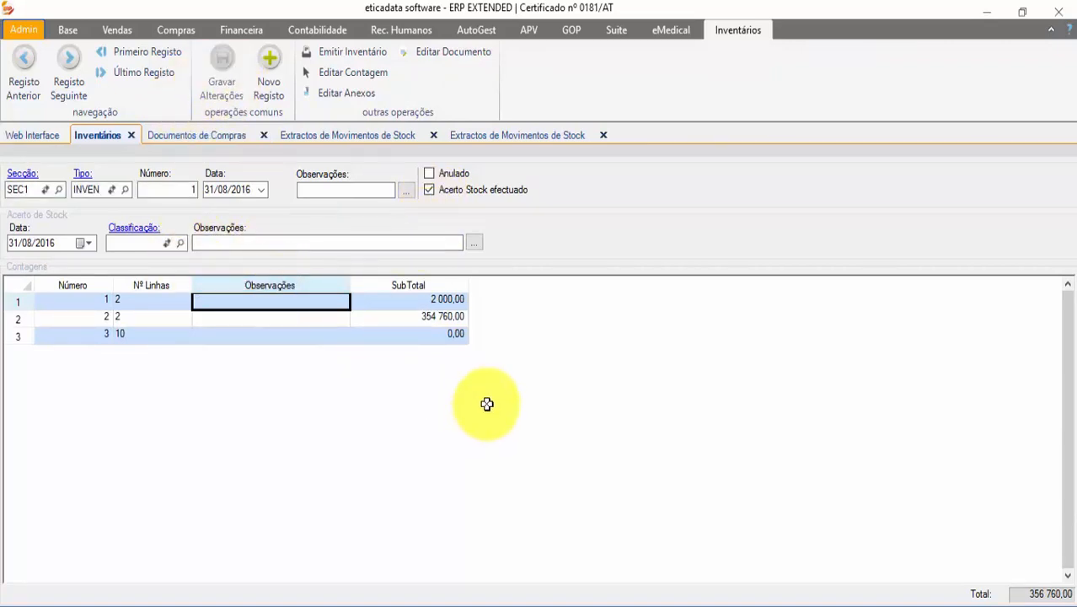
Step: Close the November 2017 extract preview and generate the stock movements extract again
click(500, 137)
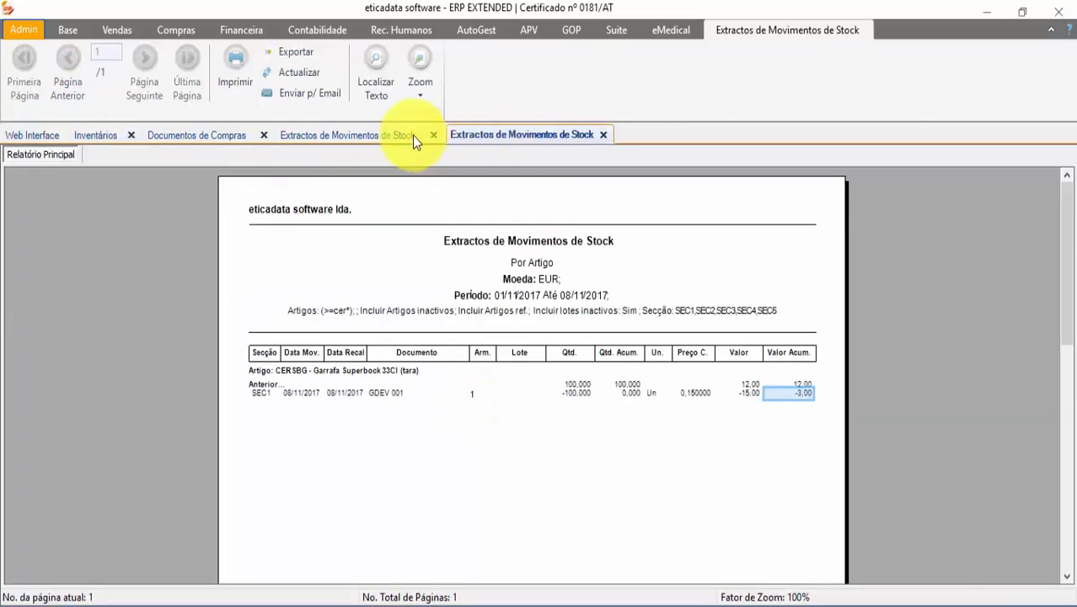
click(361, 136)
click(594, 137)
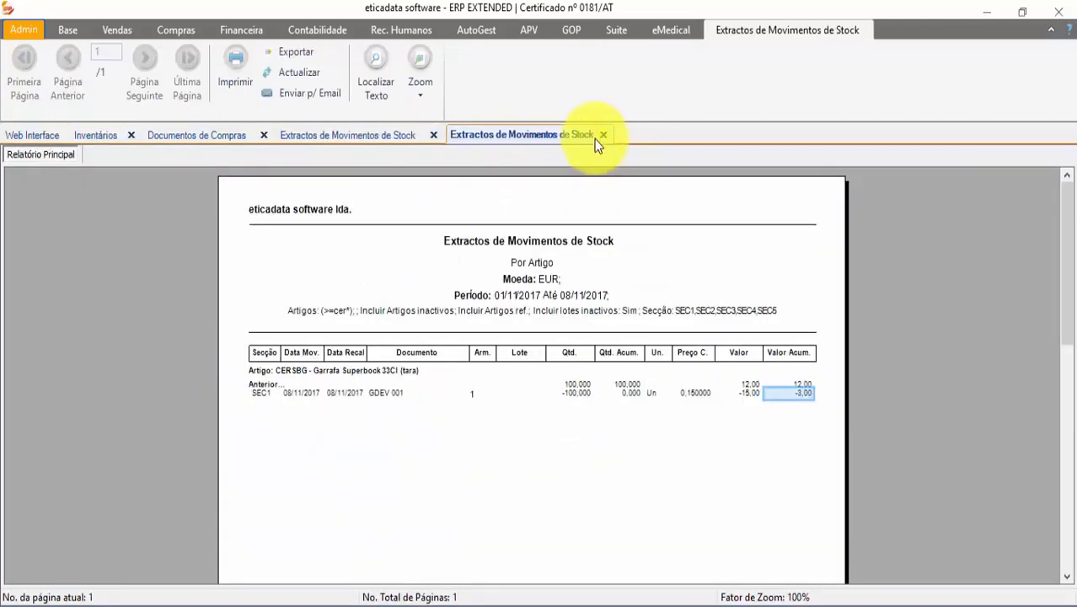
click(248, 135)
click(539, 137)
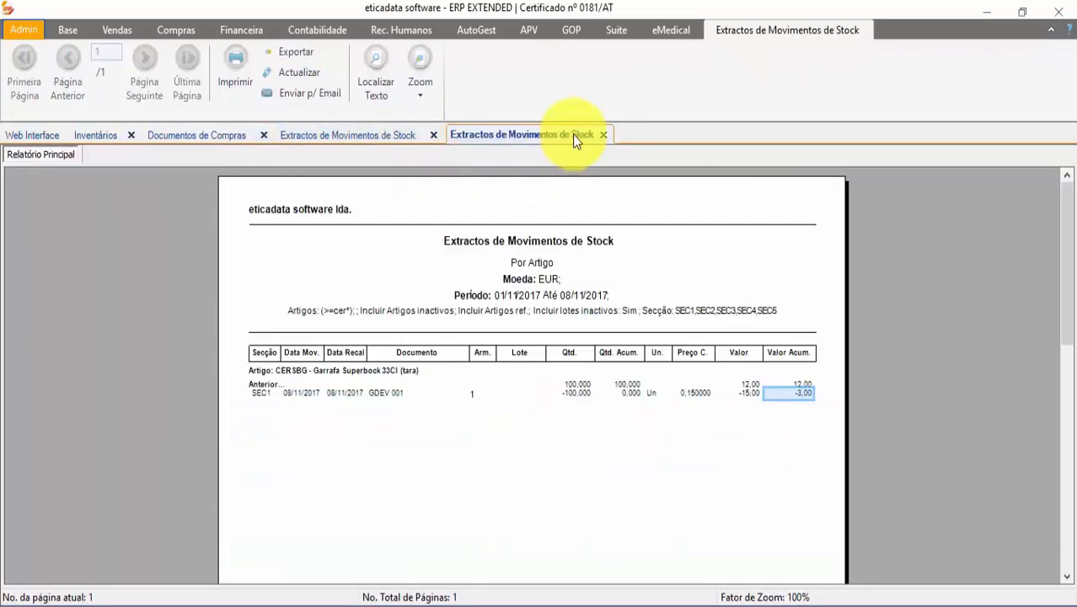
click(603, 135)
click(300, 137)
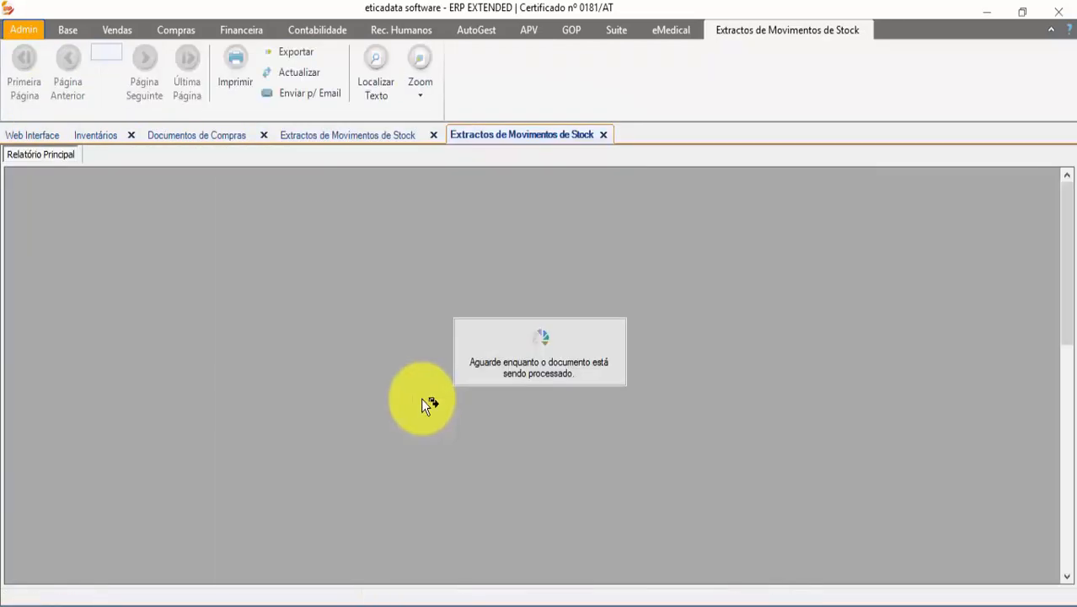
Step: Find BD01's INVEN 1 lines dated 31/08/2016 on the extract's first page and view them at 150%
scroll(469, 435, down, 10)
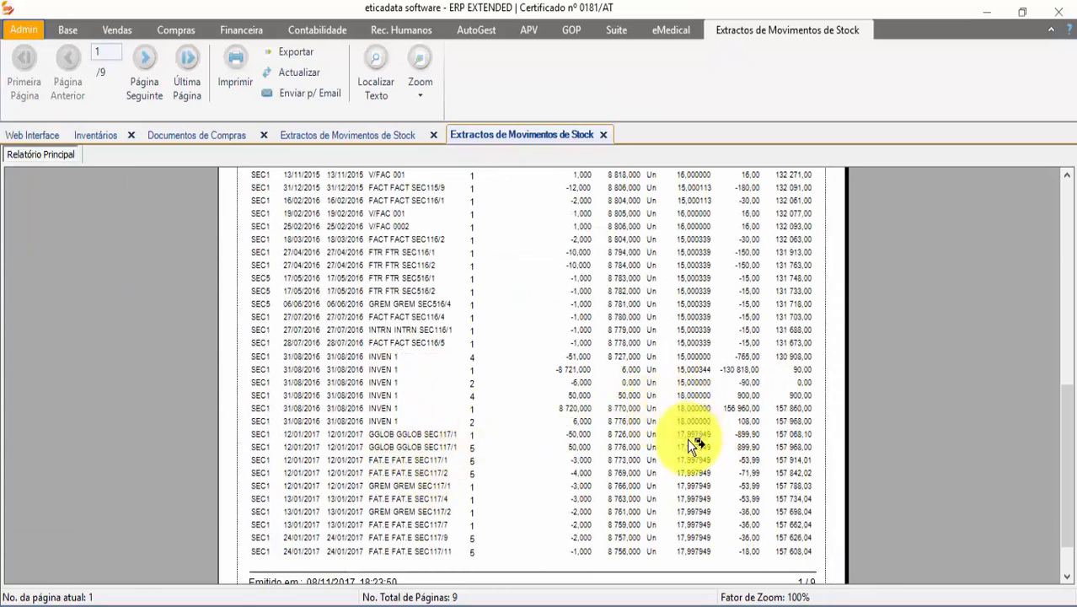
click(626, 384)
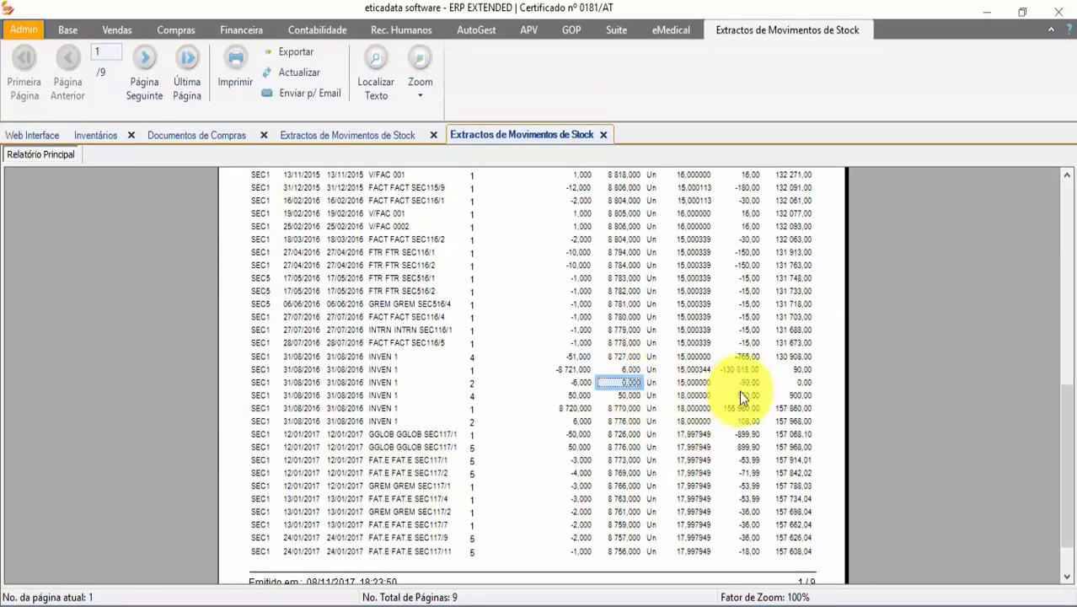
click(419, 76)
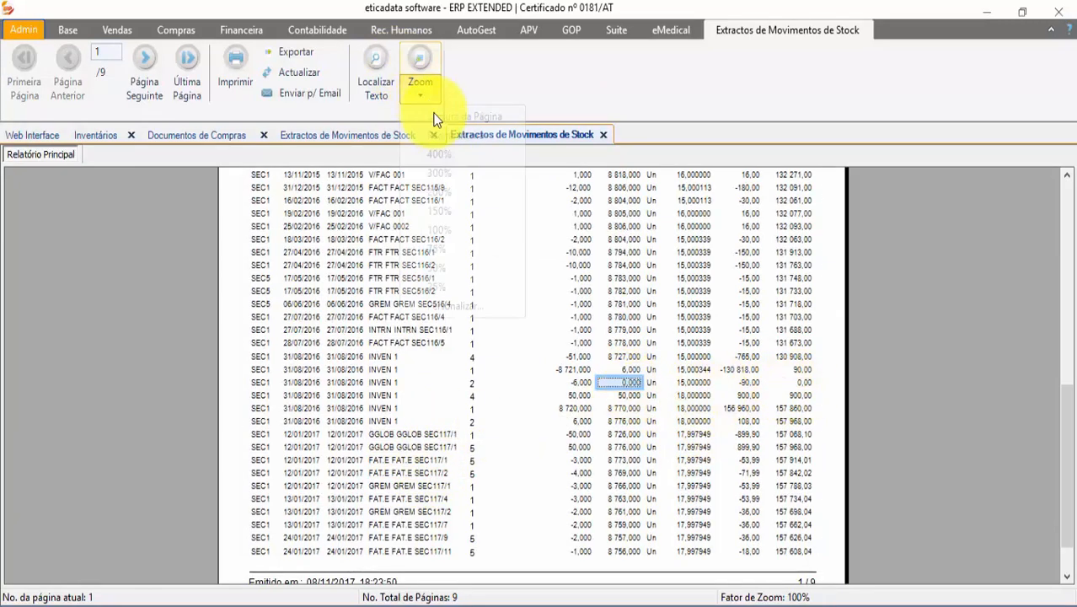
click(439, 203)
scroll(384, 505, down, 5)
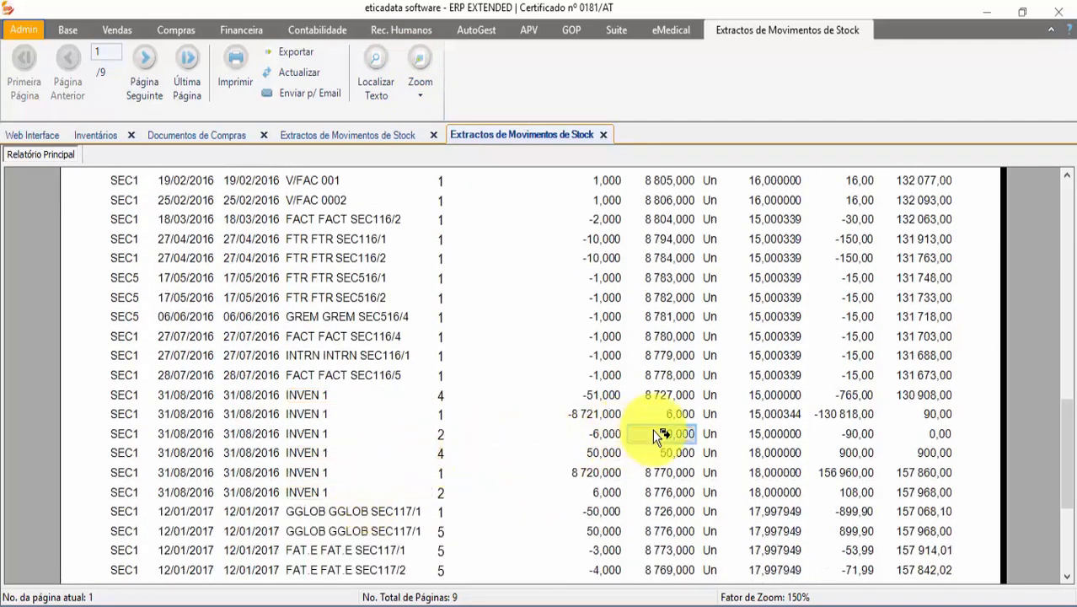
Step: Examine the accumulated quantity and value on BD01's warehouse 2 exit line from INVEN 1 dated 31/08/2016
click(935, 433)
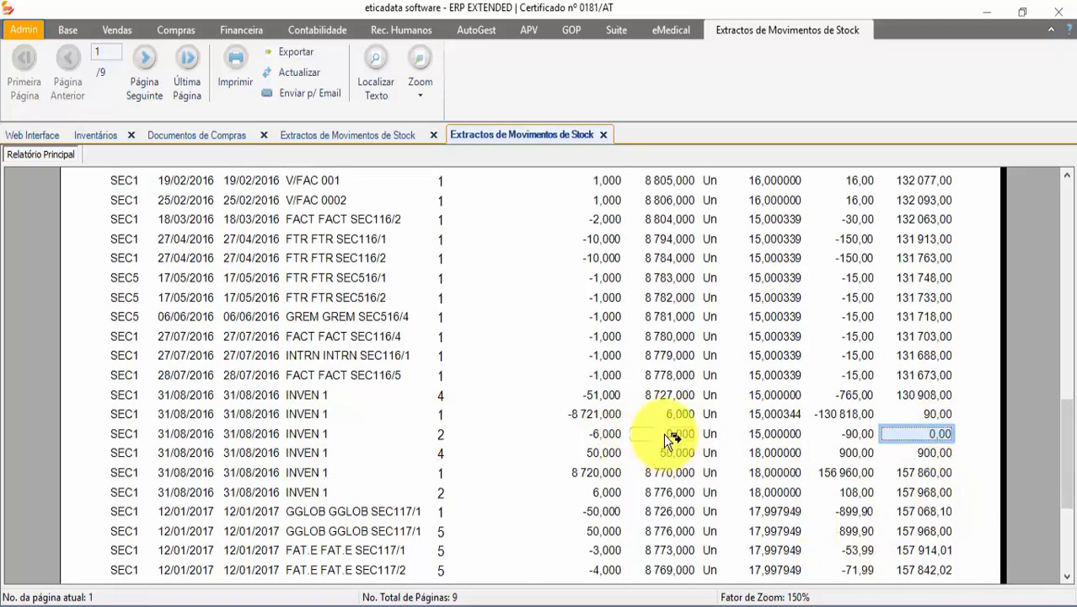
click(983, 441)
click(963, 438)
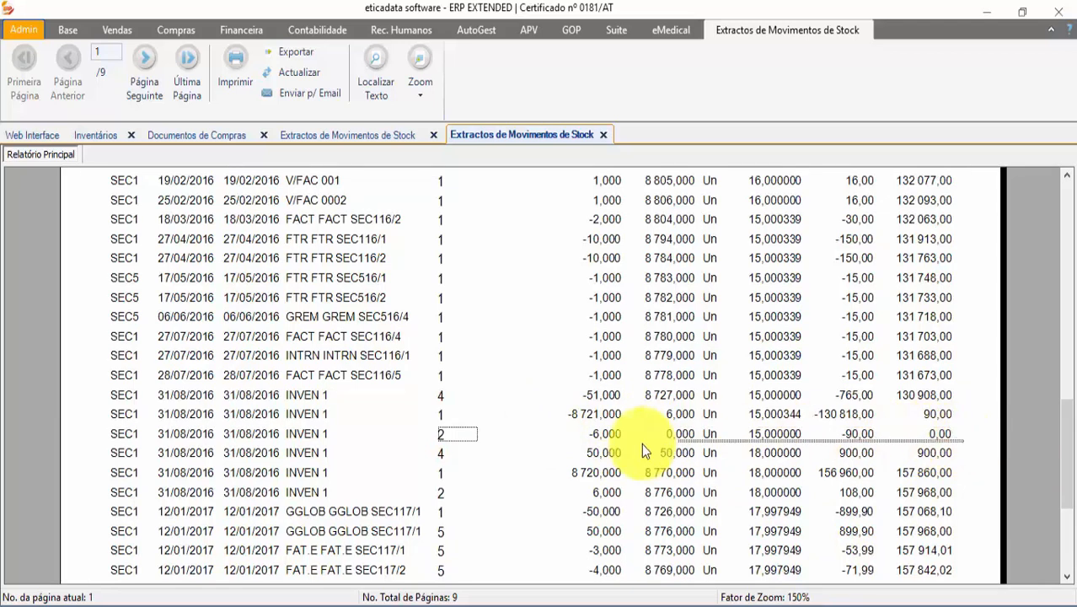
click(99, 430)
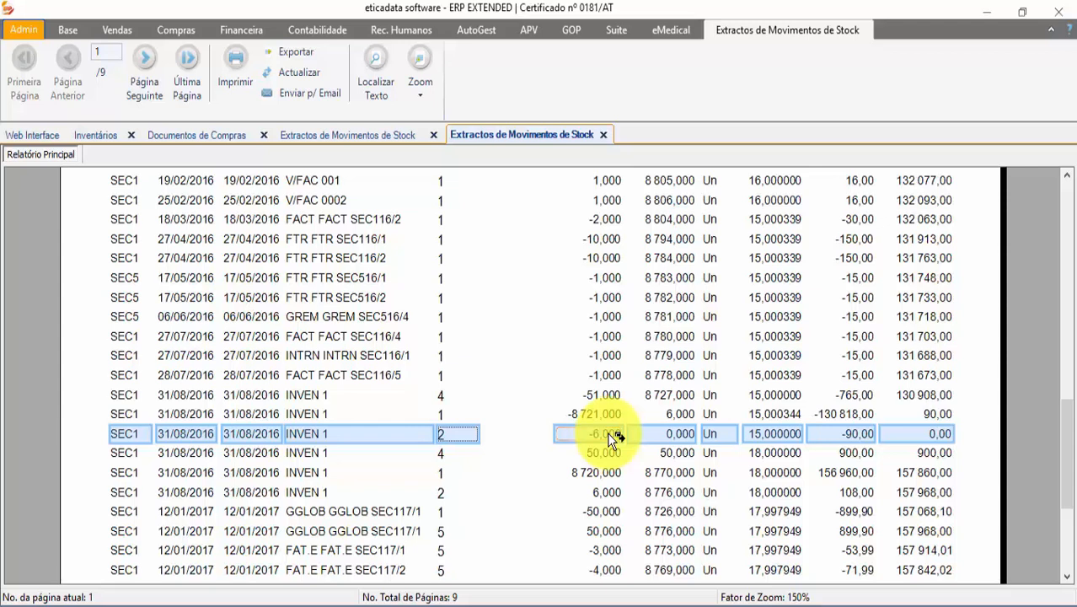
Step: Check BD01's article heading and compare the warehouses and accumulated figures of its INVEN 1 exit lines dated 31/08/2016
scroll(274, 396, up, 7)
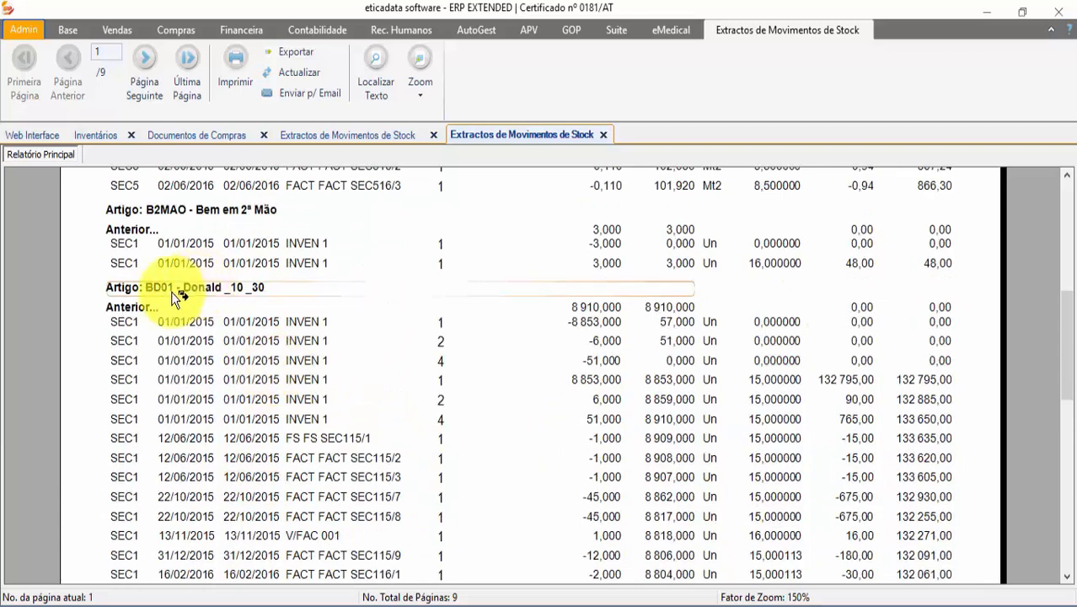
scroll(497, 406, down, 7)
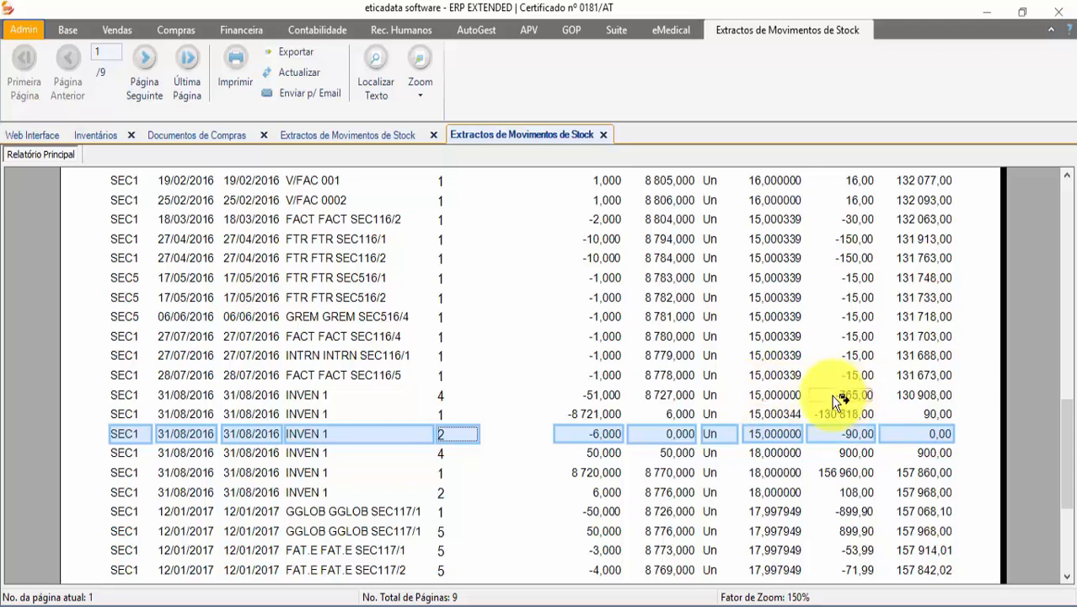
click(441, 395)
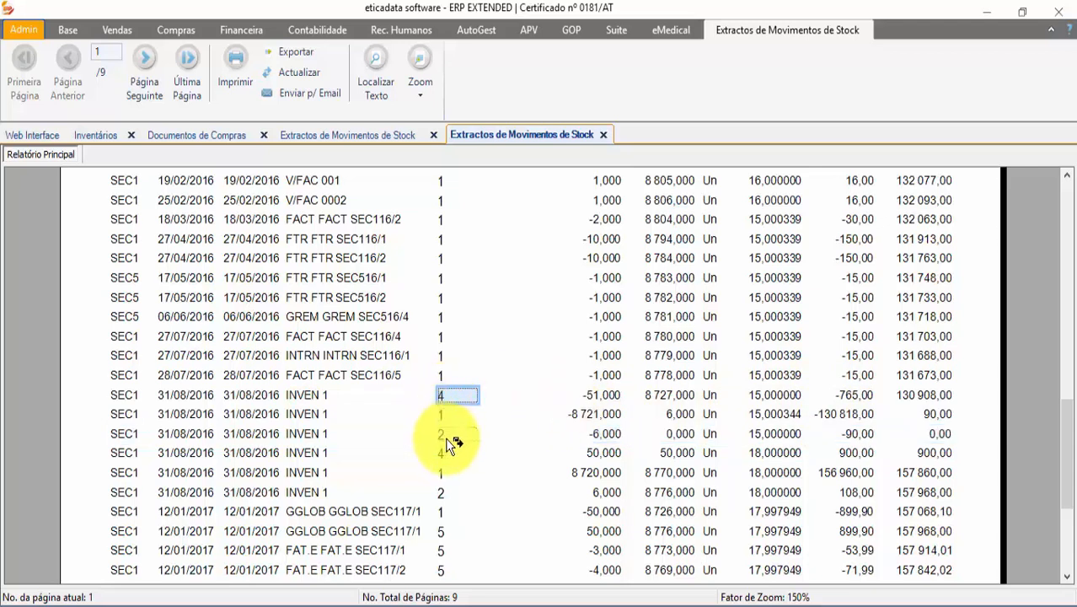
click(683, 436)
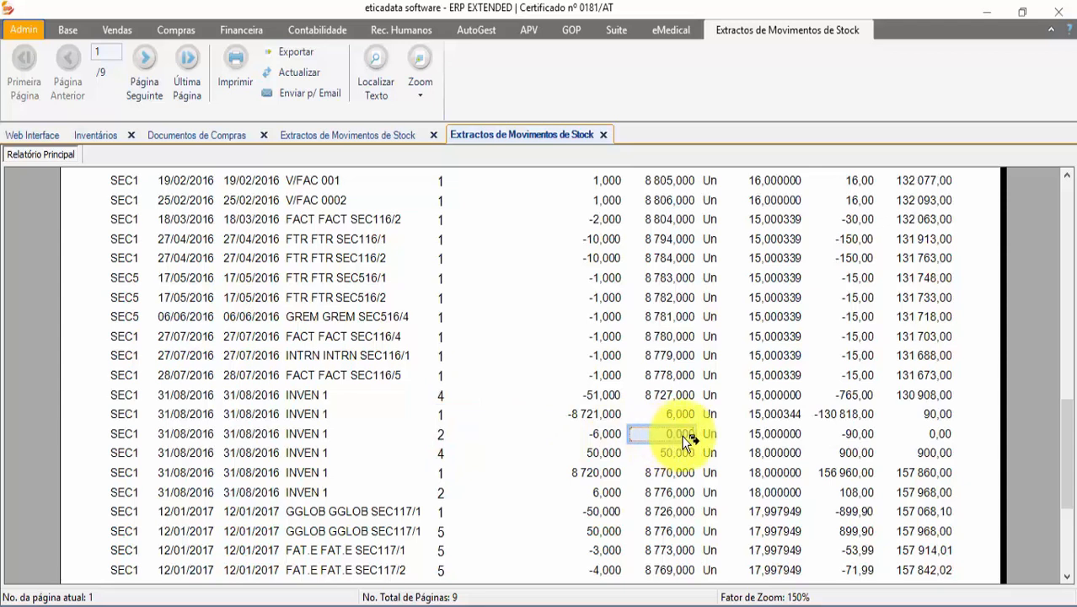
click(939, 436)
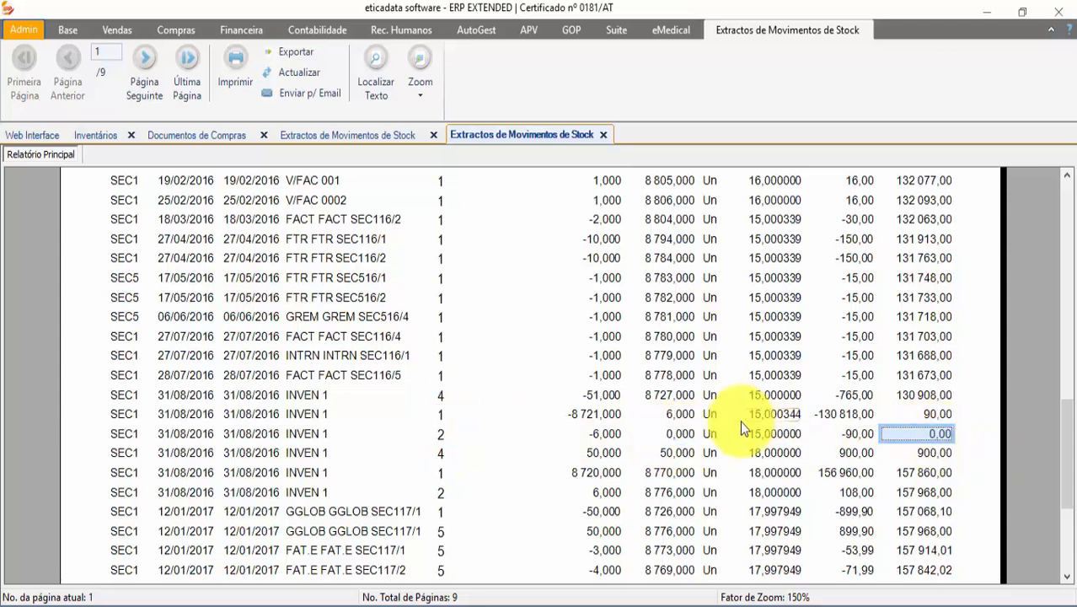
Step: Compare the unit costs and values of BD01's INVEN 1 lines dated 31/08/2016: warehouse 2's exit and the entries for warehouses 4 and 1
drag(974, 436, 518, 434)
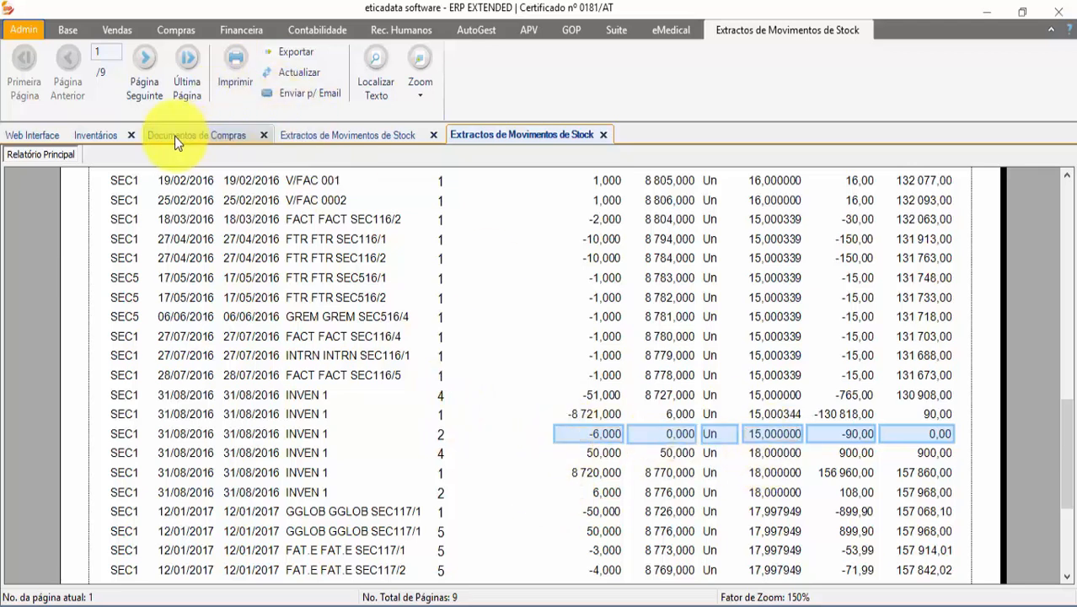
click(90, 129)
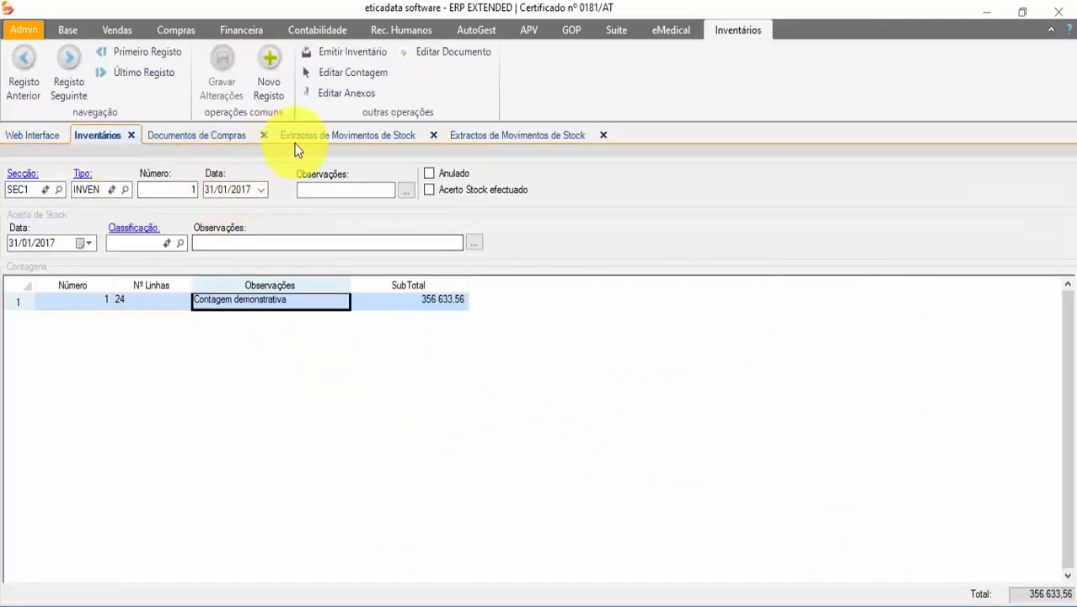
click(524, 137)
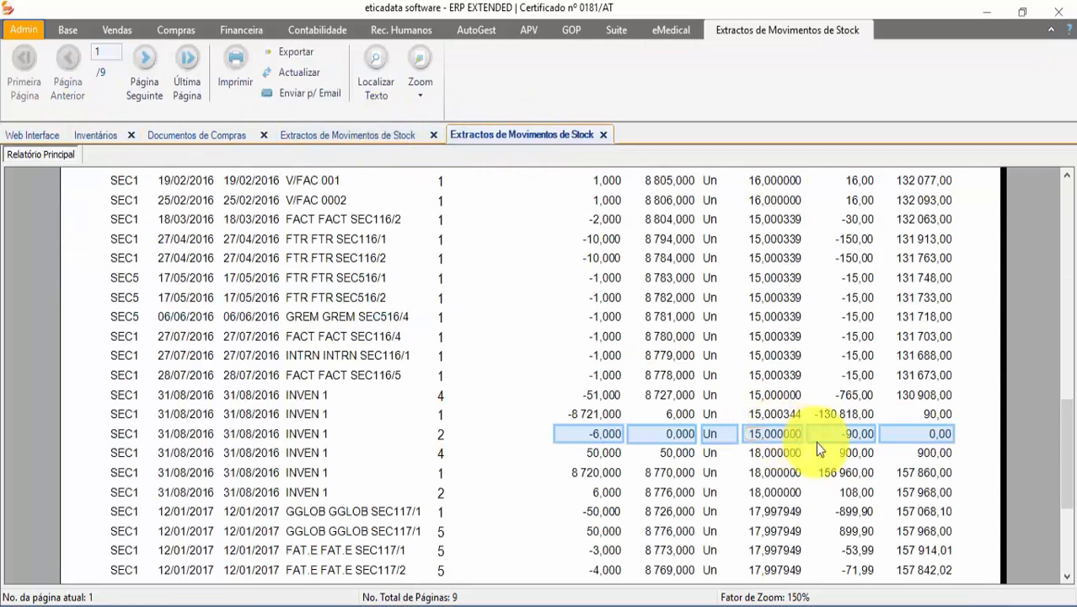
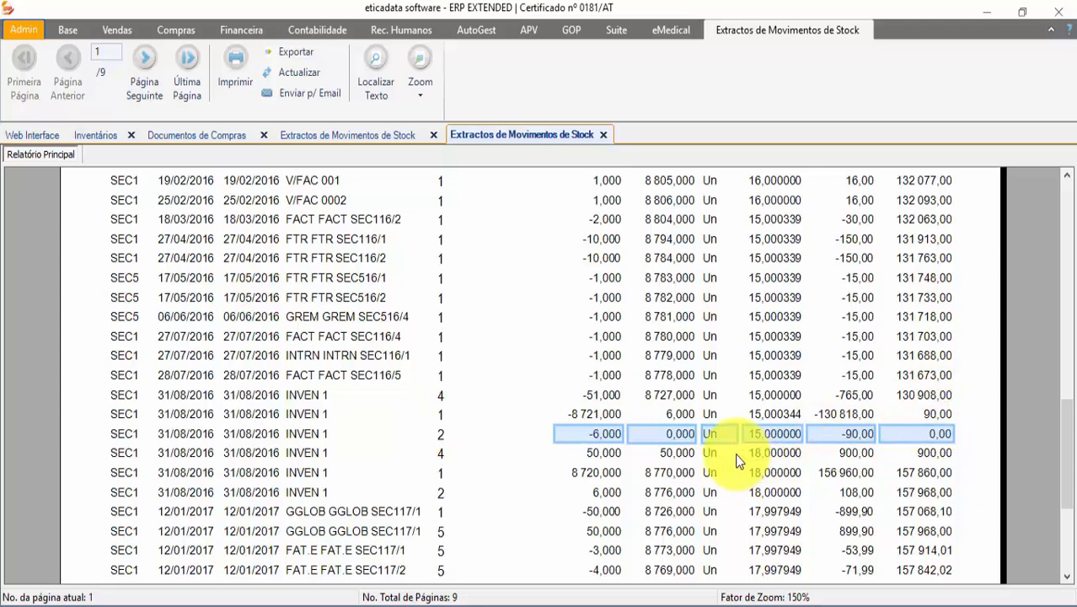
click(763, 455)
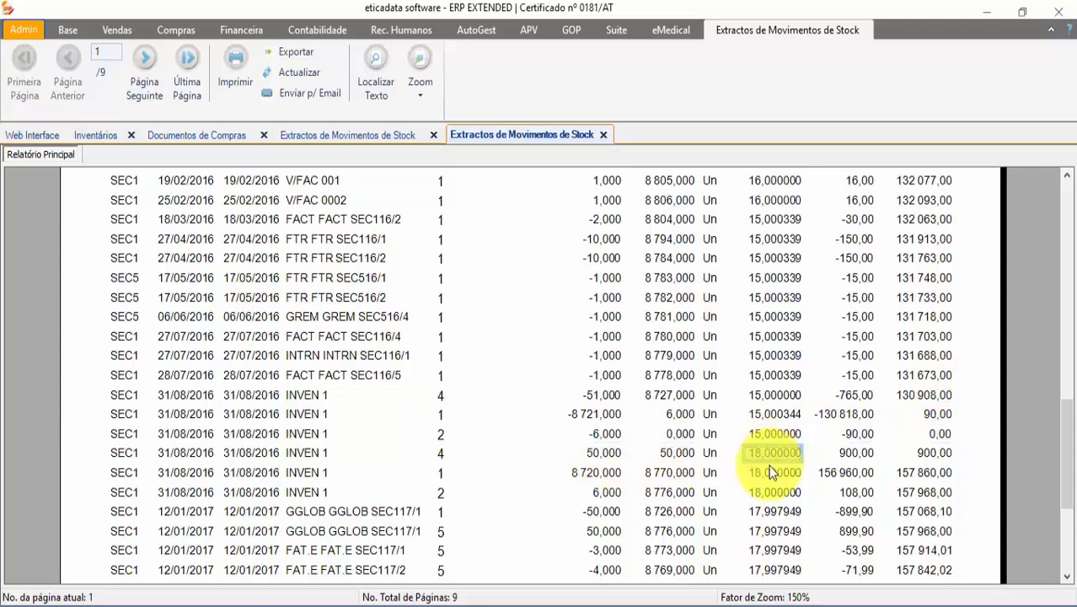
click(771, 474)
drag(957, 470, 110, 447)
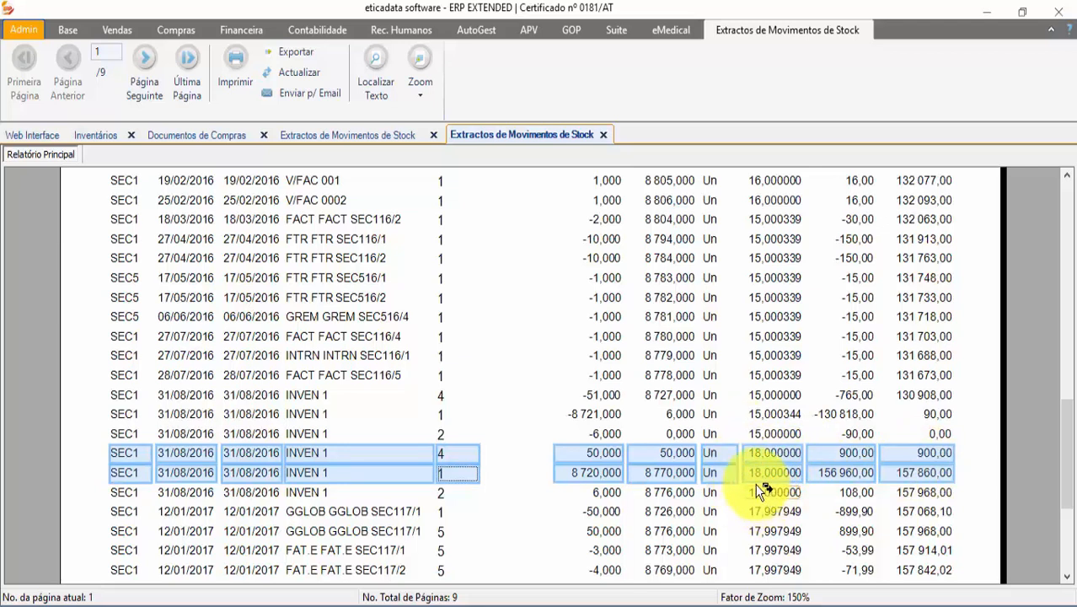
Step: Return to the count of inventory 3 and set the unit cost of BD01's warehouse 1 line to 17
click(184, 134)
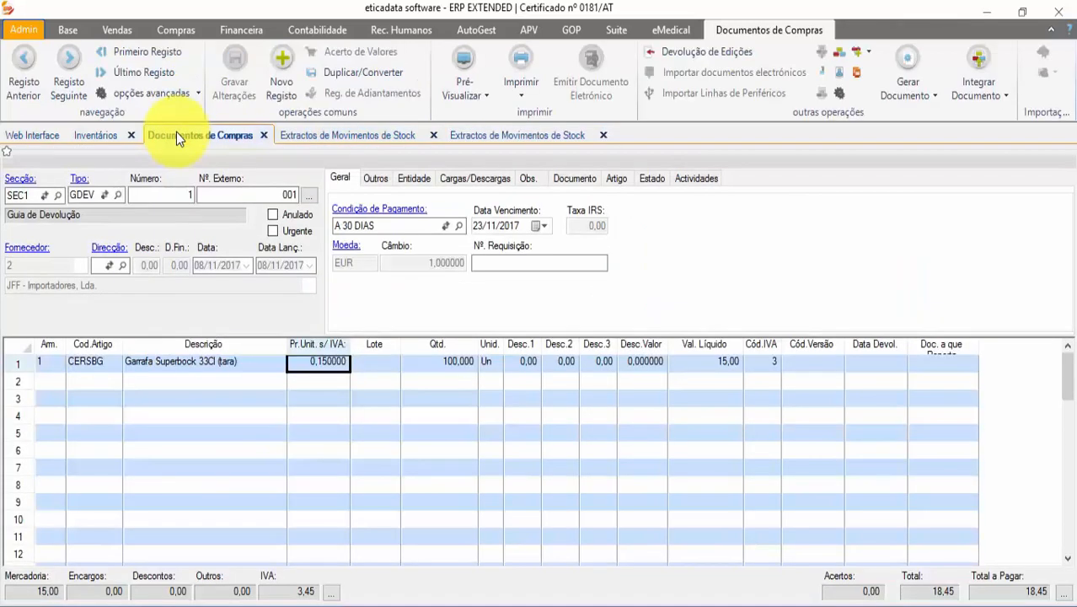
click(112, 133)
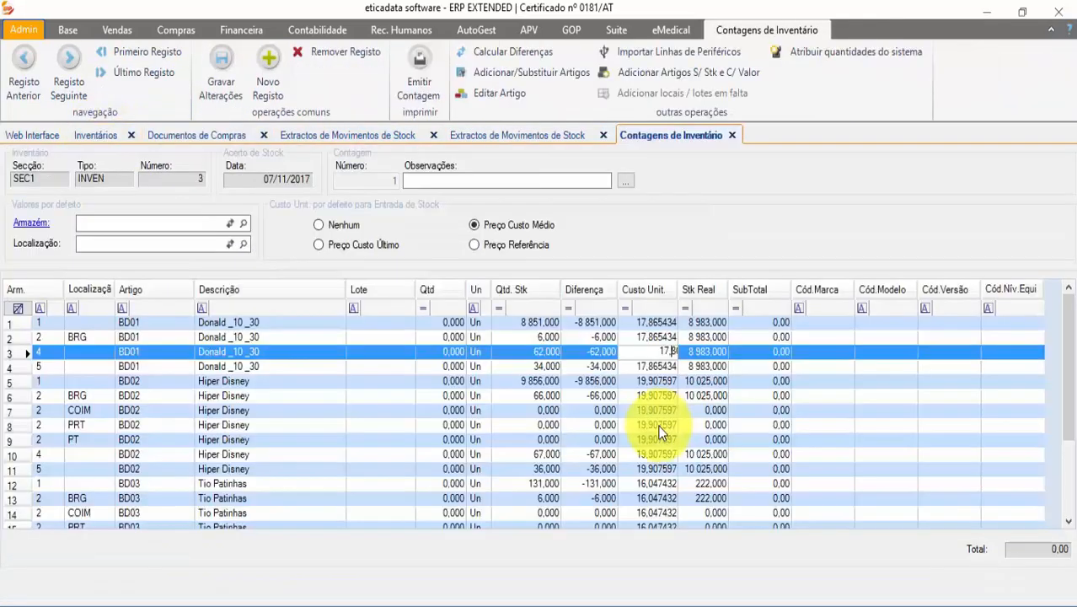
click(671, 324)
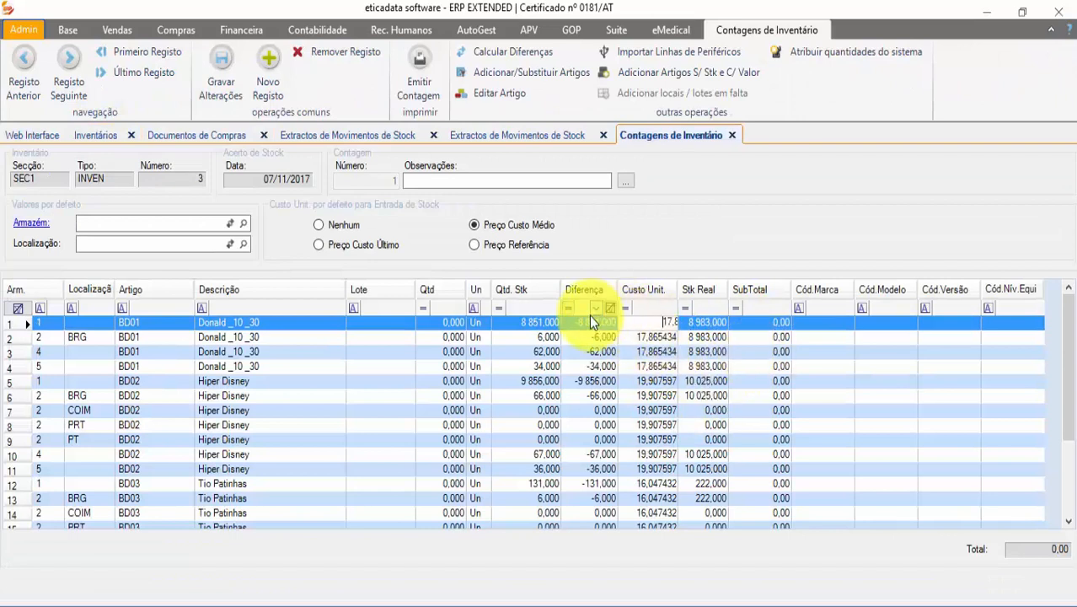
drag(633, 324, 684, 323)
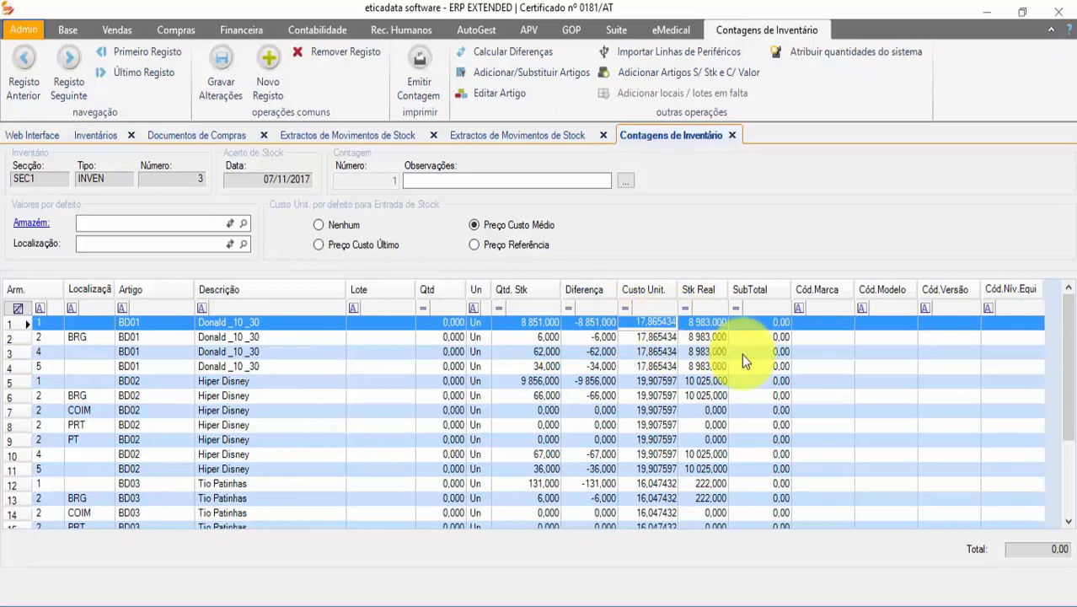
text(17,)
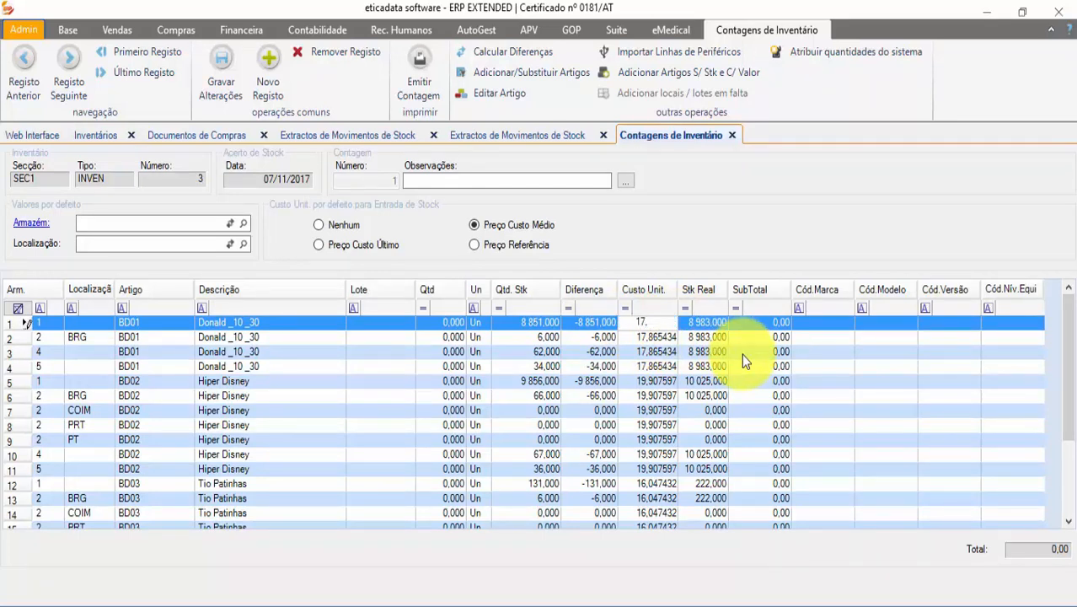
key(Return)
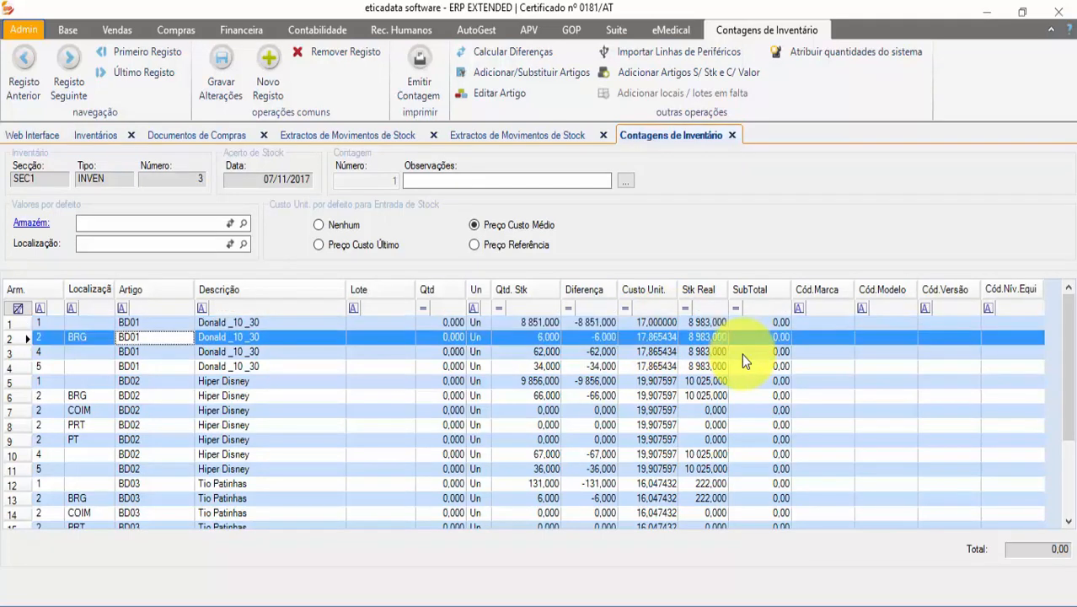
Step: Assign the system quantities to the count lines without recalculating stock and values at the adjustment date
click(652, 325)
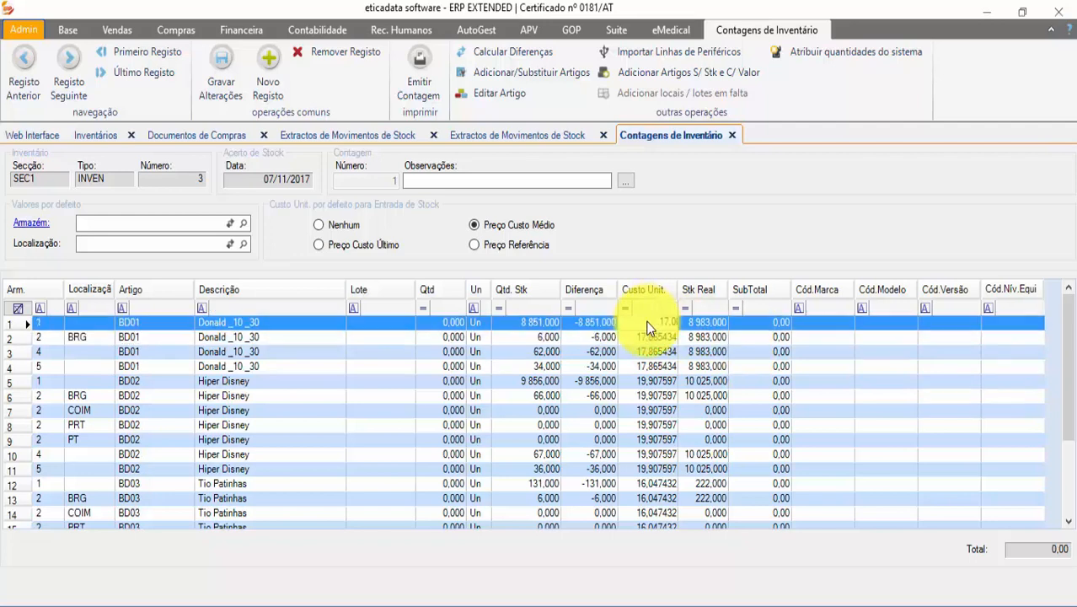
click(729, 352)
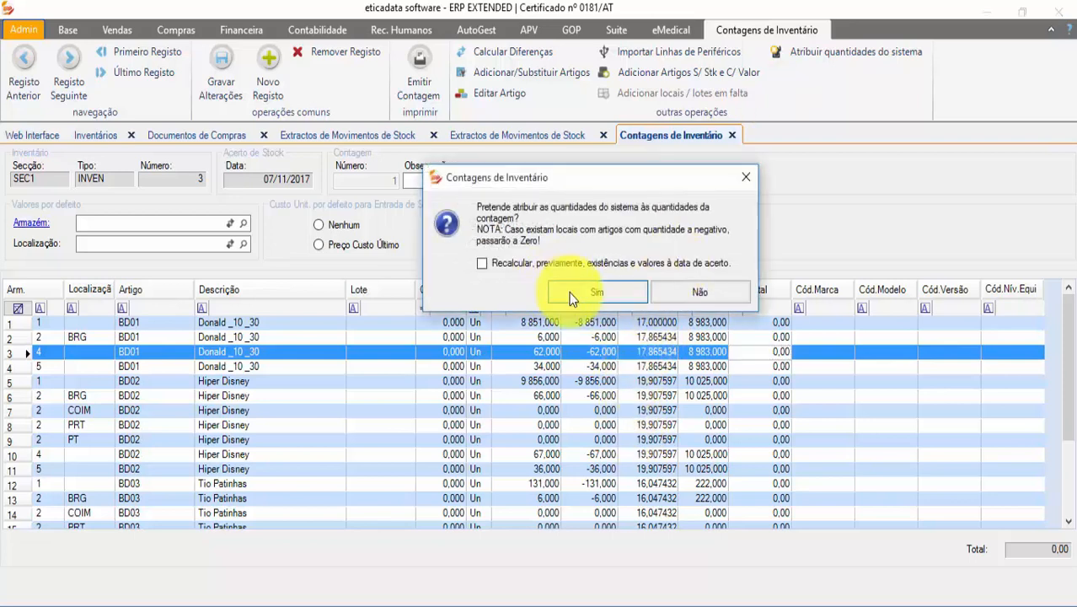
click(570, 292)
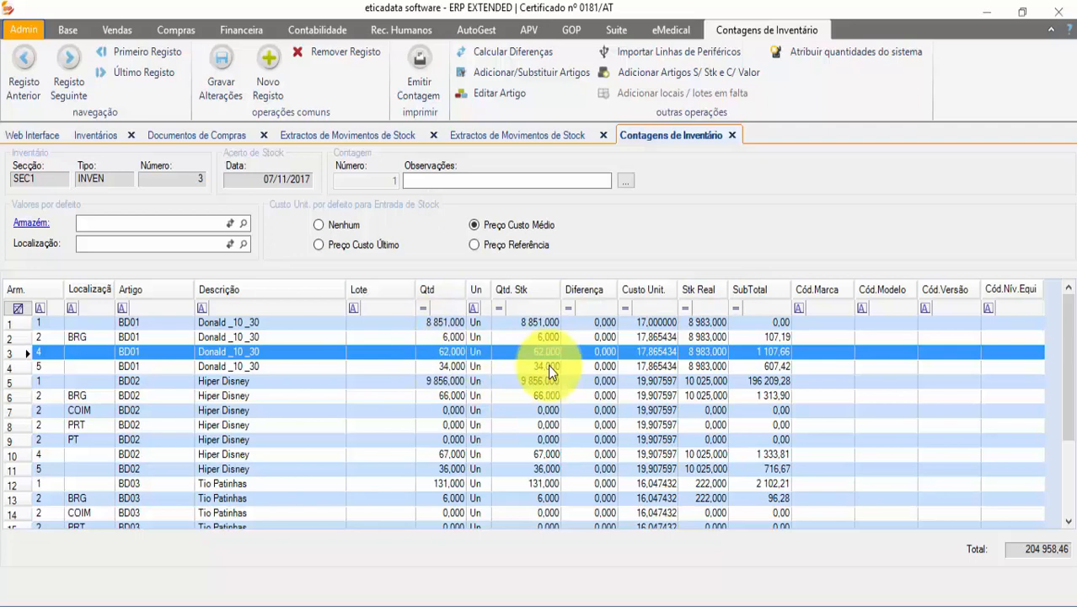
Step: Compare the unit cost of BD01's warehouse 1 count line with those of its warehouse 2, 4 and 5 lines
click(653, 324)
click(661, 366)
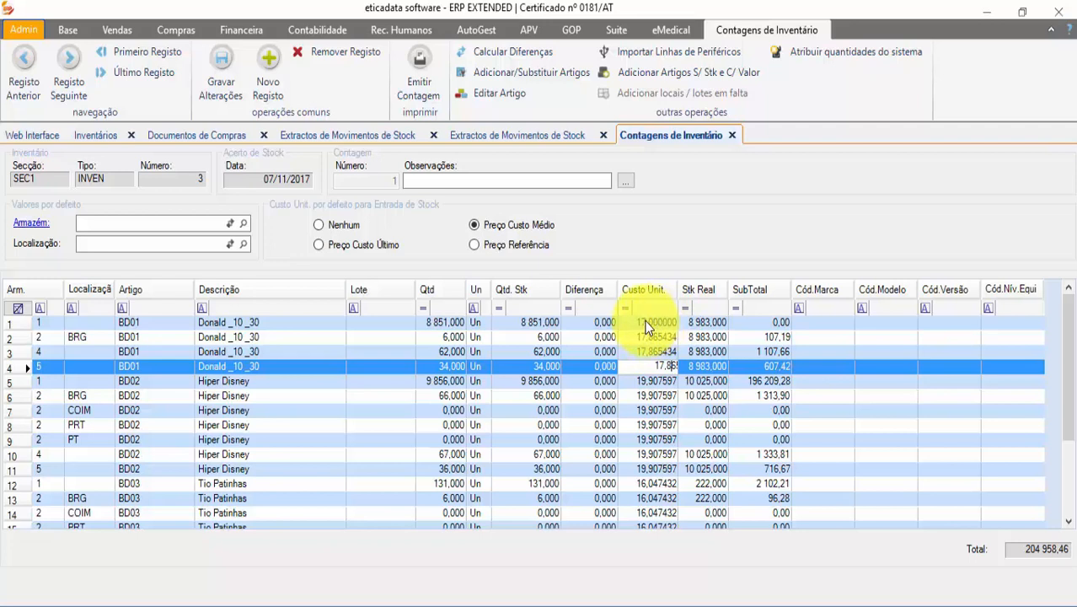
click(893, 368)
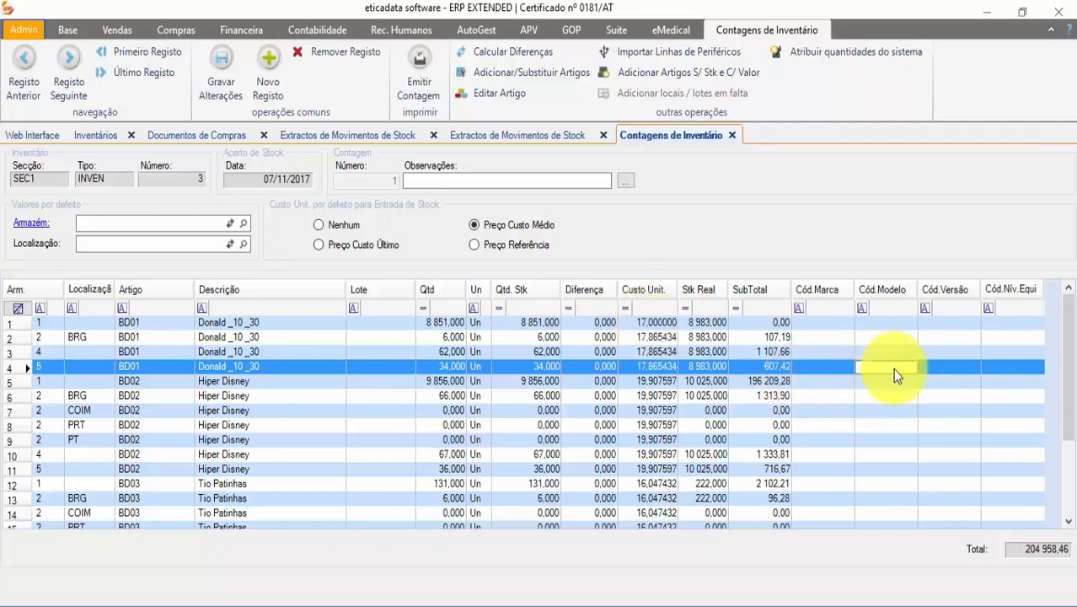
key(Up)
key(Up)
key(Up)
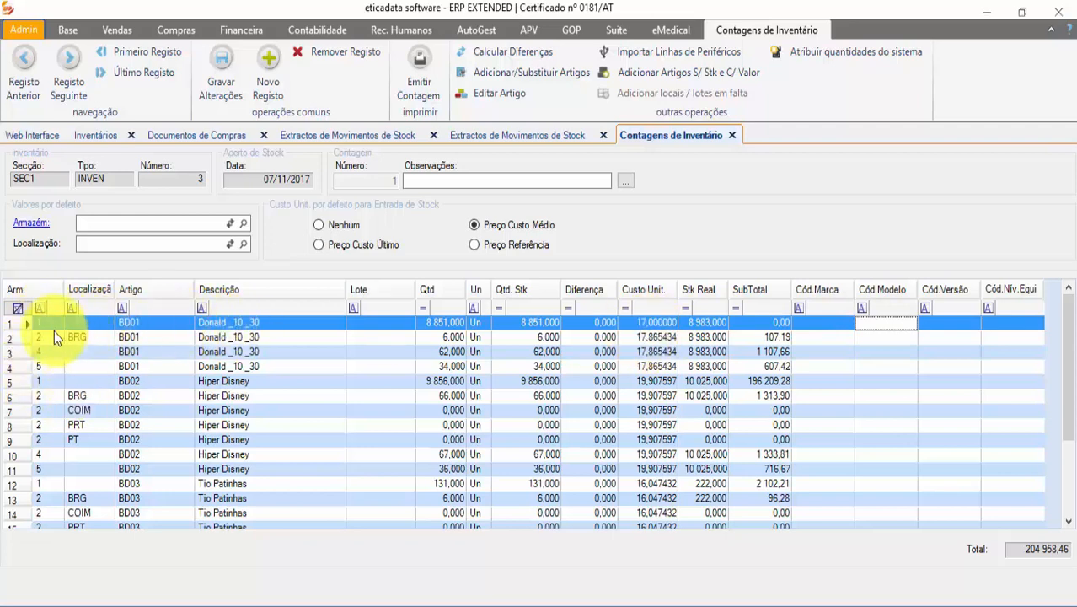
click(640, 337)
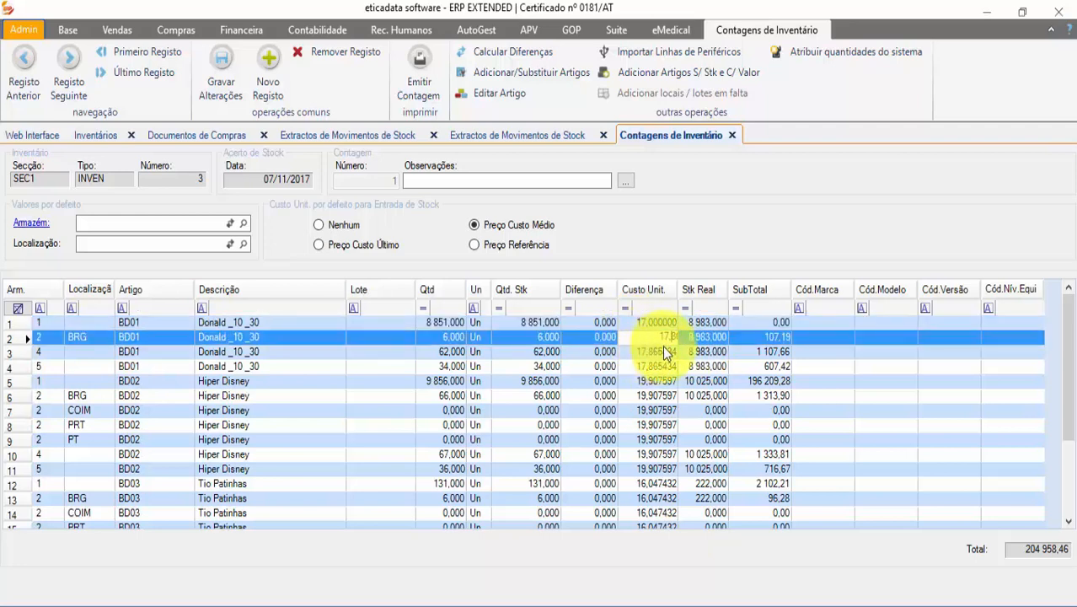
click(876, 382)
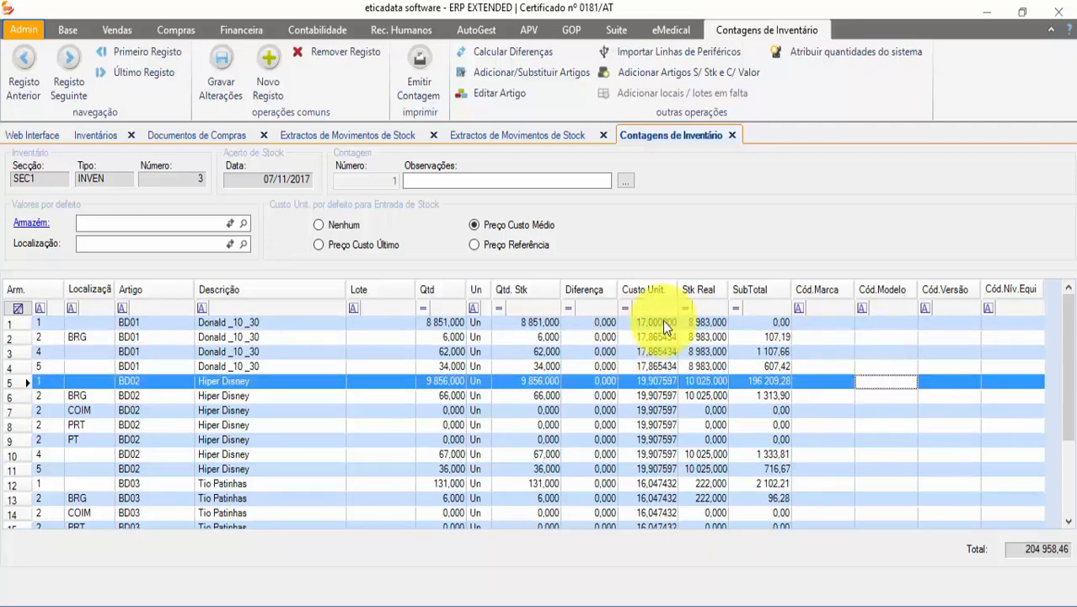
click(638, 321)
text(17,0)
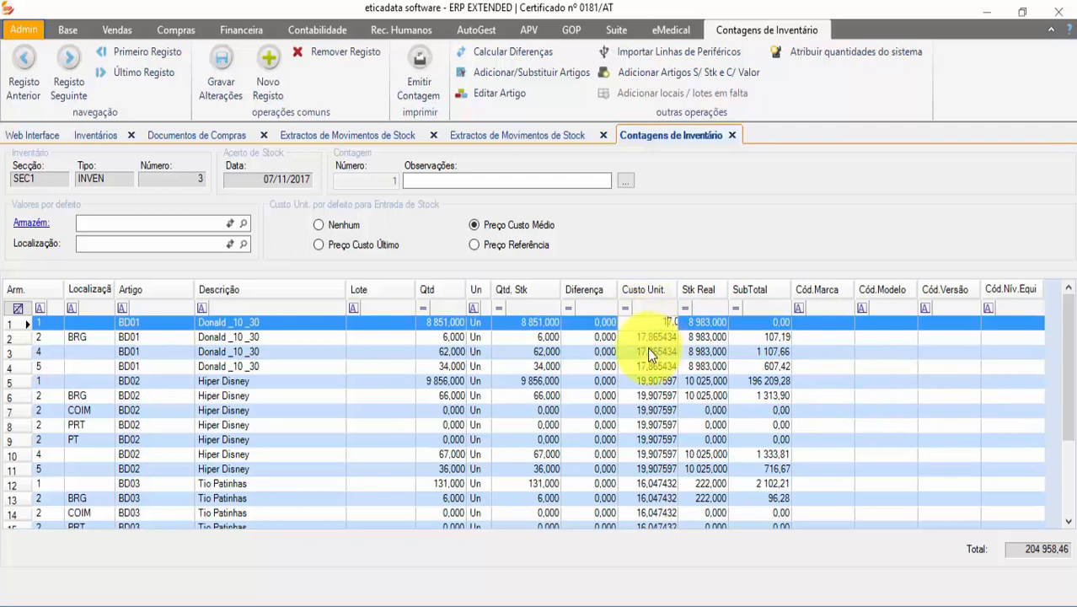
Step: Replace the first count line with a newly inserted line for article BD01 in warehouse 1
click(821, 323)
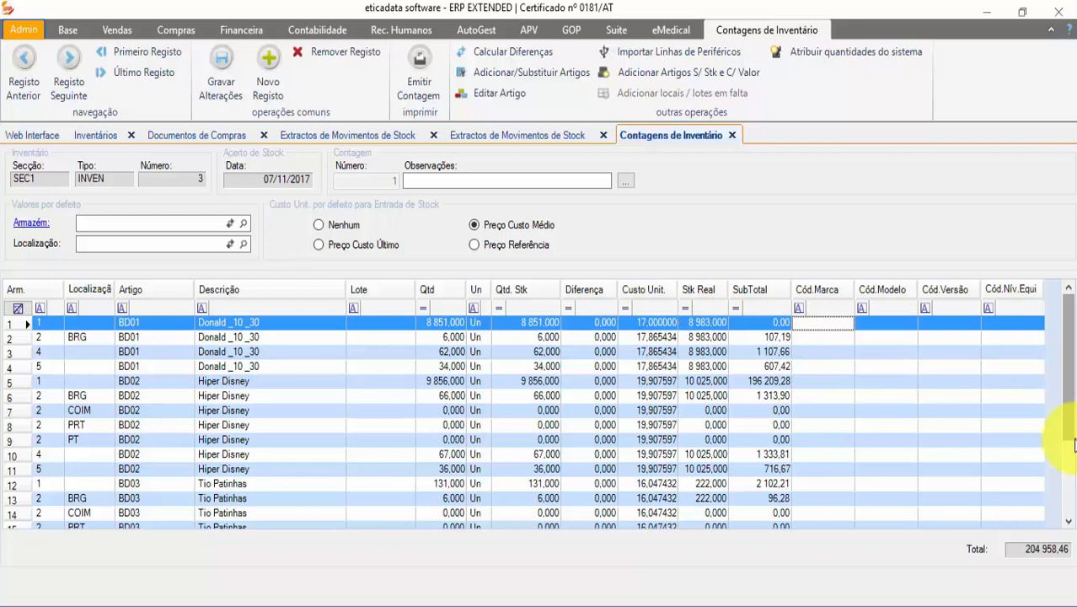
key(Delete)
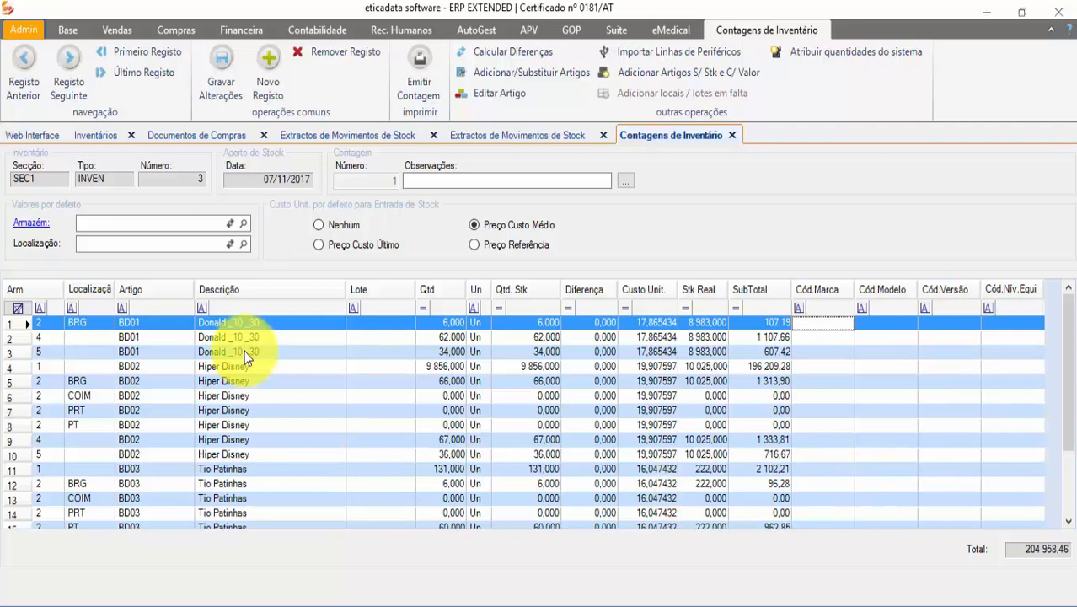
key(Insert)
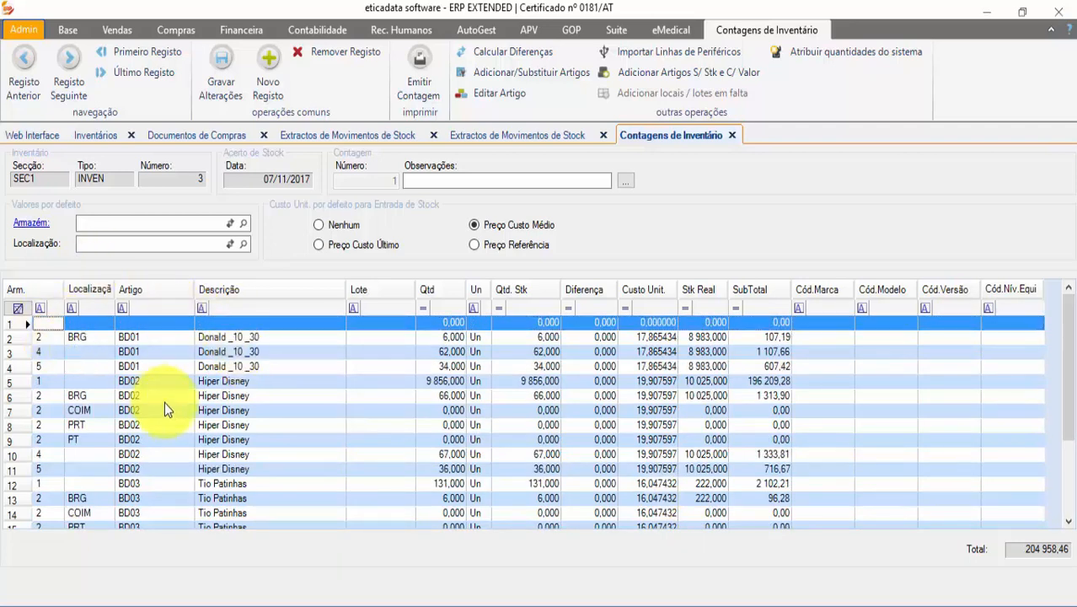
text(1)
key(Return)
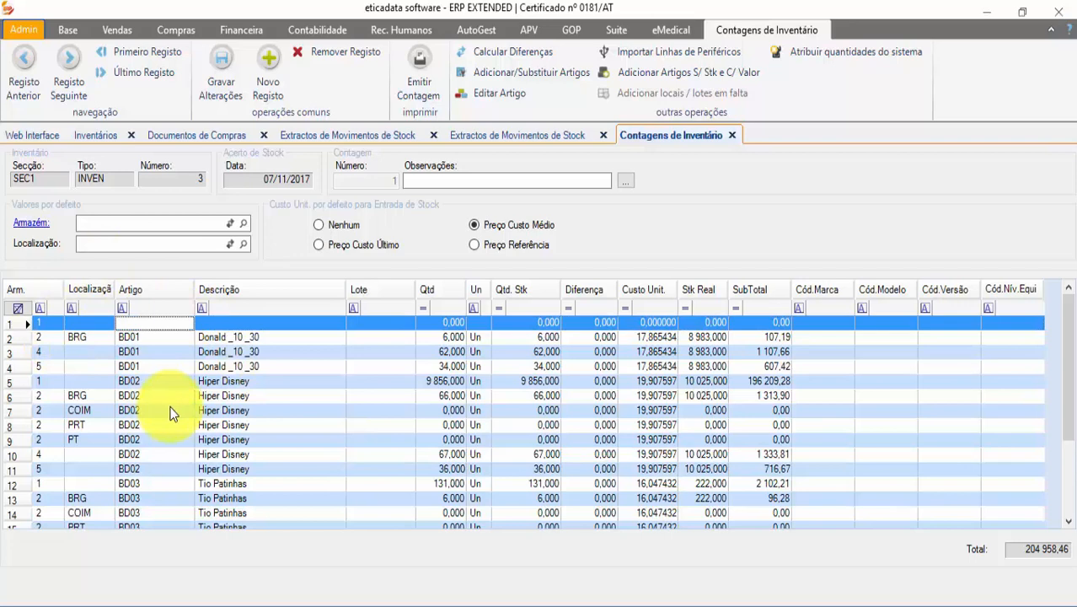
text(bd0)
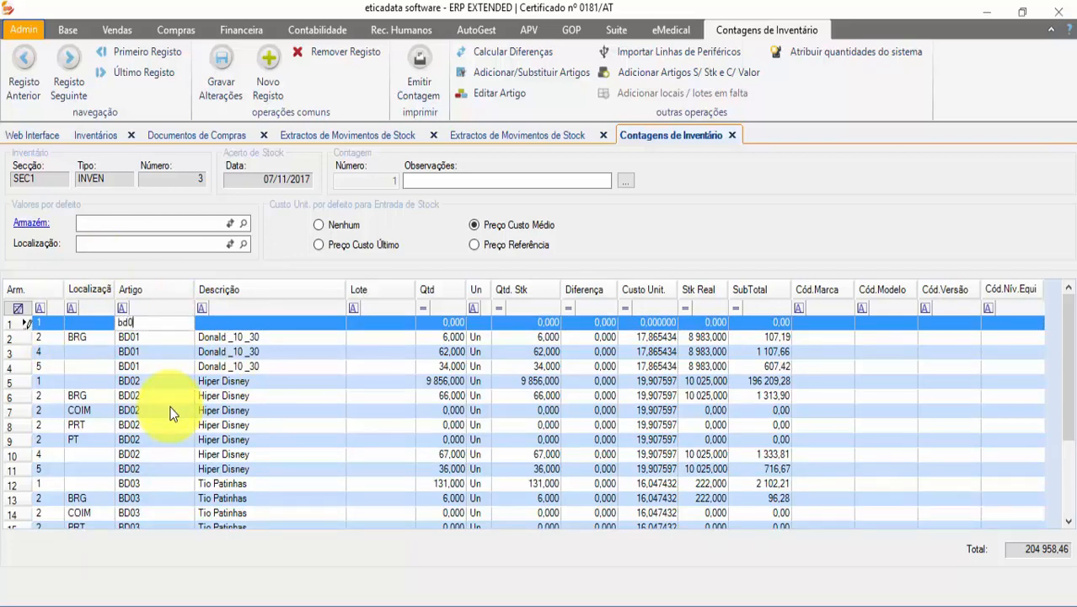
text(1)
key(Return)
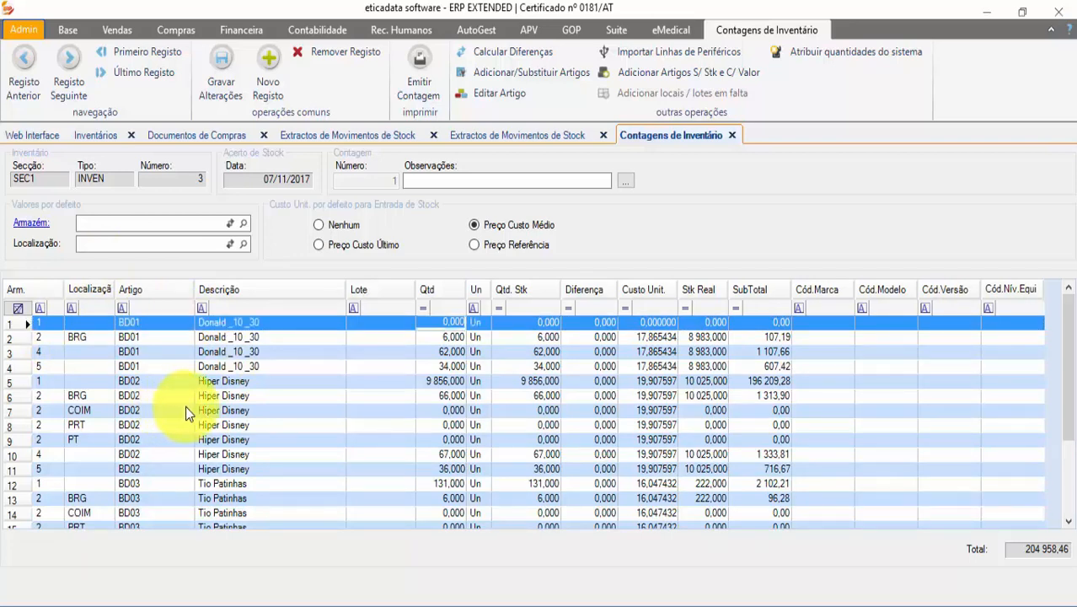
Step: Calculate the stock differences without recalculating existing stock, and set the unit cost of the warehouse 1 BD01 line to 17
click(504, 54)
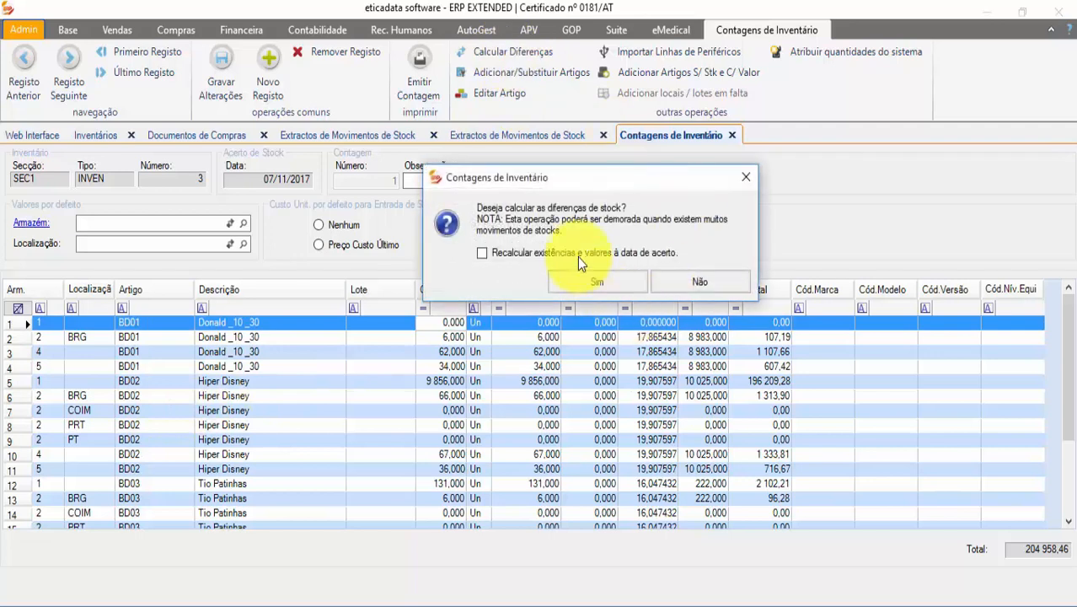
click(596, 279)
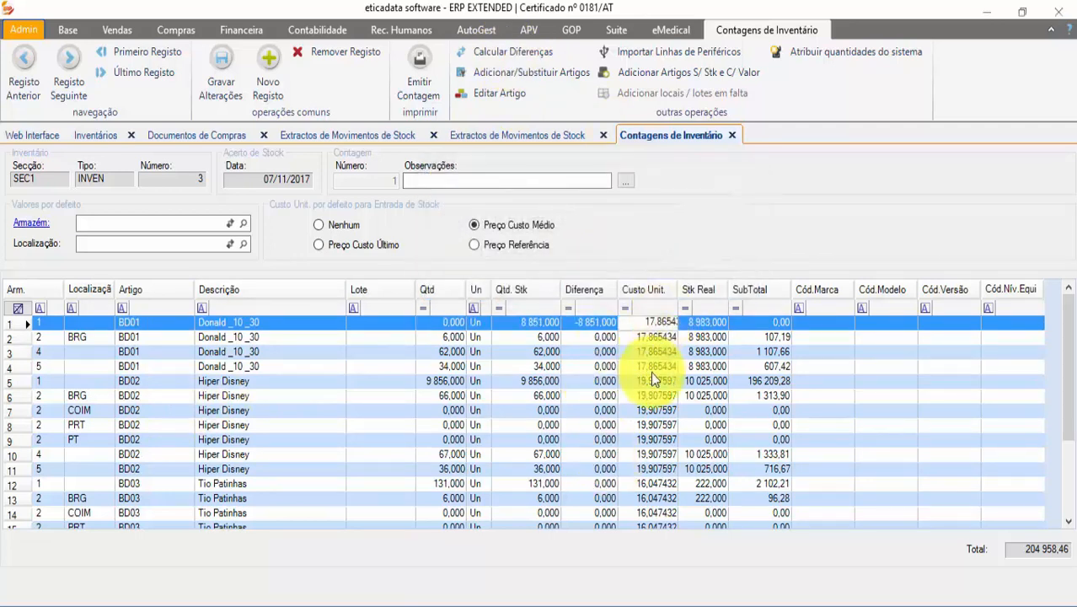
click(682, 379)
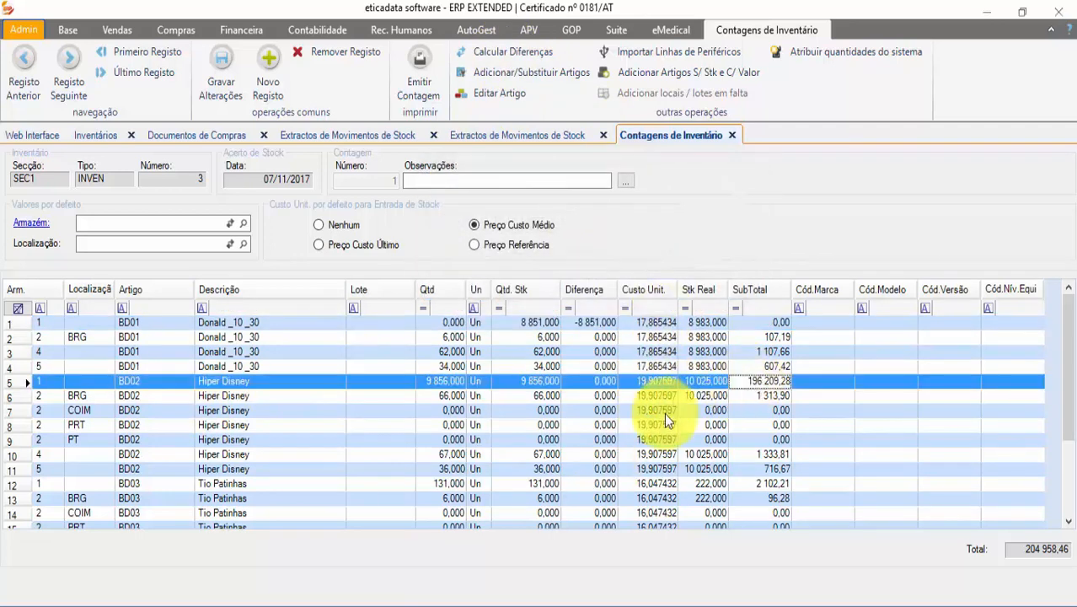
click(627, 321)
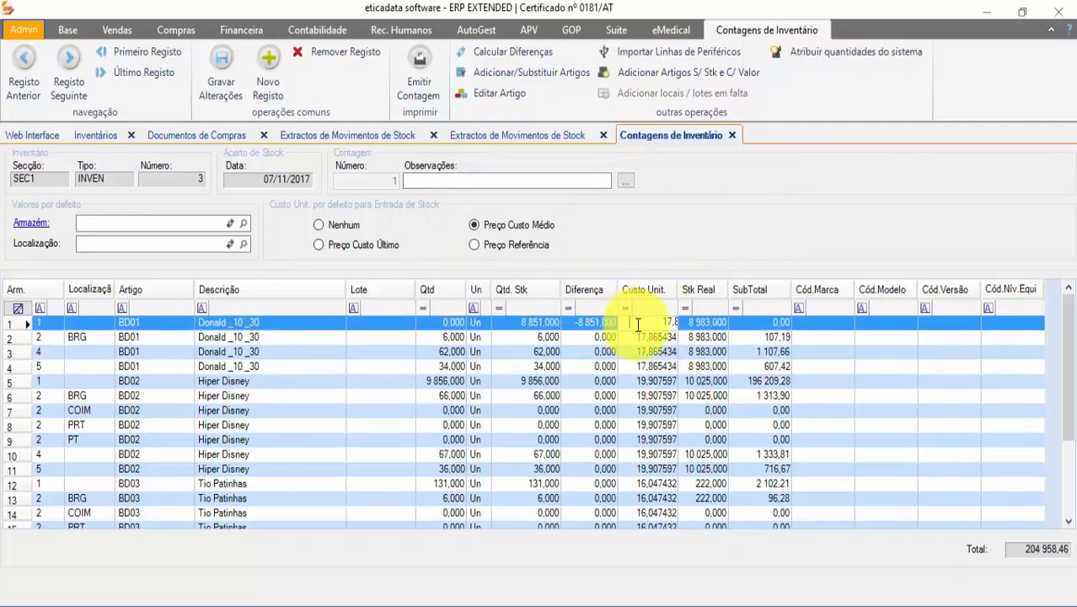
text(1)
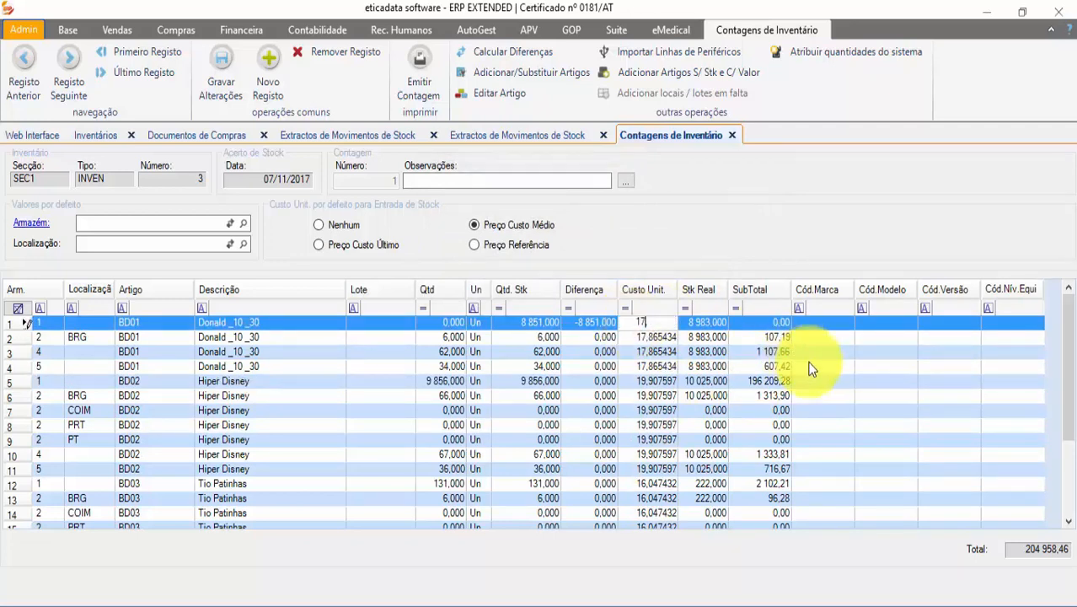
key(Return)
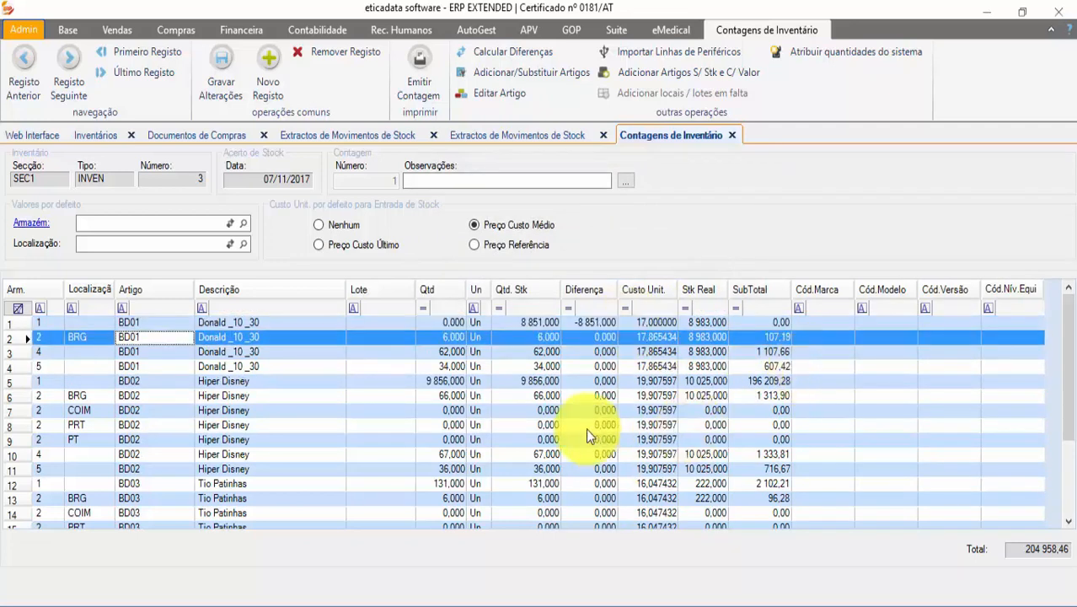
Step: Set the unit cost of the warehouse 1 lines to 20 for BD02 and 16,5 for BD03
click(141, 383)
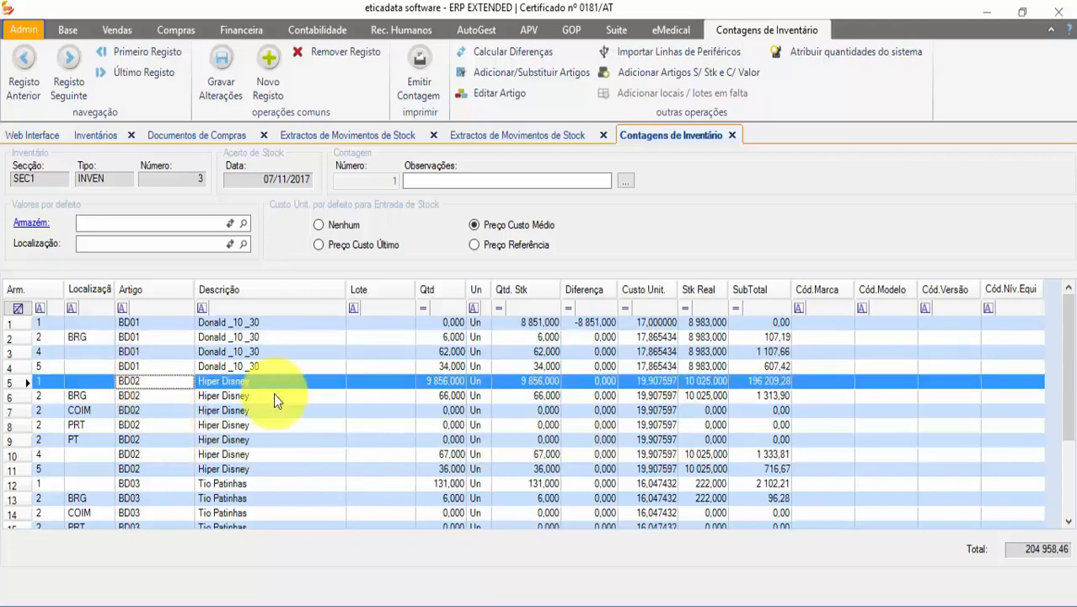
click(632, 381)
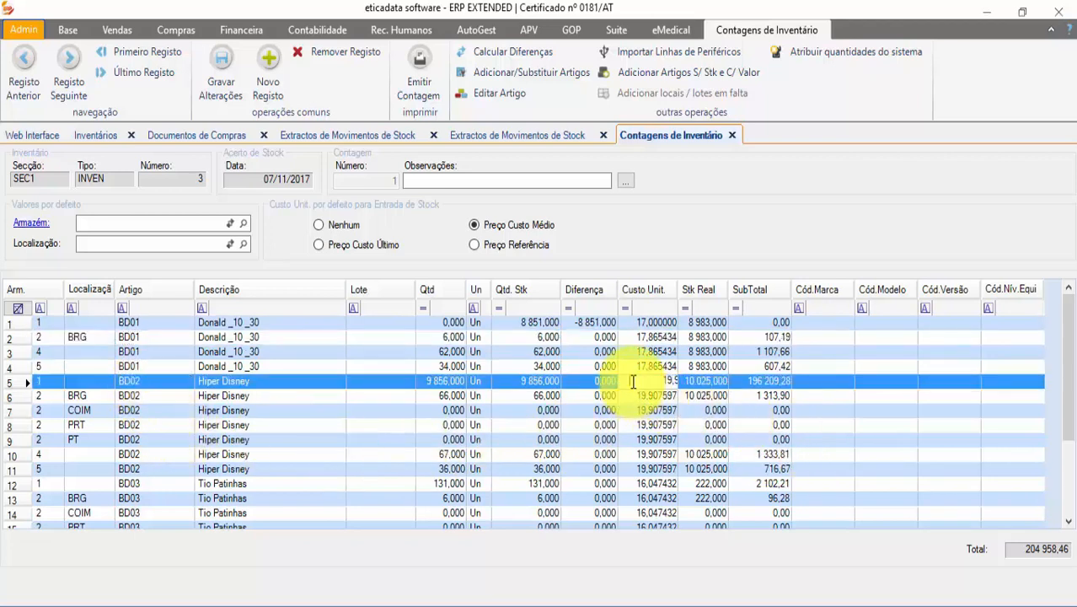
text(20)
key(Return)
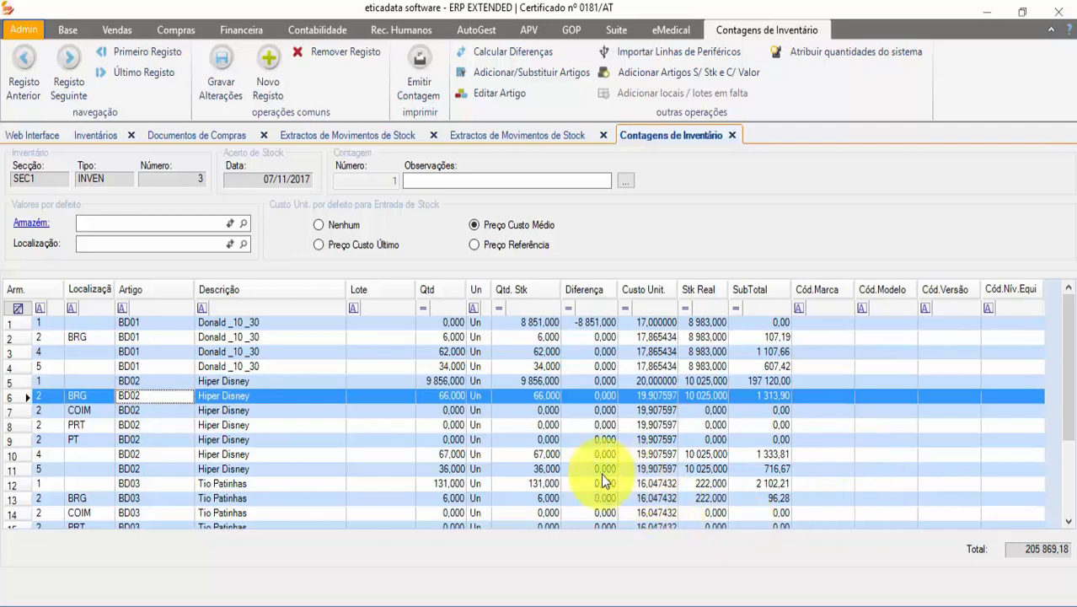
click(674, 484)
text(16,0)
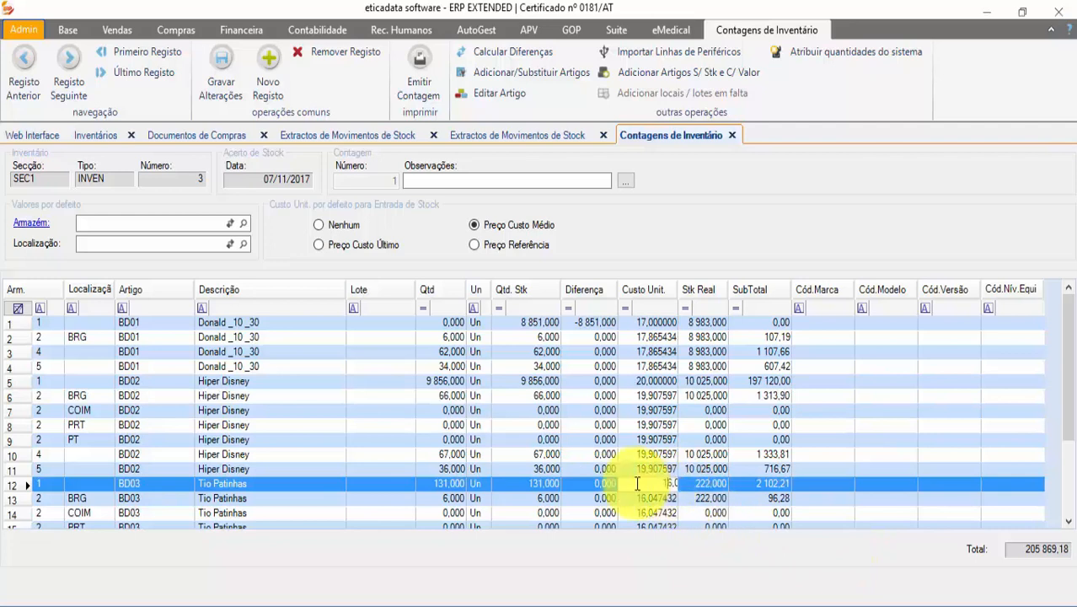
text(4743216,5)
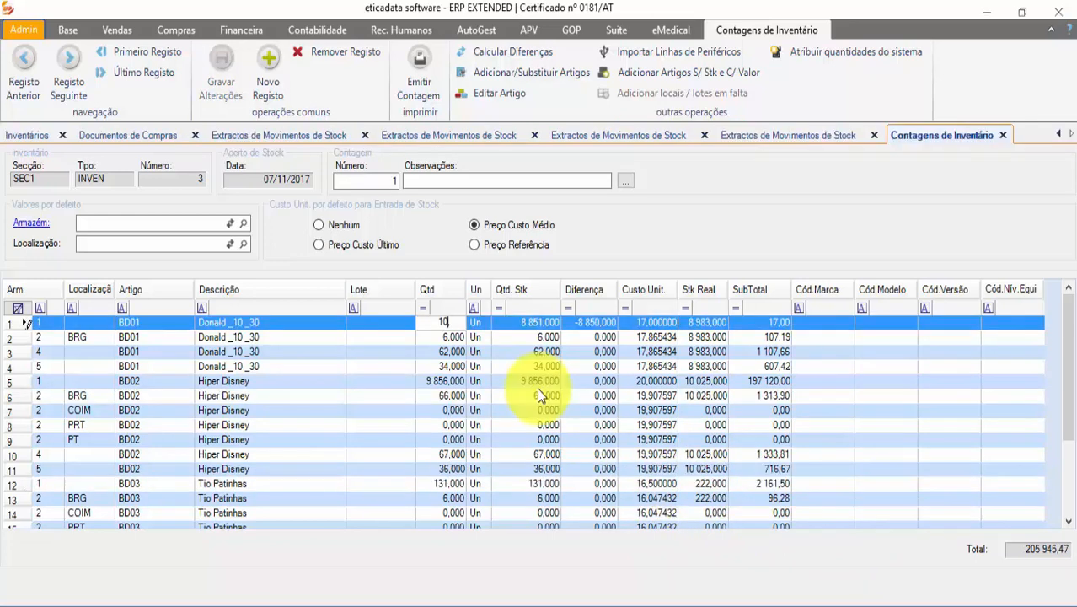
Step: Set the counted quantity of the warehouse 1 BD01 line to 10 and save the count, accepting the stock difference calculation
text(10)
key(Return)
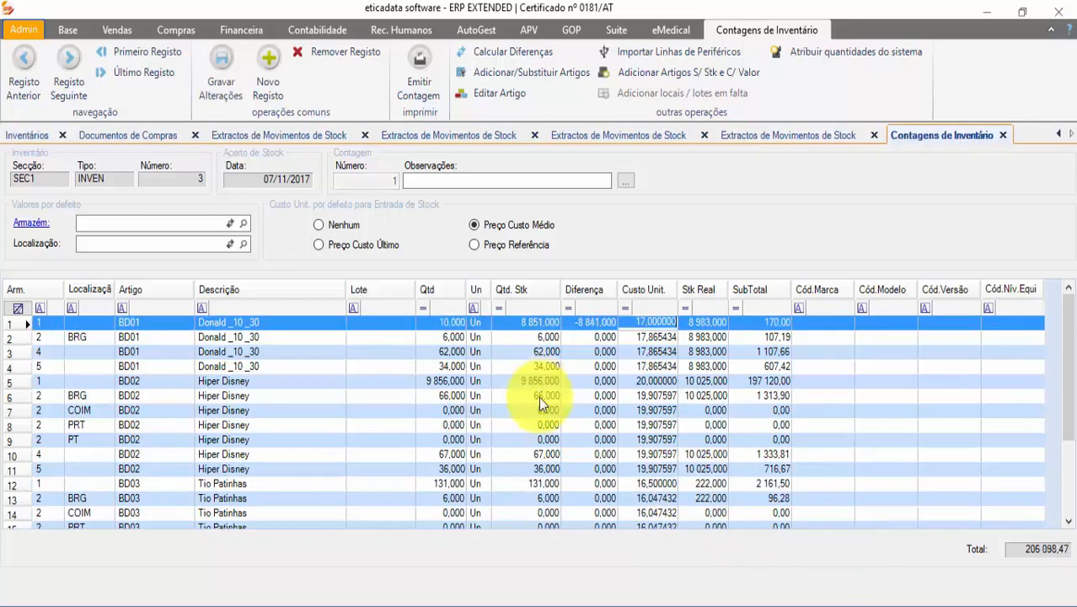
click(487, 397)
click(469, 495)
click(221, 72)
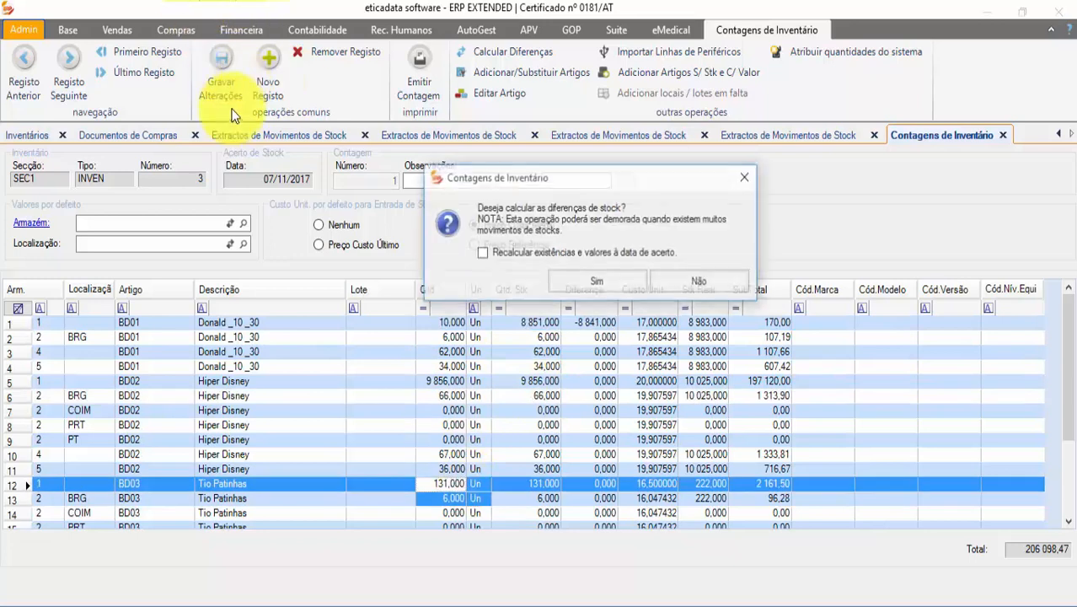
click(575, 283)
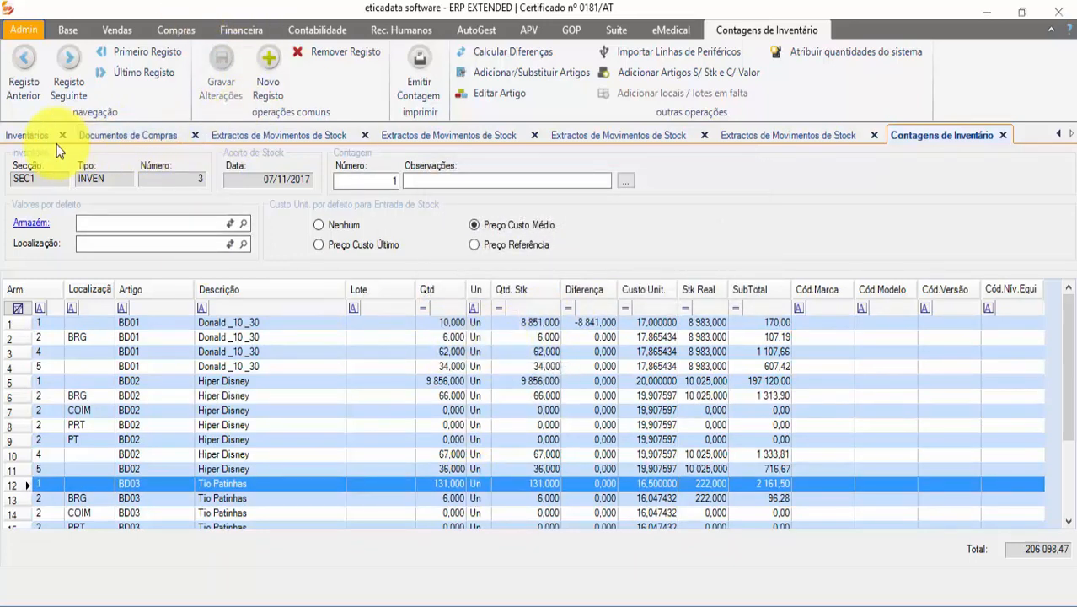
Step: Mark inventory 3 as having its stock adjustment made (Acerto Stock efectuado) and save the inventory
click(28, 134)
click(449, 200)
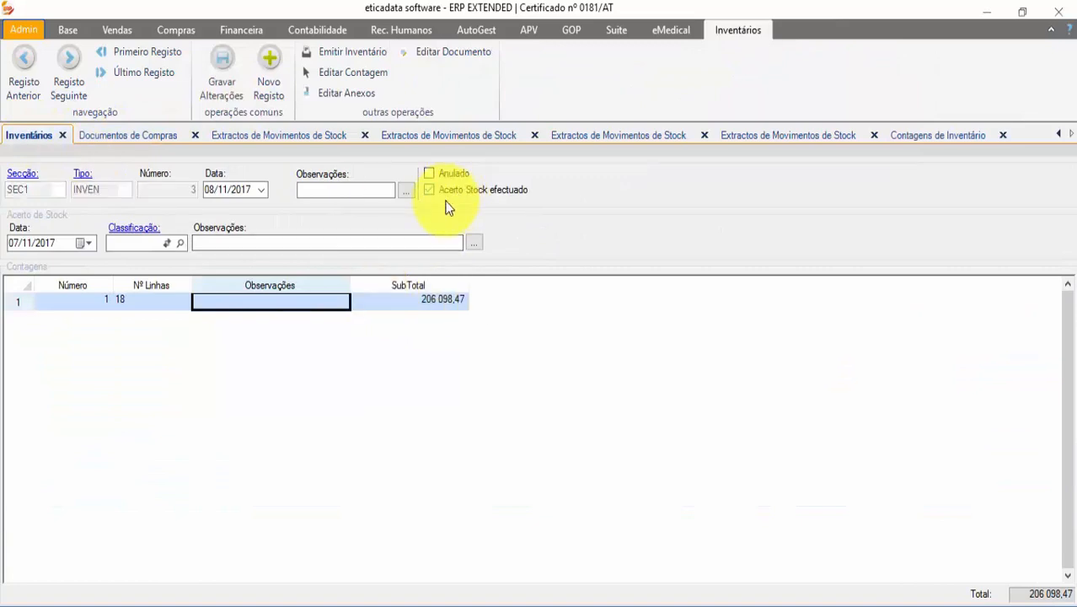
click(224, 71)
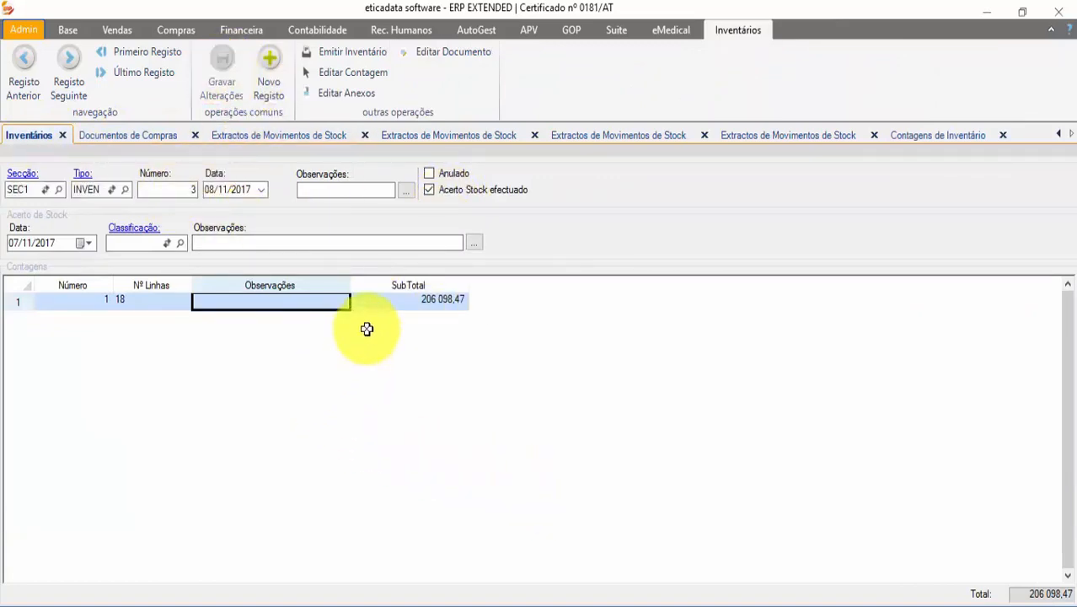
click(384, 303)
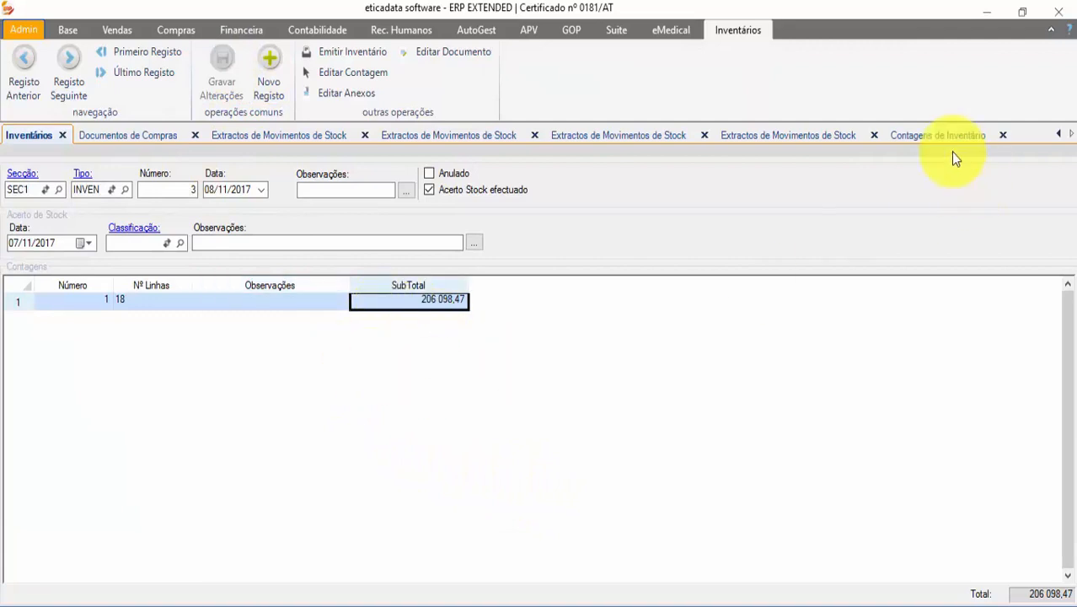
Step: Run the stock recalculation including inventory adjustments, disconnecting the other connected stations, and close its window
click(178, 29)
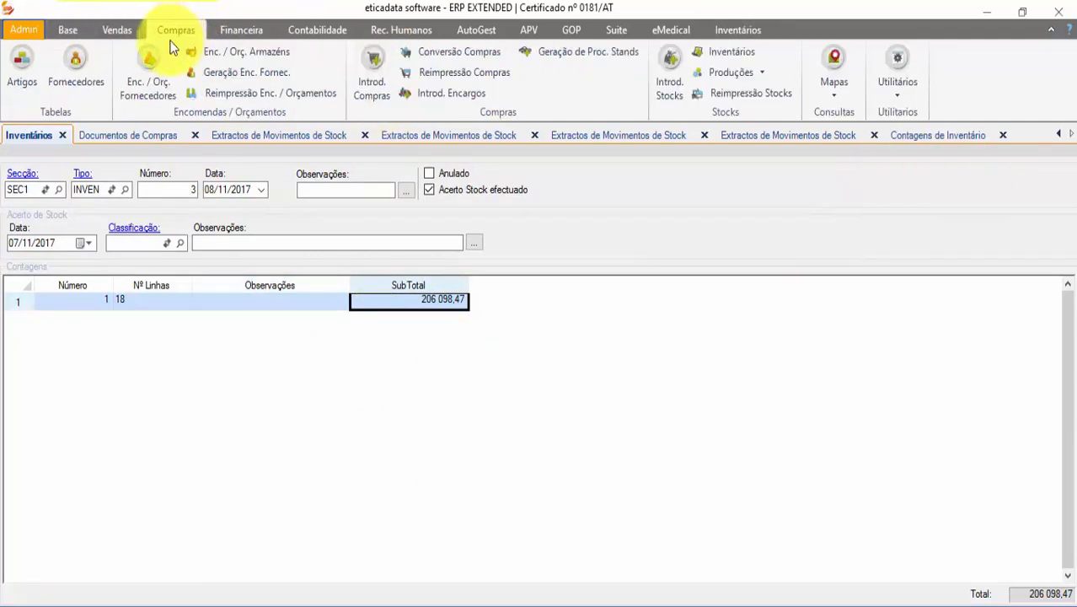
click(902, 84)
click(938, 117)
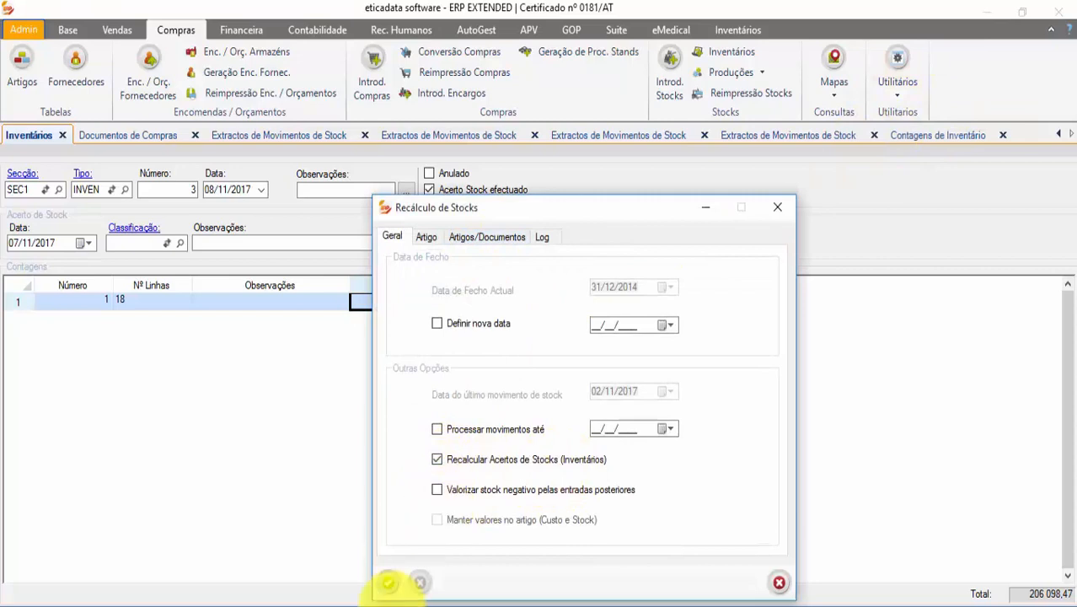
click(386, 583)
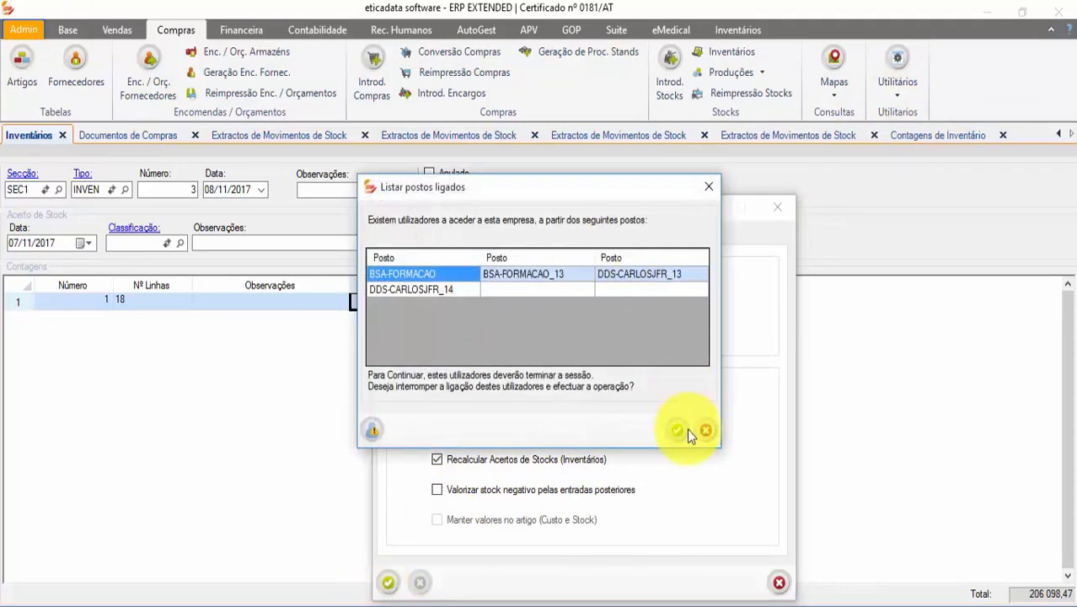
click(675, 434)
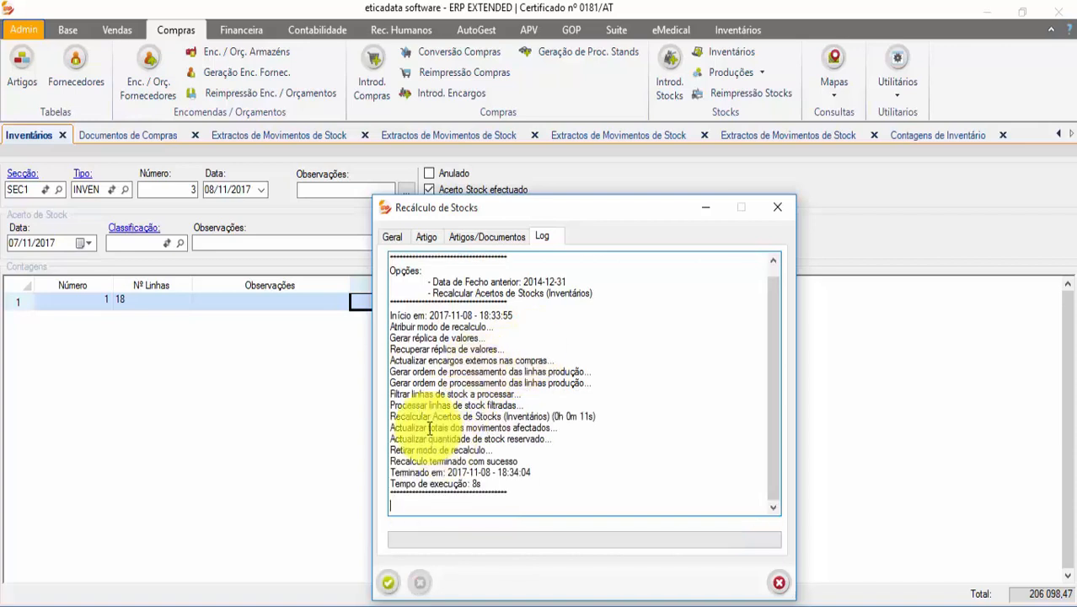
click(779, 582)
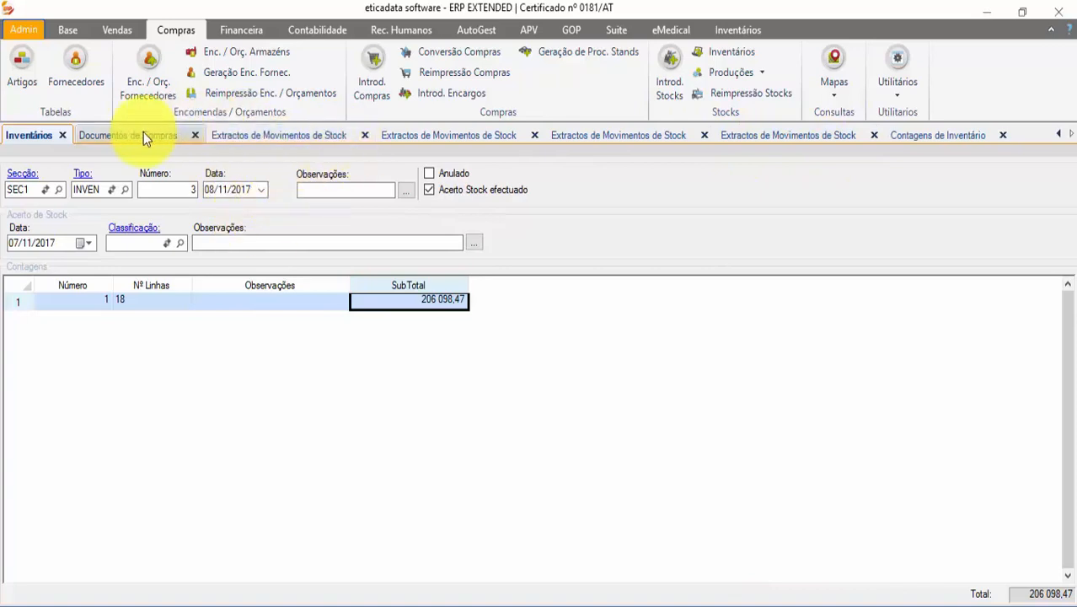
Step: Preview the stock movements extract and go to article BD01's INVEN 3 movements on page 2
click(248, 136)
click(29, 74)
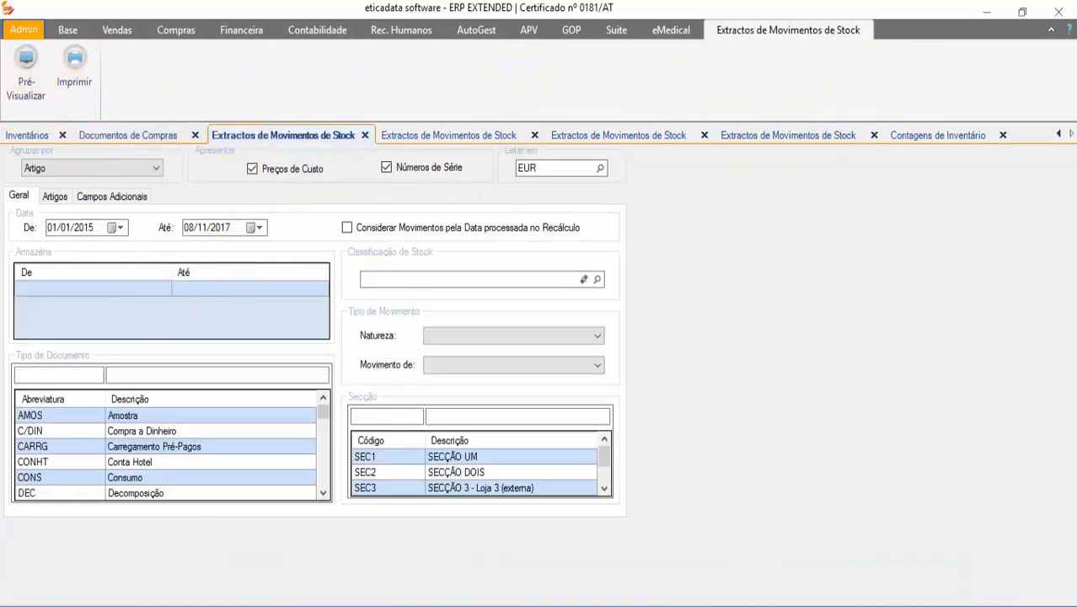
scroll(506, 438, down, 15)
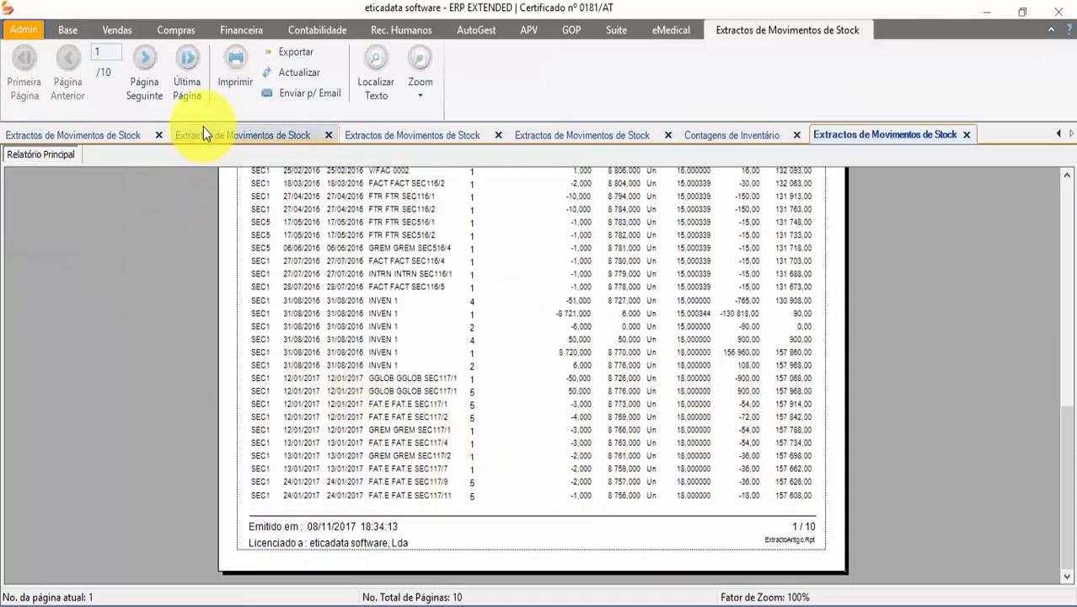
click(148, 62)
scroll(645, 495, down, 5)
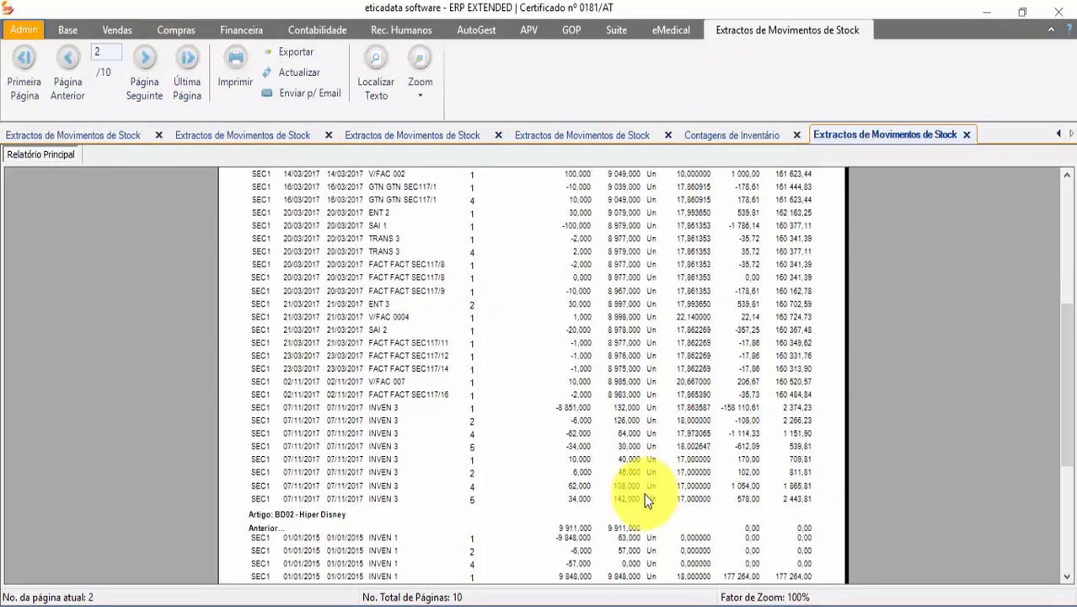
Step: Examine the unit costs and final stock value of BD01's INVEN 3 movements, and switch to an earlier stock extract
click(698, 449)
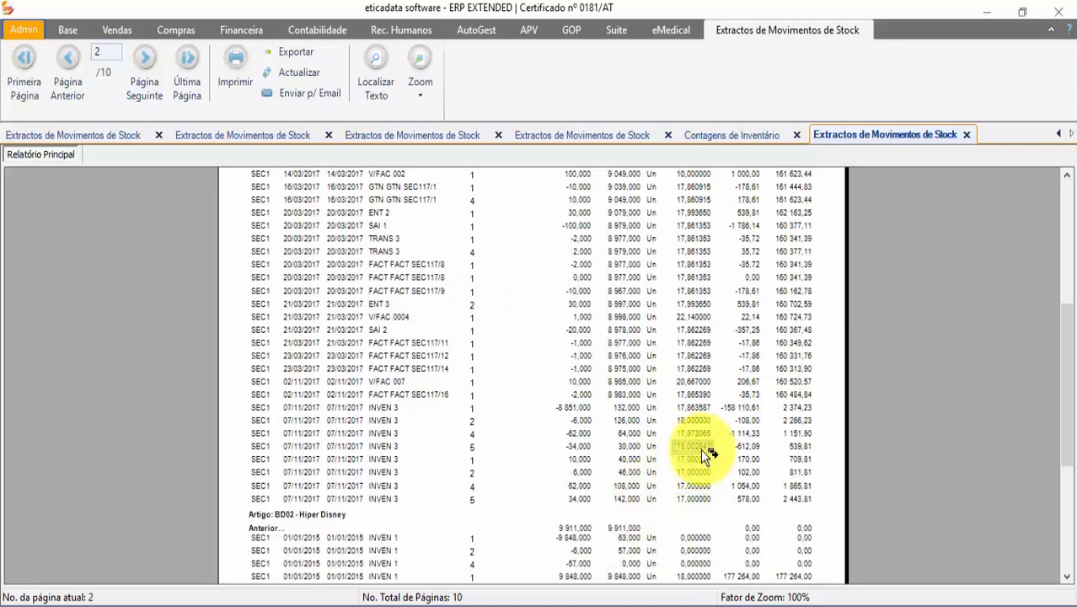
click(692, 459)
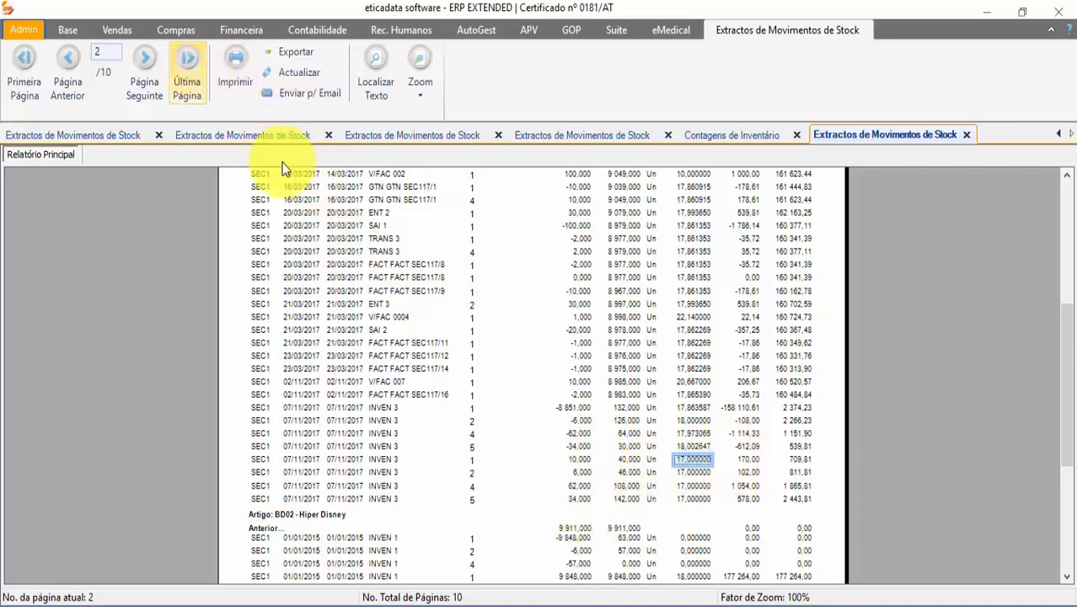
click(800, 496)
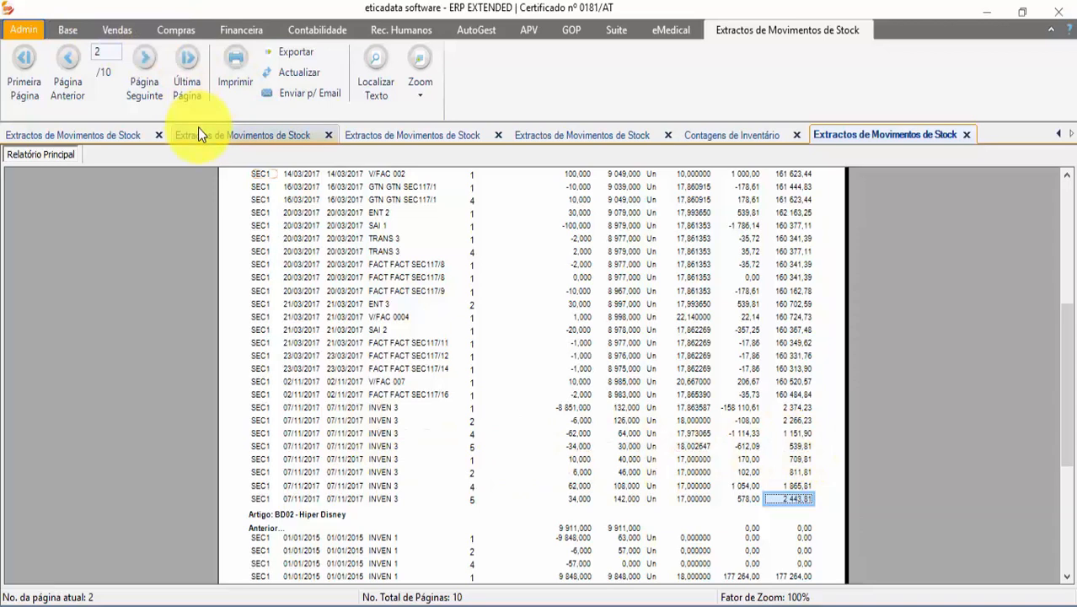
click(158, 135)
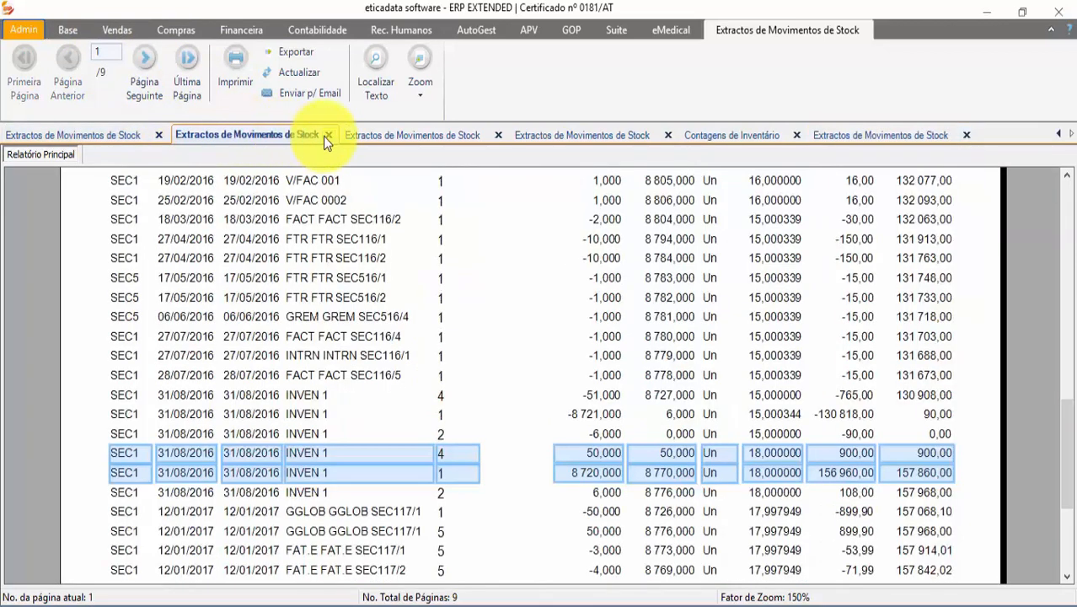
Step: Close the stock movements extract previews and the inventory count to return to inventory 3
click(363, 136)
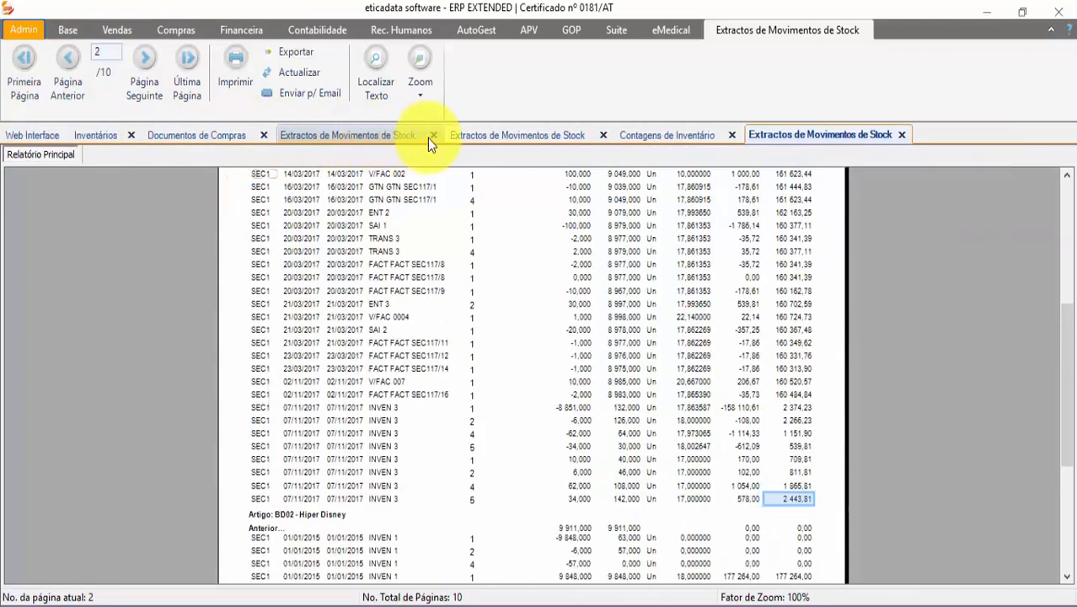
click(432, 136)
click(522, 138)
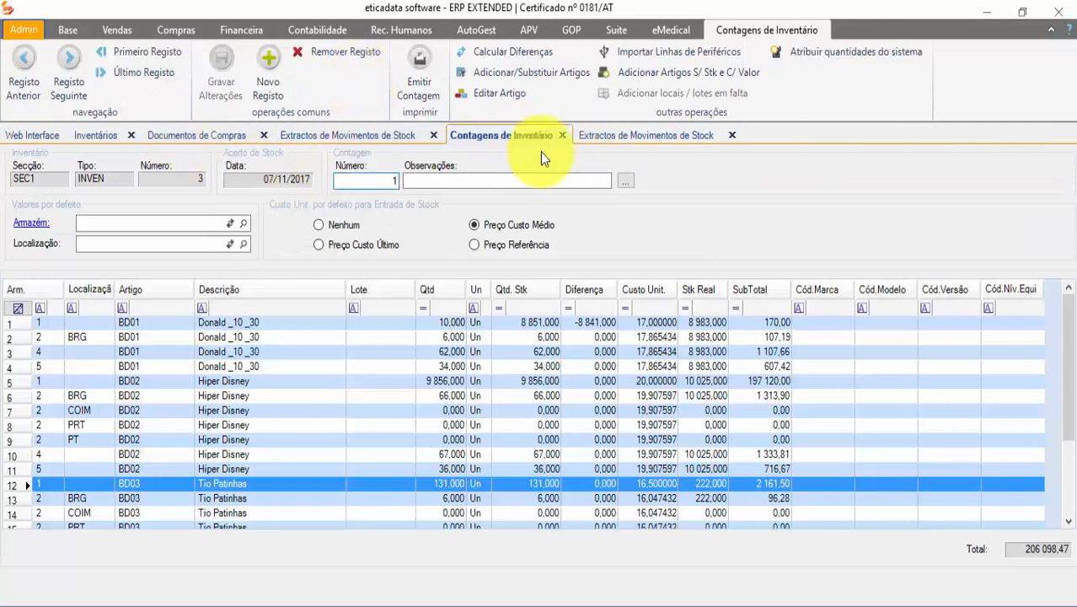
click(561, 135)
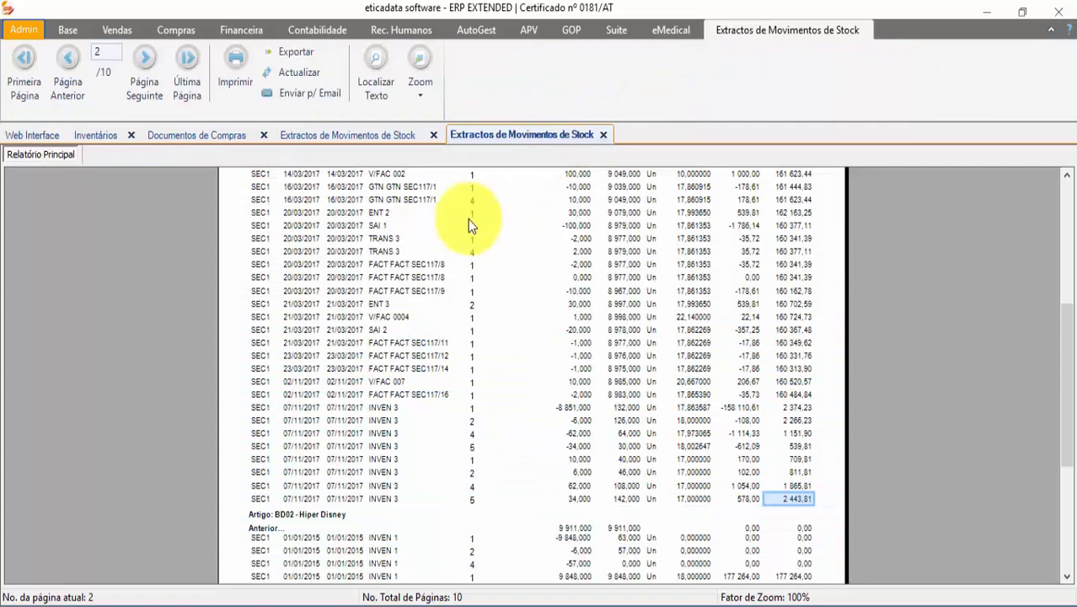
click(603, 136)
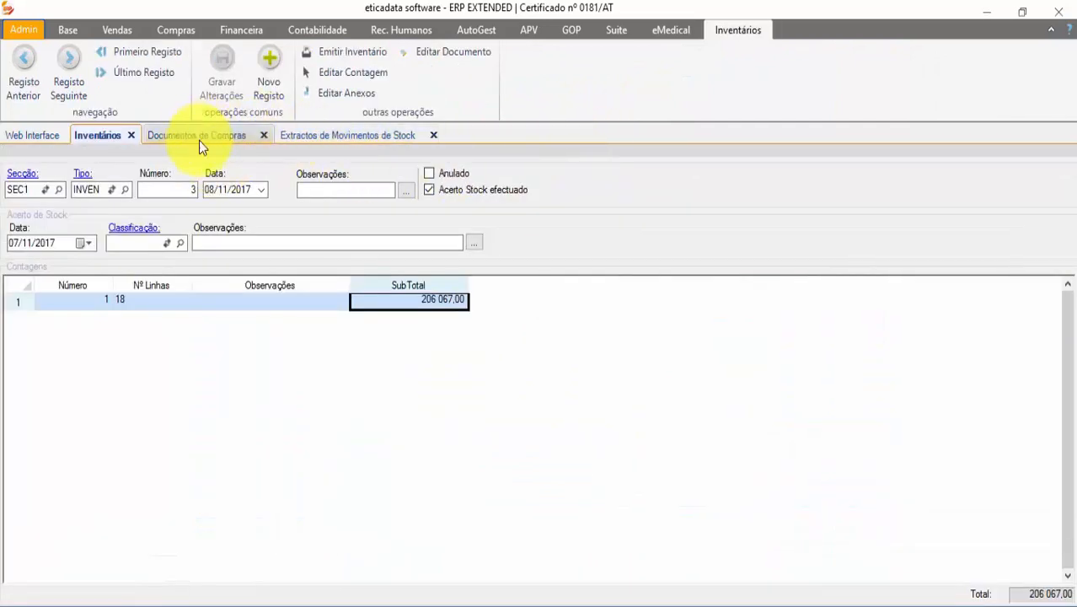
Step: Unmark Acerto Stock efectuado on inventory 3 and save the inventory
click(465, 196)
click(255, 86)
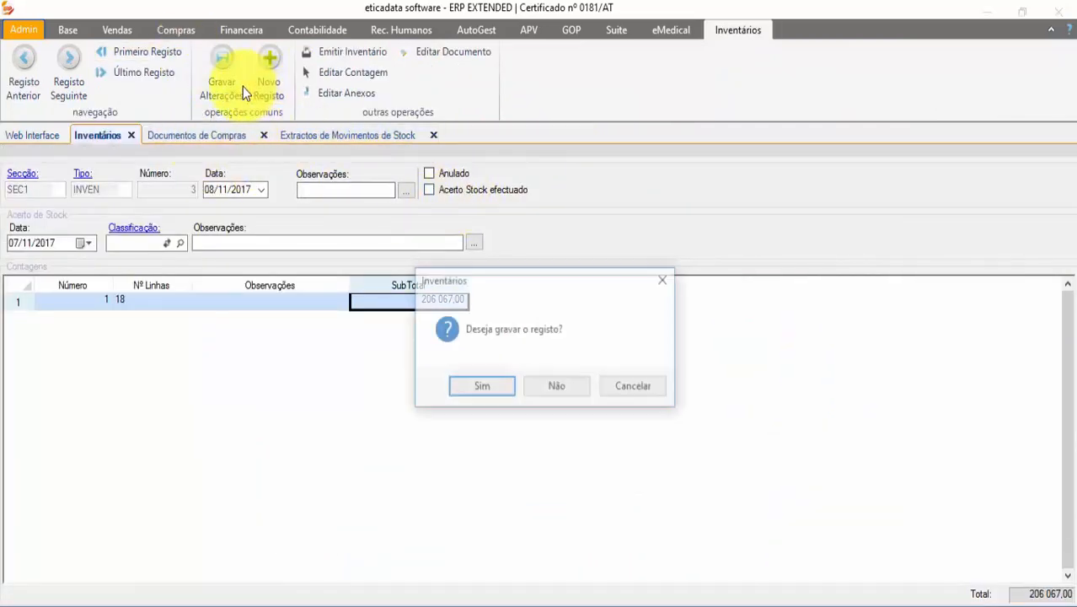
key(Return)
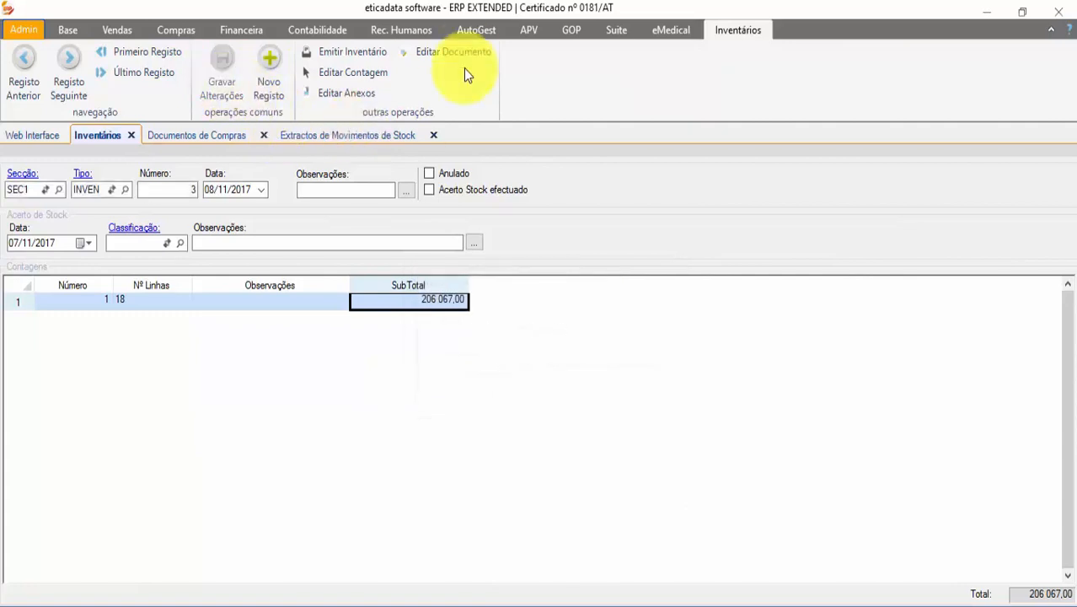
Step: Create count 2 in inventory 3 with the missing locations and lots added, save it and close the counts
click(352, 74)
click(656, 385)
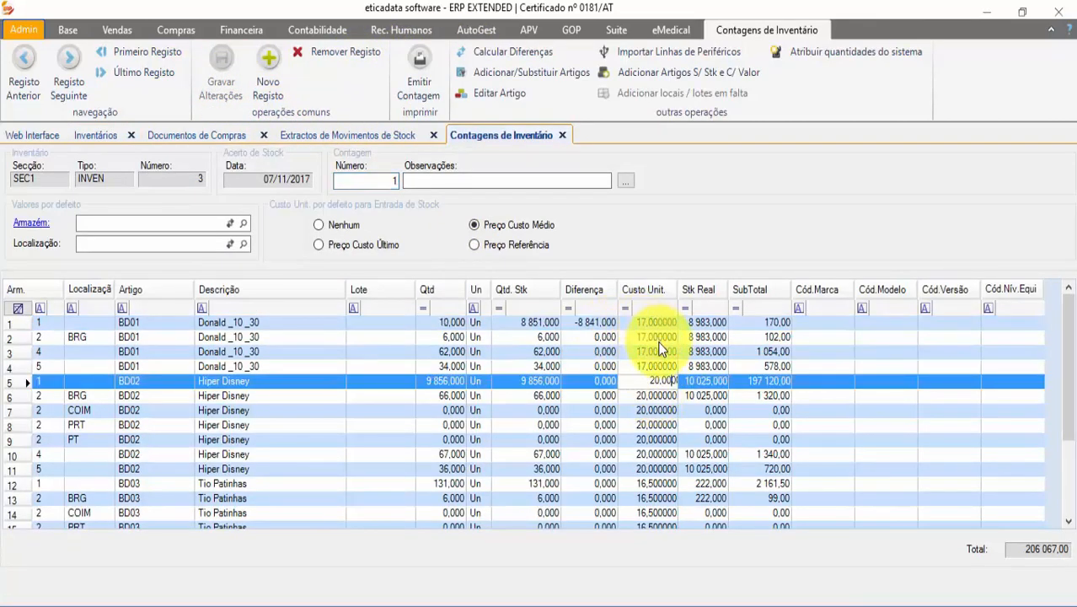
click(264, 80)
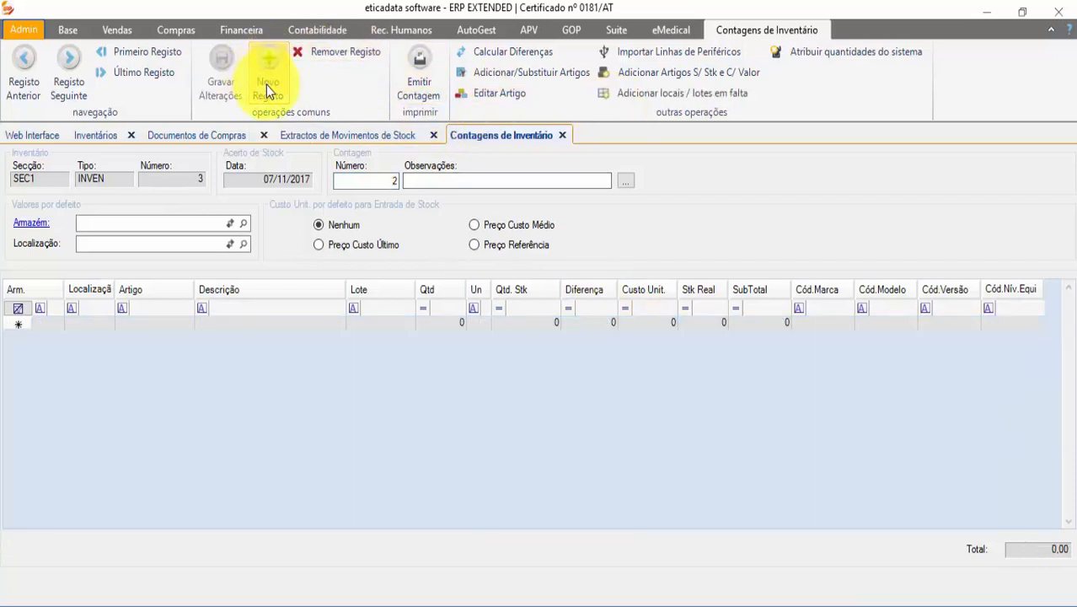
click(663, 94)
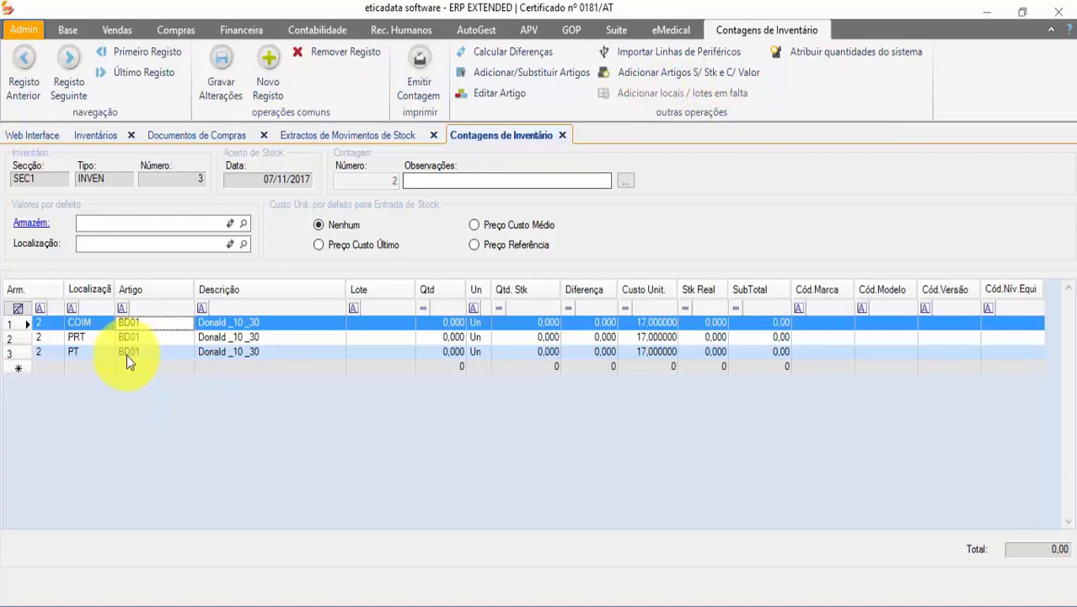
click(218, 68)
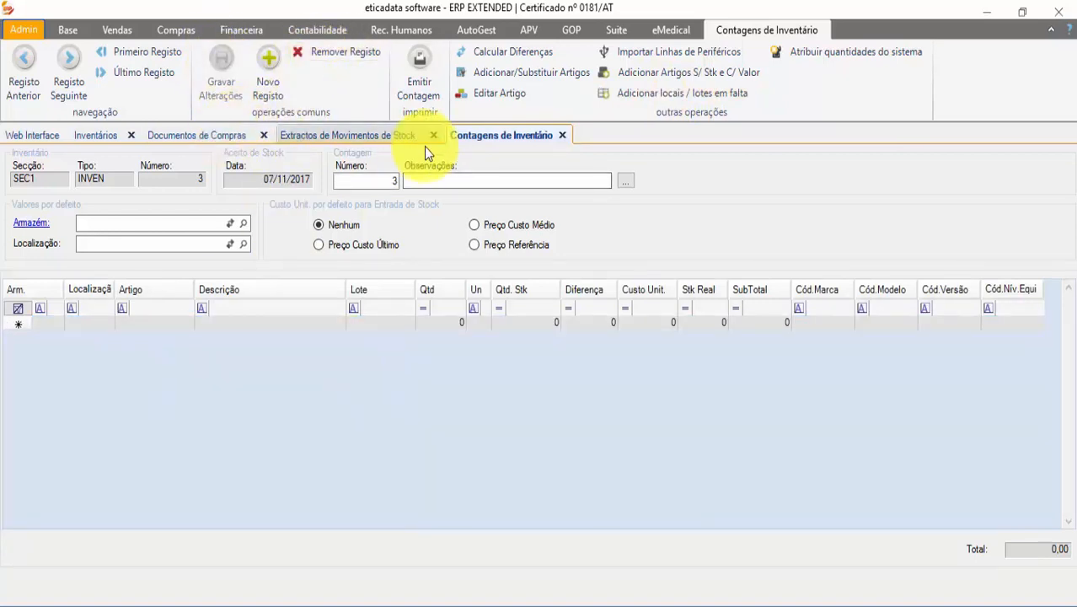
click(564, 136)
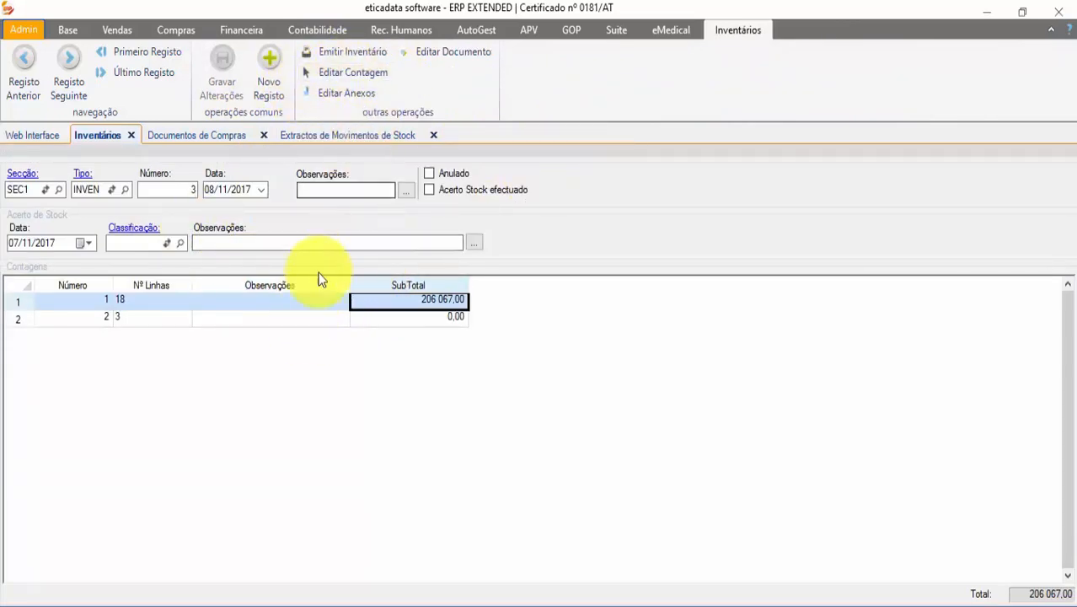
Step: Assign the system quantities to count 2's BD01 lines without recalculating first, save the count and close it
double_click(289, 317)
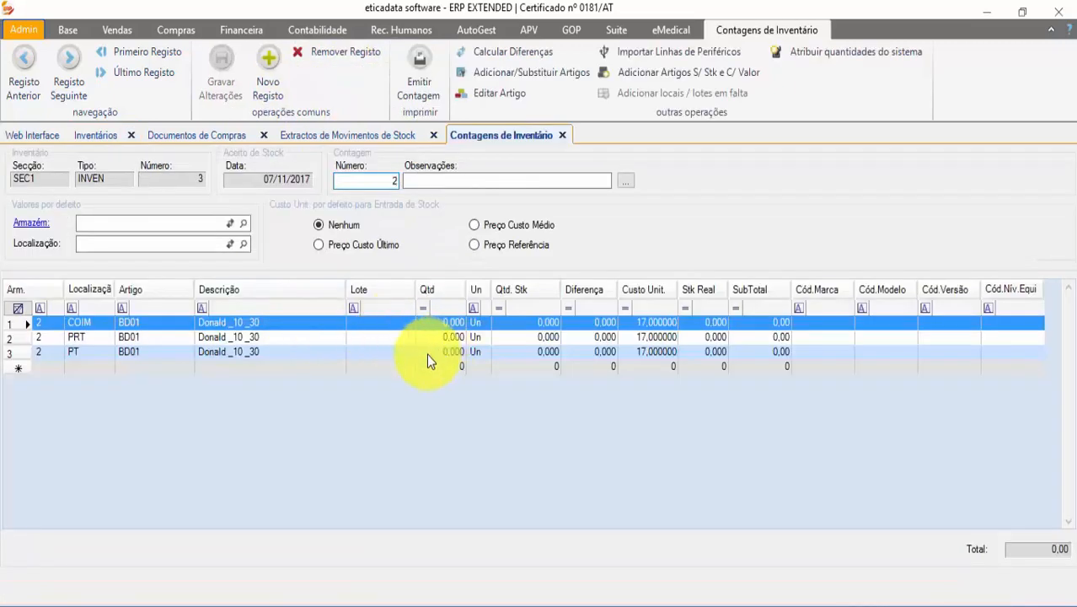
click(832, 53)
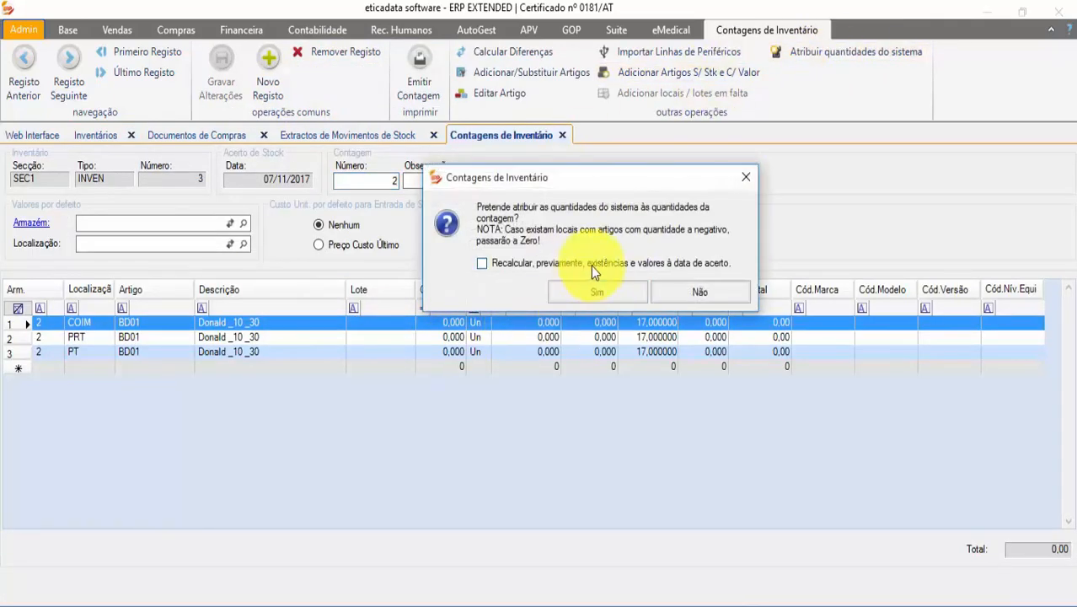
click(592, 291)
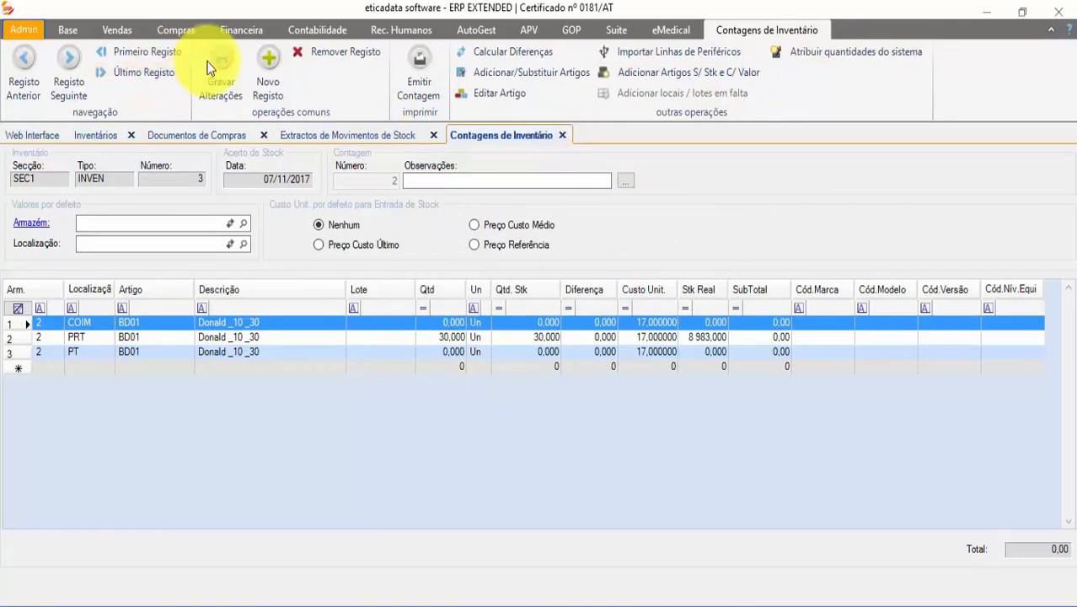
click(560, 135)
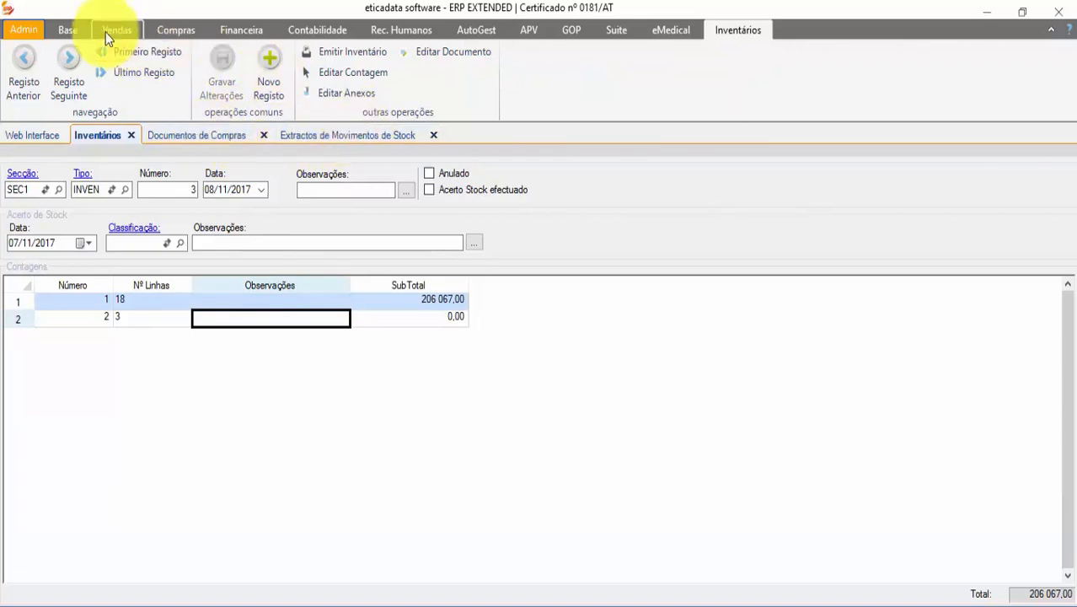
Step: Mark inventory 3 as Acerto Stock efectuado again and save the inventory
click(67, 29)
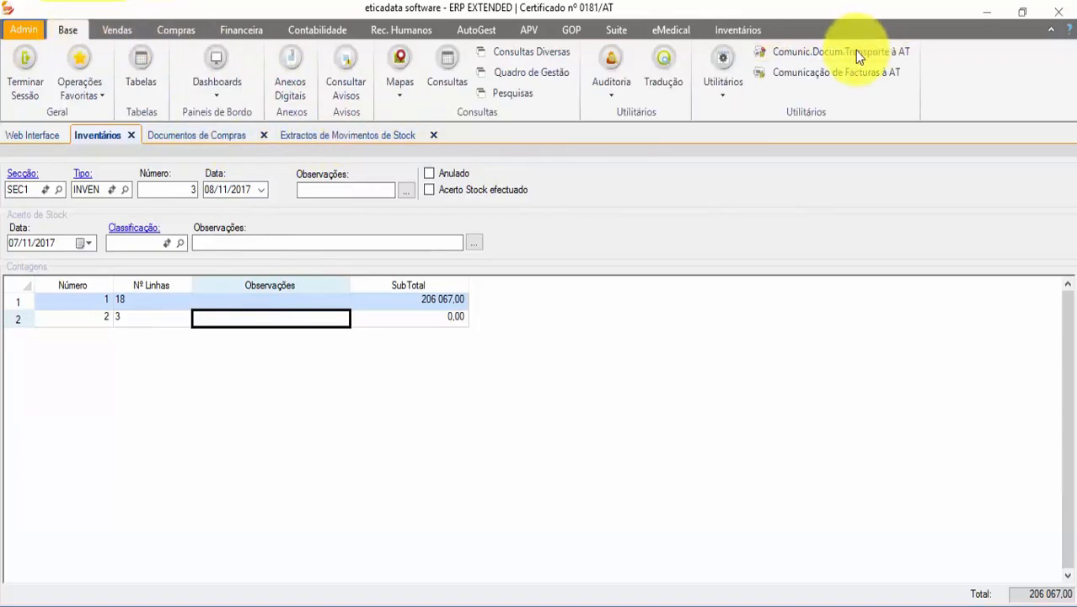
click(710, 98)
click(165, 29)
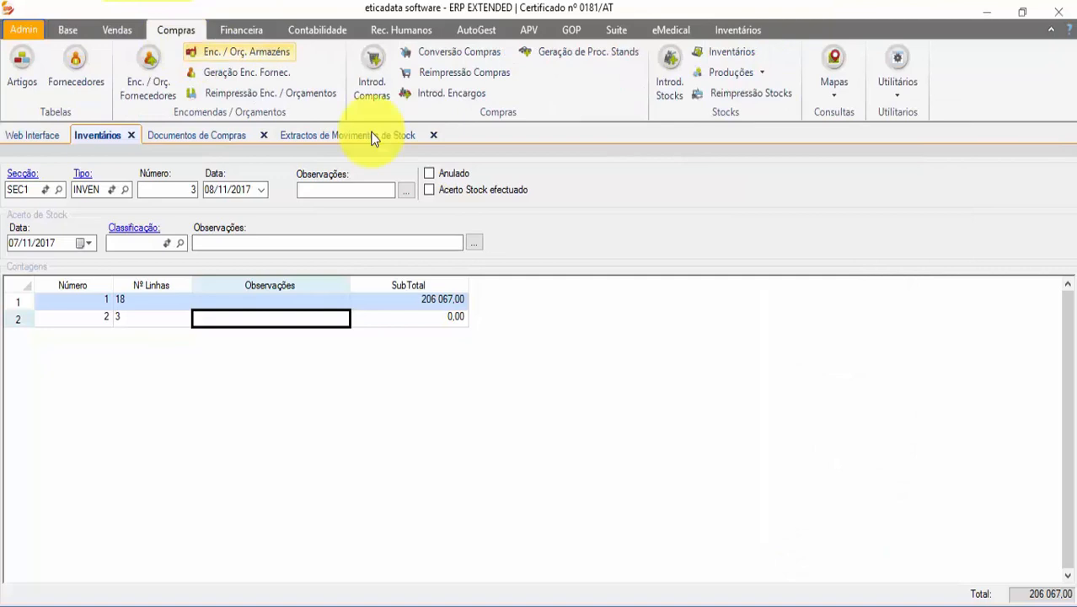
click(438, 190)
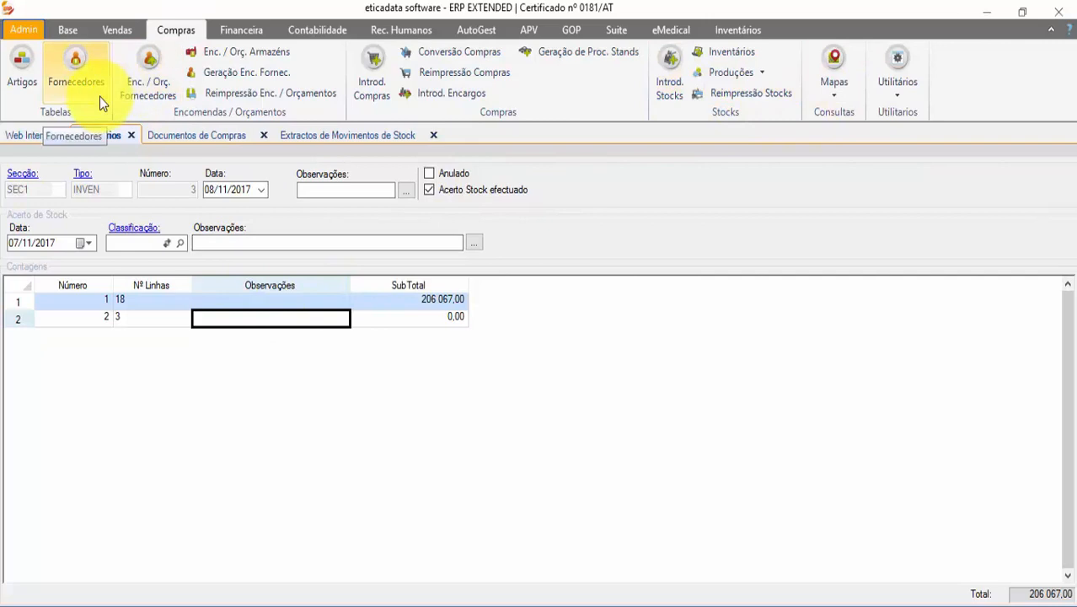
click(738, 30)
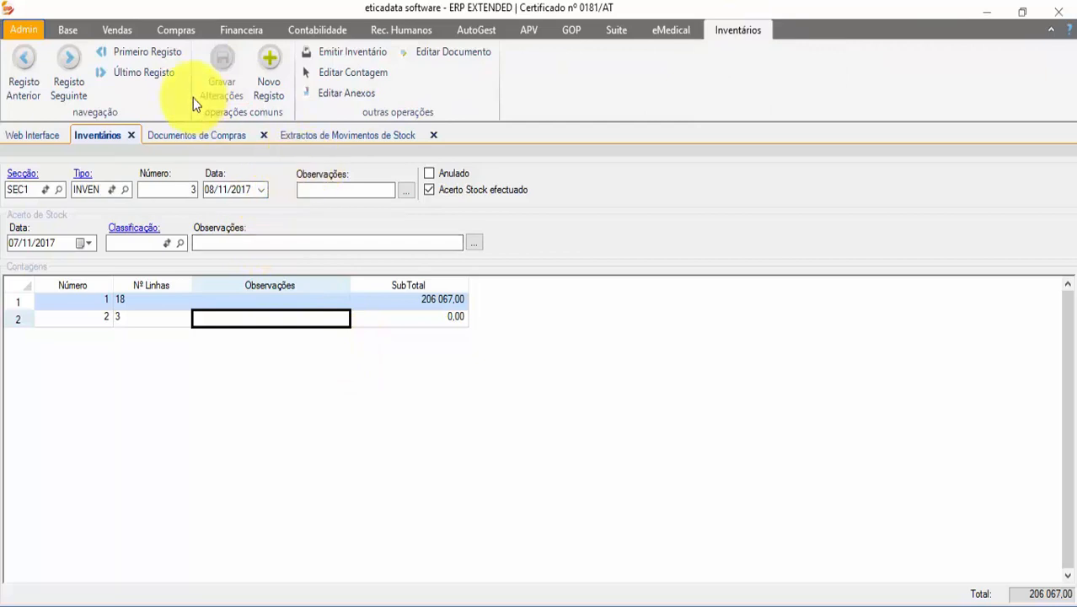
Step: Close the old stock extract and preview a new stock movements extract grouped by Artigo
click(338, 136)
click(433, 135)
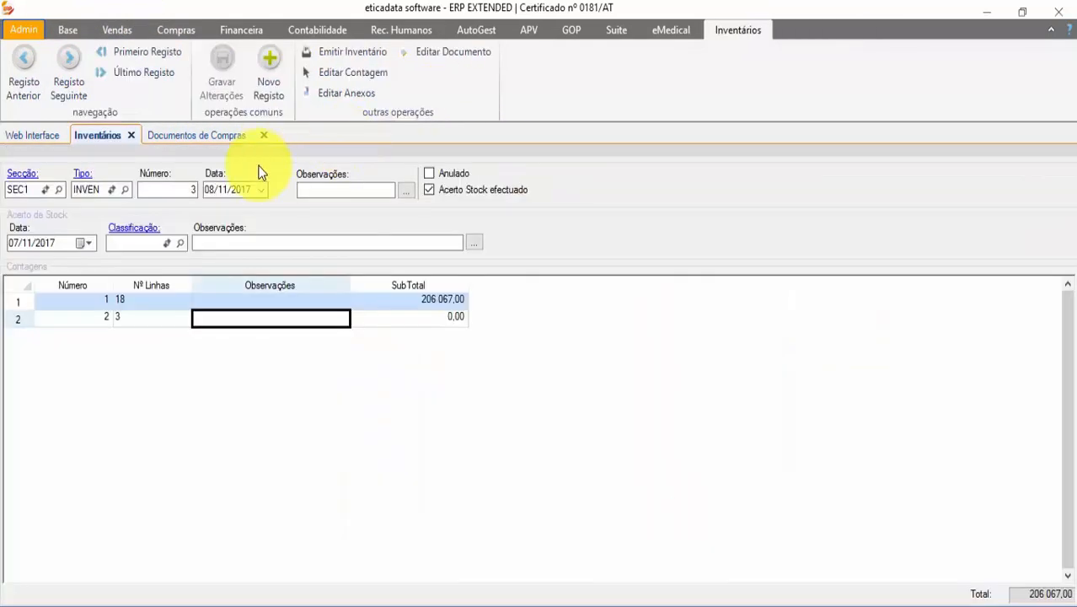
click(175, 29)
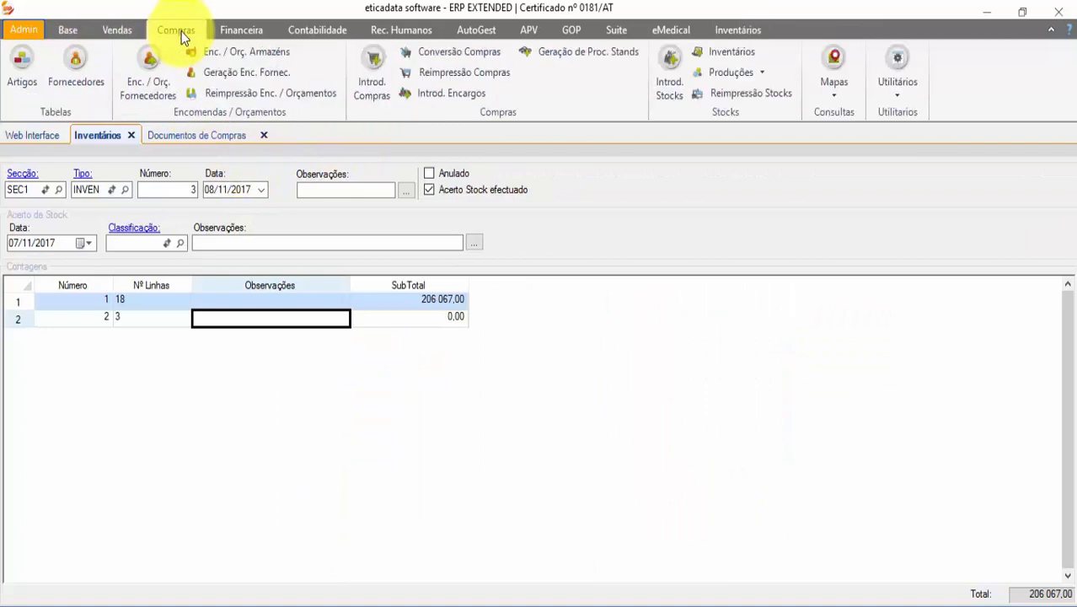
click(833, 88)
mouse_move(852, 150)
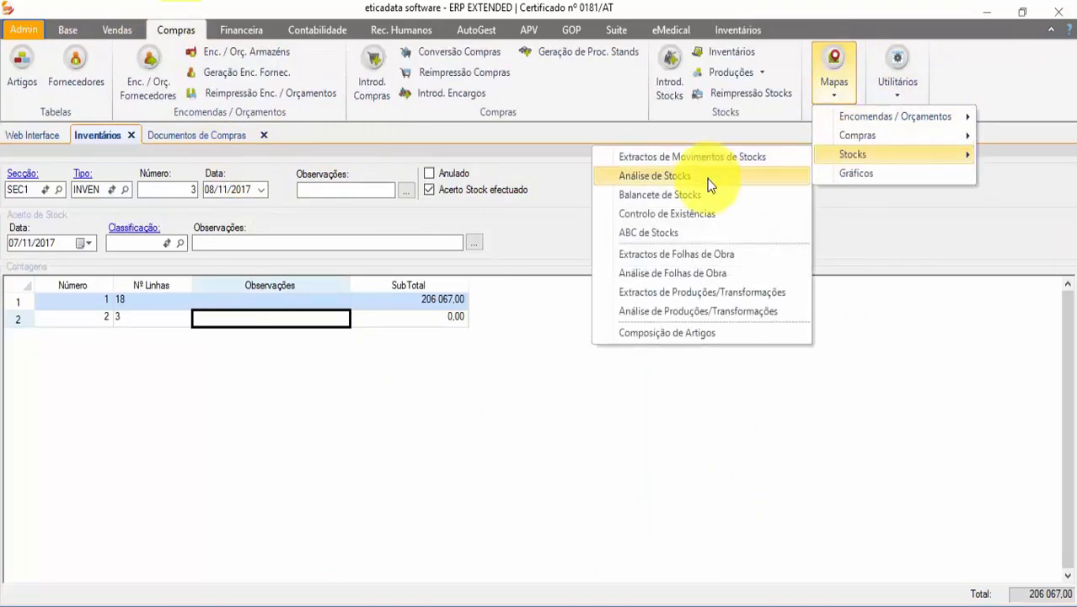
click(698, 158)
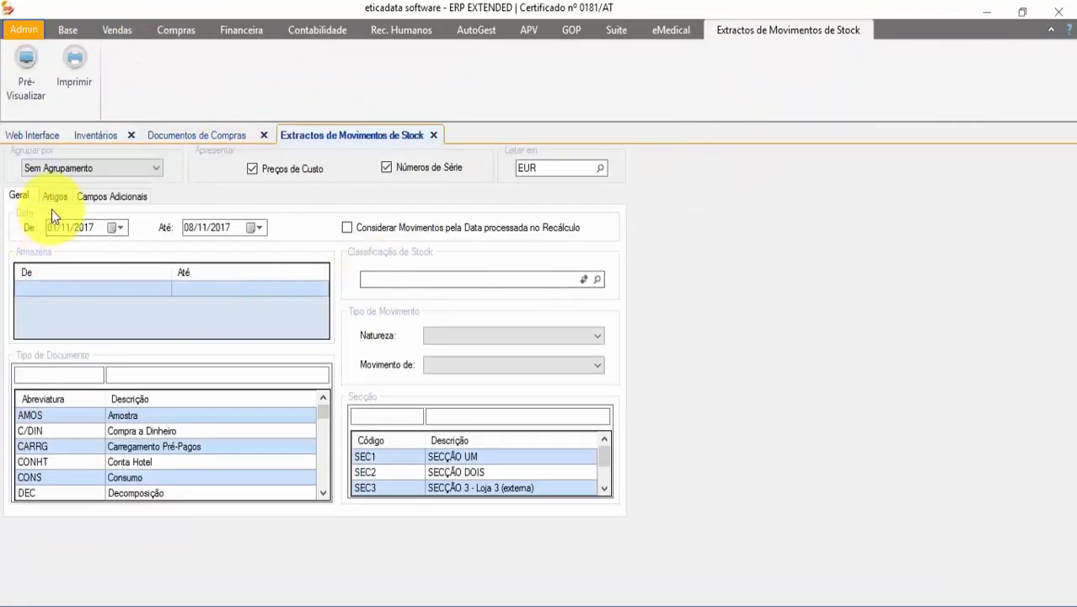
click(90, 166)
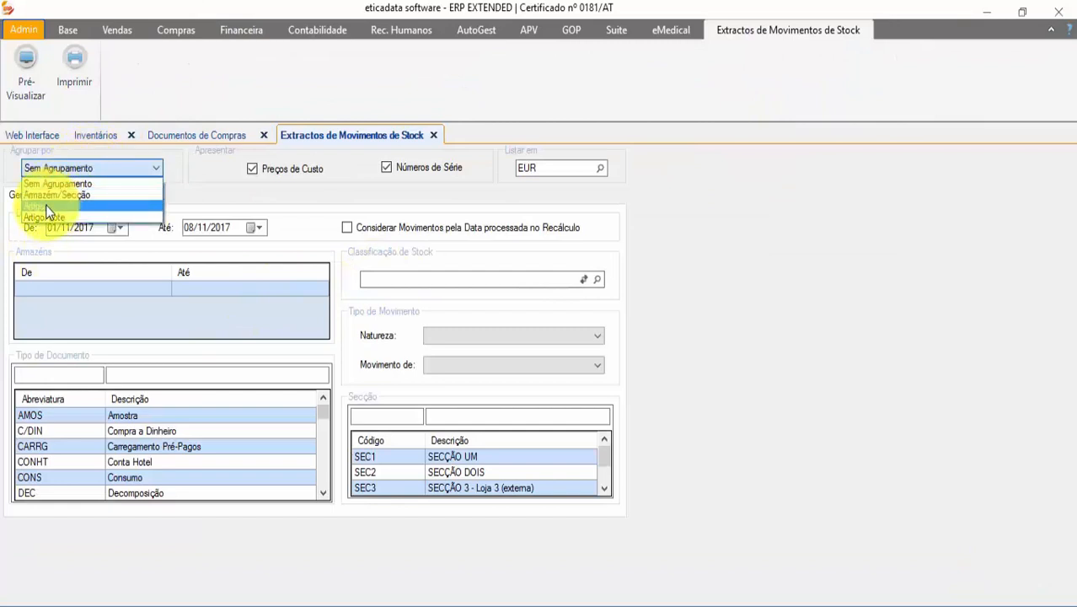
click(30, 207)
click(24, 88)
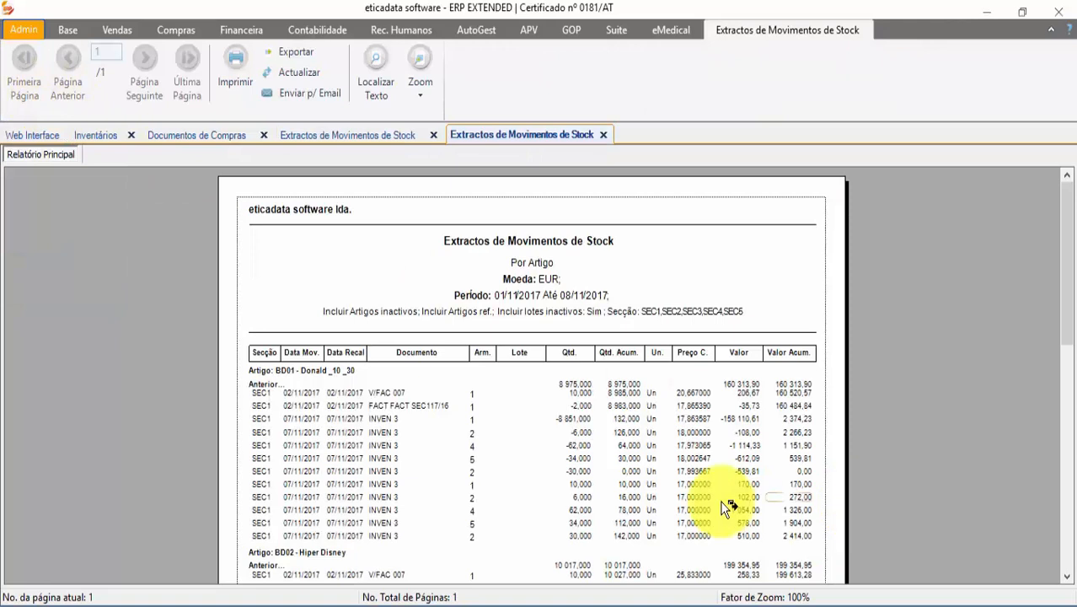
Step: Examine BD01's INVEN 3 movements in the extract, checking the accumulated quantity and value at the last exit and the entries' unit costs
scroll(532, 464, down, 8)
scroll(407, 384, up, 10)
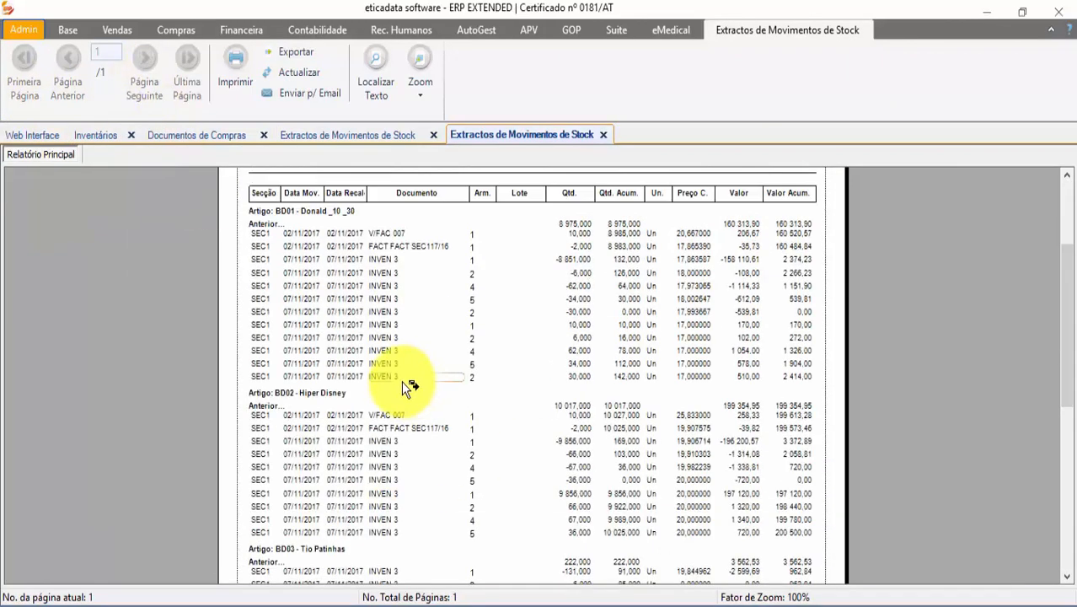
scroll(399, 380, up, 2)
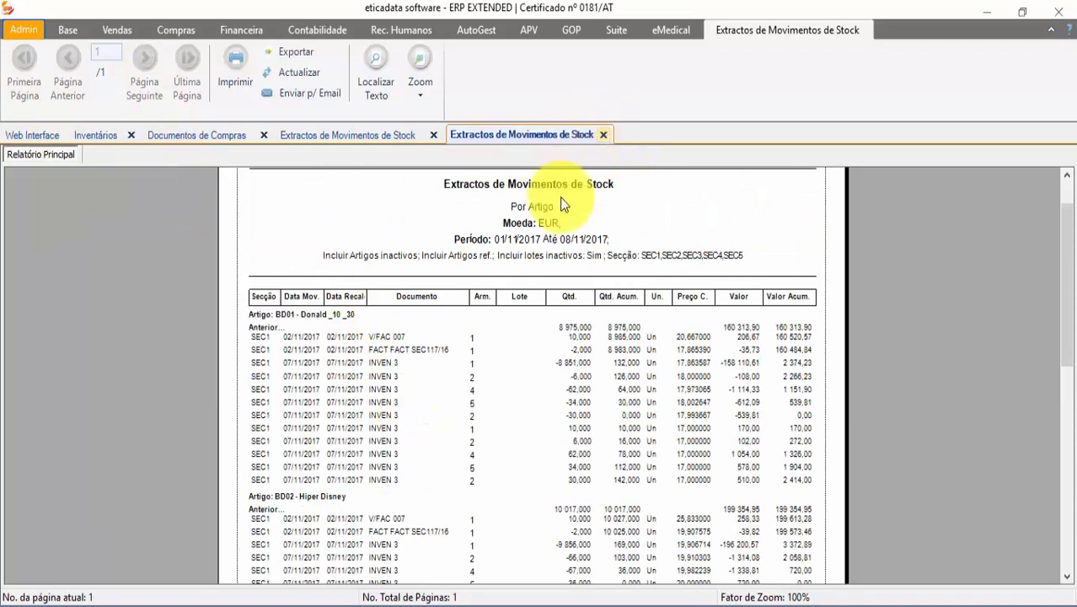
click(684, 429)
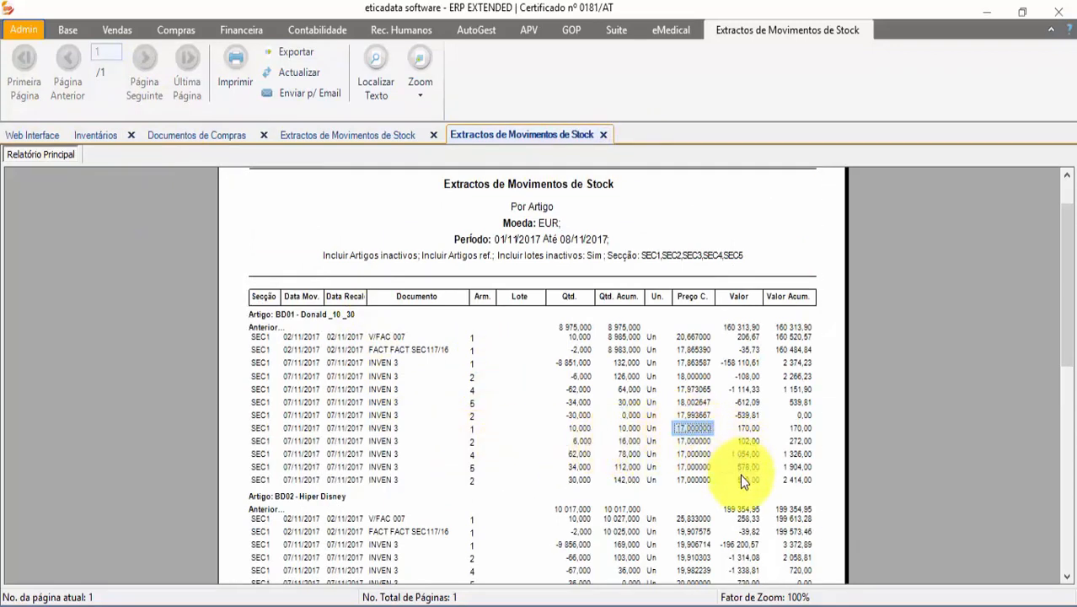
click(801, 414)
click(634, 416)
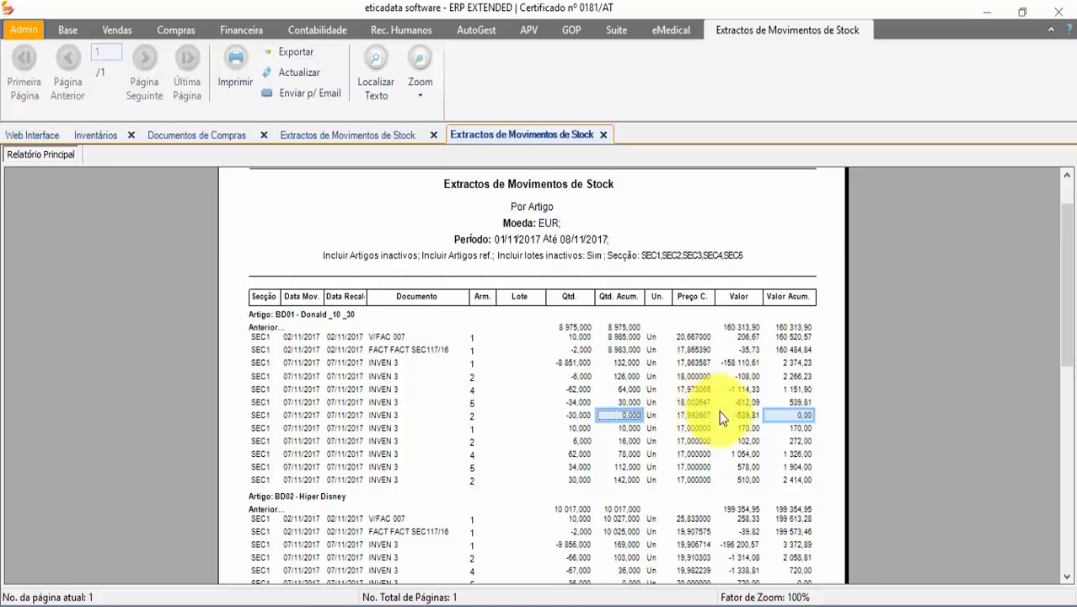
click(790, 415)
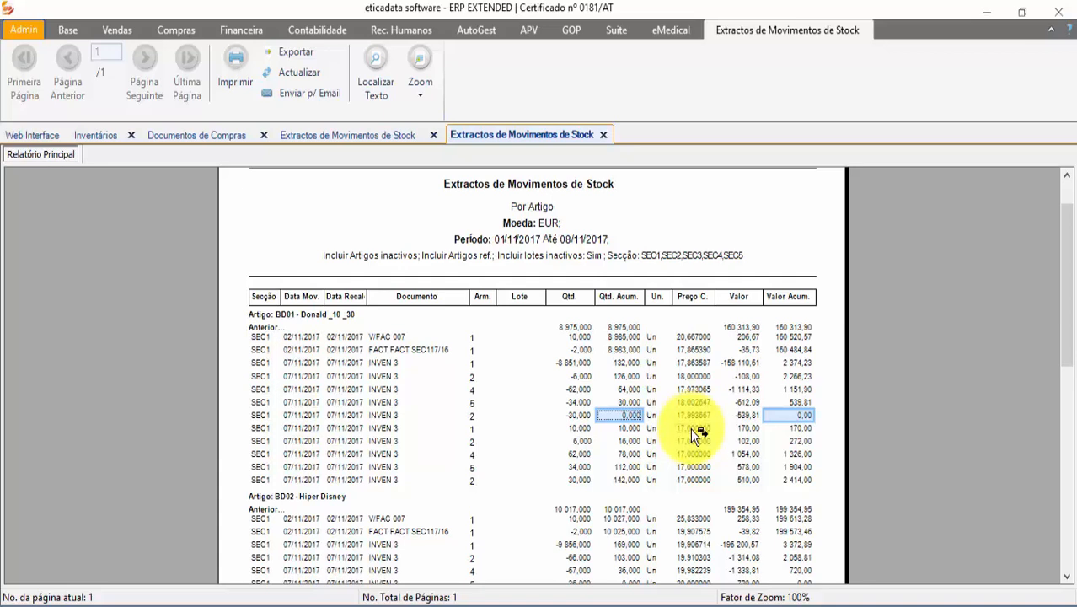
click(693, 427)
click(696, 478)
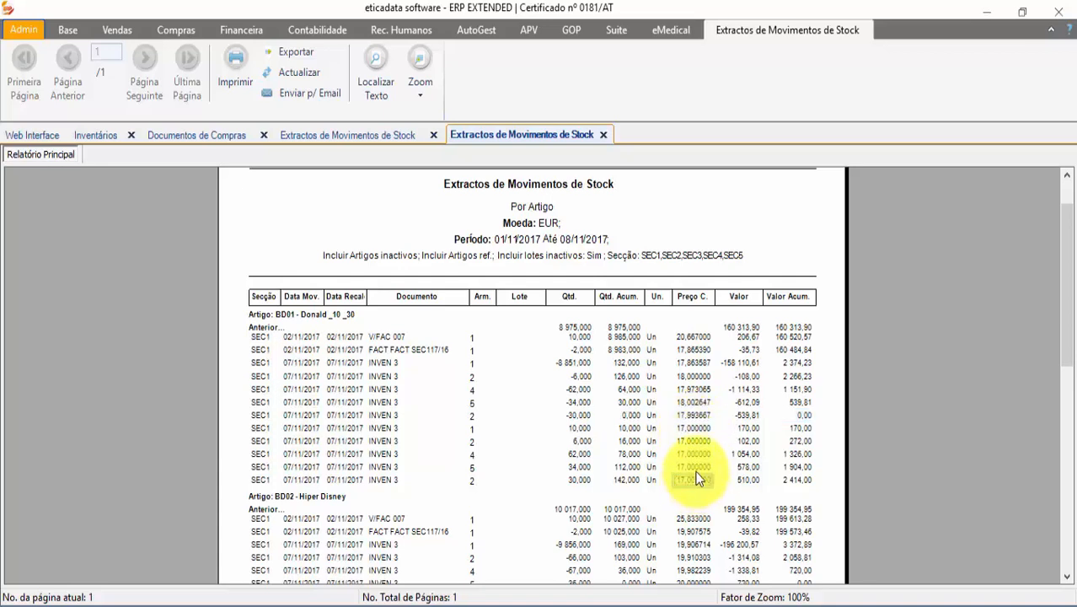
click(695, 430)
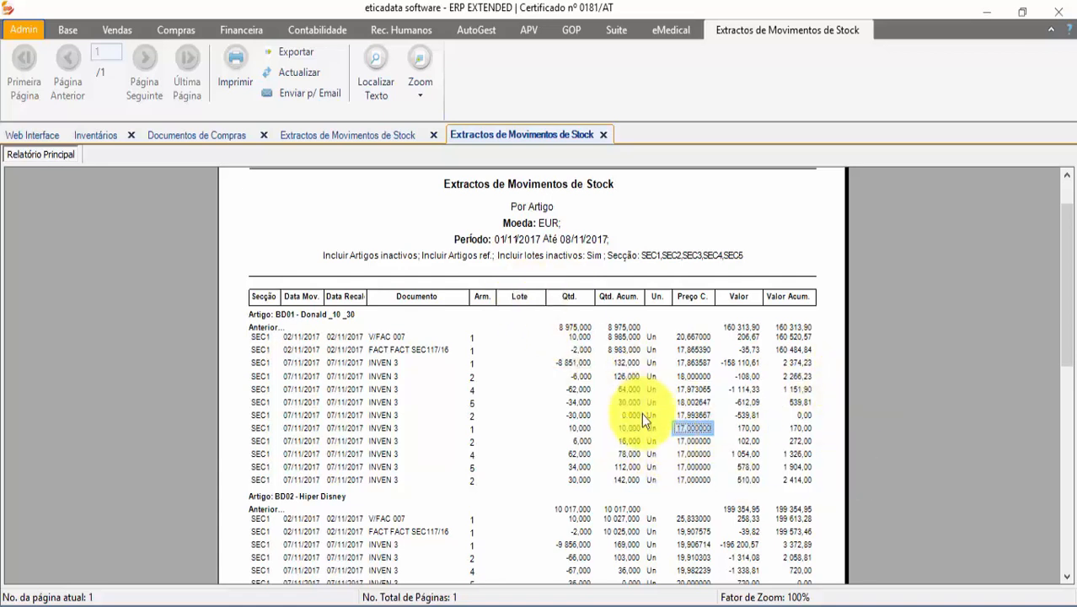
Step: Close the stock extract windows and open count 2 of inventory 3 to review its BD01 lines
click(604, 134)
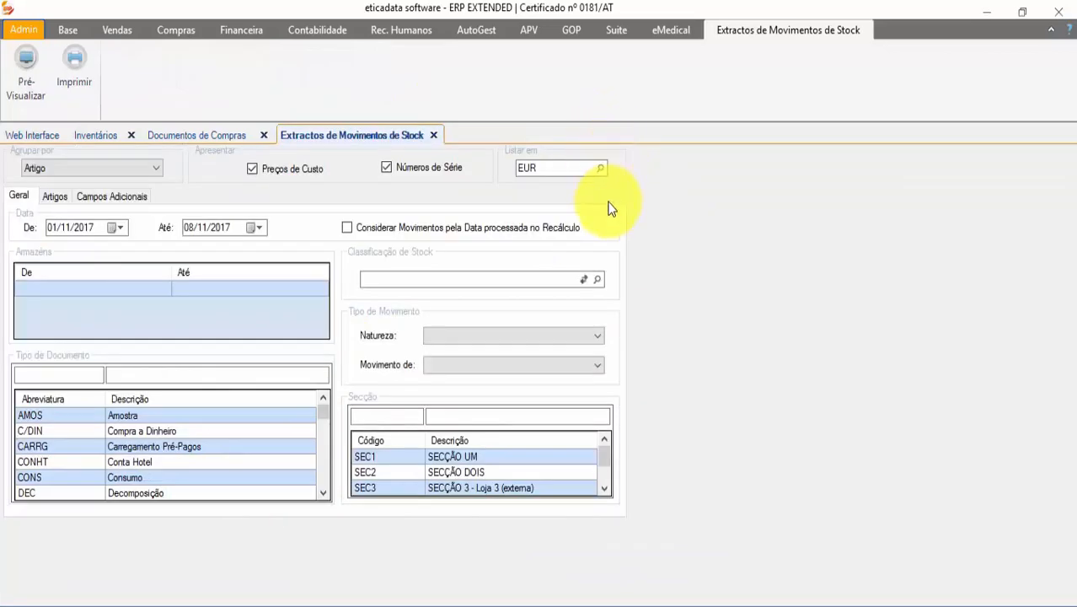
click(433, 135)
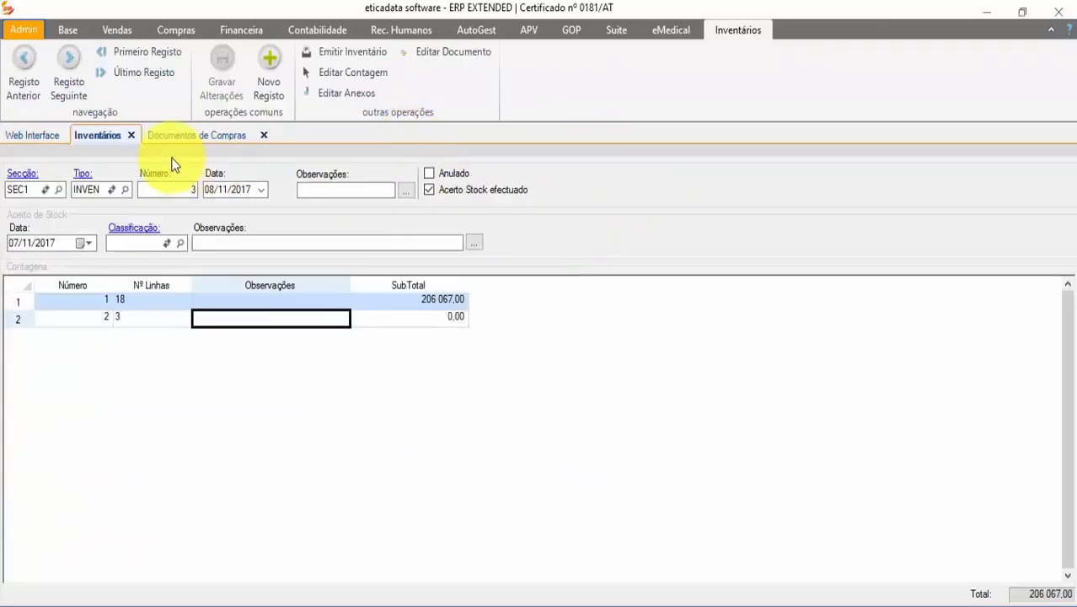
click(348, 75)
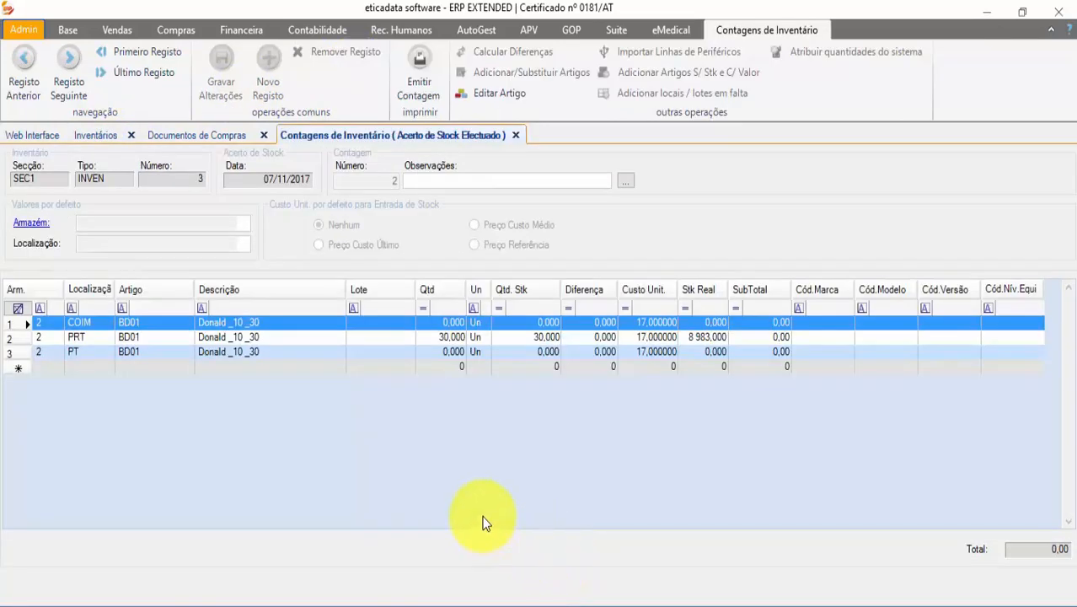
Step: Close the locked count, then reopen count 2 of inventory 3 to check its BD01 lines and close it
click(515, 135)
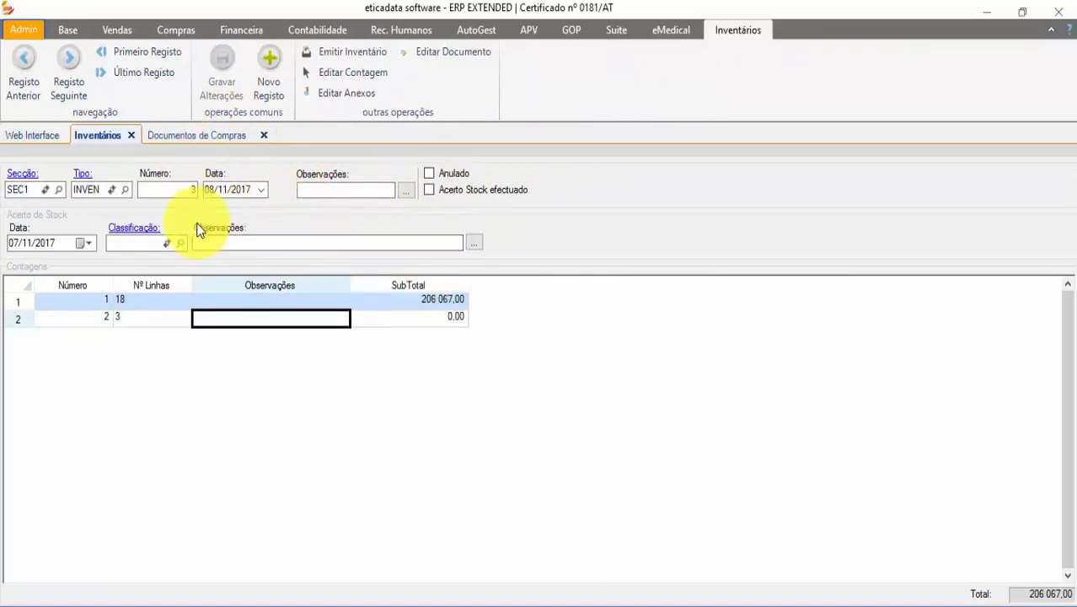
click(343, 74)
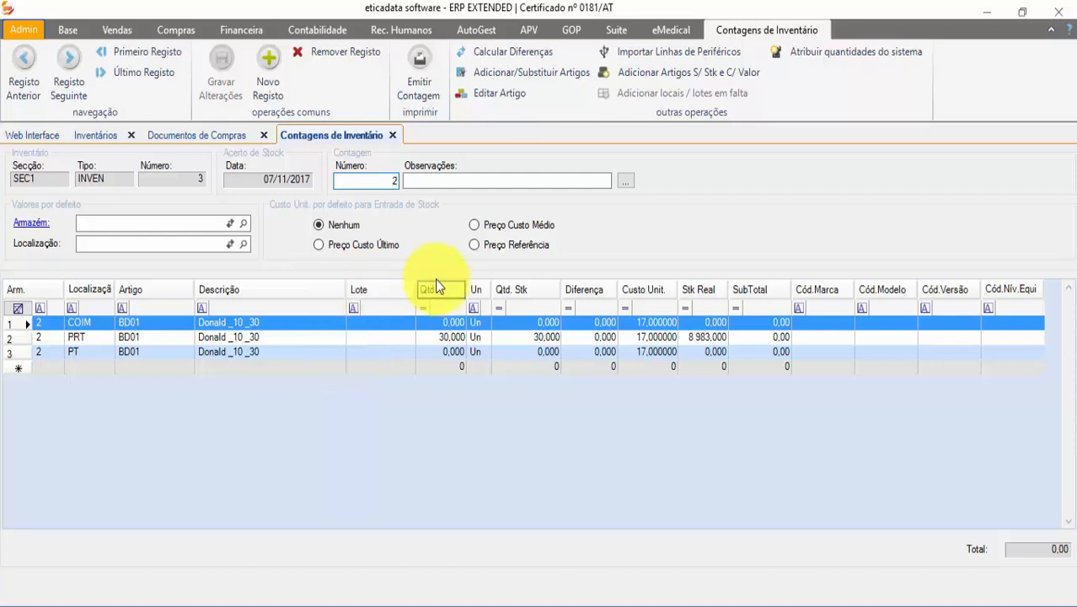
click(392, 136)
Step: Open the Extractos de Movimentos de Stock report from the purchasing maps
click(185, 136)
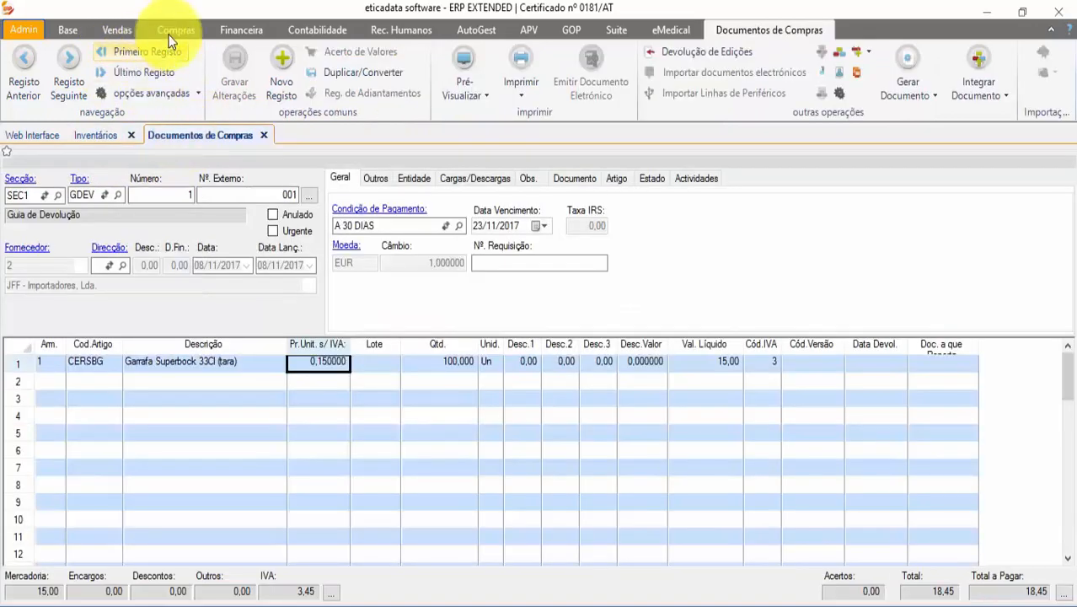
click(172, 32)
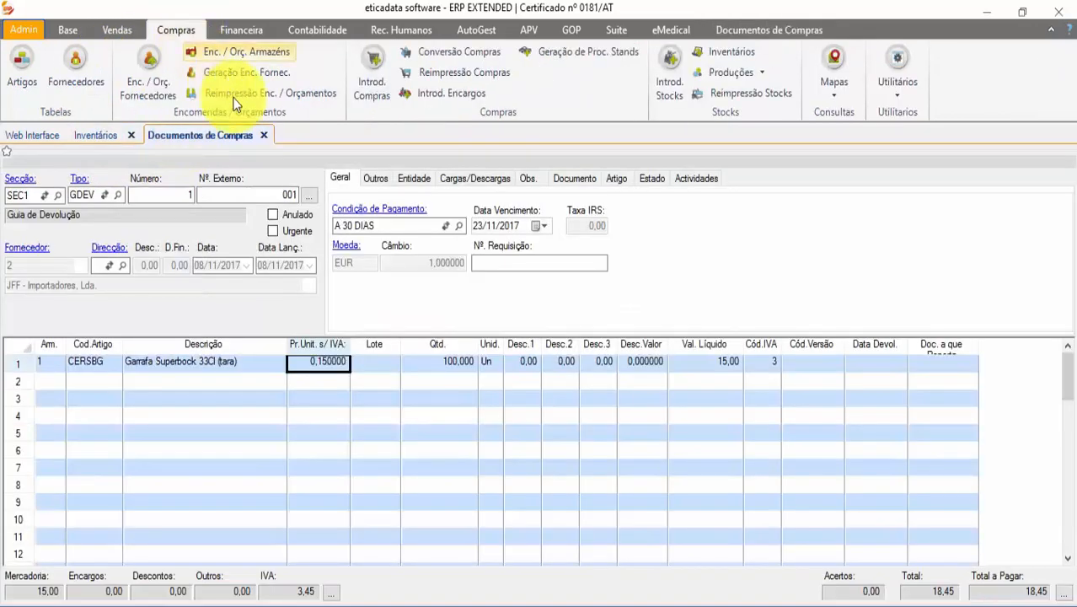
click(837, 89)
mouse_move(868, 155)
click(698, 161)
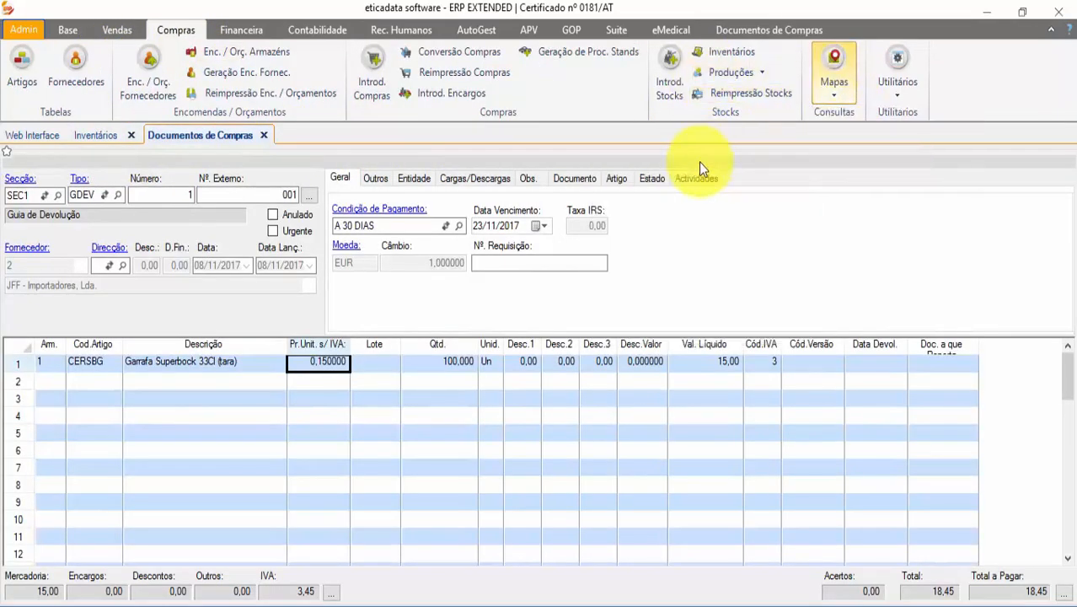
Step: Group the stock movements extract by Artigo, set its start date to 01/01/2015 and preview it
click(126, 168)
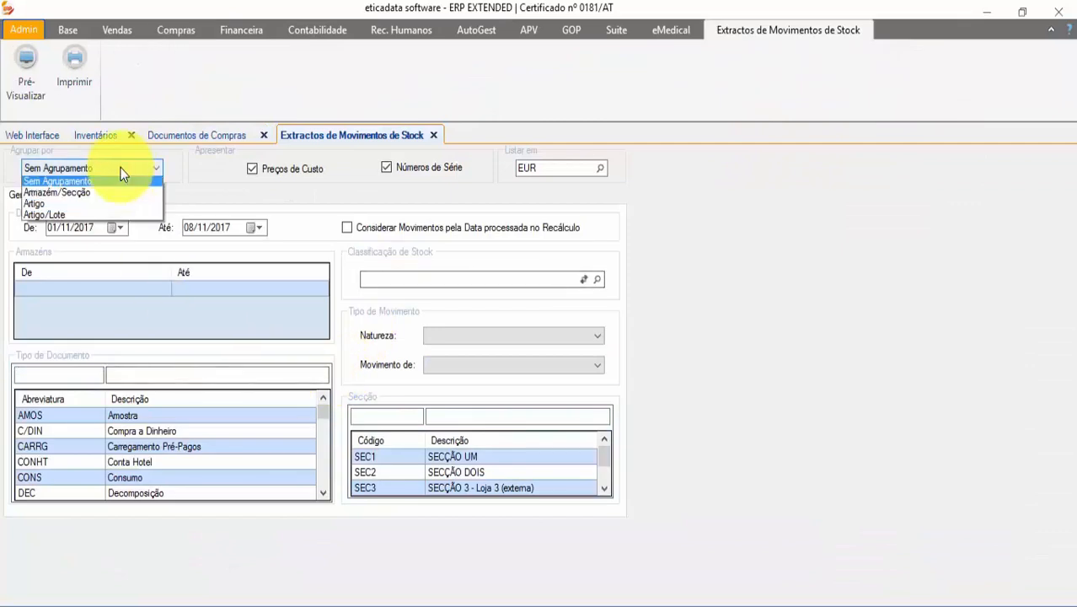
click(46, 208)
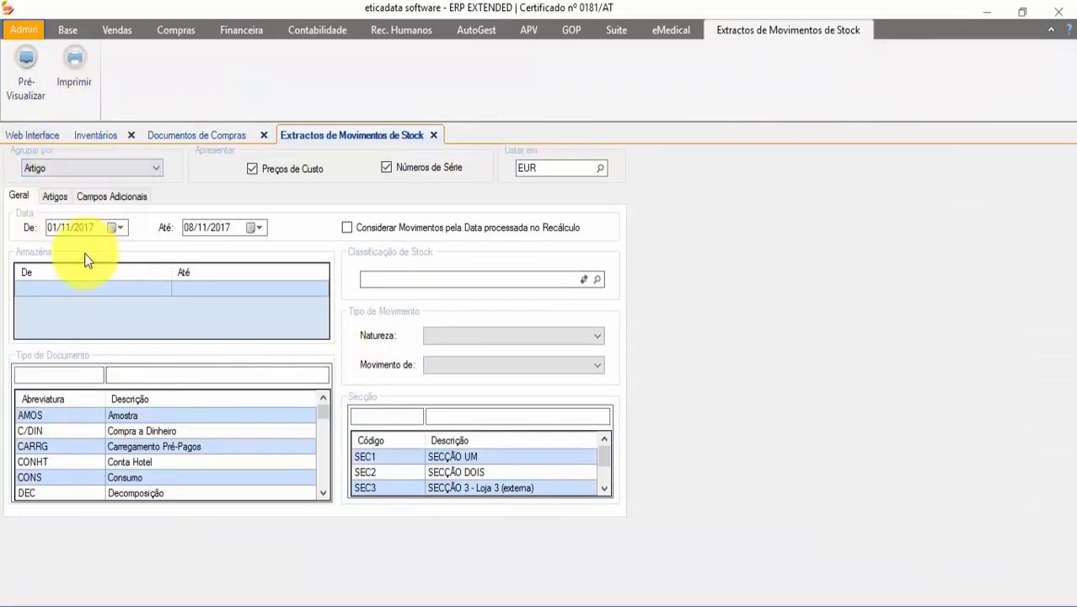
click(63, 227)
text(01/201)
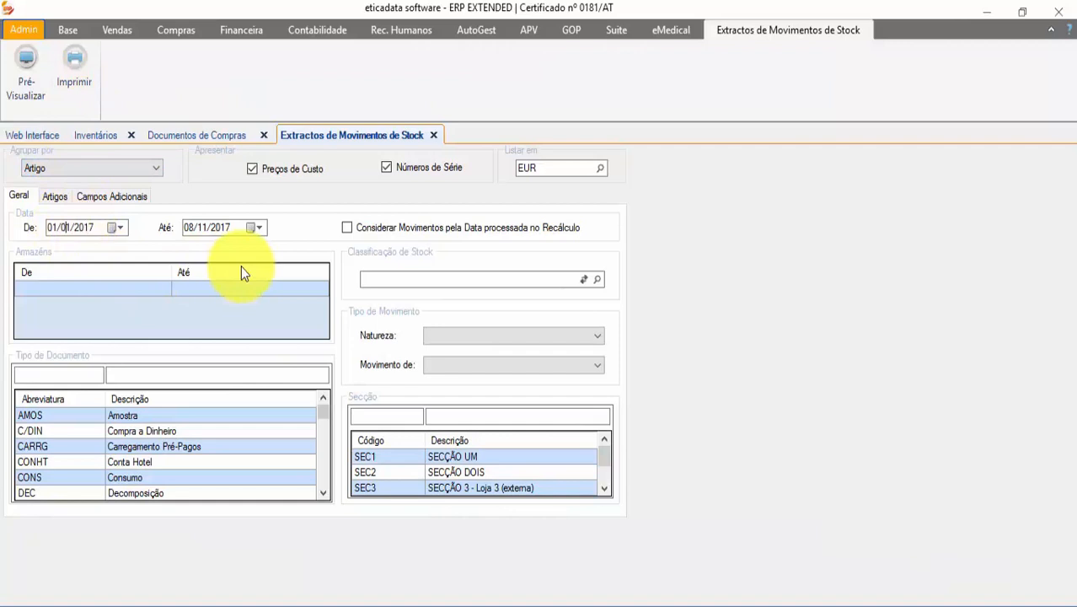
text(5)
click(32, 89)
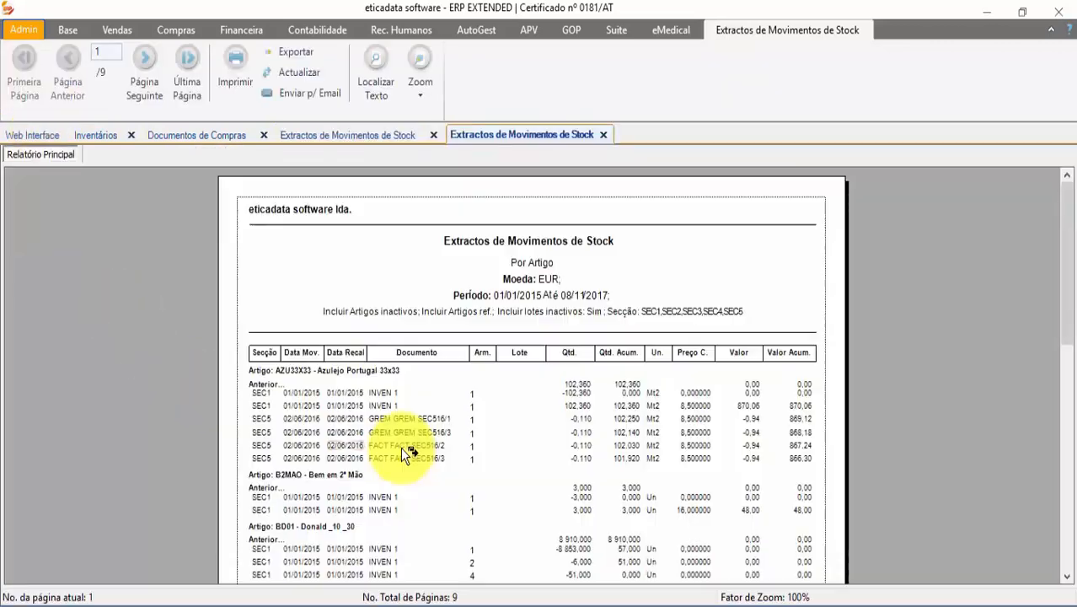
Step: Examine the first five pages of the extract, looking through each article's inventory movements, accumulated quantities and cost prices
scroll(512, 438, down, 10)
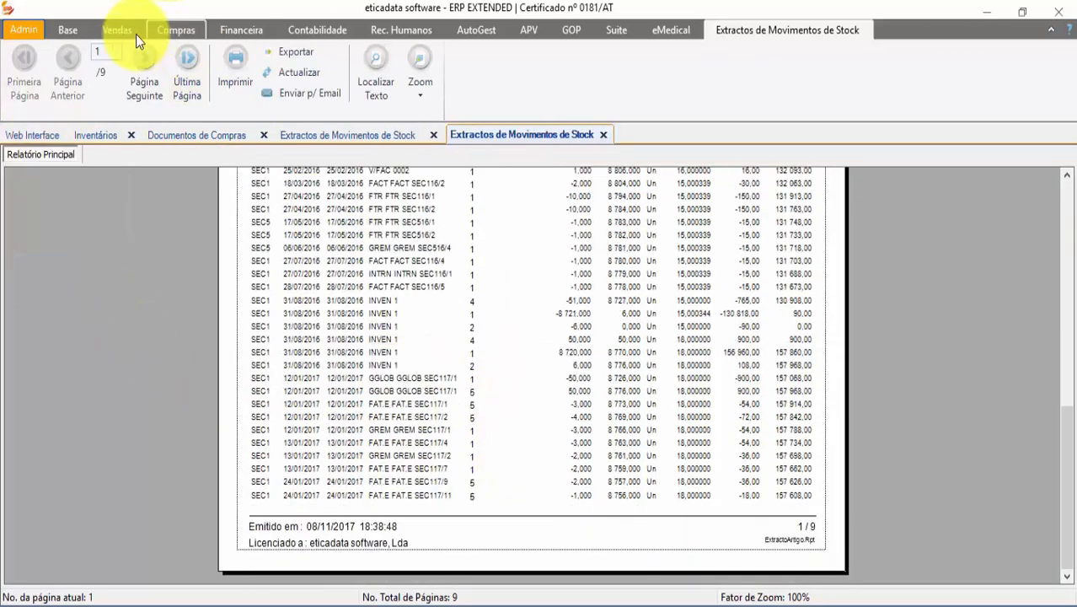
click(144, 72)
scroll(470, 422, down, 10)
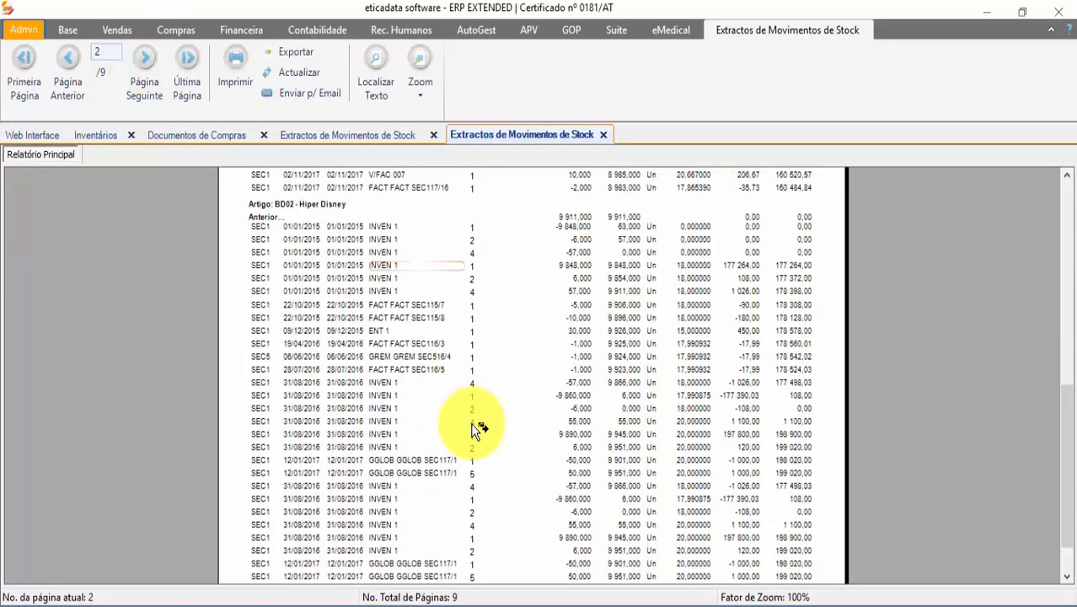
scroll(471, 432, up, 9)
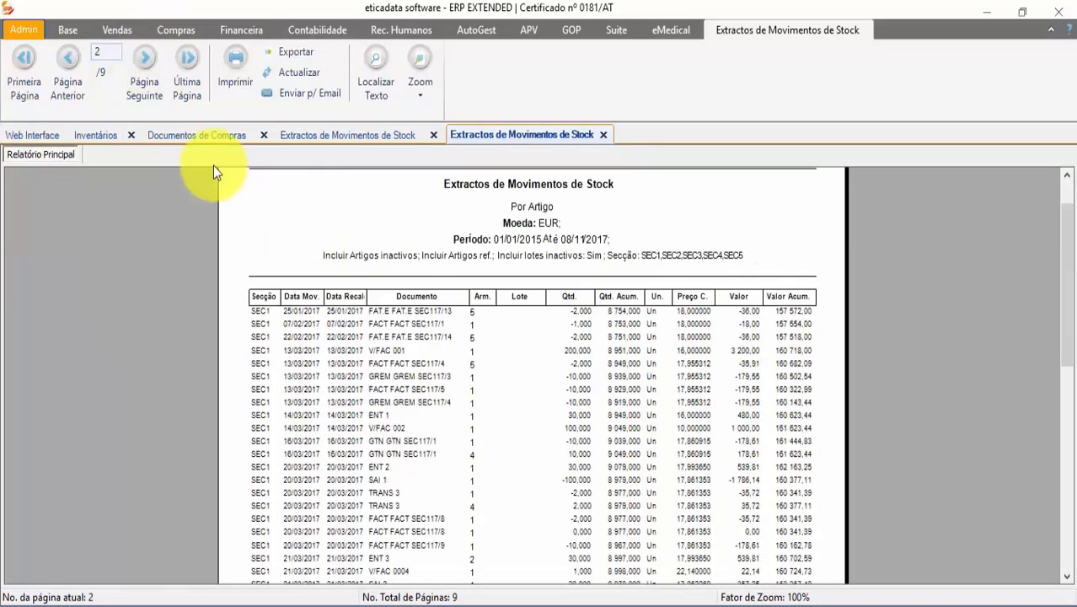
click(145, 71)
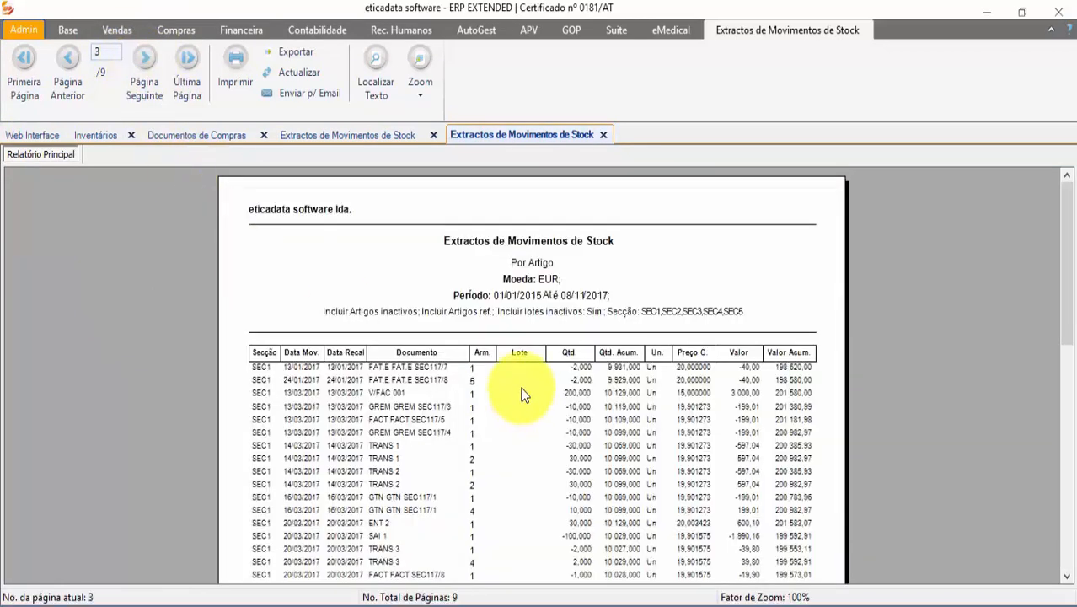
scroll(510, 392, down, 10)
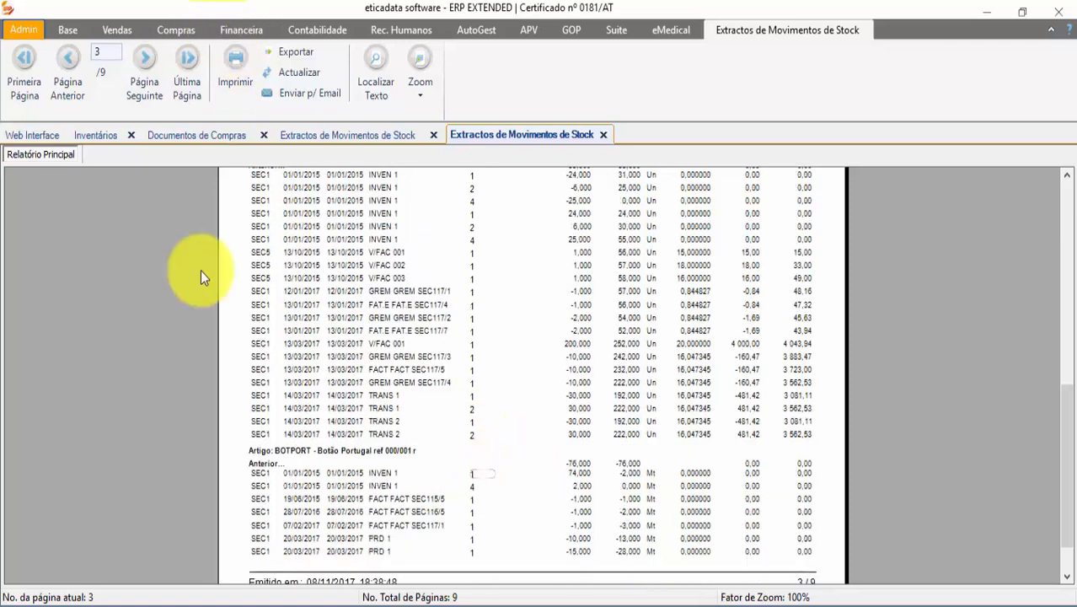
click(149, 67)
scroll(515, 411, down, 10)
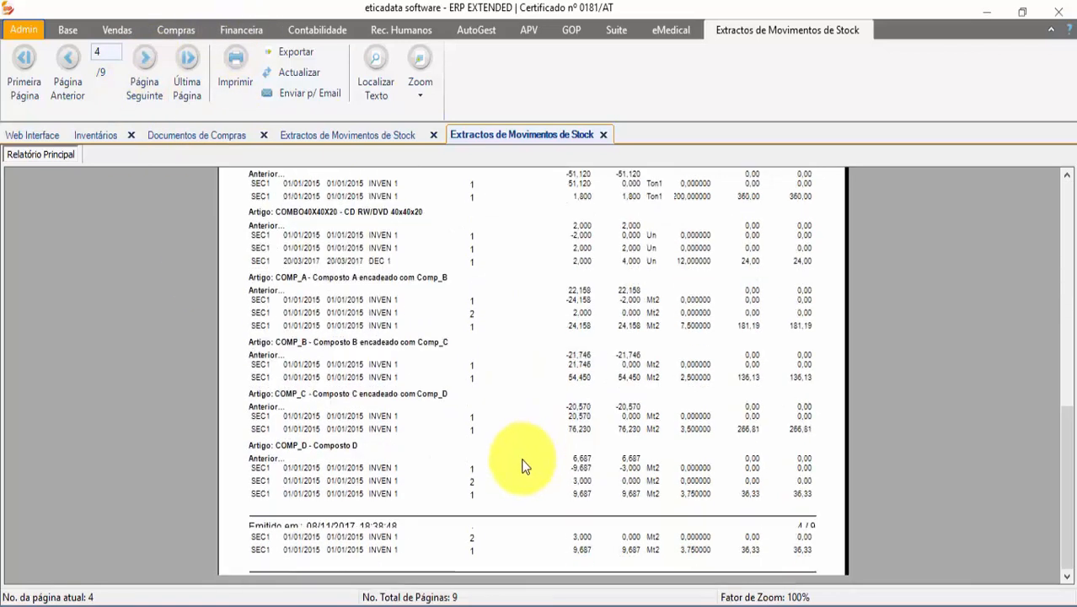
scroll(497, 428, up, 10)
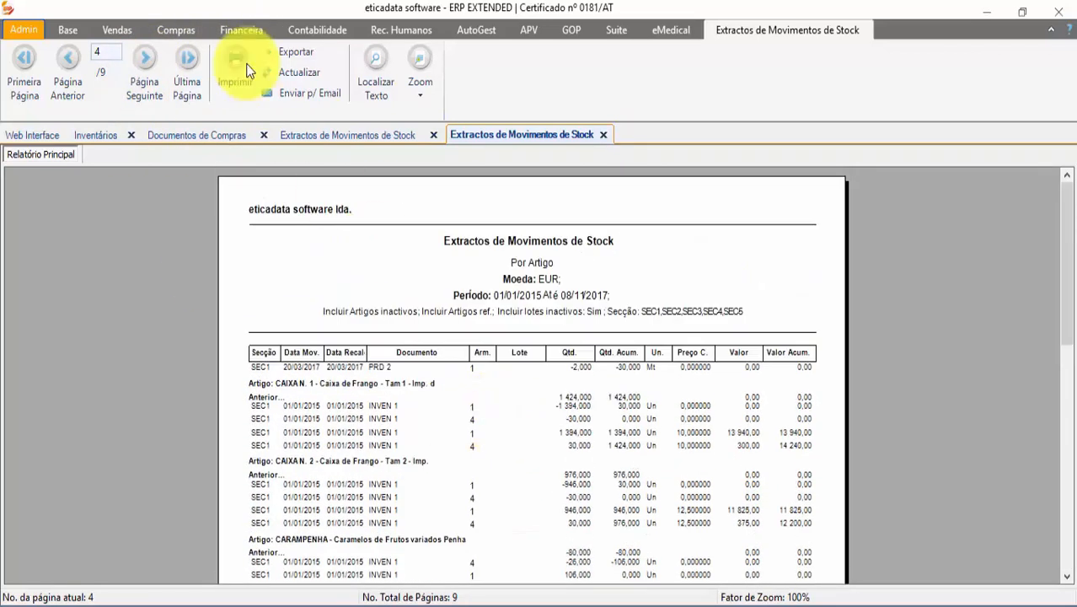
click(150, 67)
scroll(535, 444, down, 5)
scroll(534, 441, up, 5)
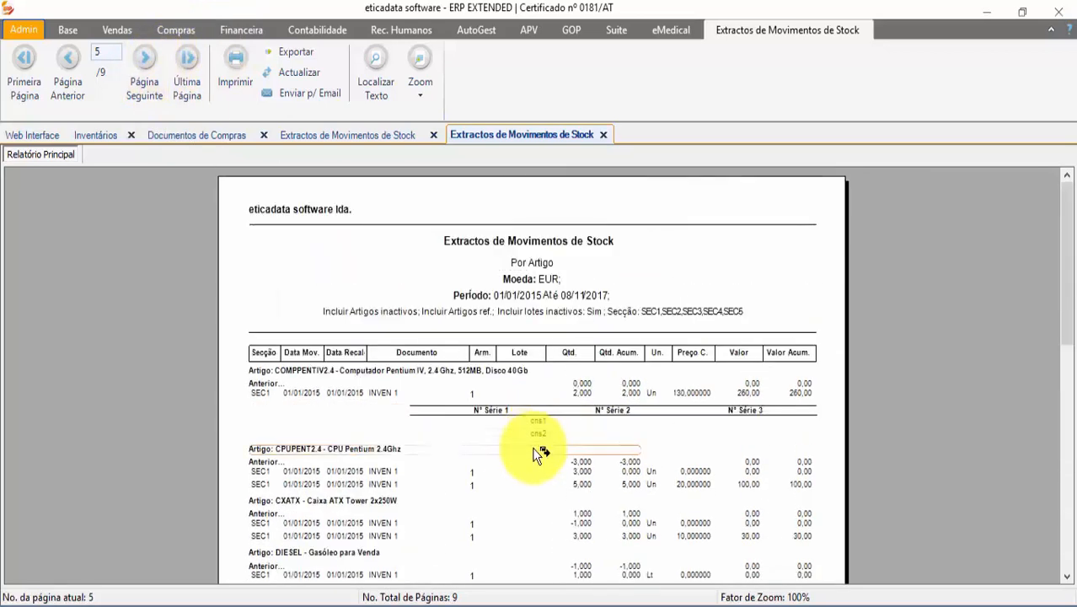
scroll(538, 459, down, 8)
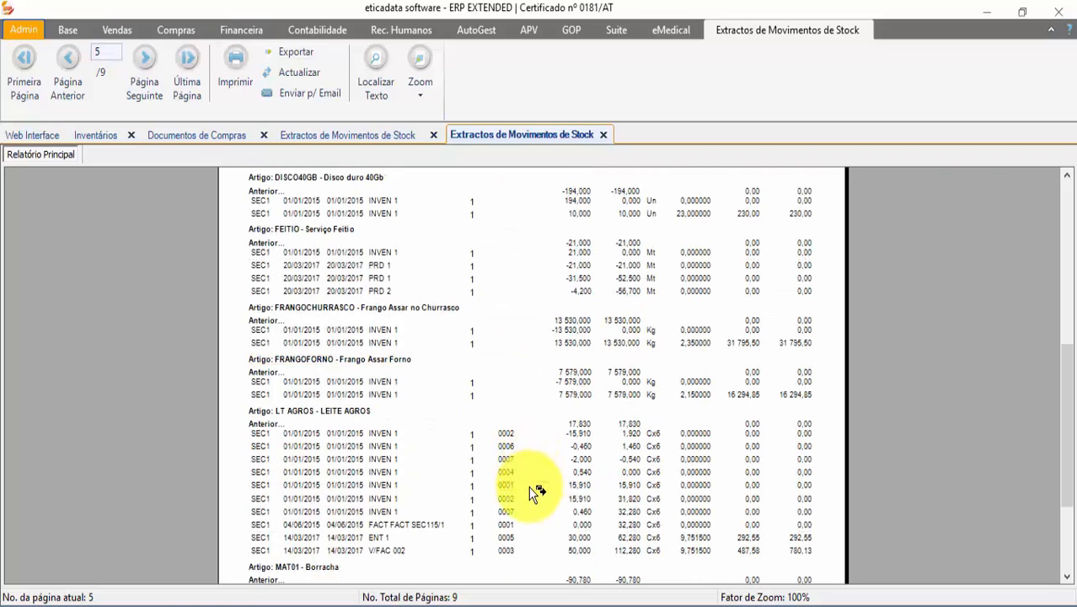
scroll(533, 492, down, 4)
scroll(487, 438, up, 5)
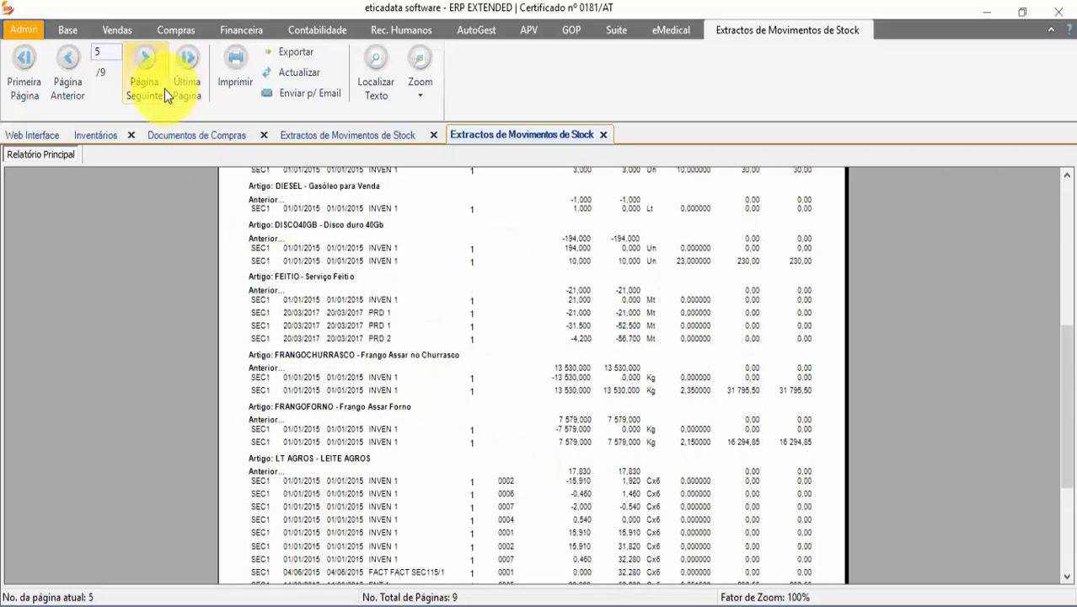
Step: Close the preview, filter the extract by article code mon* and preview it again
click(603, 134)
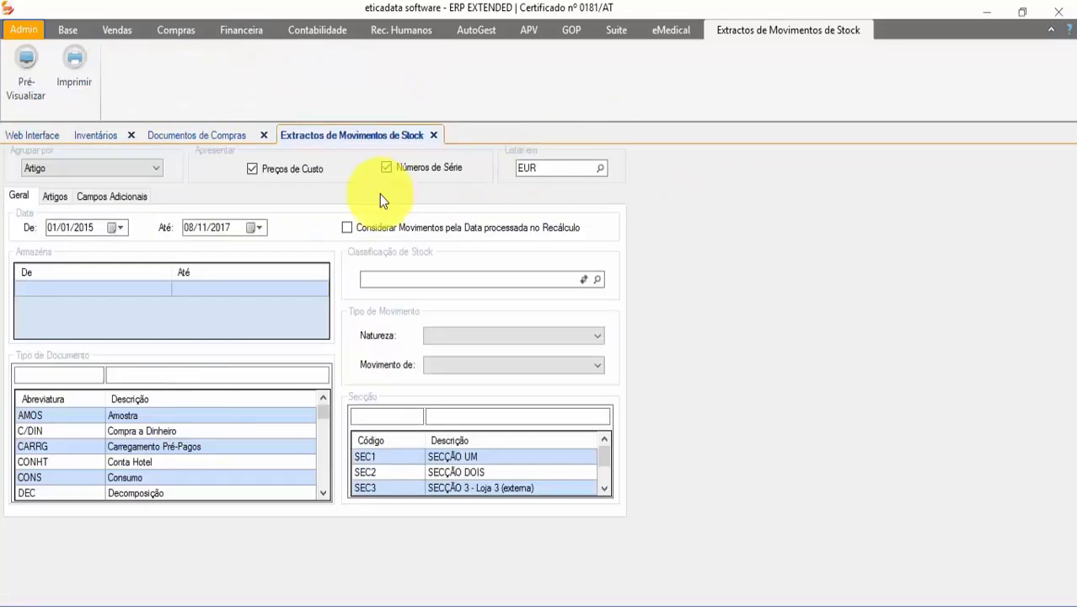
click(54, 196)
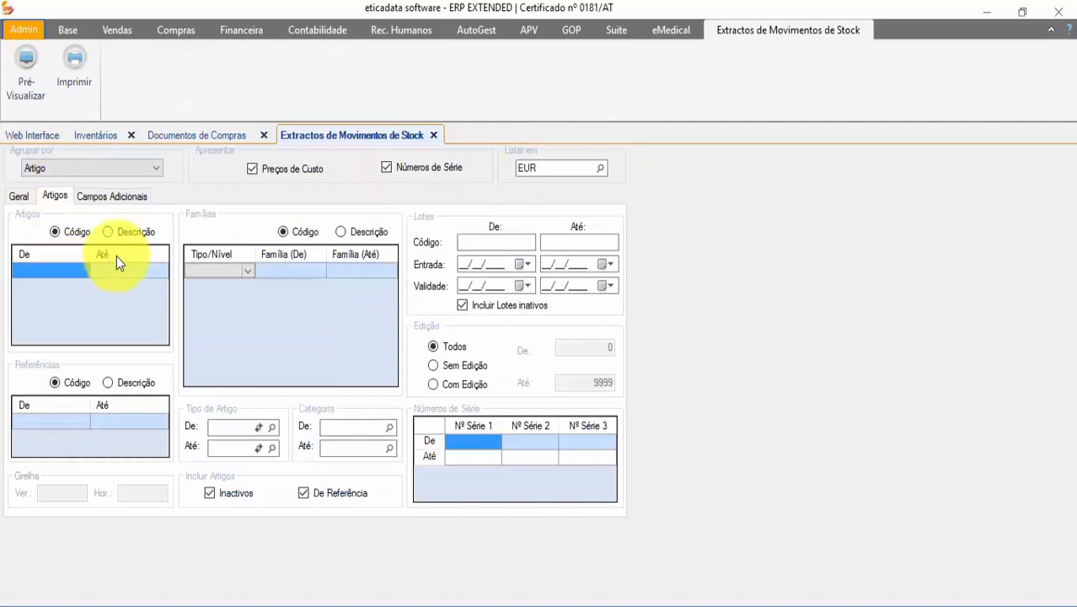
text(mon*)
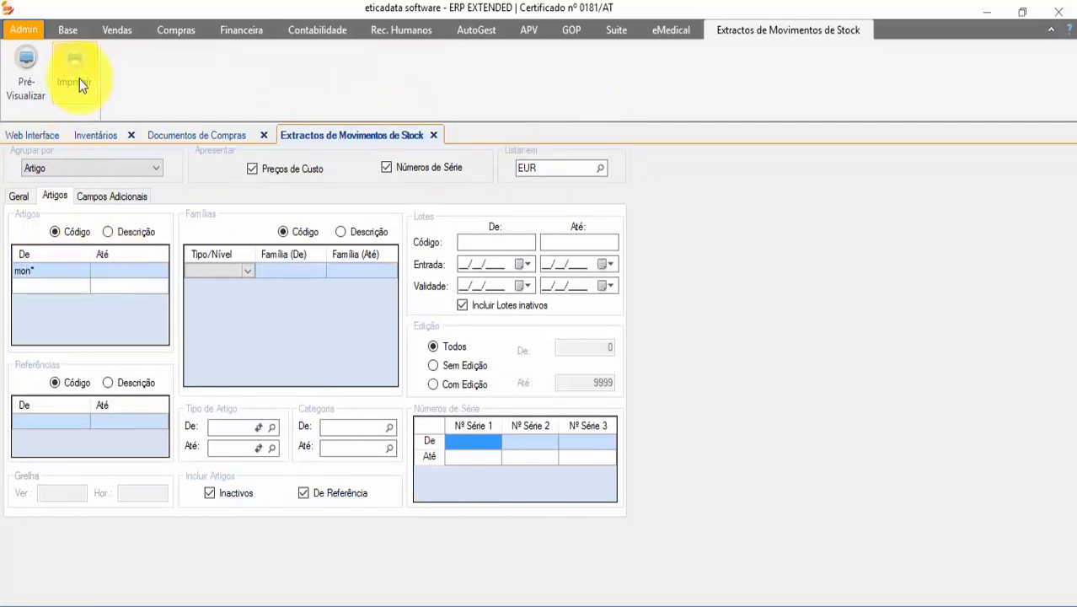
click(18, 73)
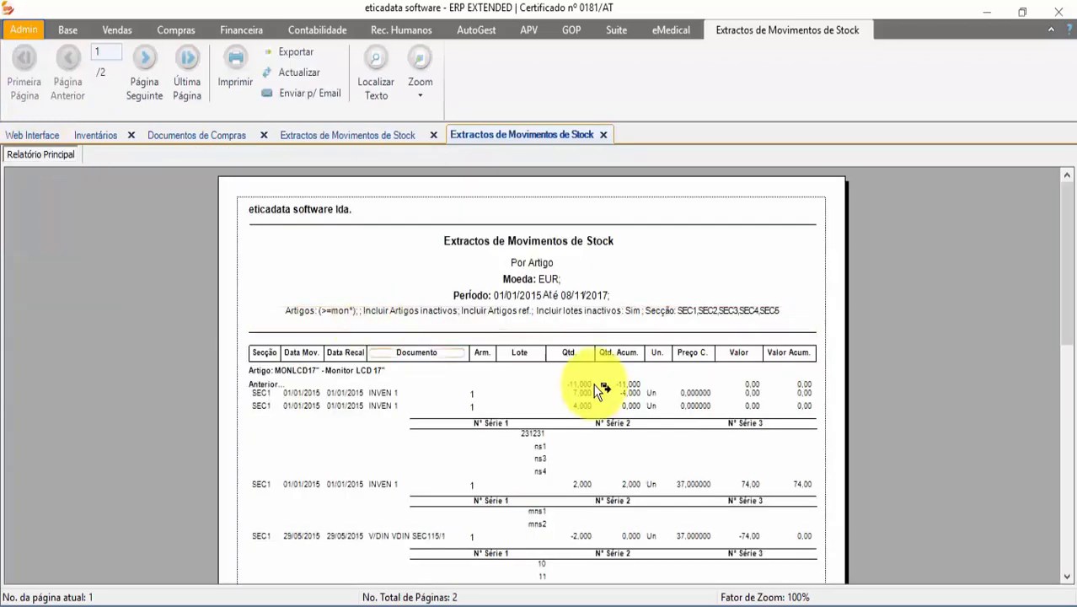
Step: Examine the INVEN 1 movements of MONLCD17", checking the quantities, accumulated values and serial-numbered entry
scroll(598, 458, down, 1)
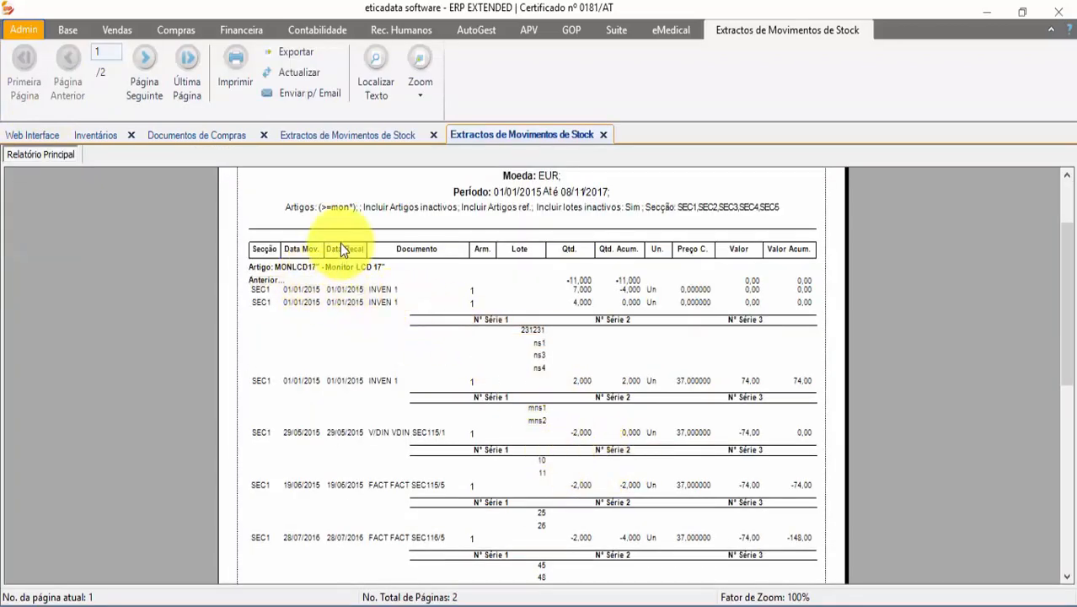
click(323, 265)
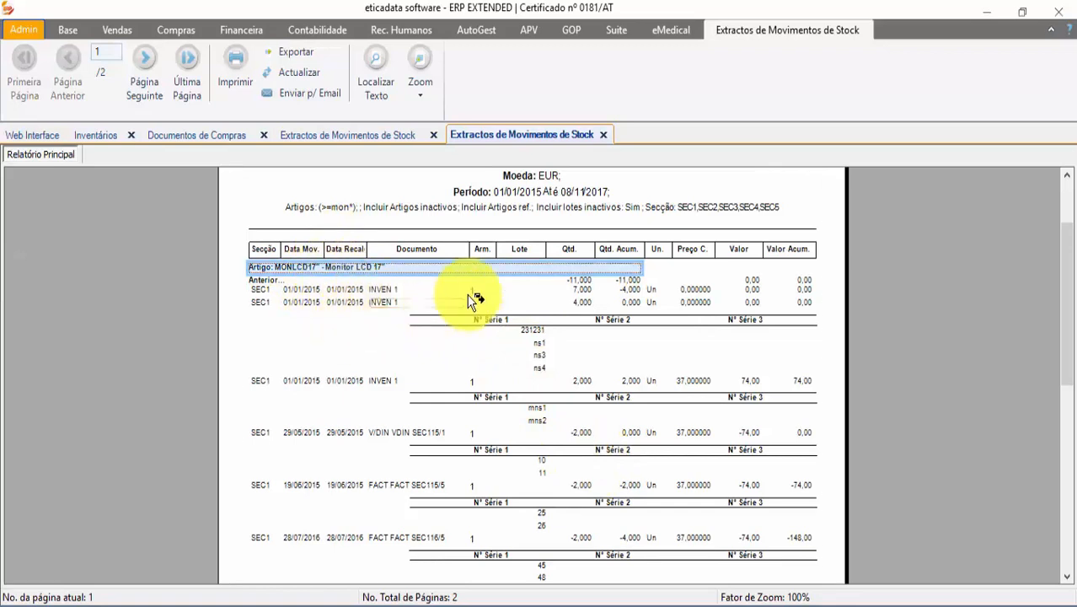
click(581, 289)
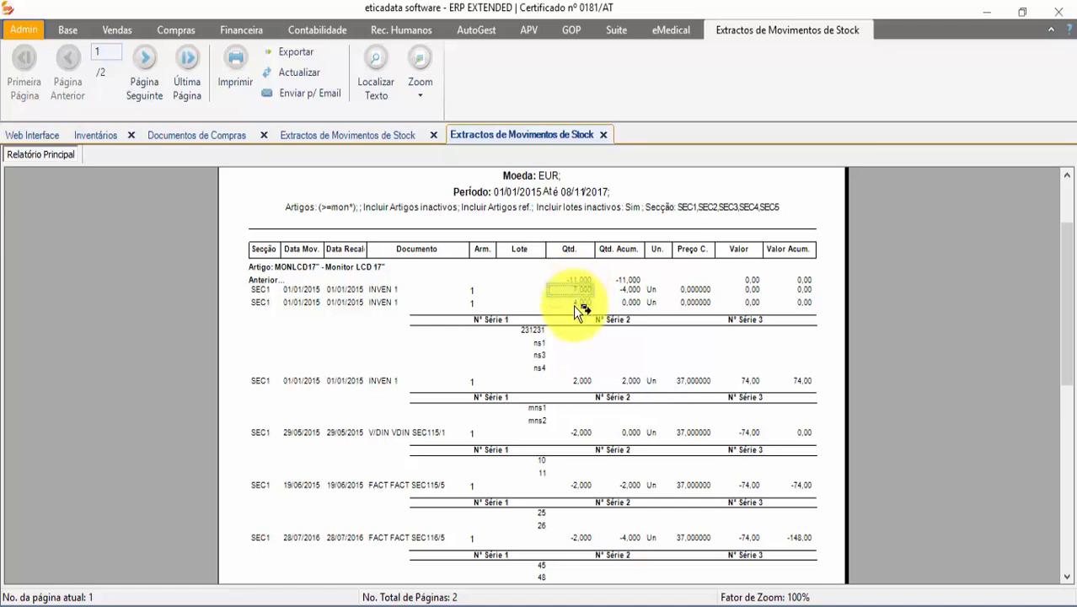
click(391, 292)
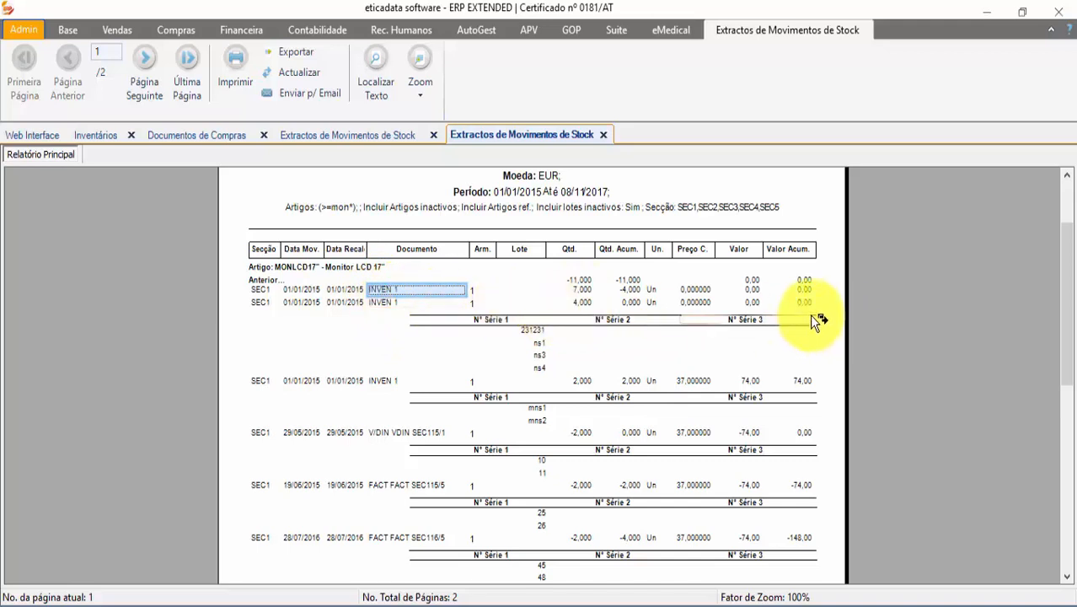
click(807, 292)
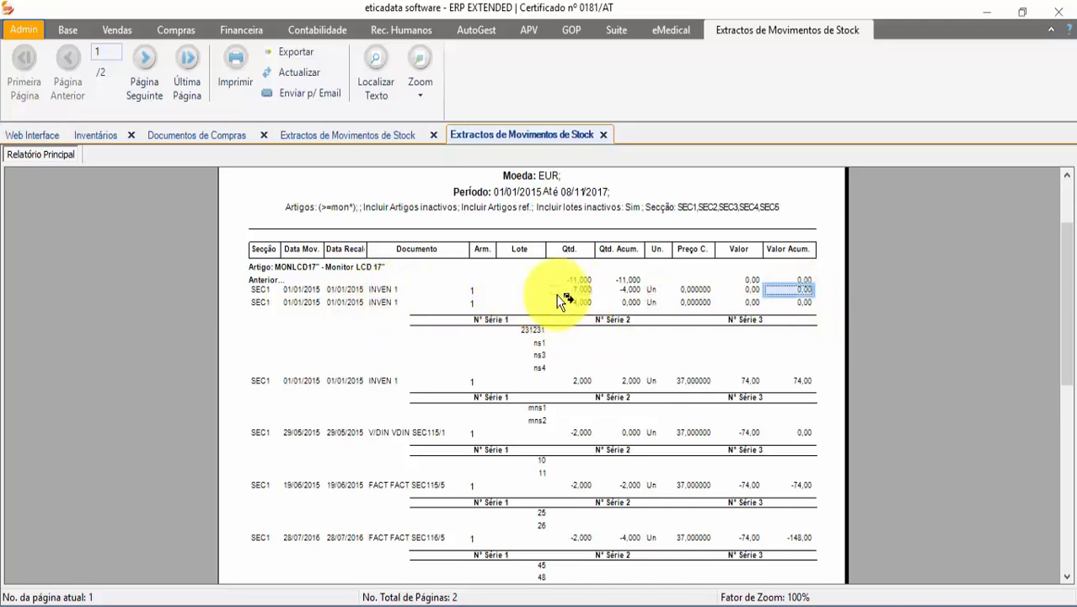
click(576, 380)
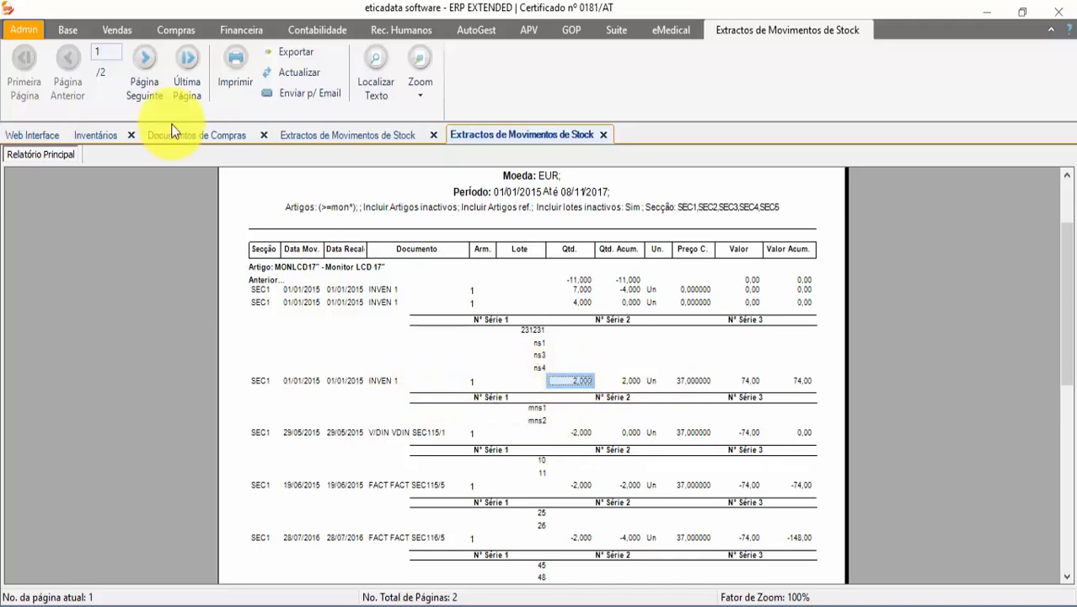
Step: Open count 2 of inventory 3 and start a new count line for warehouse 1
click(99, 135)
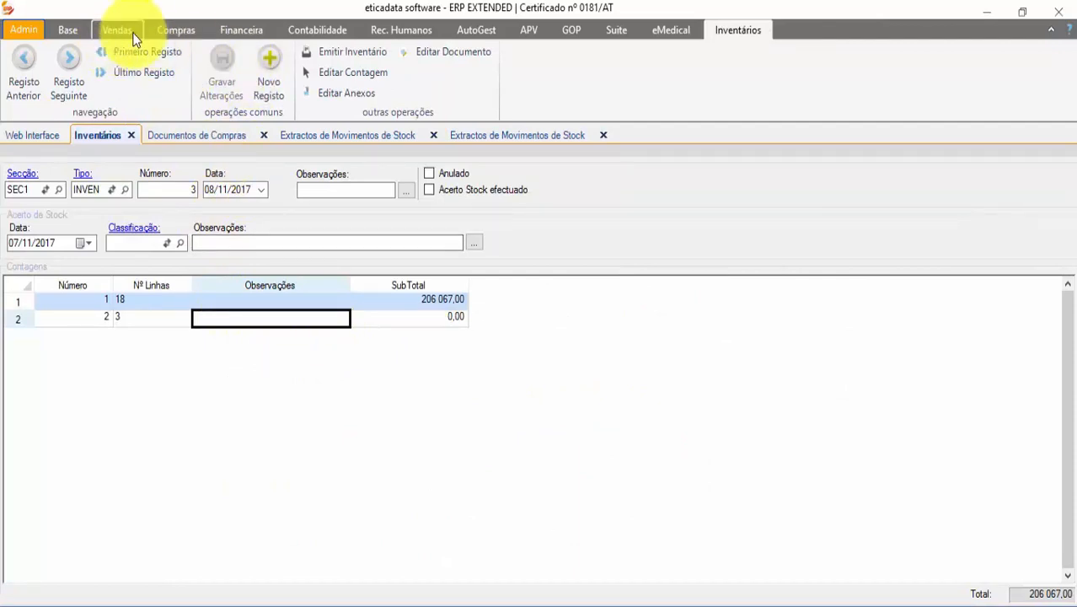
click(341, 72)
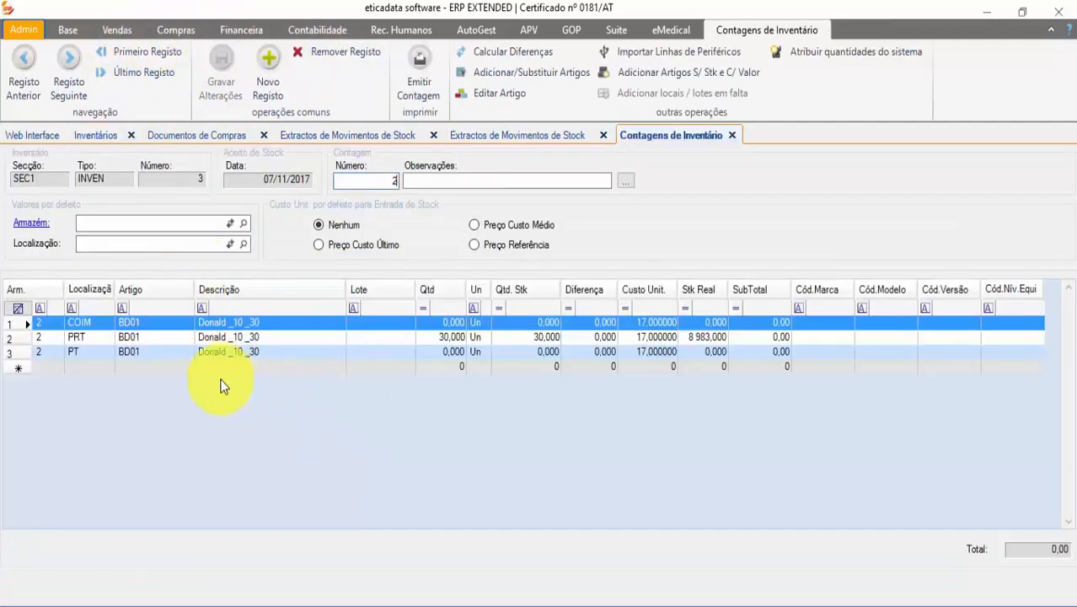
click(57, 365)
text(1)
key(Tab)
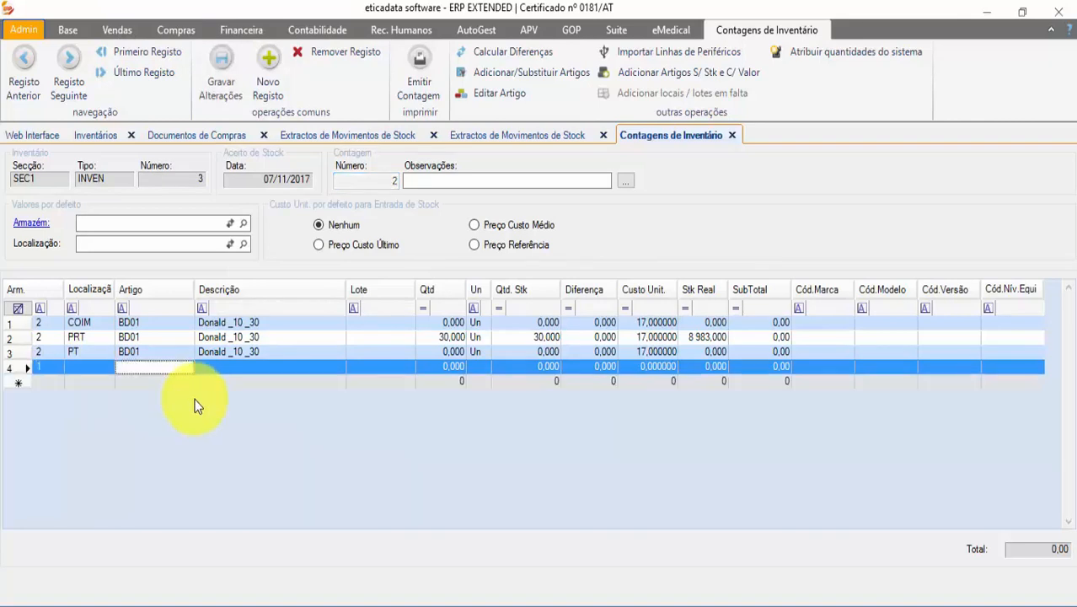
Step: Look up article codes starting with mo, choose MONLCD17" for the new line and set its counted quantity to 3
text(me)
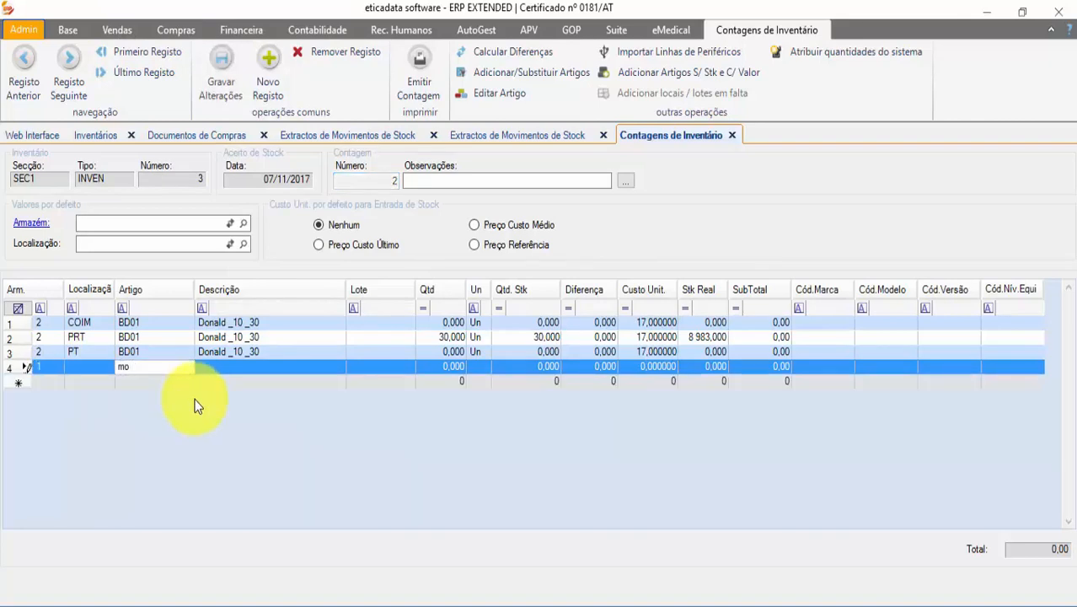
key(F4)
text(mo)
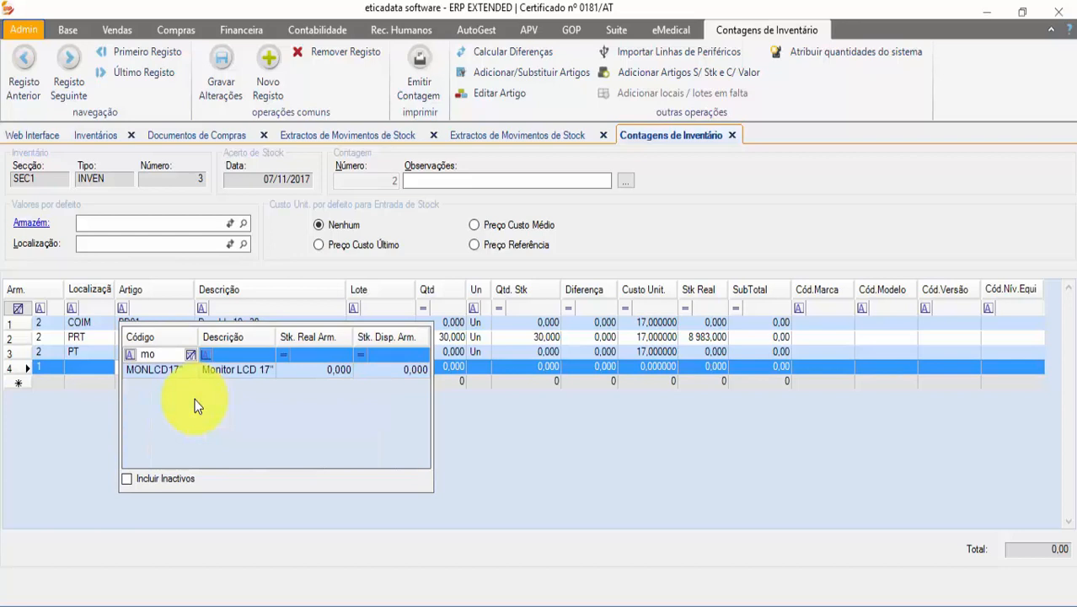
double_click(160, 368)
click(426, 368)
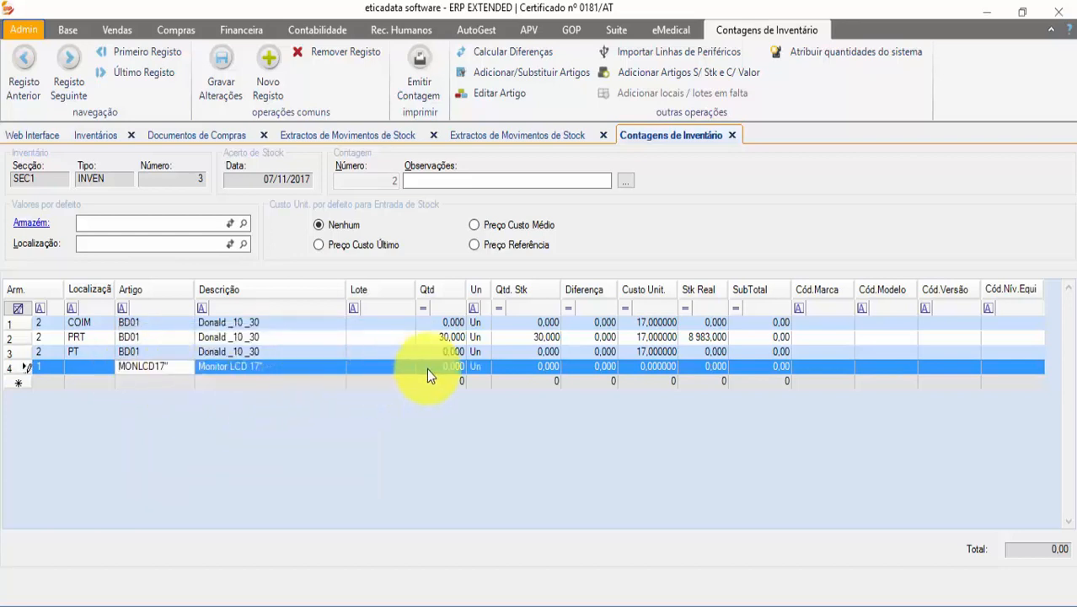
text(3)
key(Tab)
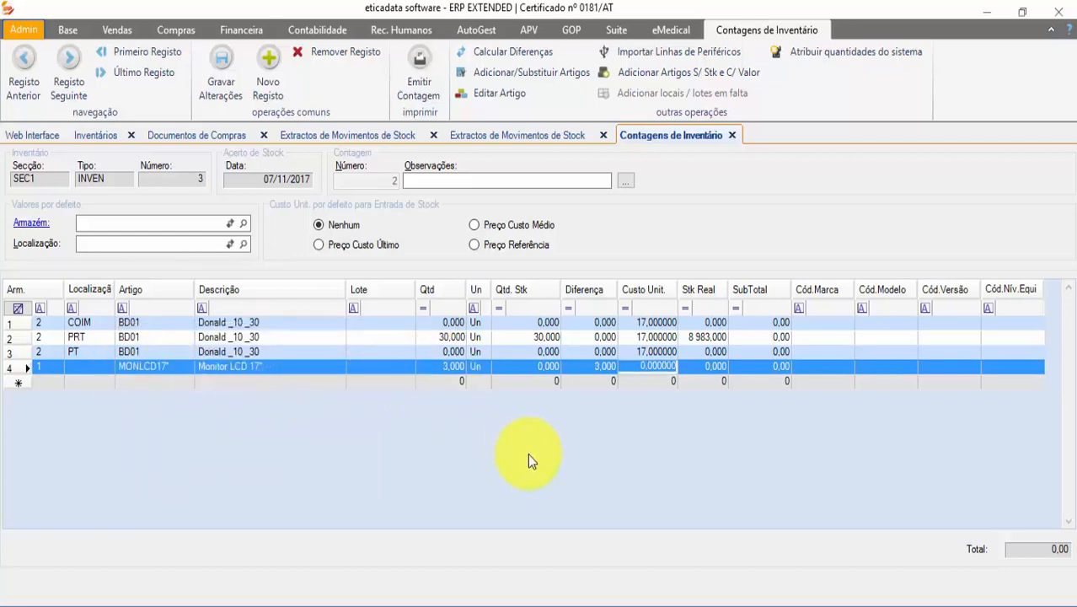
Step: Assign serial numbers w2, w3 and w4 to the MONLCD17" count line and confirm them
double_click(428, 366)
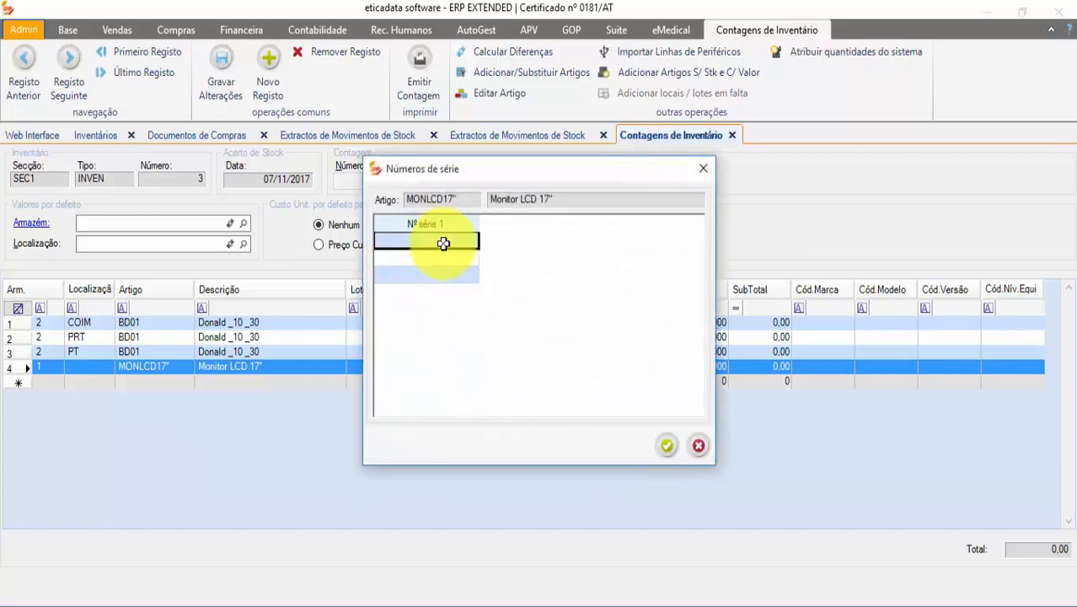
text(w2)
click(418, 258)
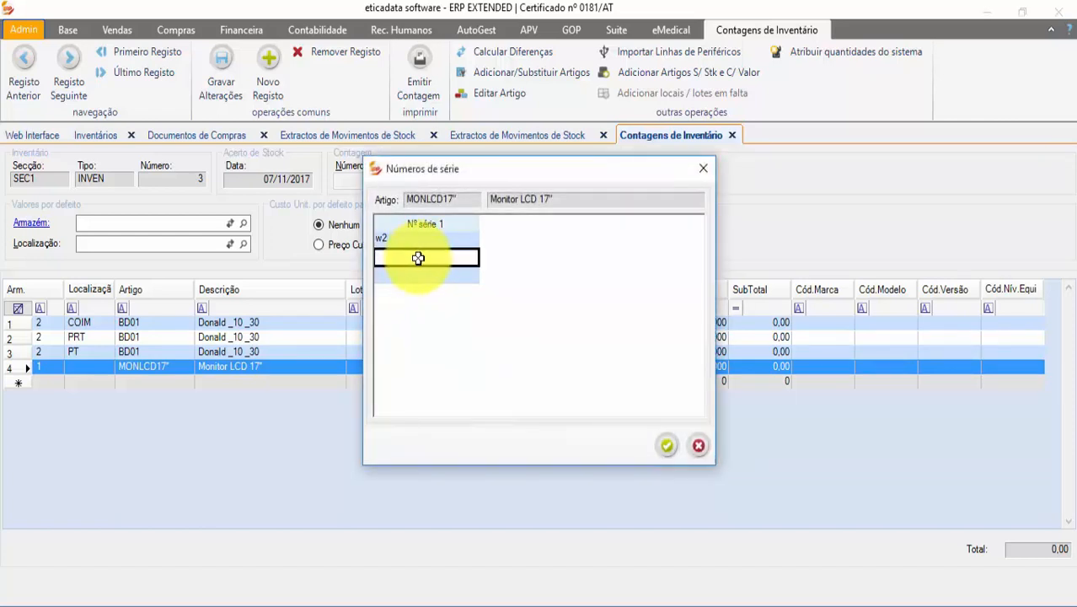
text(w3)
click(422, 276)
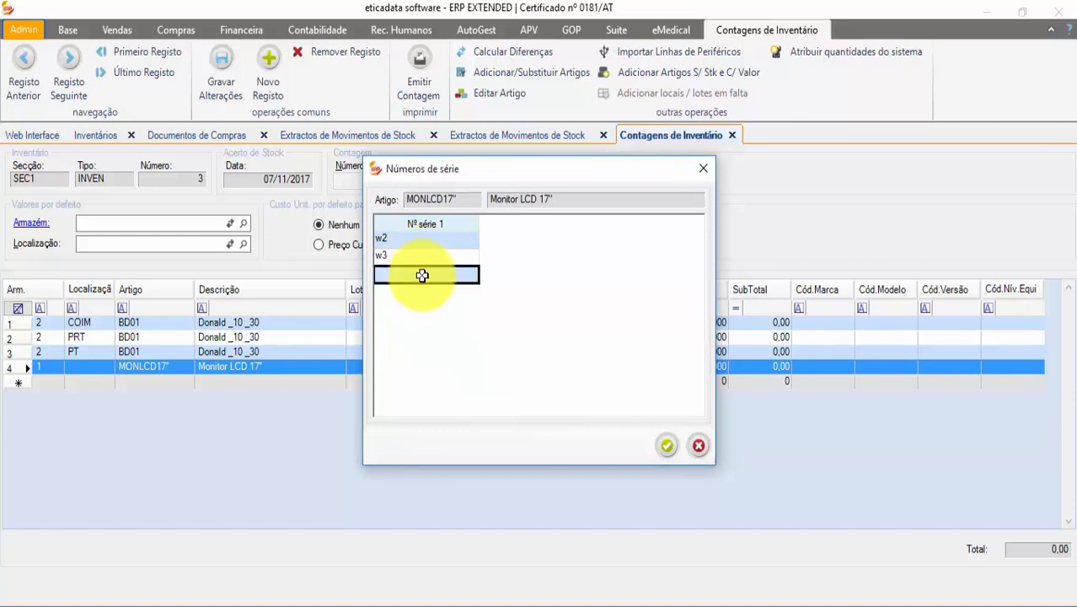
text(w4)
key(Return)
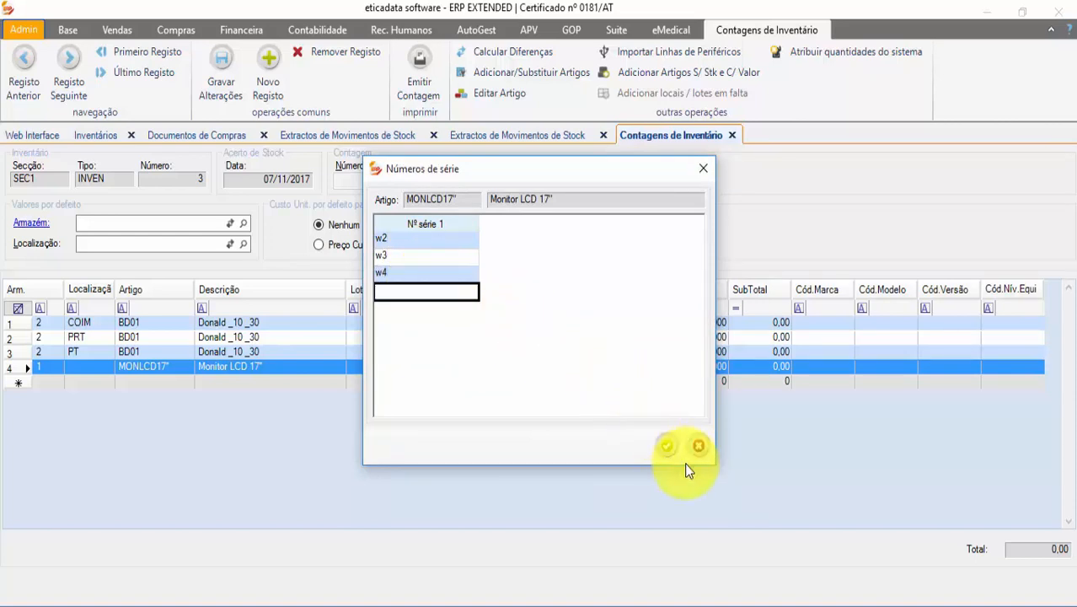
click(666, 445)
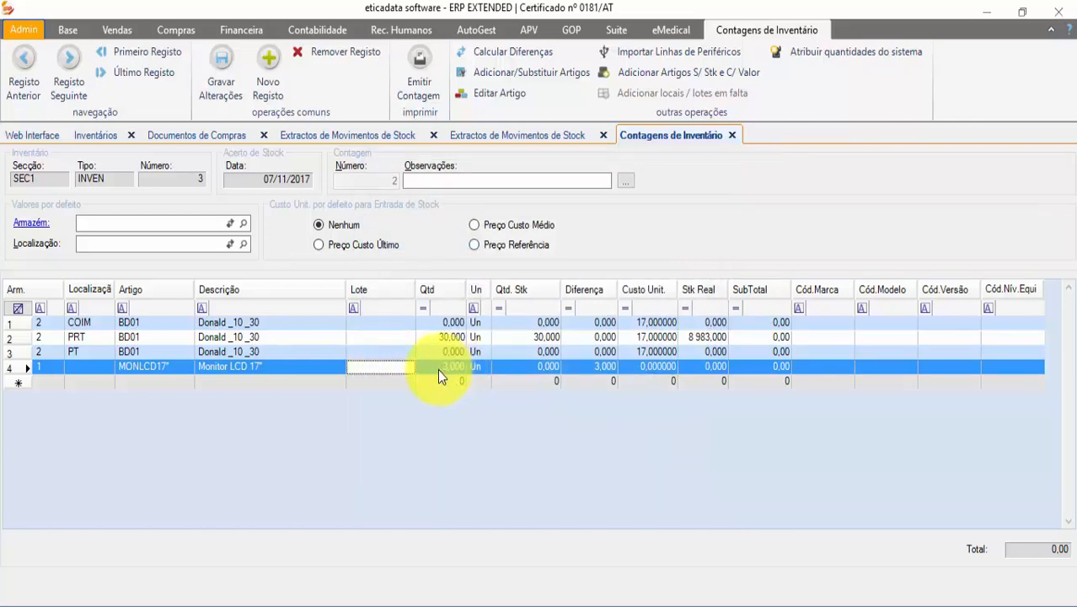
Step: Return to the MONLCD17" stock extract and examine at 150% the serial numbers and quantities of its INVEN 1 movements
click(472, 137)
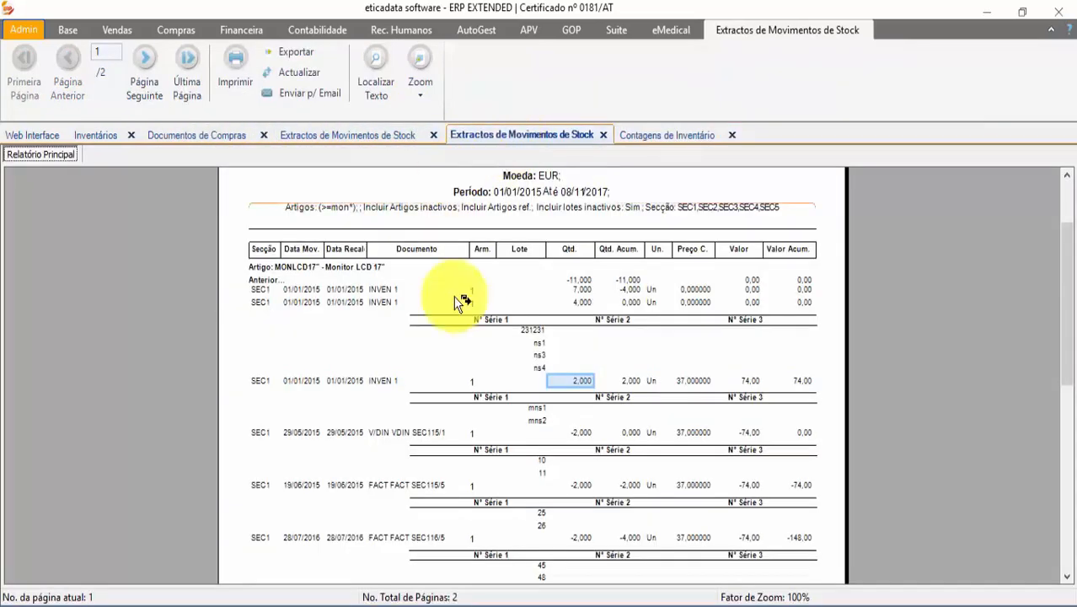
click(434, 92)
click(448, 207)
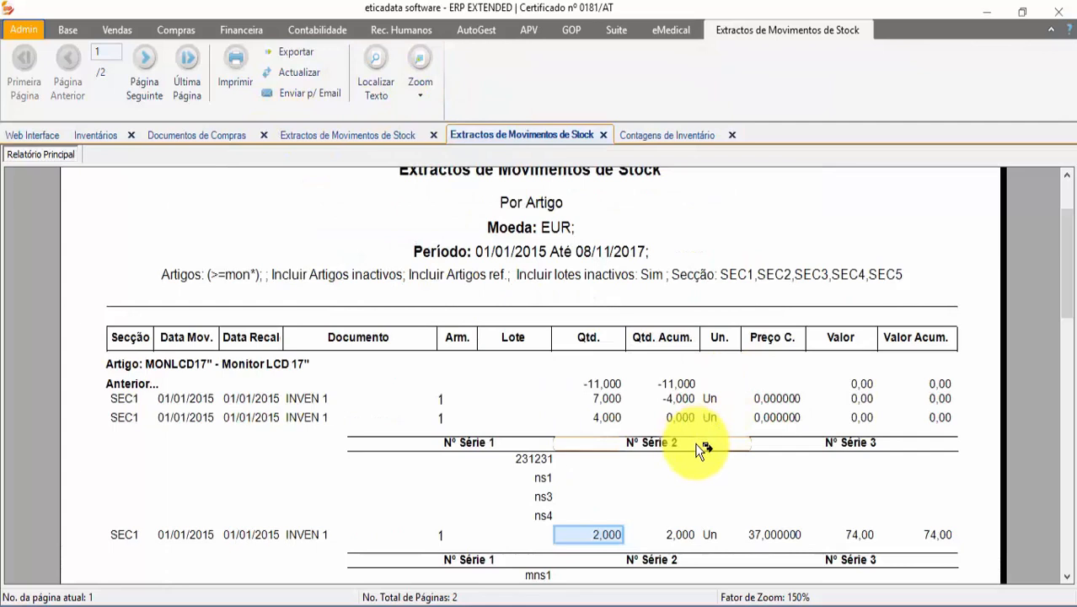
scroll(603, 528, down, 2)
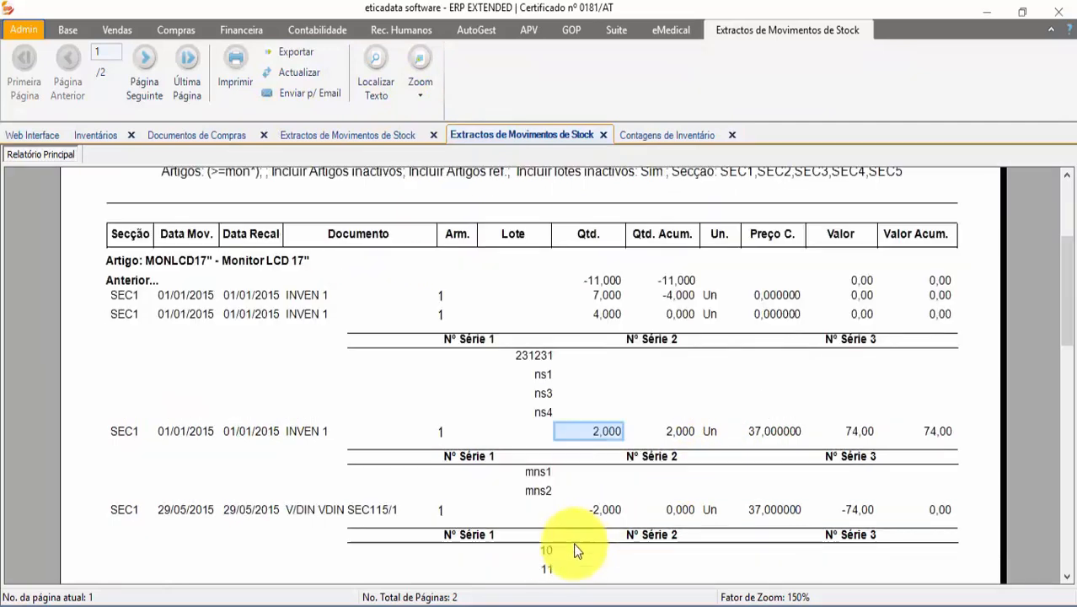
click(531, 473)
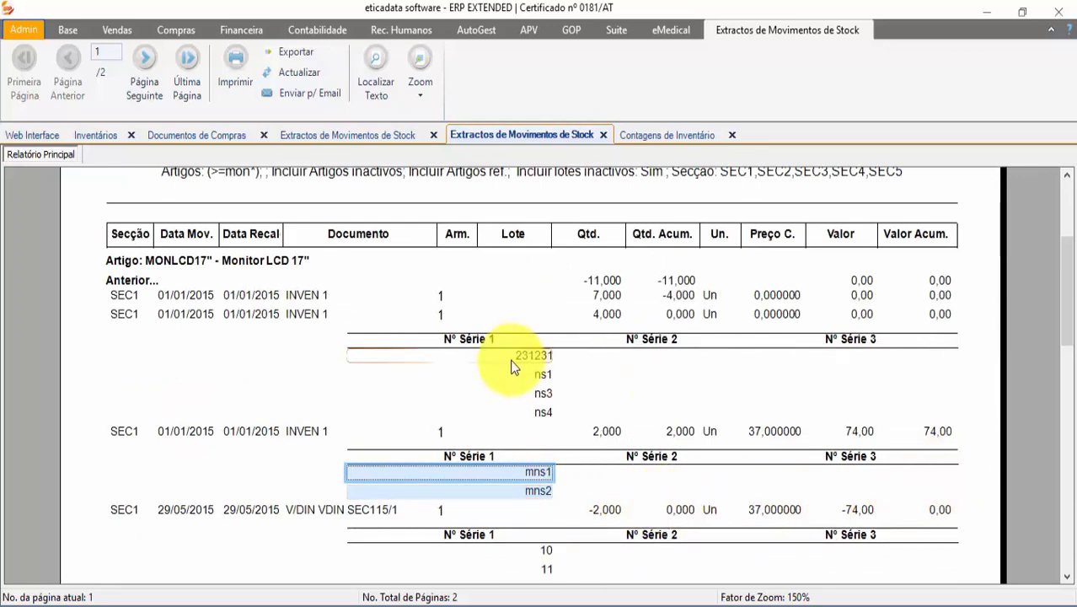
click(533, 357)
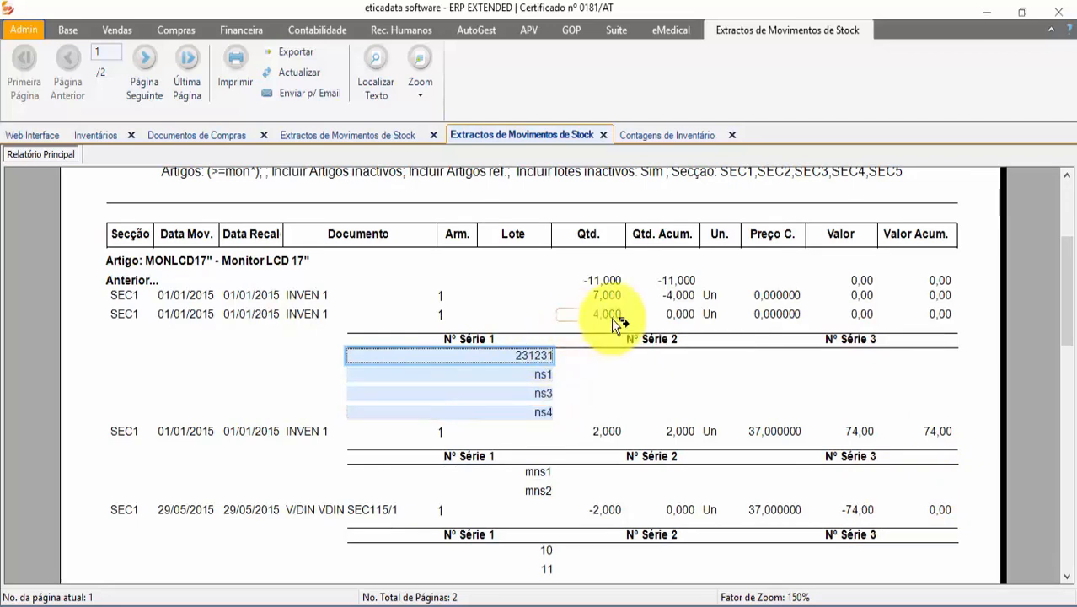
click(605, 294)
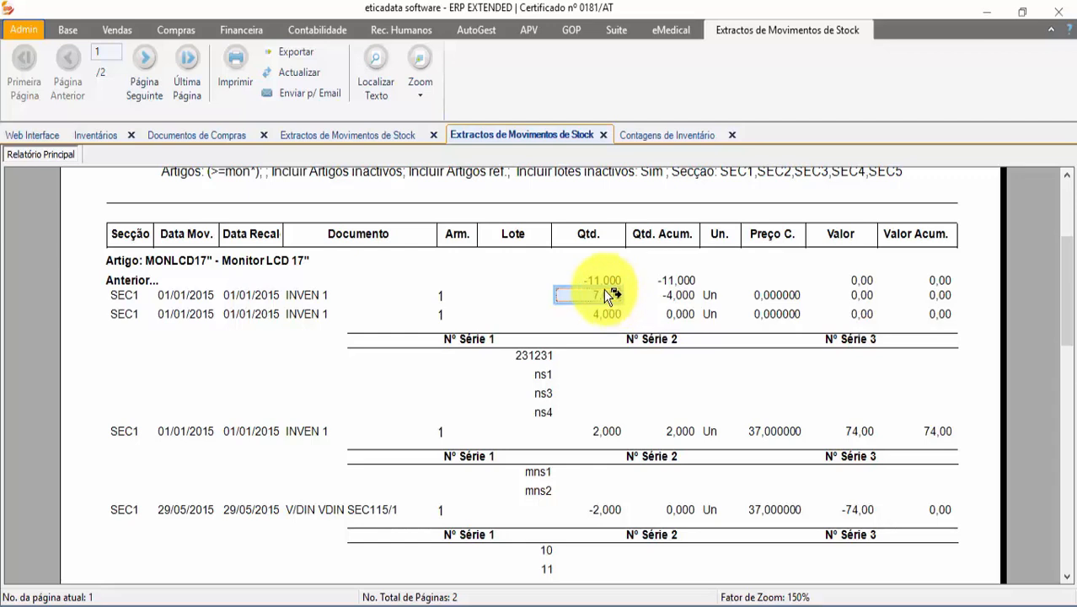
Step: Close the MONLCD17" preview, filter the stock movements extract by article code lt* and preview it
click(603, 135)
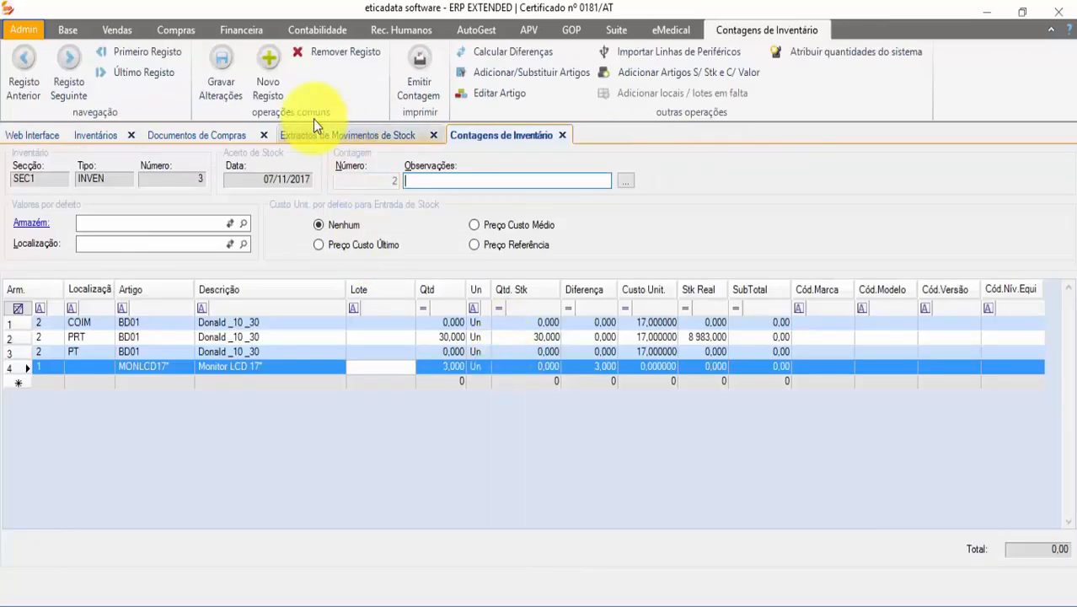
click(189, 135)
click(98, 140)
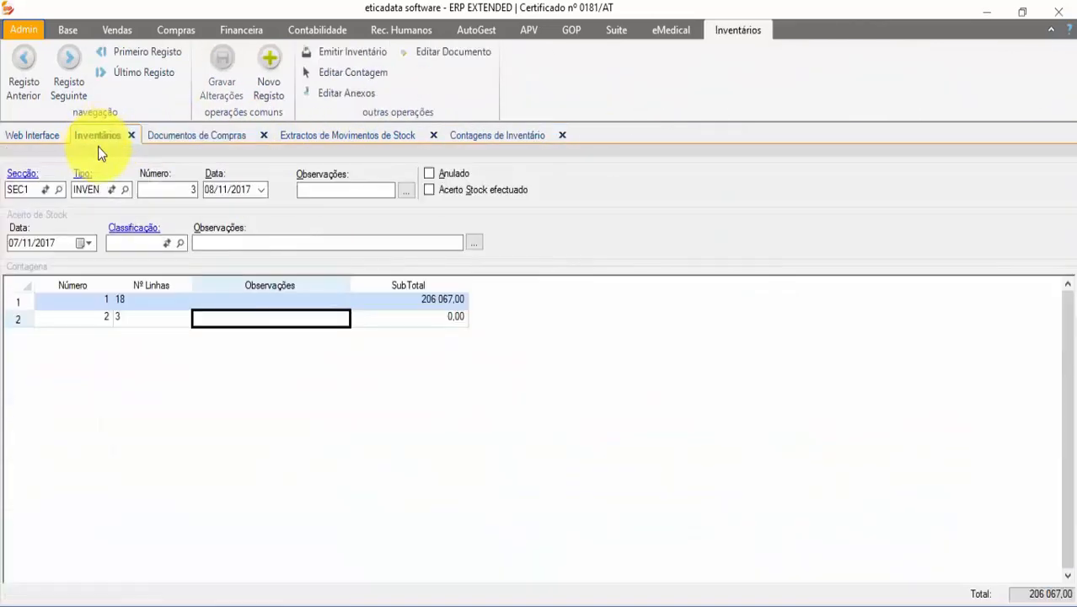
click(358, 139)
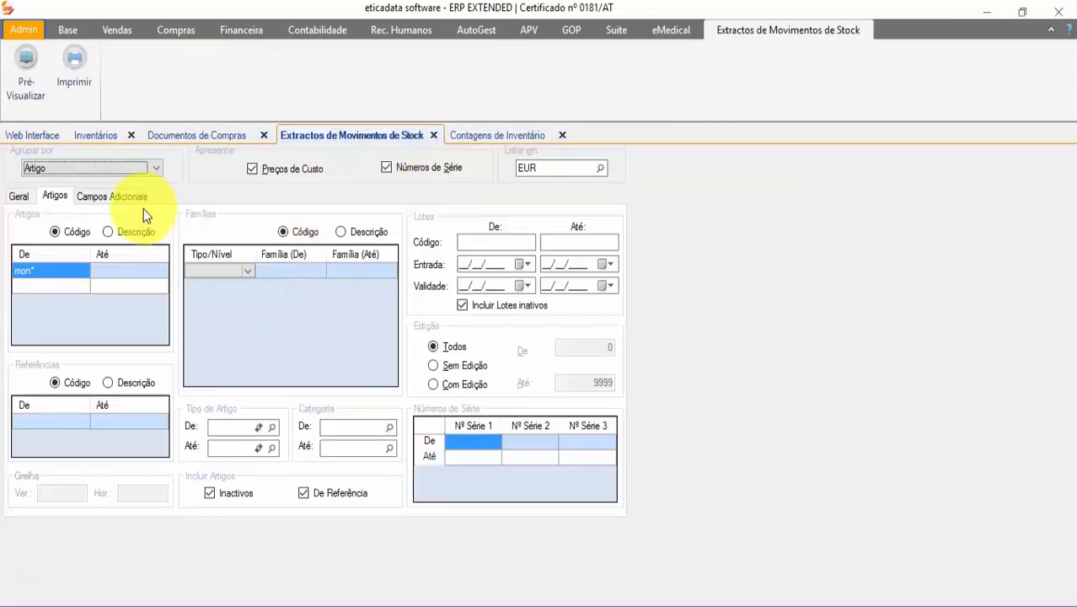
click(61, 271)
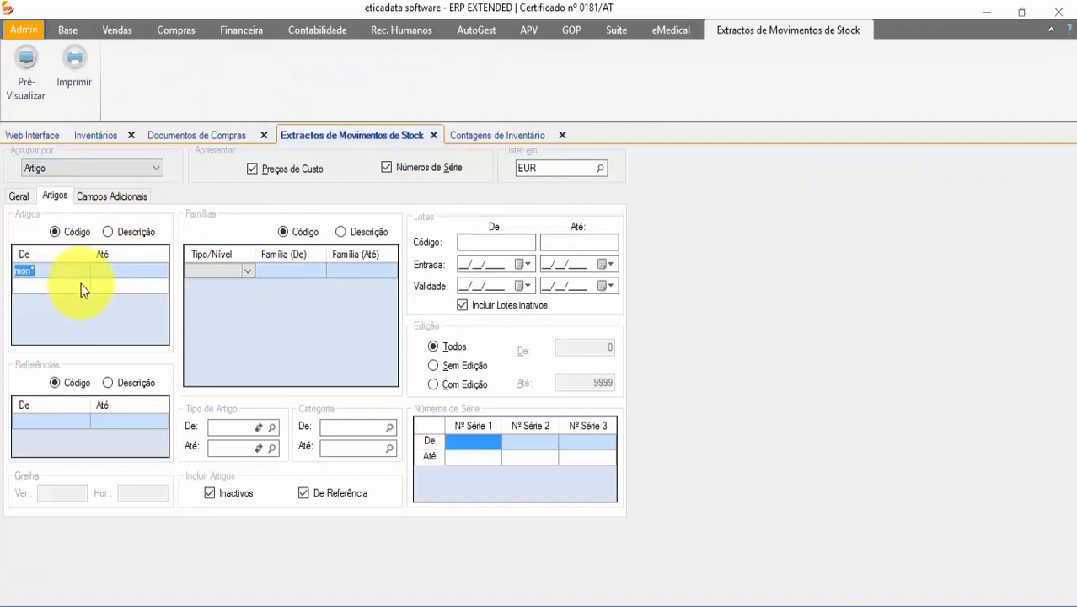
text(it)
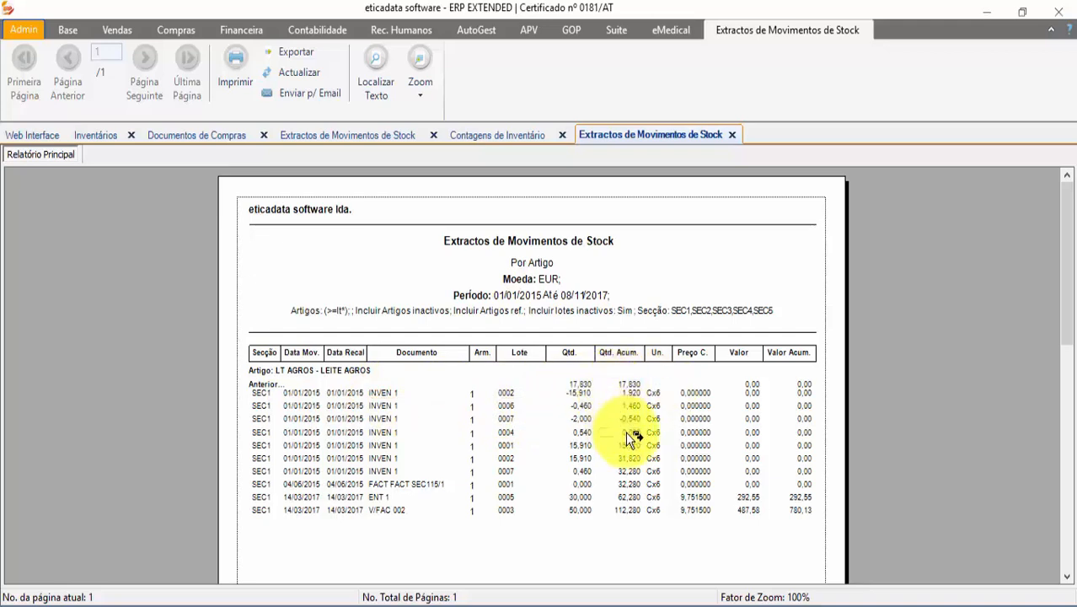
Step: Check LT AGROS's accumulated quantities and values and the detail of its ENT 1 movement, closing the preview when done
click(804, 432)
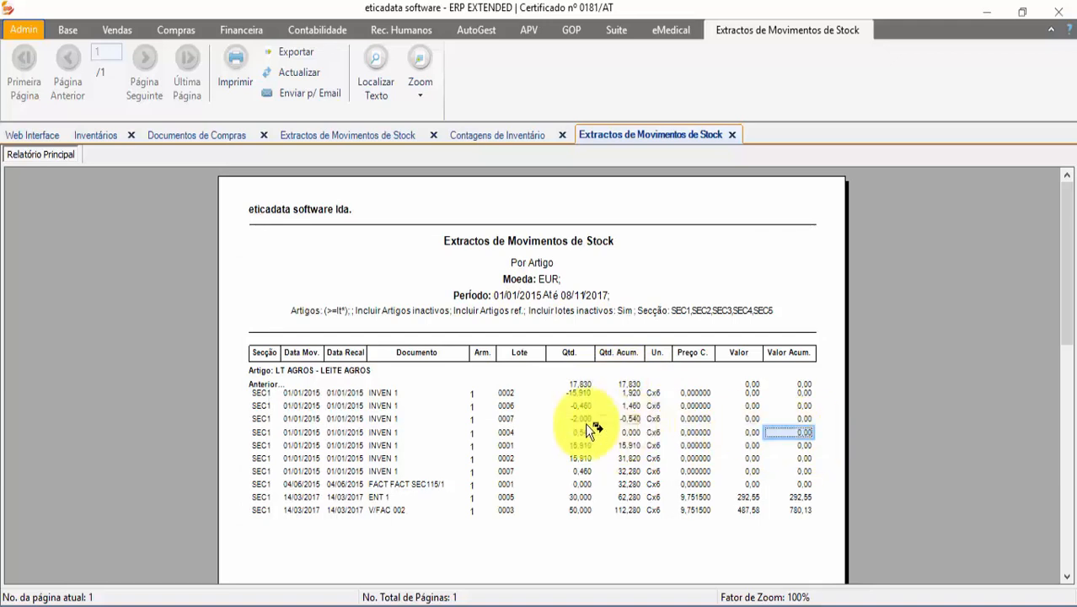
click(627, 436)
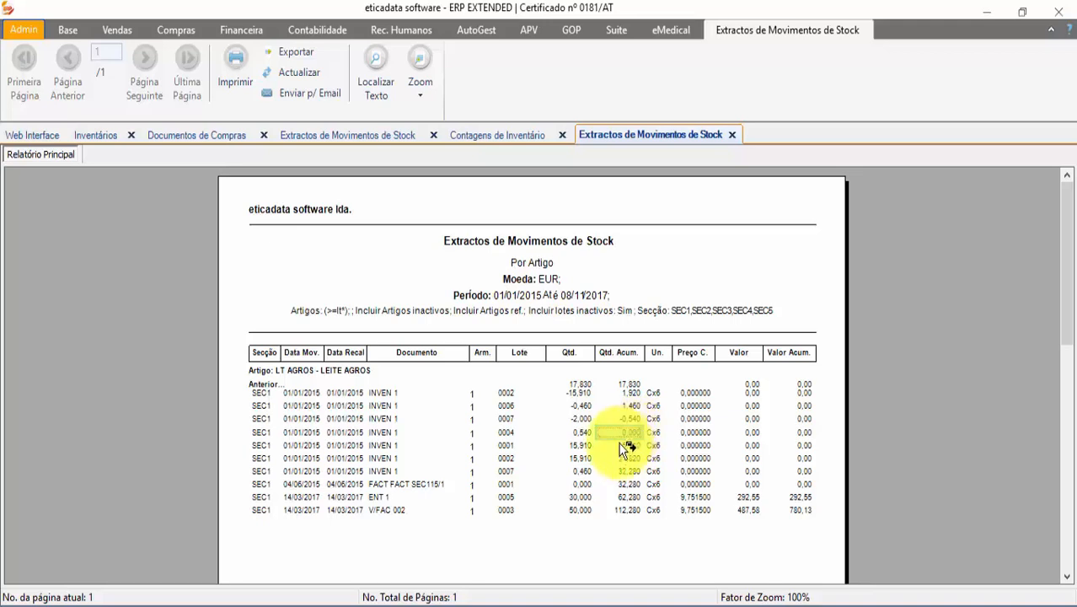
double_click(627, 499)
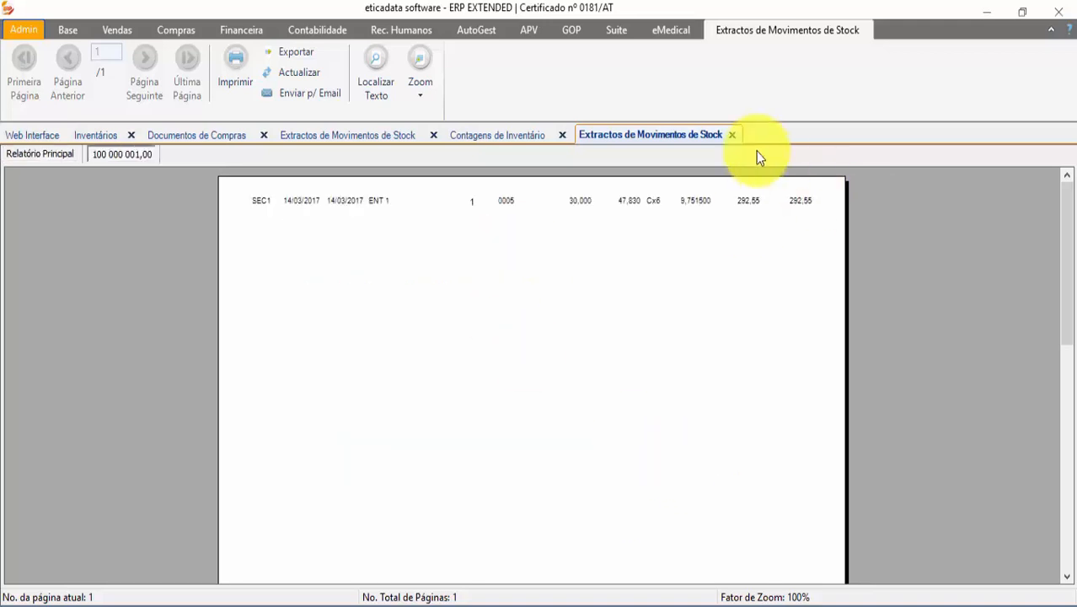
click(733, 135)
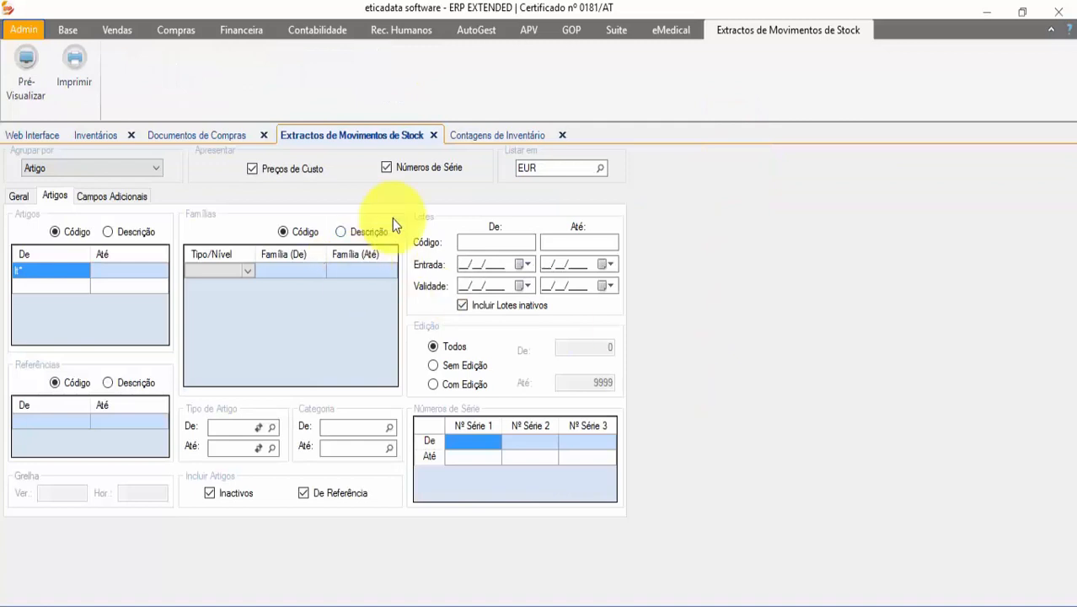
Step: Preview the lt* extract again, examine the lots, quantities and cost prices of LT AGROS's movements at 150%, and close the preview
click(255, 137)
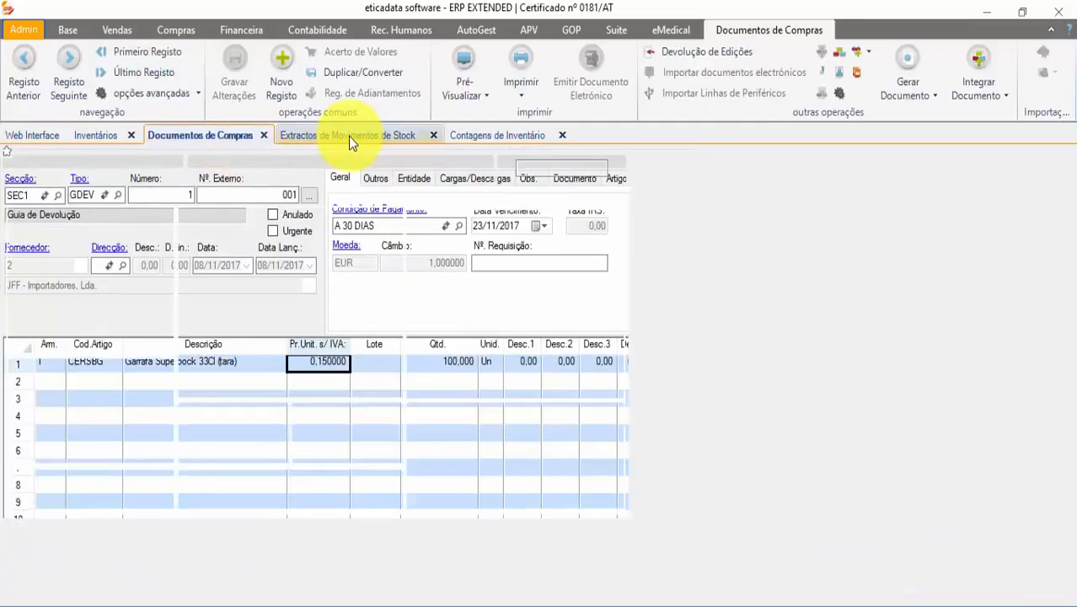
click(348, 135)
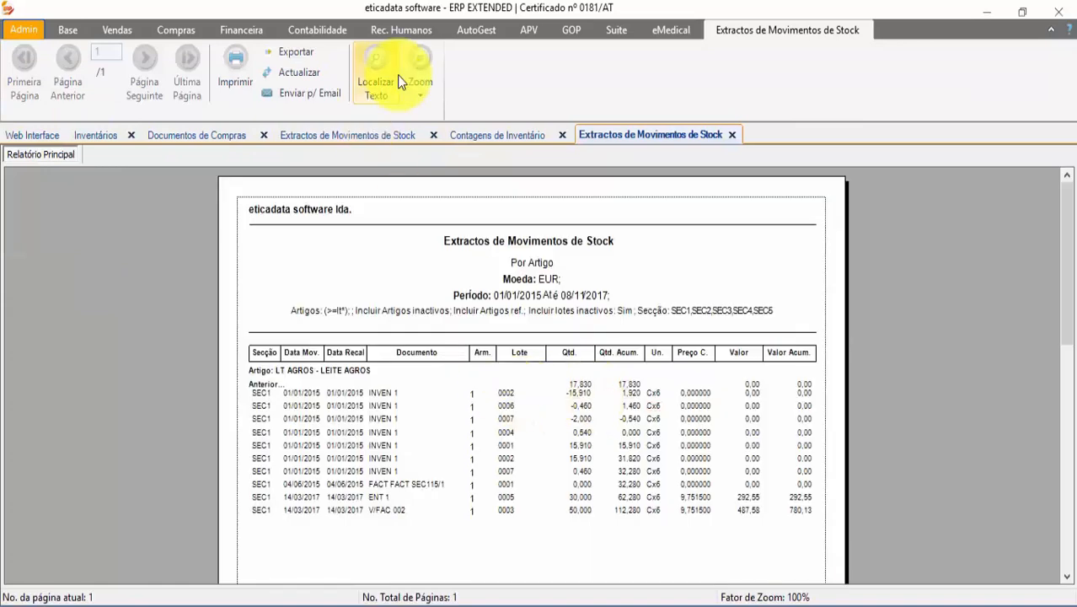
click(420, 91)
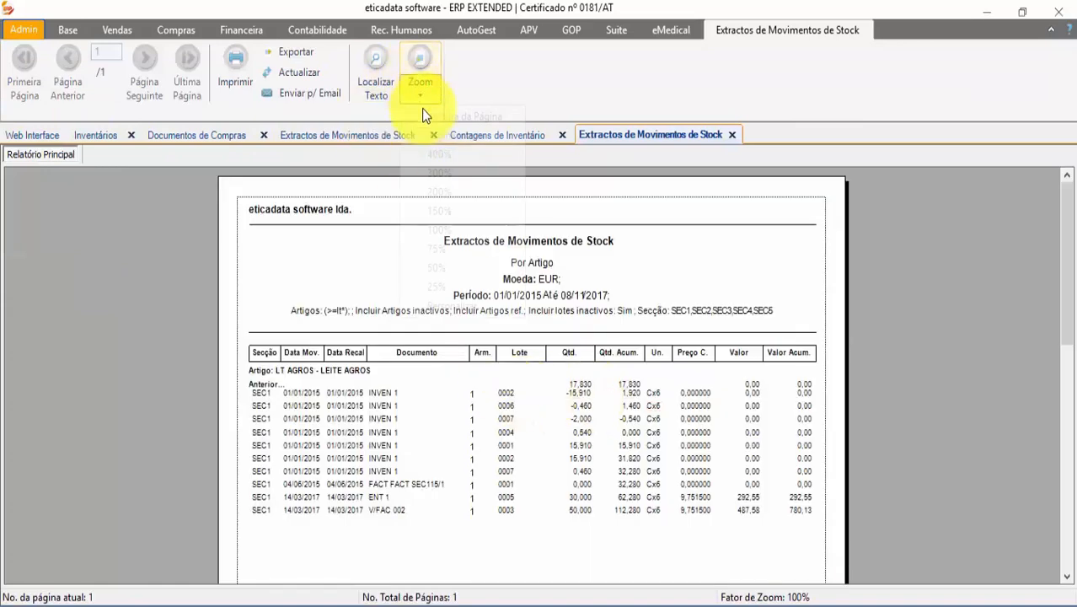
click(446, 211)
scroll(785, 472, down, 3)
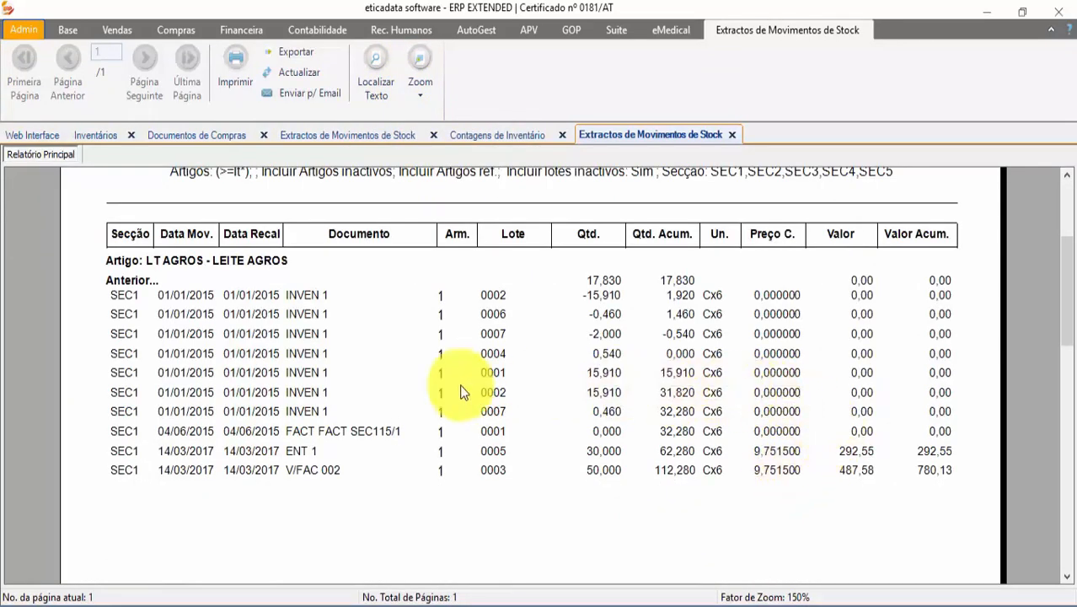
scroll(773, 381, up, 2)
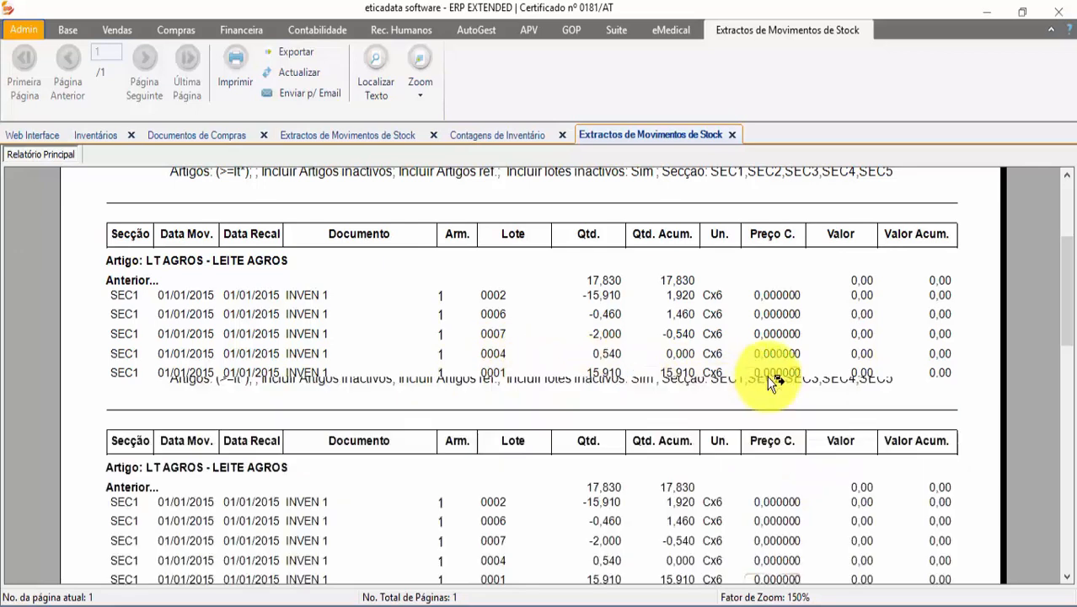
click(773, 373)
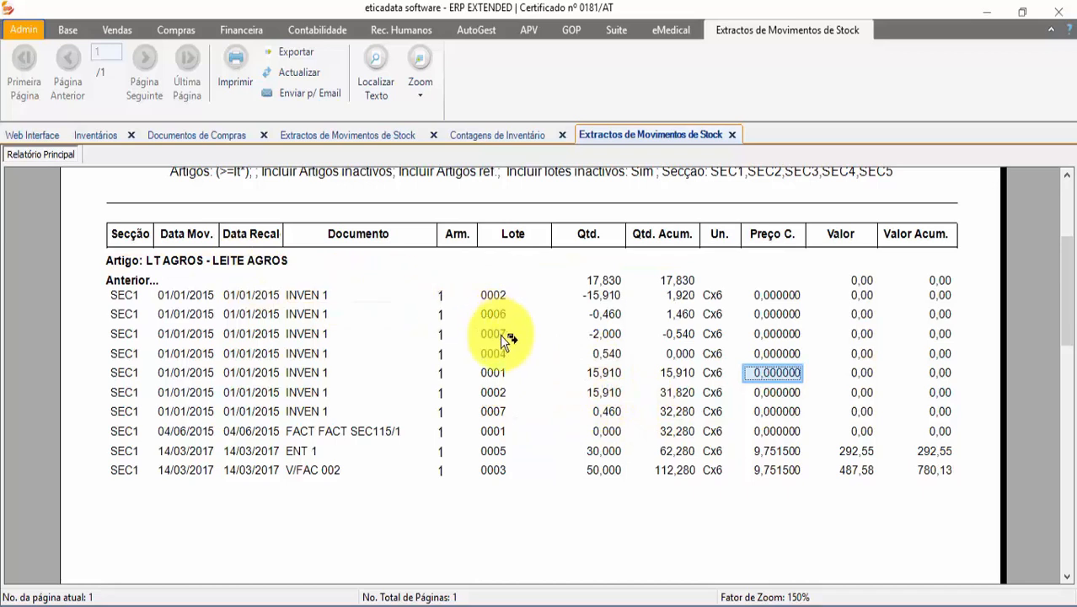
click(733, 137)
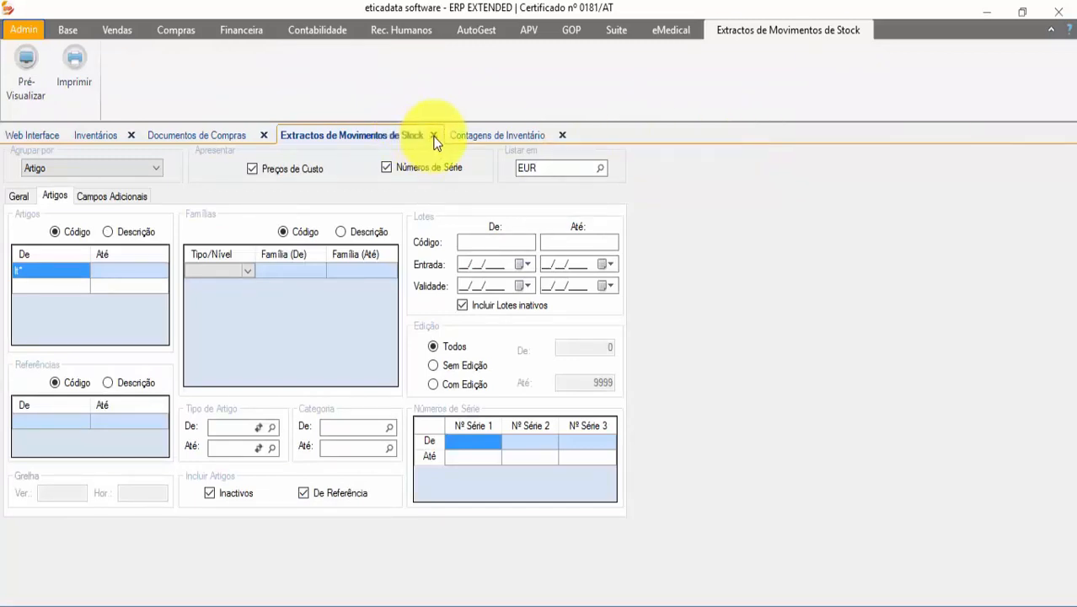
click(44, 190)
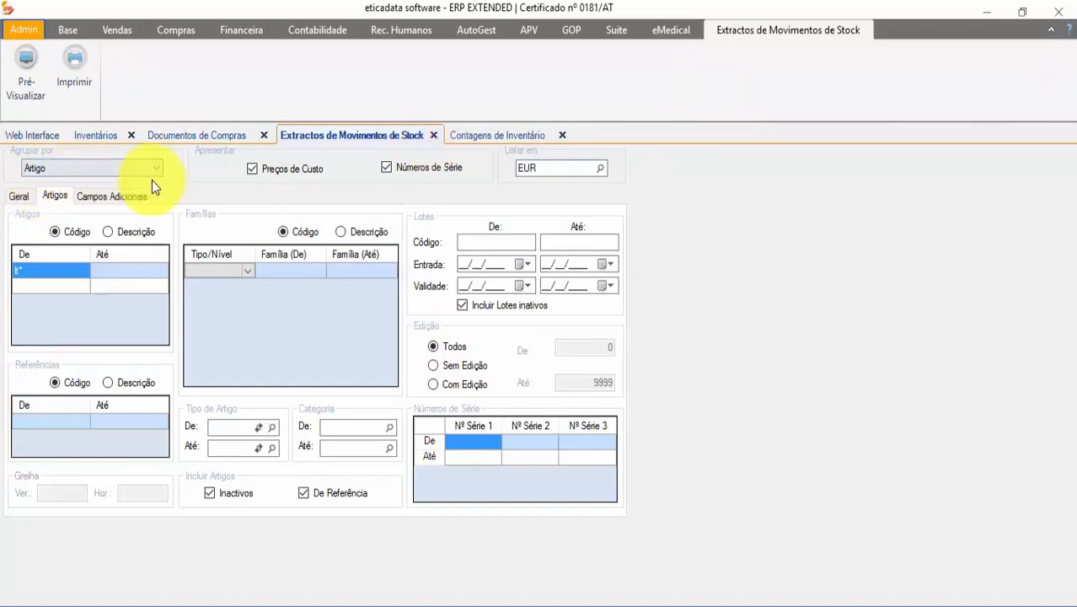
Step: Preview the lt* stock movements extract and check the accumulated quantity and value of LT AGROS's INVEN 1 movement for lot 0004
click(26, 90)
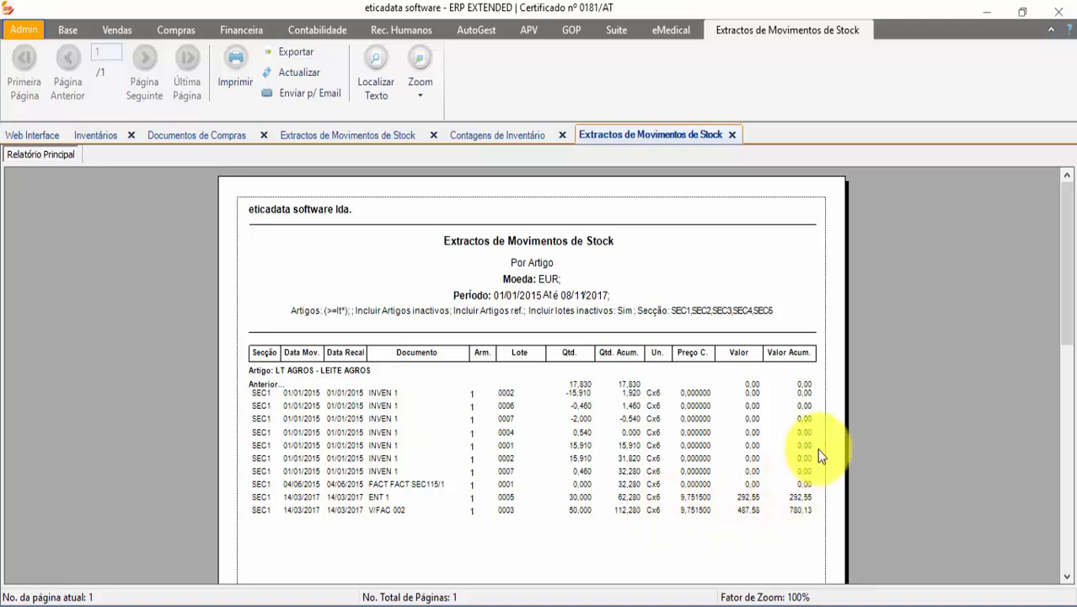
click(630, 434)
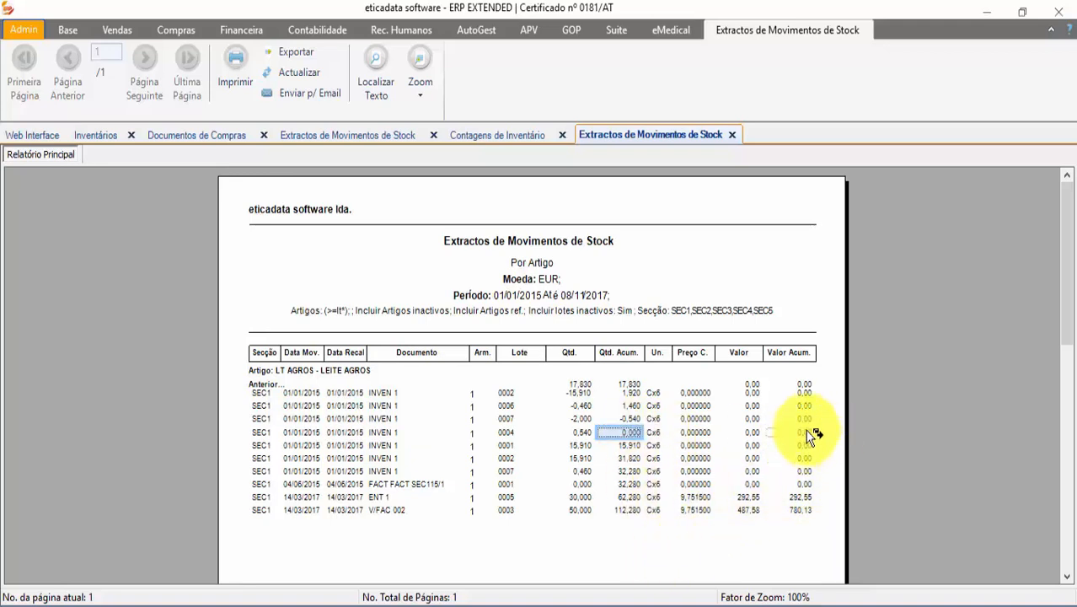
click(801, 433)
click(630, 435)
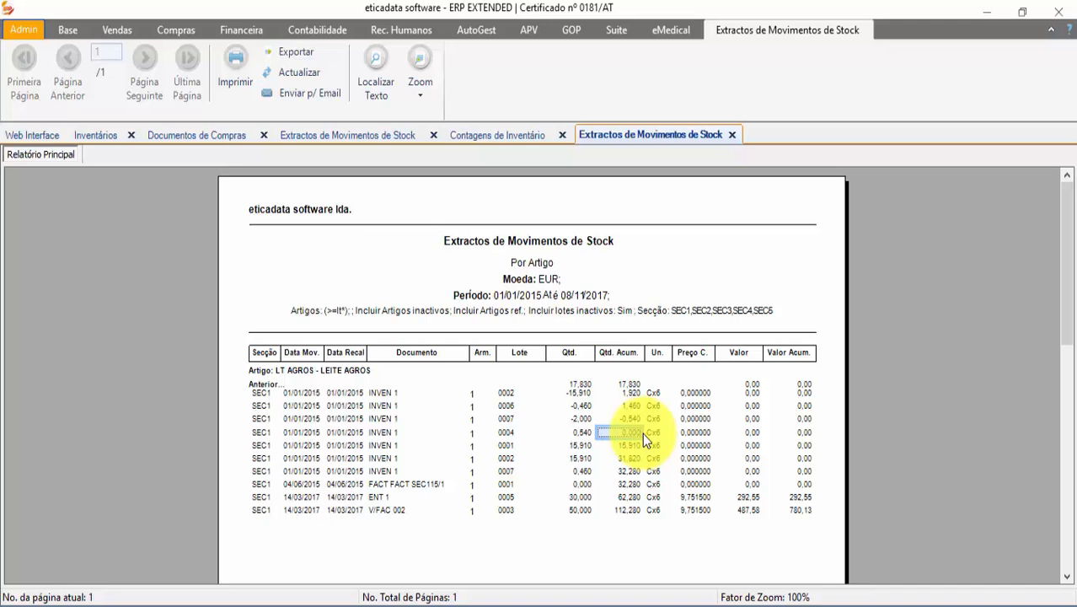
click(476, 136)
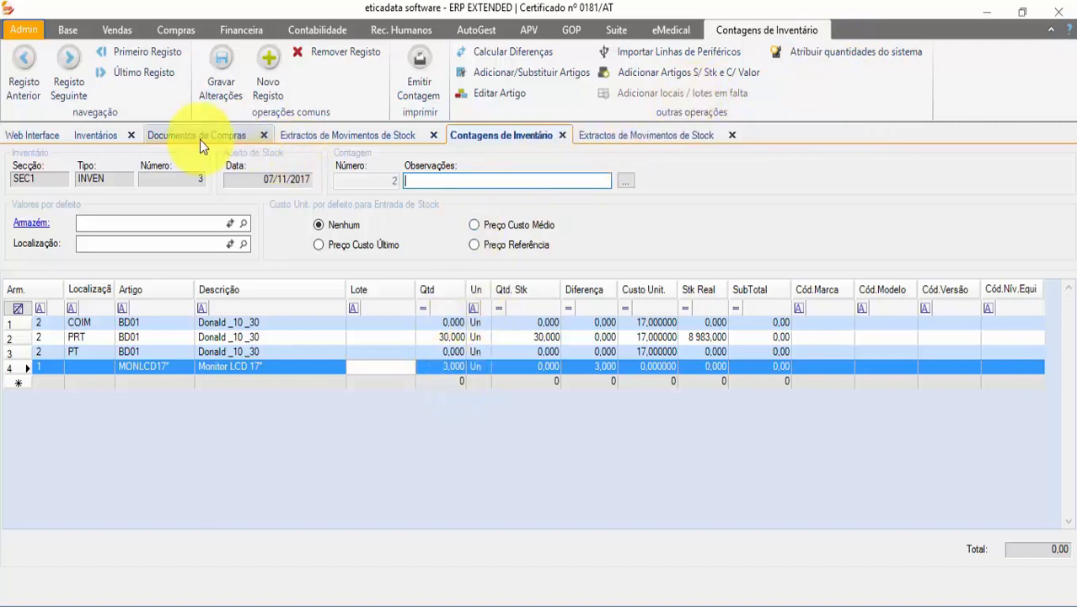
click(95, 135)
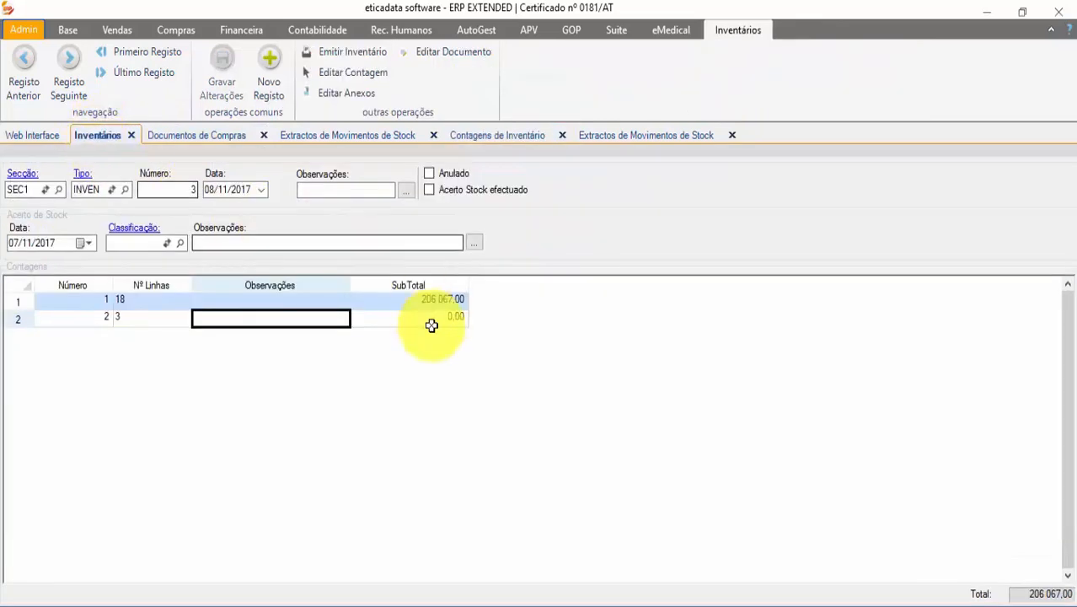
click(339, 137)
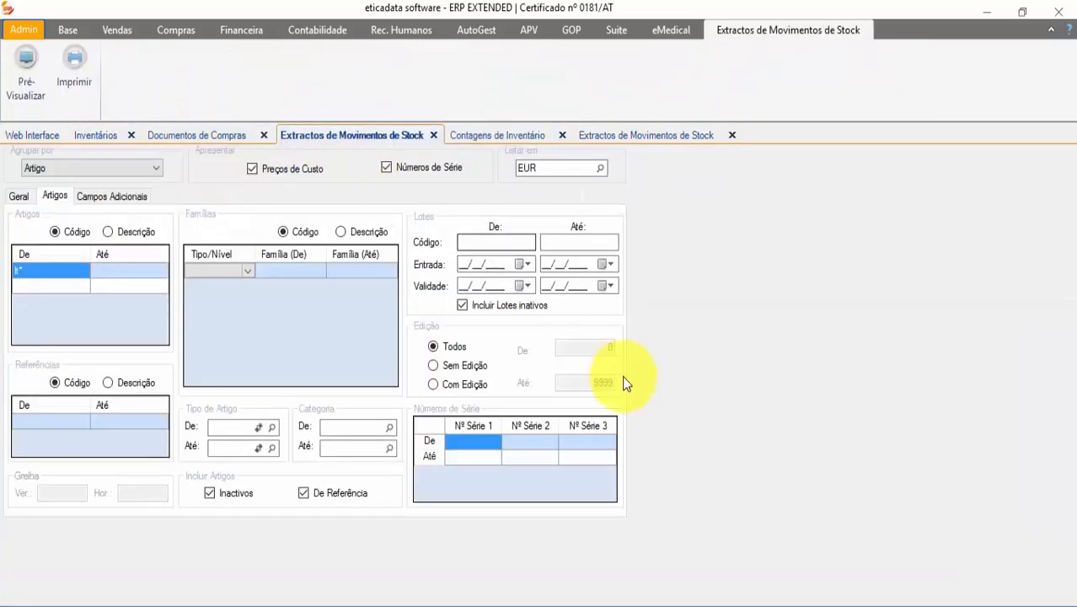
click(646, 134)
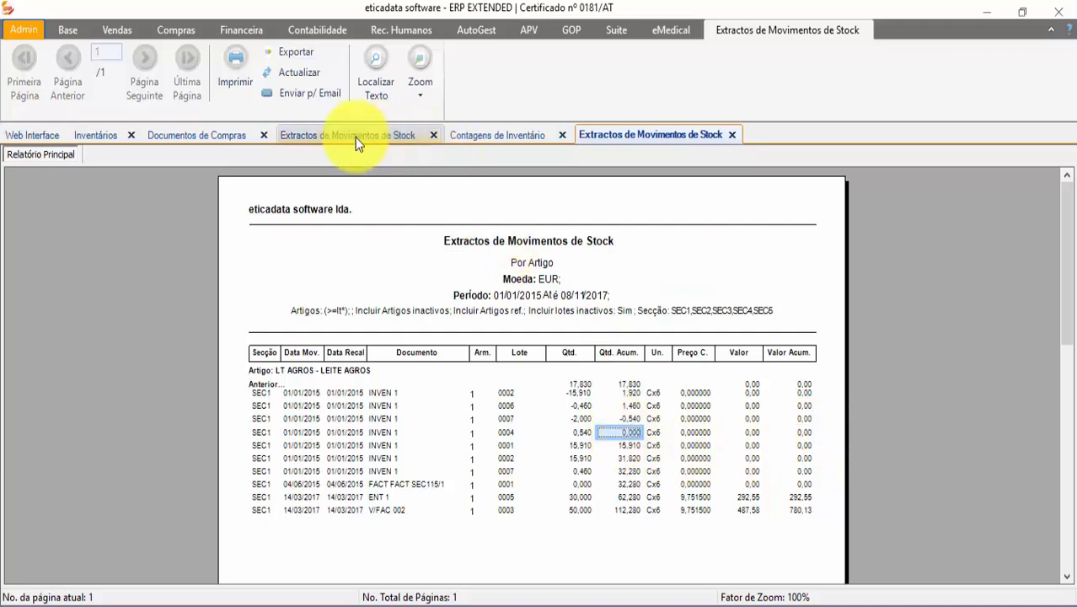
Step: Open the document traceability of inventory 3, edit its associated stock document and go back to the INVEN 1 stock movement
click(97, 137)
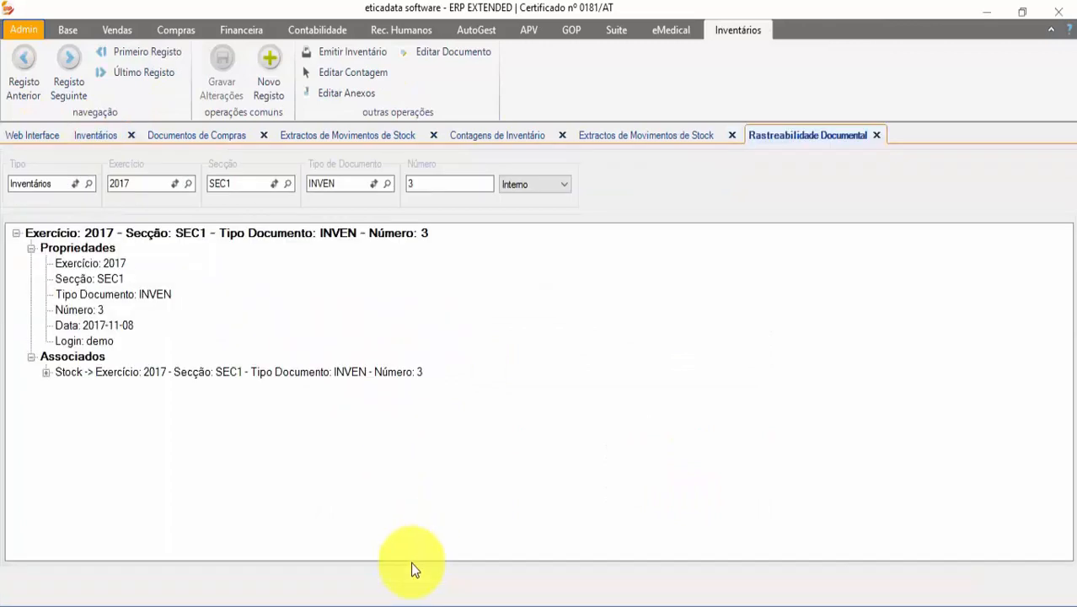
click(253, 374)
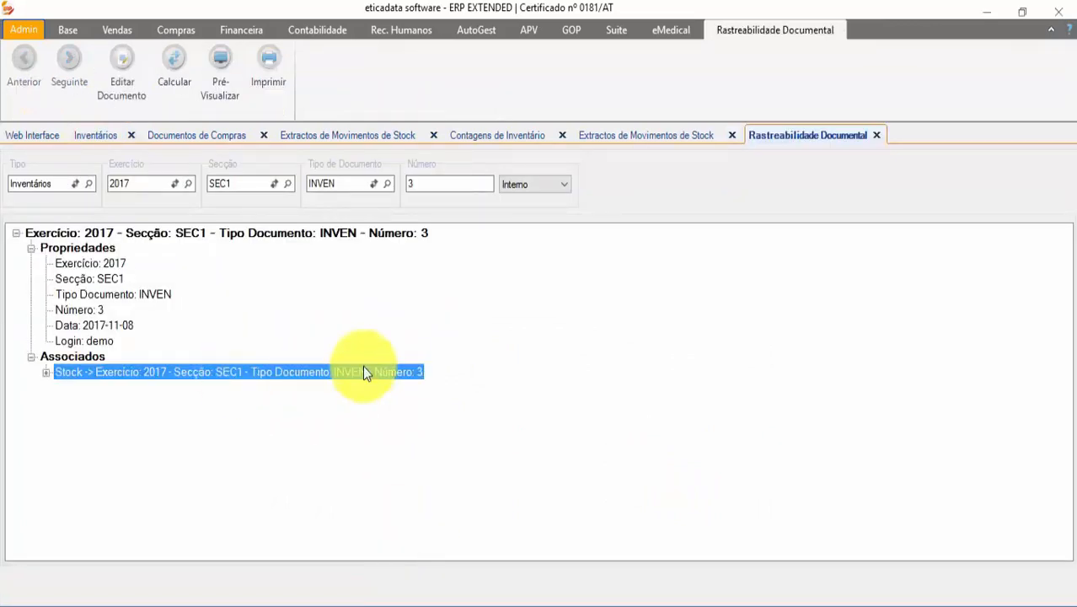
click(128, 89)
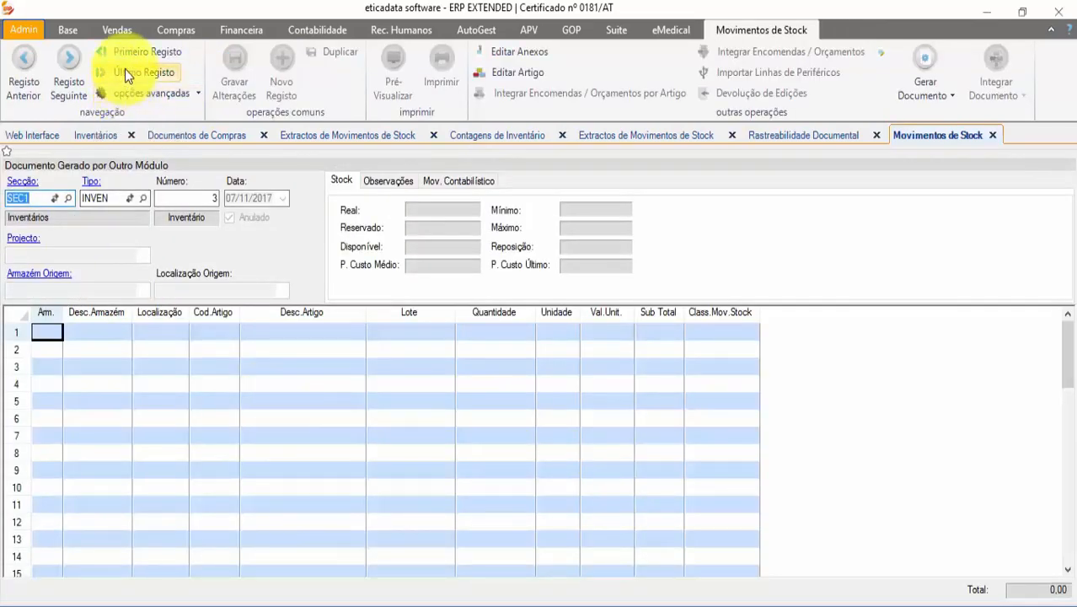
click(28, 63)
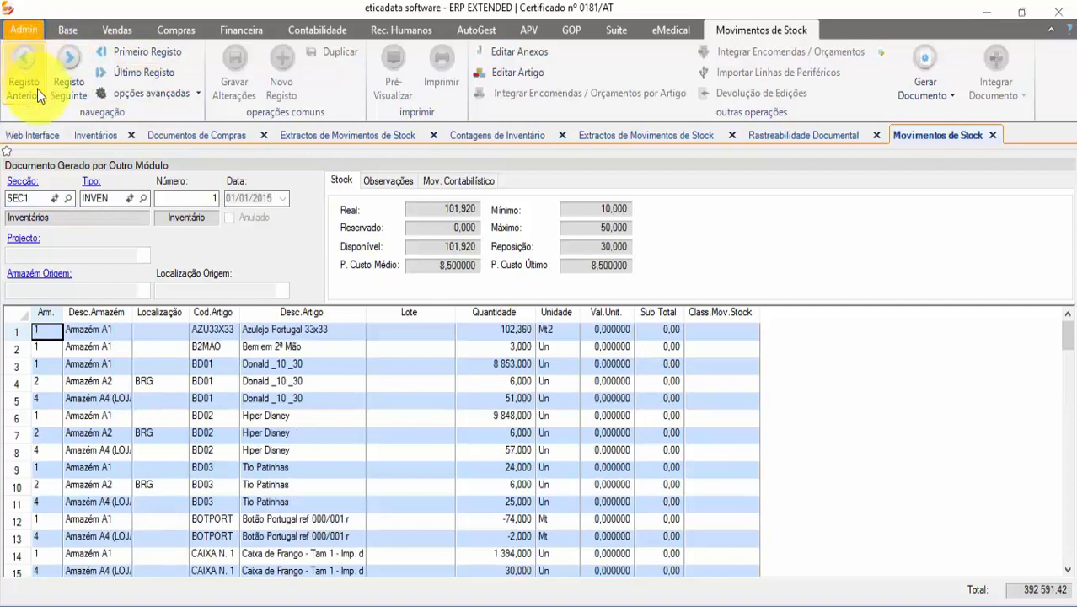
Step: Examine the articles in INVEN 1's first lines and the quantities of the CAIXA and CARAMPEN lines
click(303, 451)
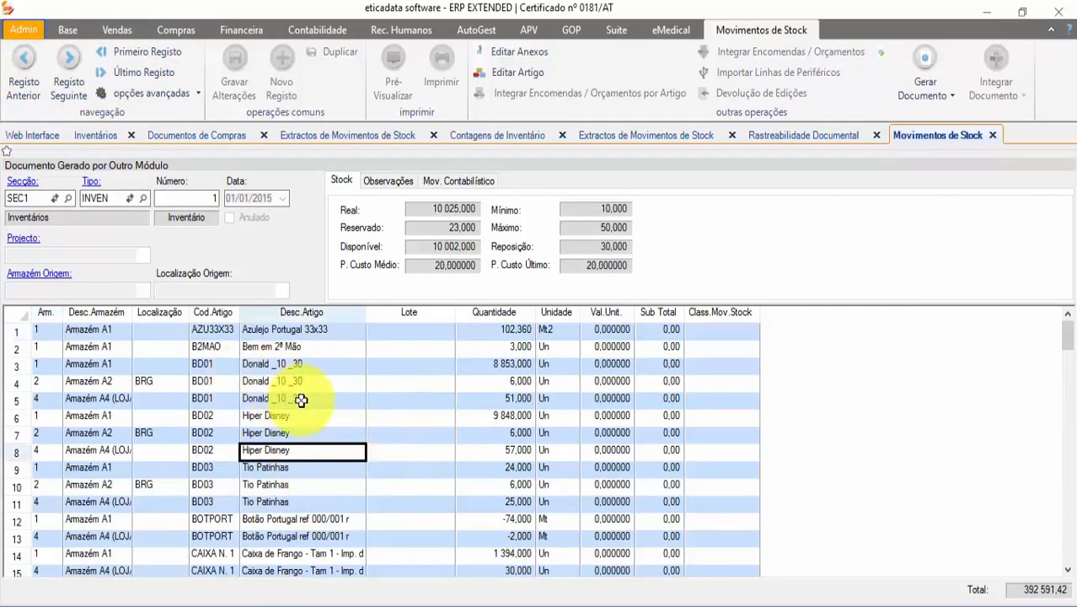
click(287, 331)
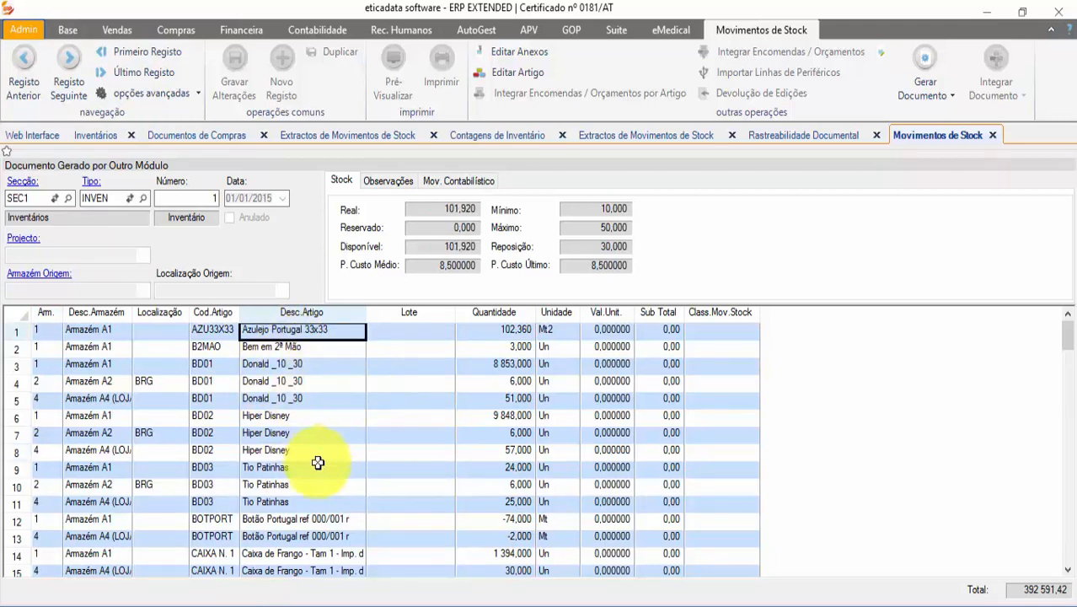
scroll(317, 461, down, 3)
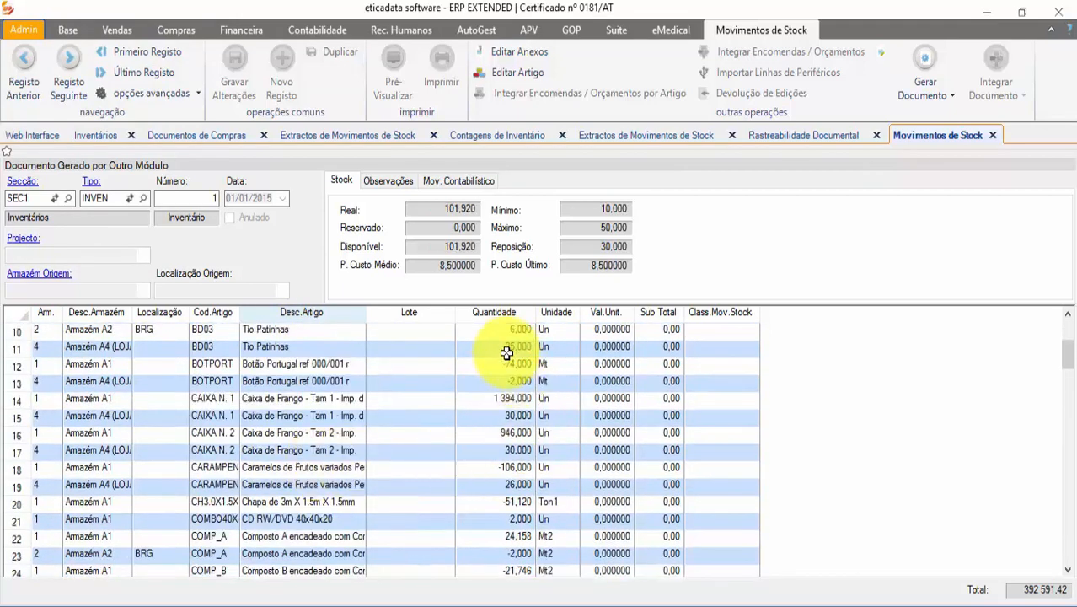
click(514, 503)
click(509, 484)
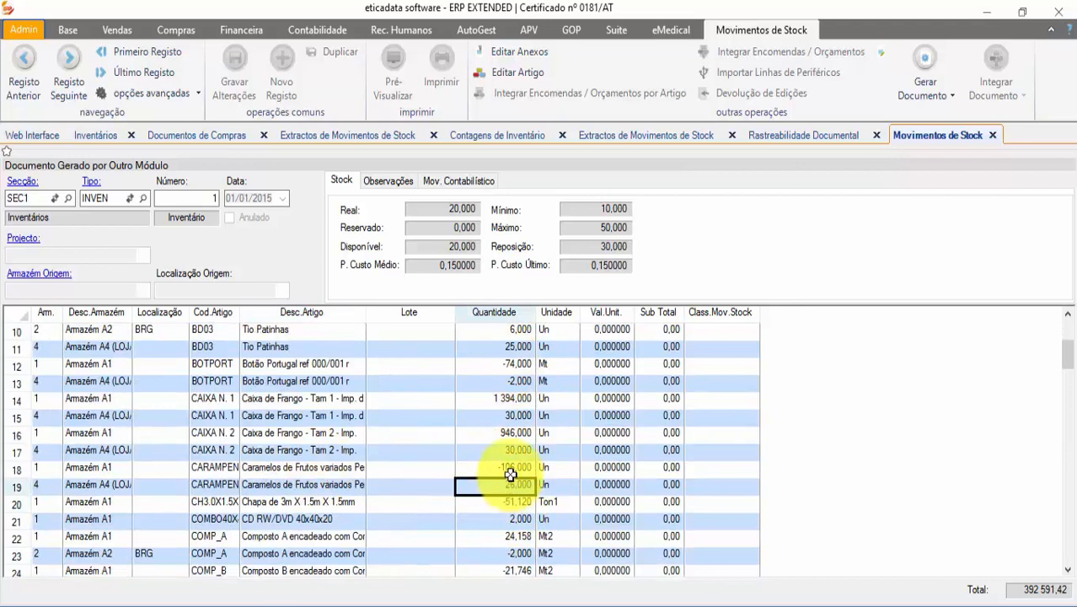
click(510, 467)
click(510, 432)
click(513, 396)
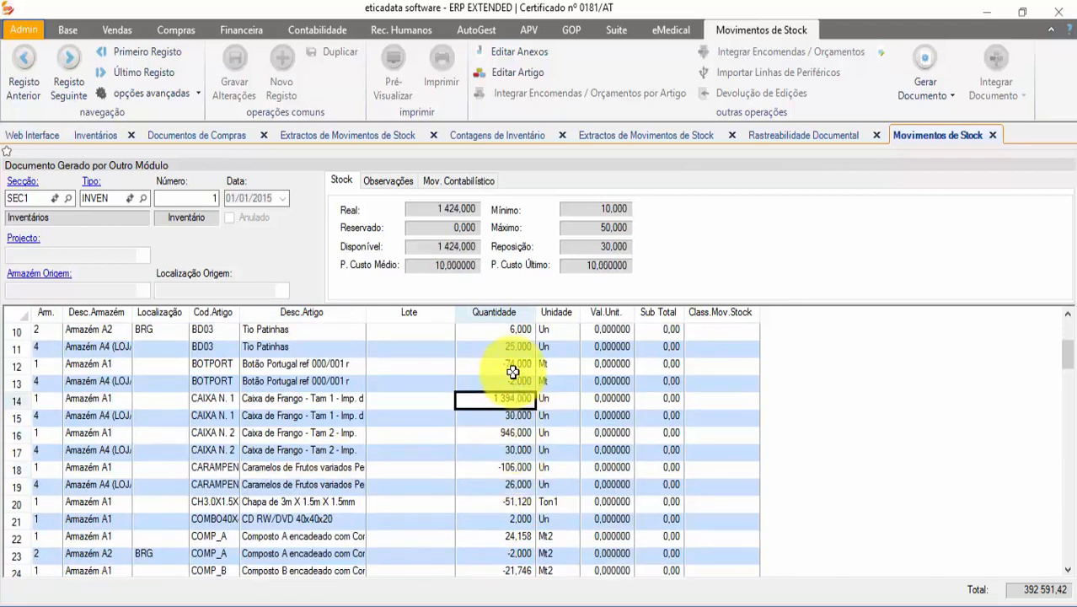
Step: Review INVEN 1's zero-cost lines down to Monitor LCD 17" and highlight lines 58 to 65
scroll(512, 366, down, 1)
scroll(512, 363, up, 1)
scroll(512, 363, down, 7)
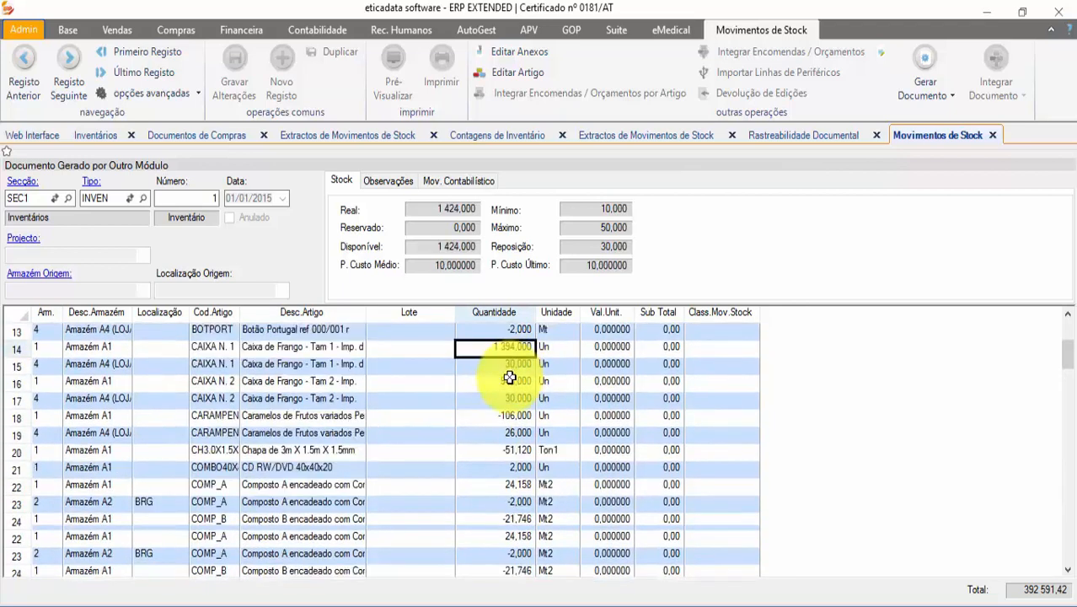
scroll(495, 460, down, 7)
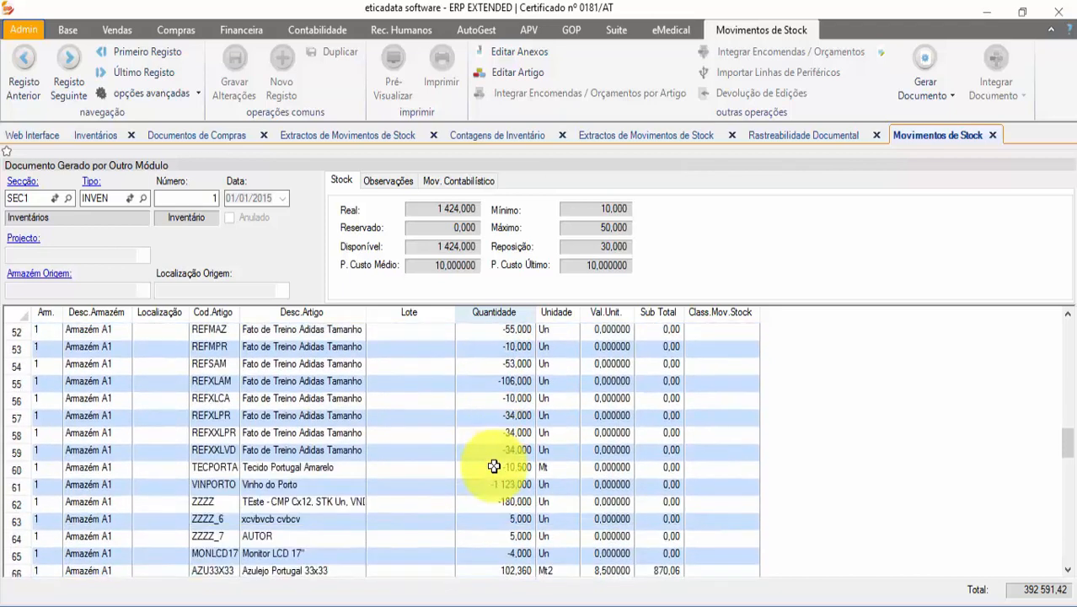
scroll(494, 466, down, 1)
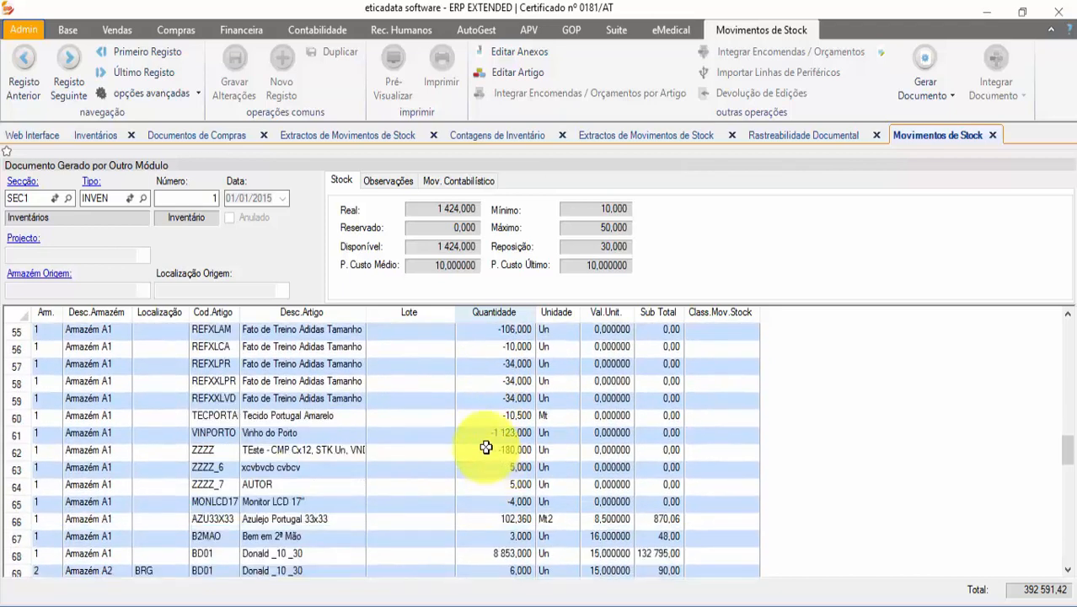
scroll(492, 430, down, 1)
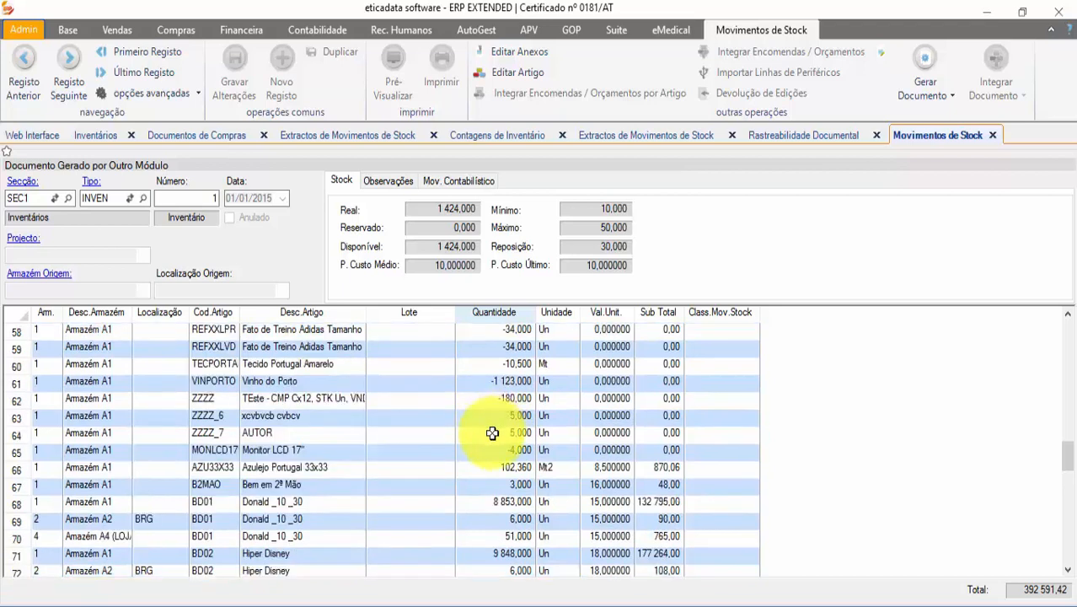
click(261, 450)
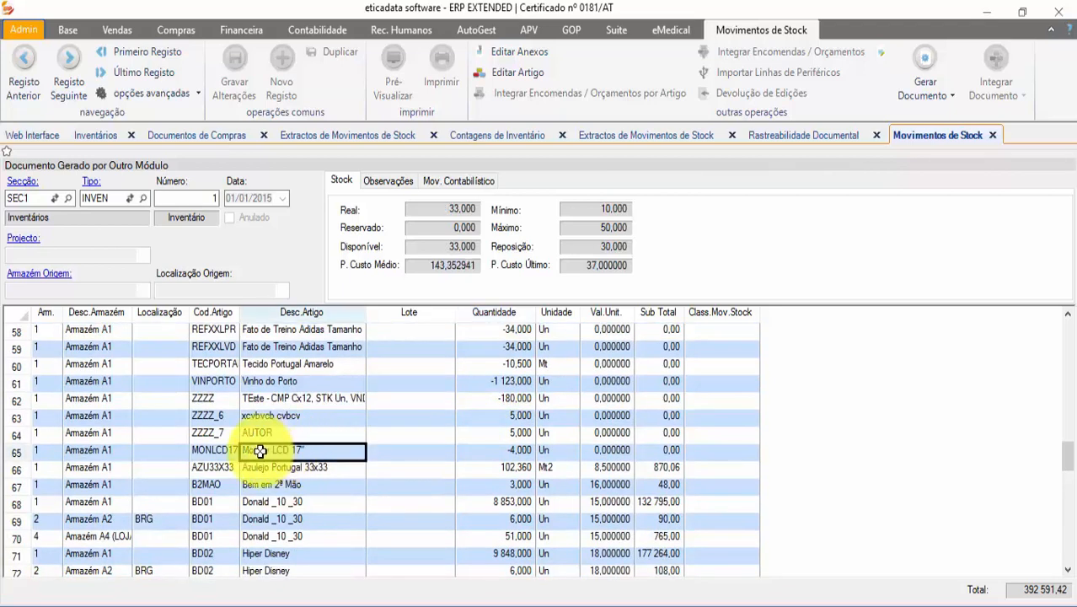
drag(714, 454, 34, 337)
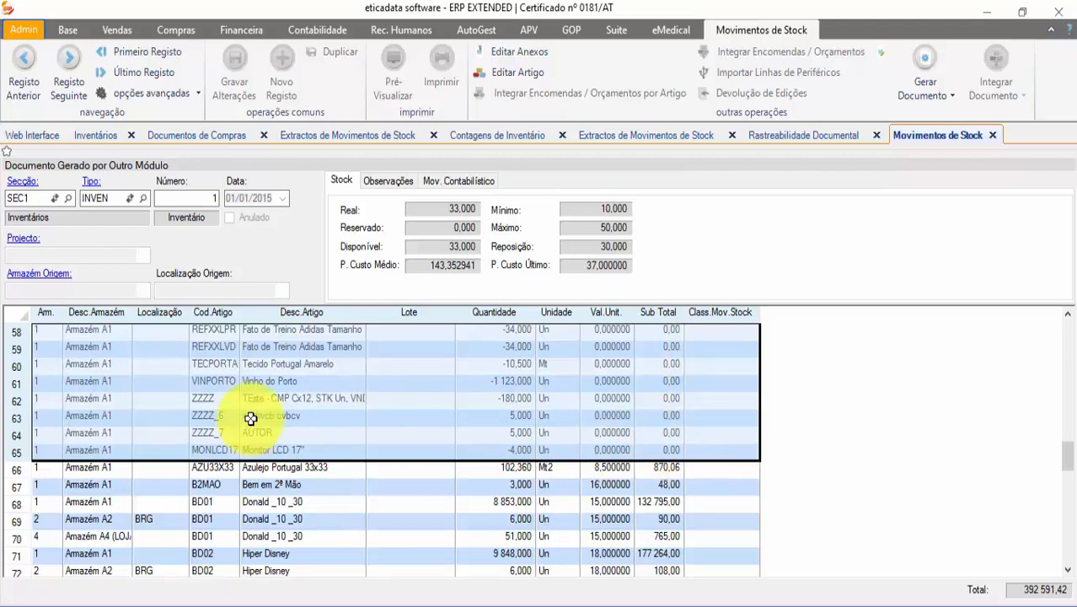
Step: Highlight INVEN 1's lines 66 to 72 starting at AZU33X33, and check the BD03 and BD01 lines for Armazém A1
click(480, 468)
drag(43, 469, 730, 574)
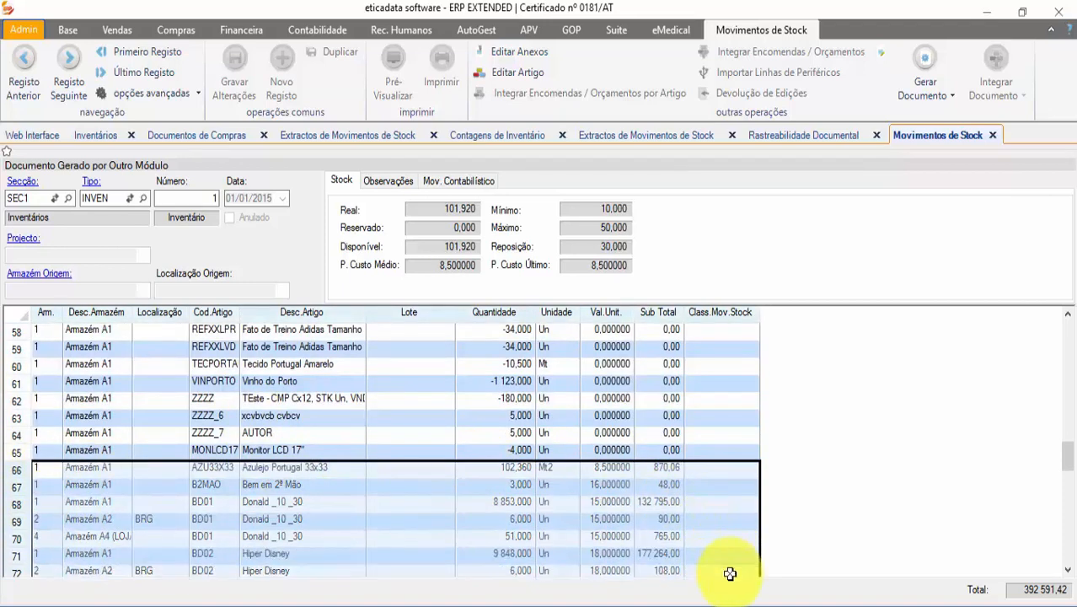
scroll(712, 525, down, 1)
scroll(705, 518, down, 1)
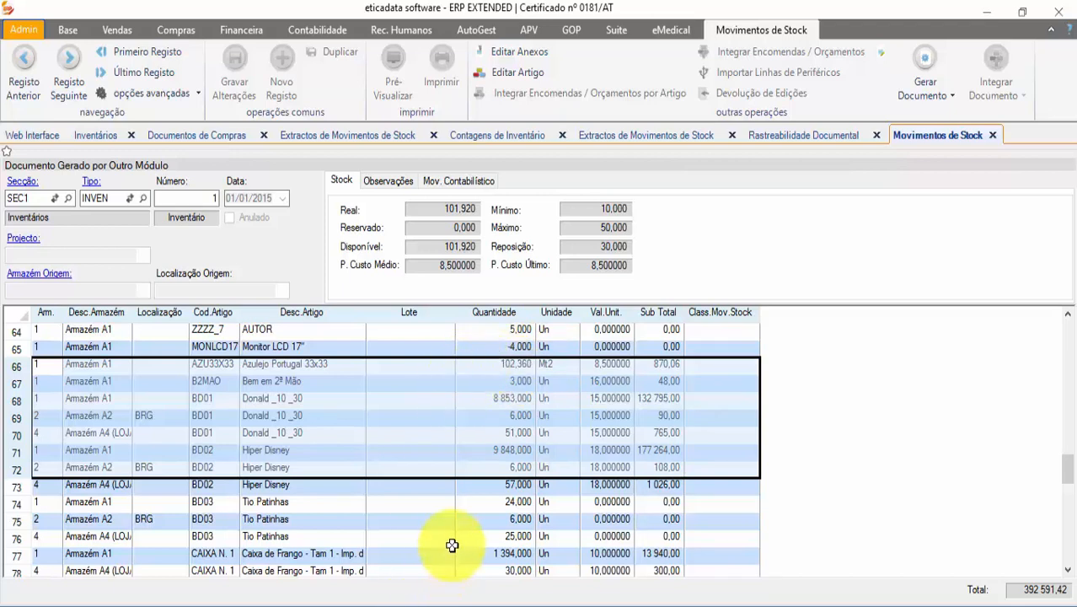
click(500, 502)
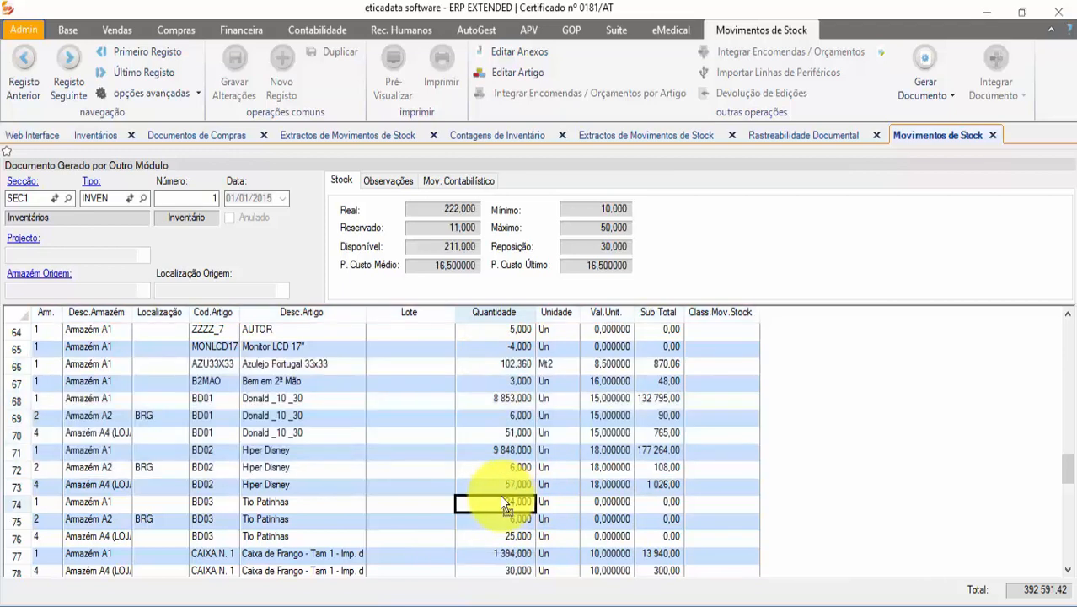
click(551, 401)
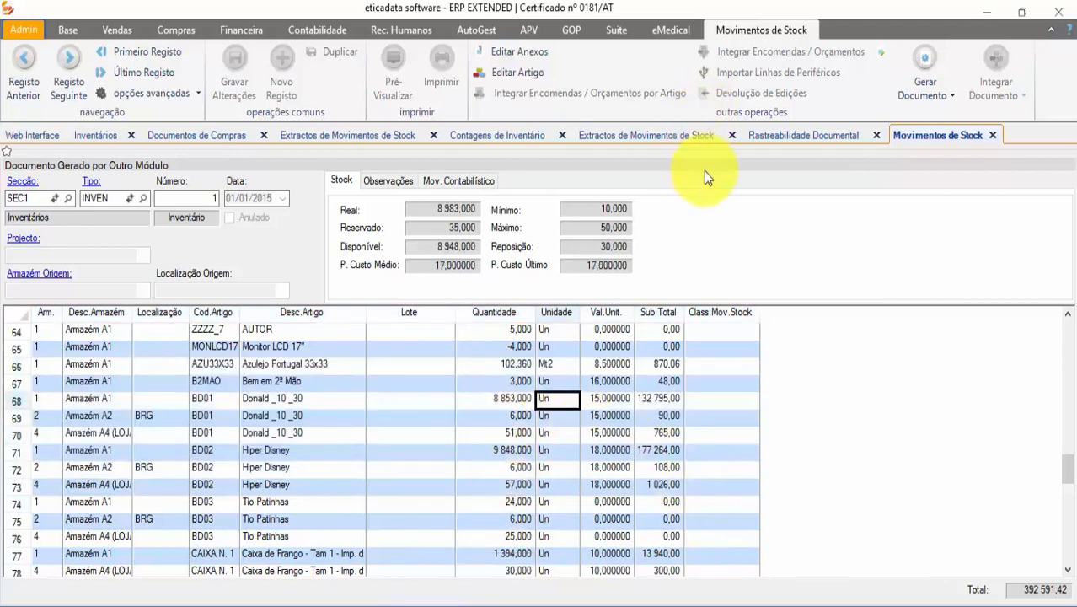
Step: Close the lt* extract preview, the INVEN 1 stock movement and the document traceability
click(654, 137)
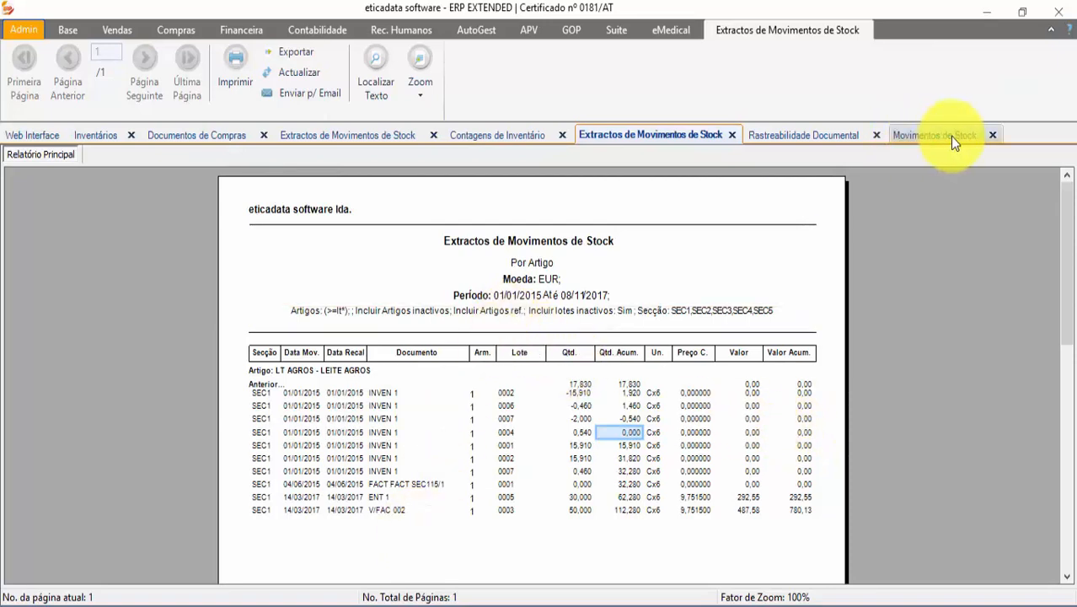
click(732, 135)
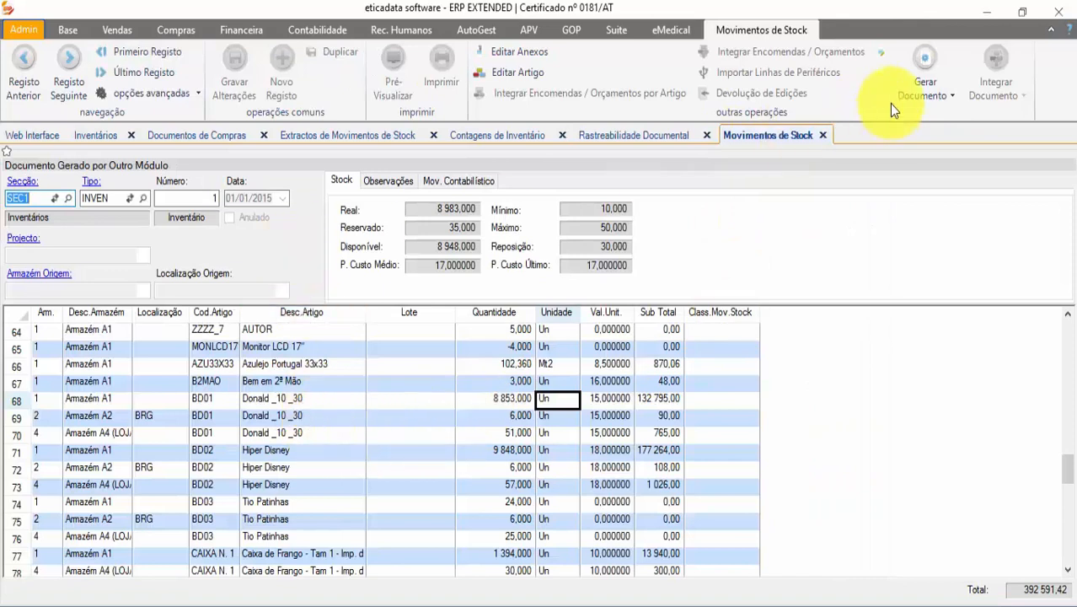
click(824, 137)
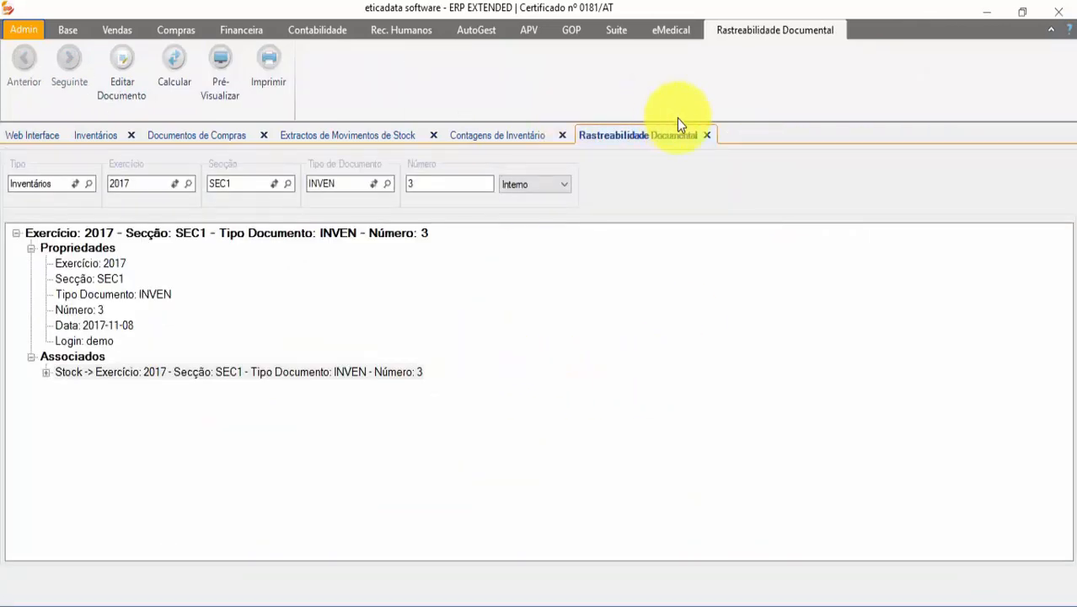
click(706, 136)
Step: Close count 2 of inventory 3 without saving its changes, reopen it to check its lines, and close it again
click(547, 135)
click(562, 135)
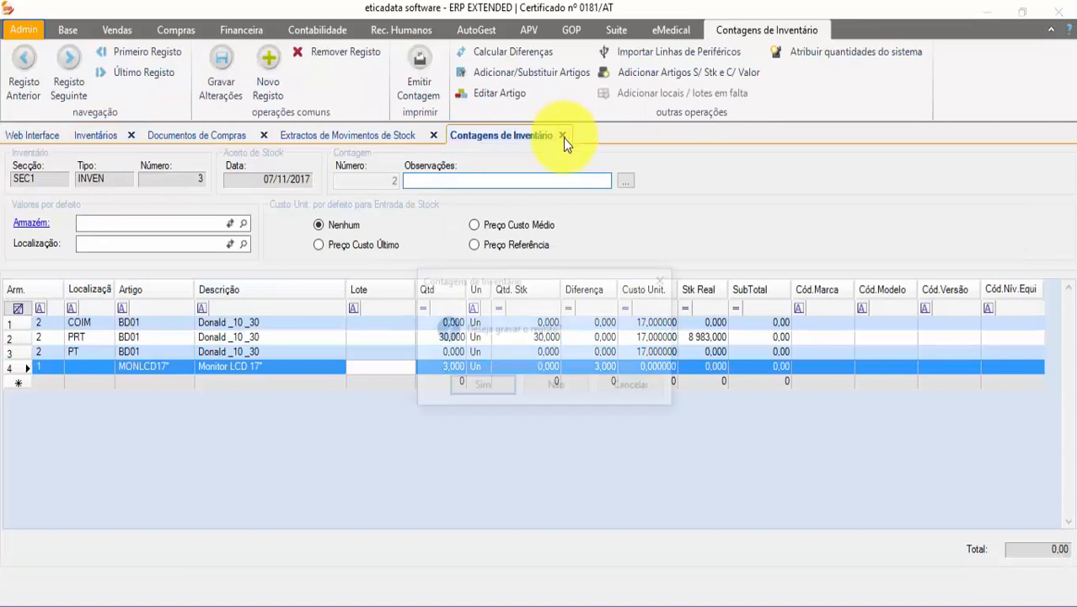
click(549, 383)
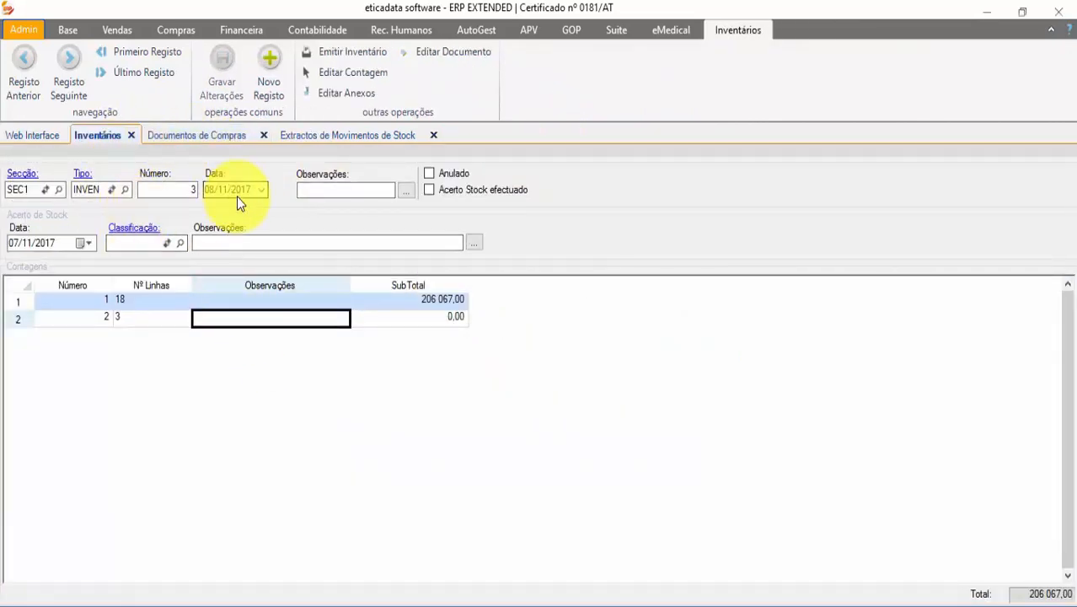
double_click(288, 319)
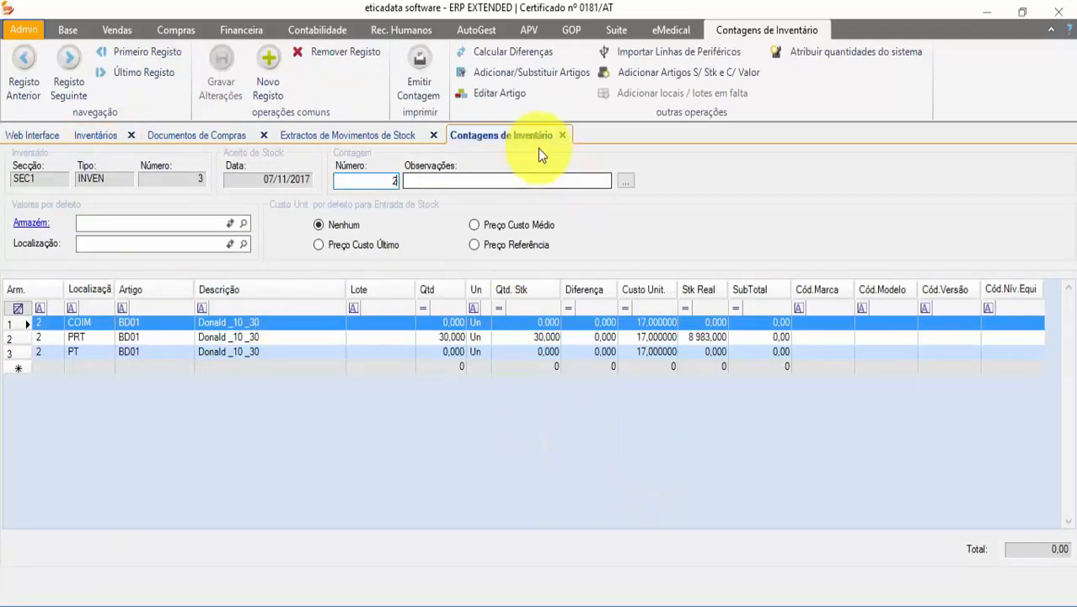
click(562, 135)
Step: Mark inventory 3 as Acerto Stock efectuado, save it, and switch to the GDEV purchase document
click(474, 190)
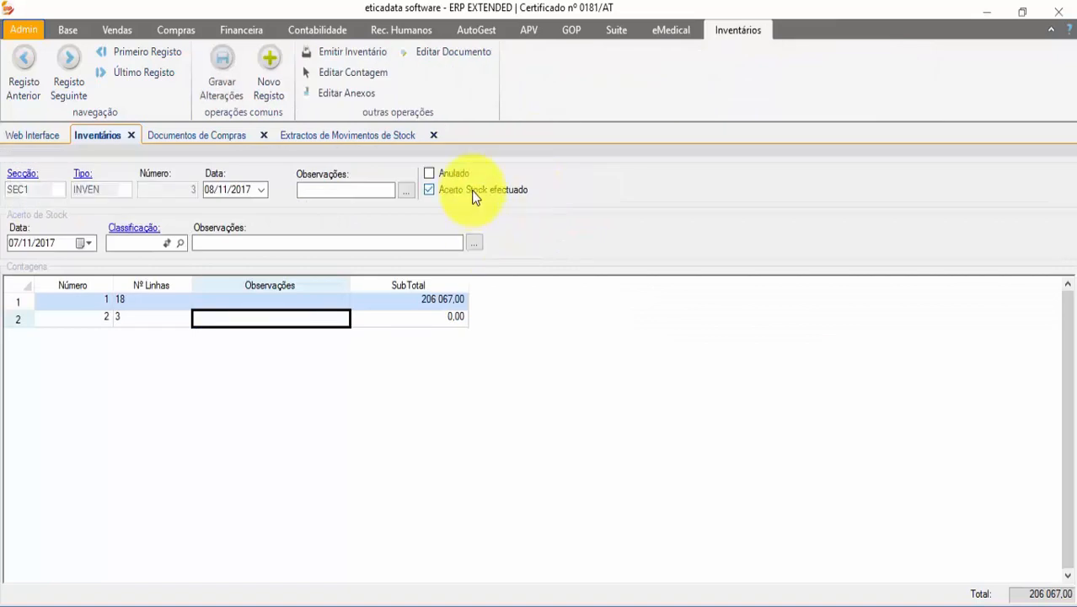
click(223, 76)
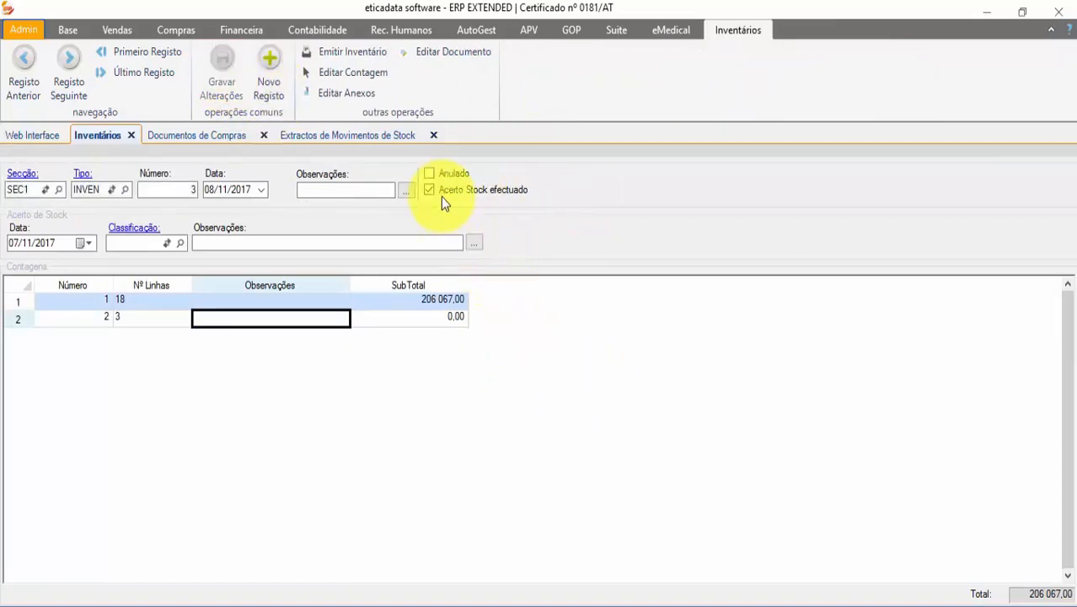
click(202, 137)
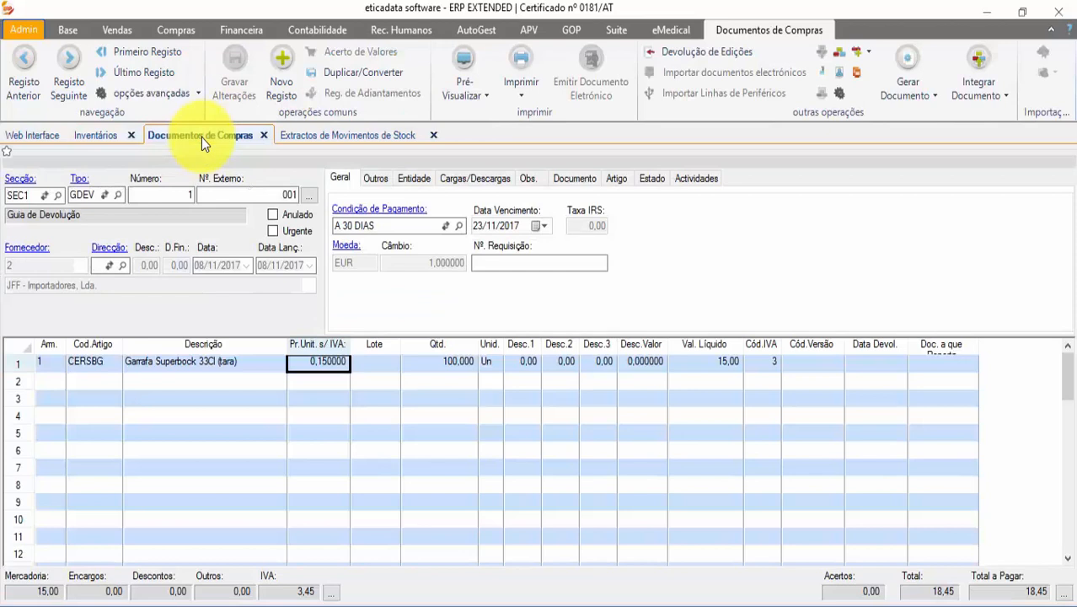
Step: Set the purchase document type to V/FAC and bring up invoice V/F 0007 in section SEC1
click(22, 94)
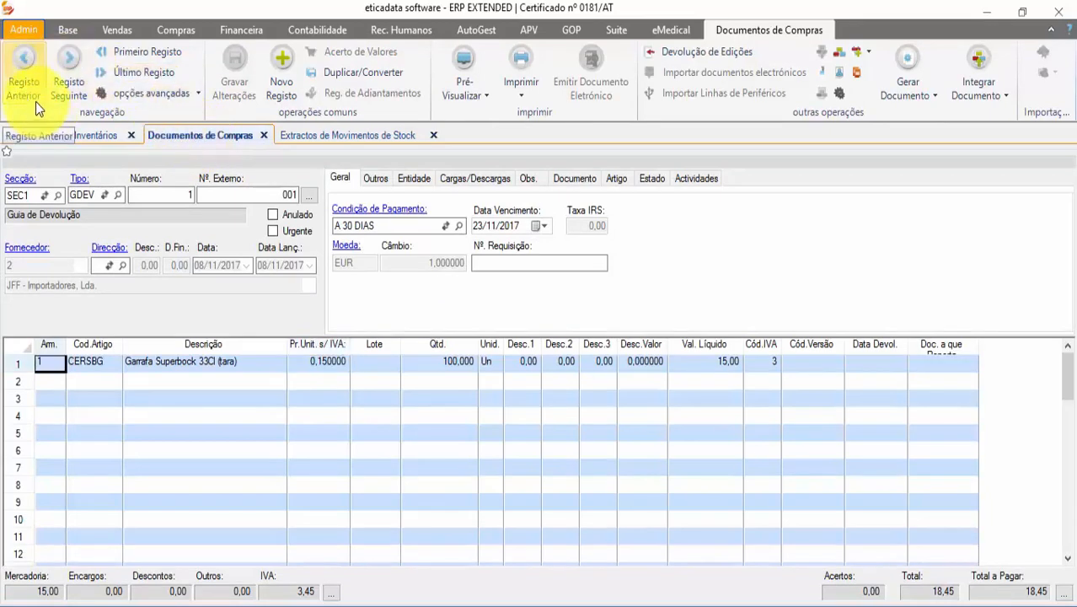
click(116, 195)
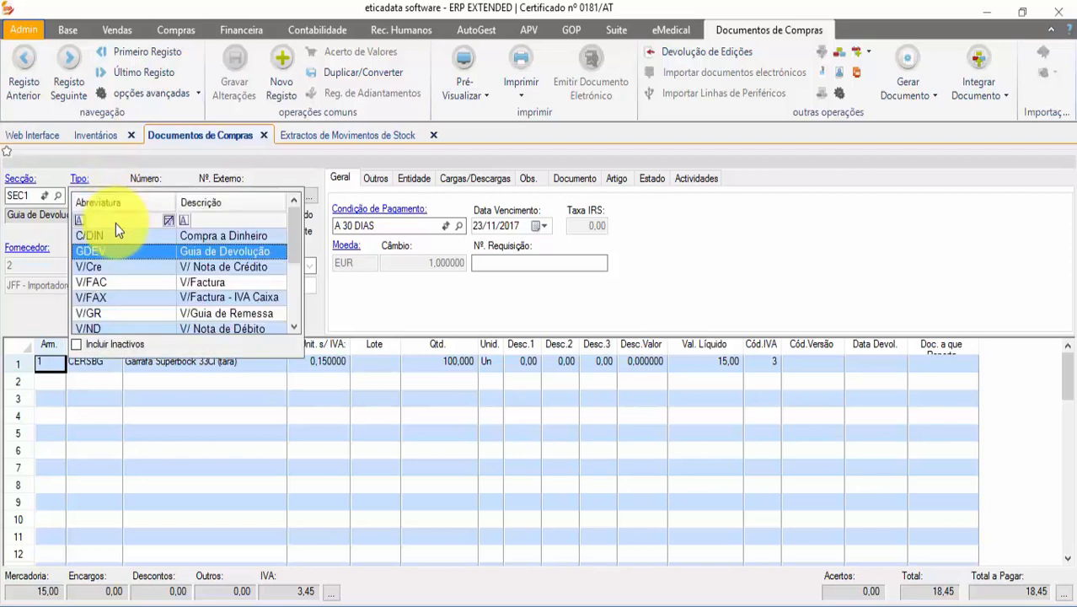
click(100, 283)
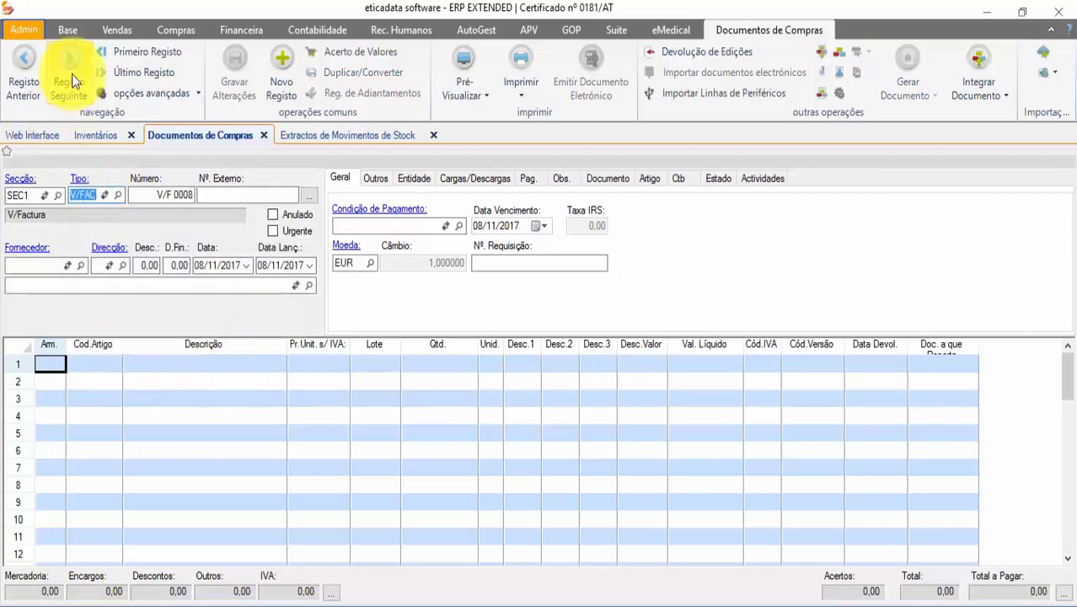
click(43, 64)
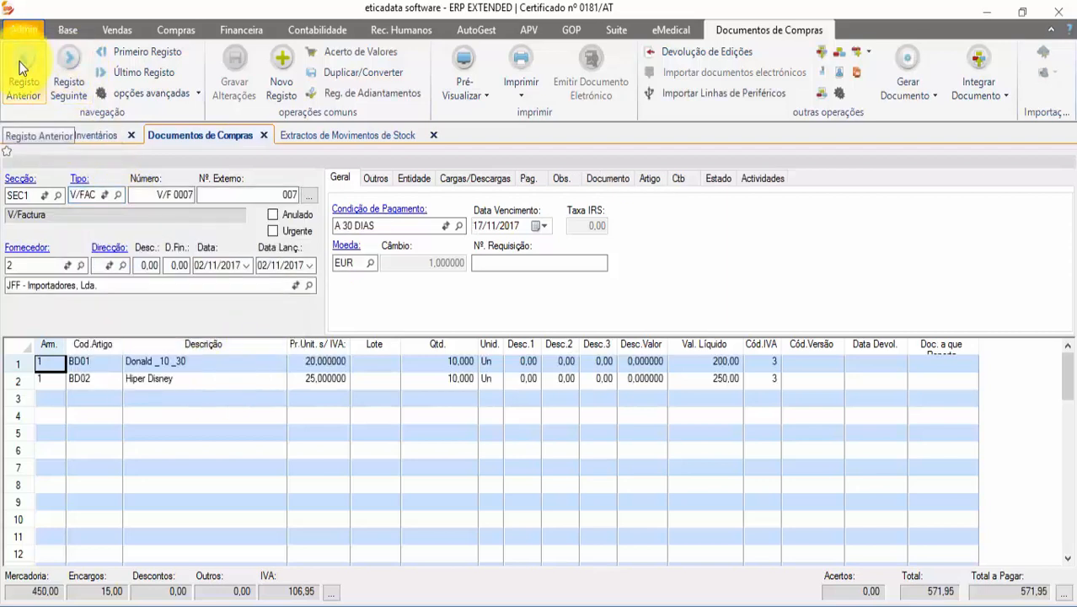
click(43, 63)
click(69, 80)
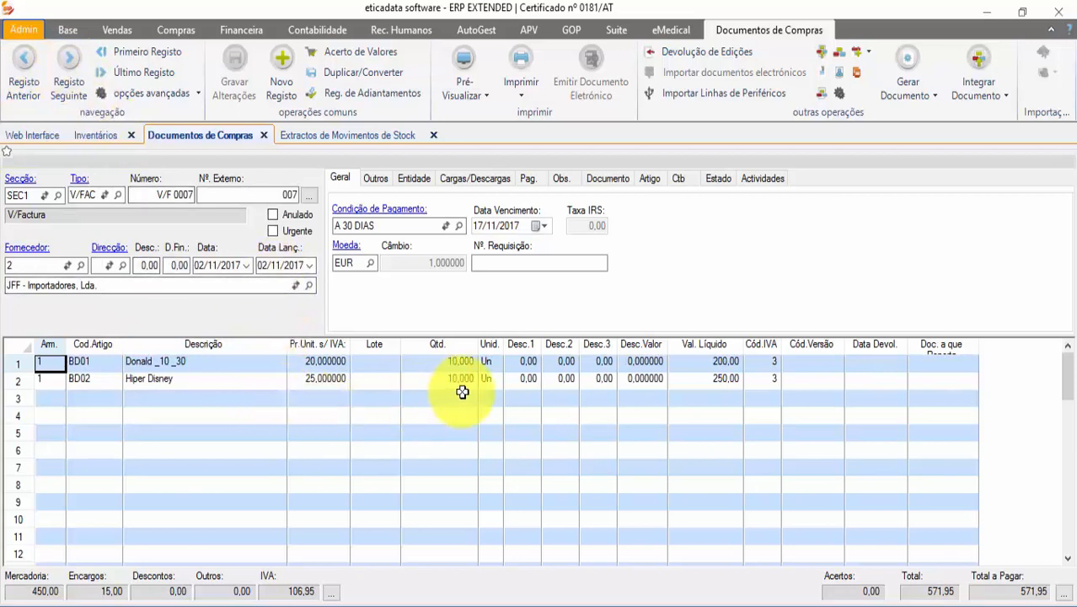
Step: Set Desc.1 to 10,00 on the BD01 and BD02 lines of invoice V/F 0007 and save the changes
click(527, 364)
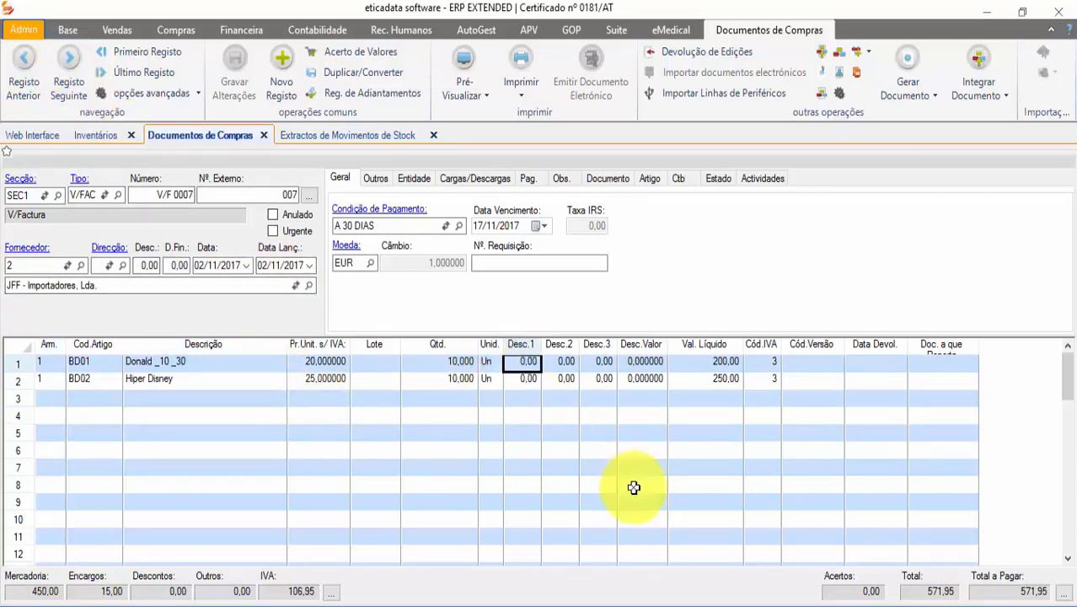
text(1)
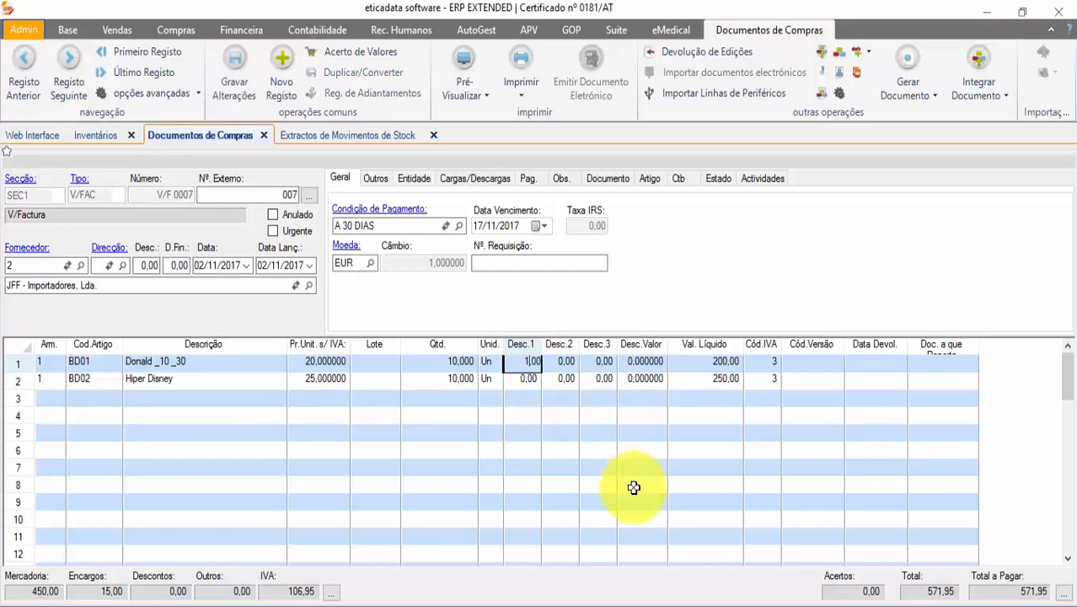
key(Return)
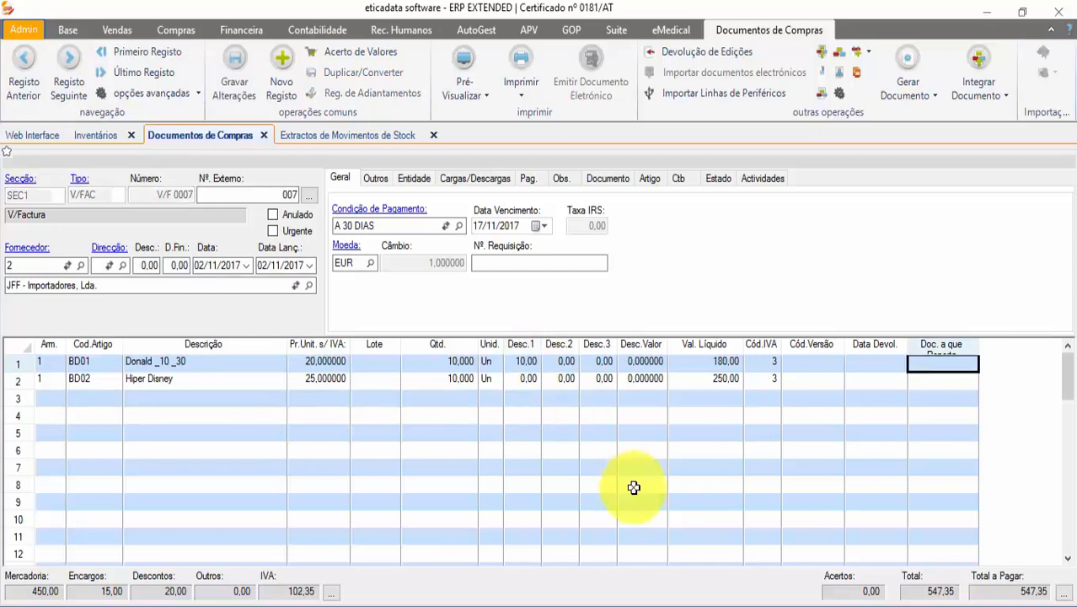
click(529, 379)
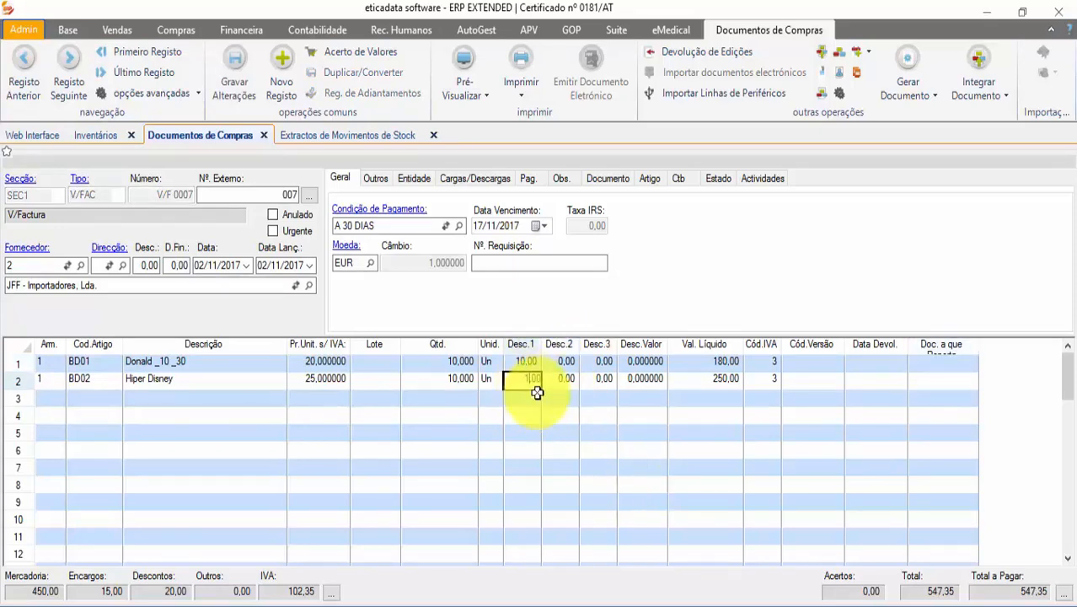
key(Return)
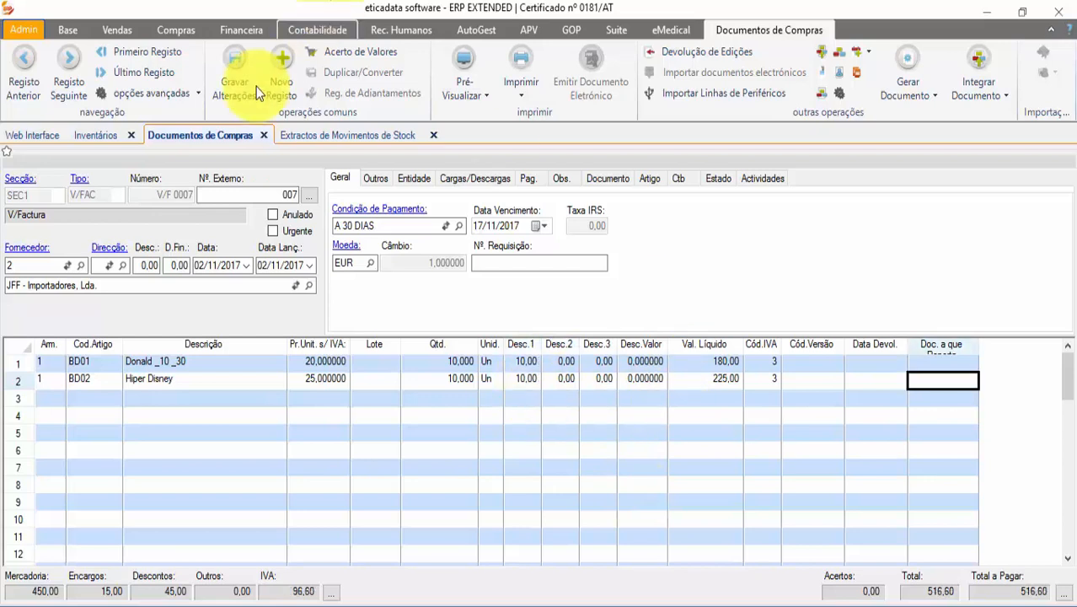
click(235, 74)
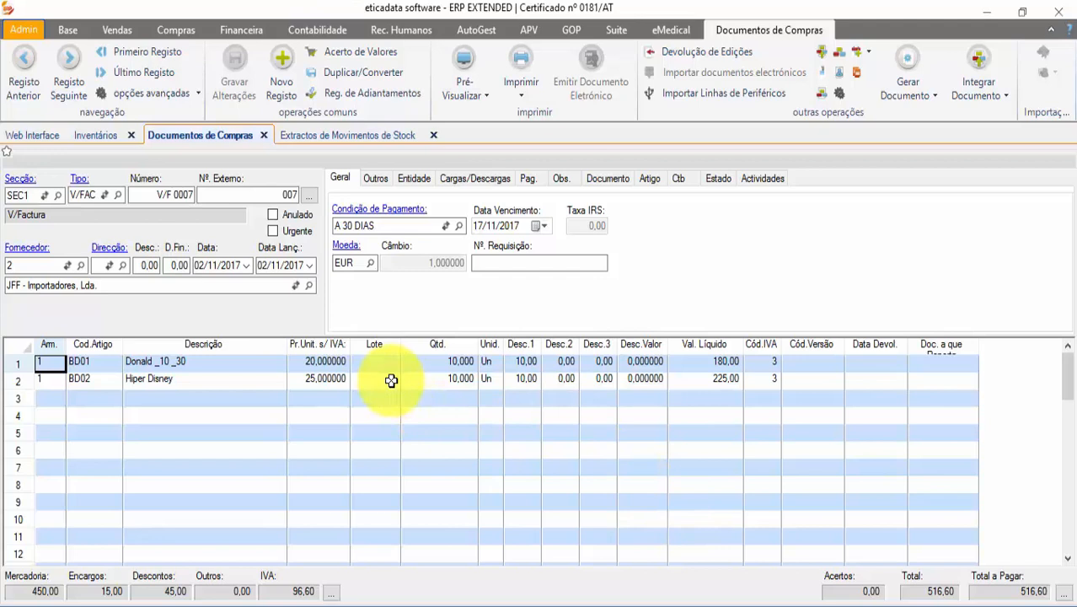
Step: Highlight the invoice's BD01 and BD02 article codes, then set the stock movement extract's article filter to bd* and preview it
click(89, 370)
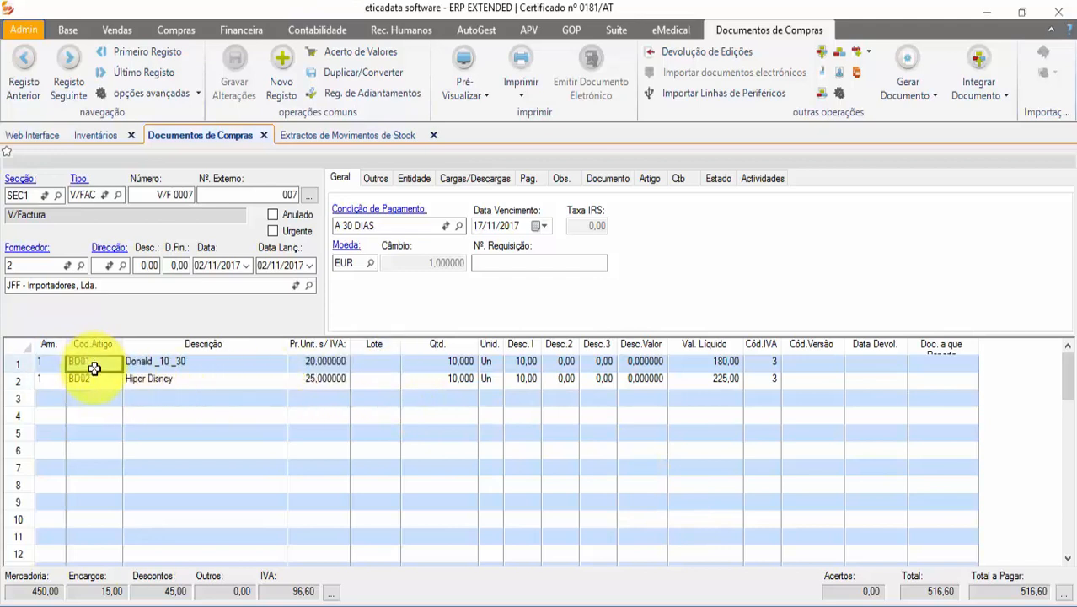
click(93, 377)
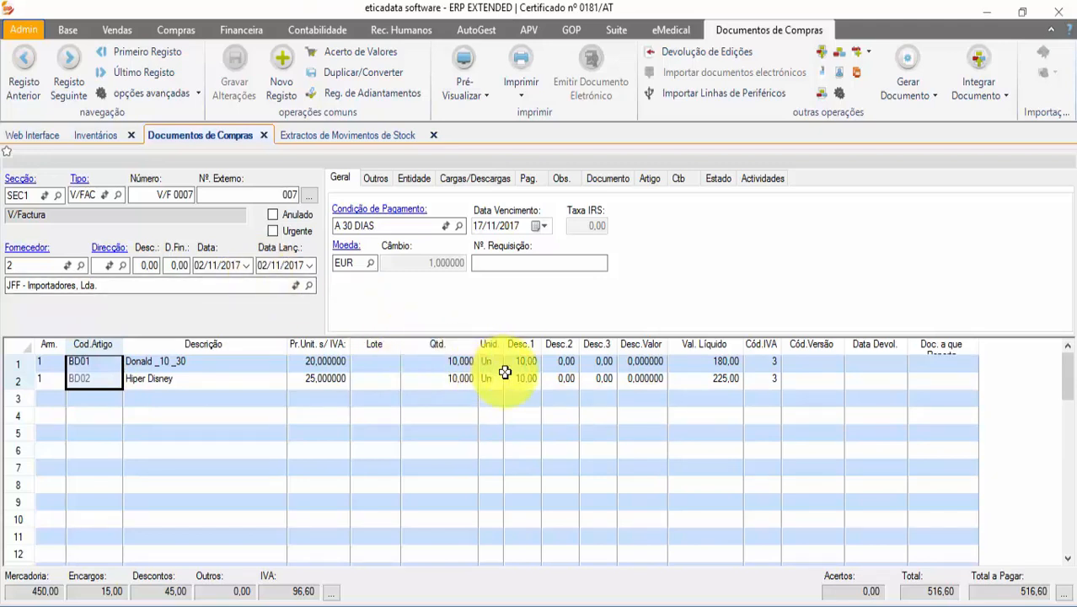
click(385, 134)
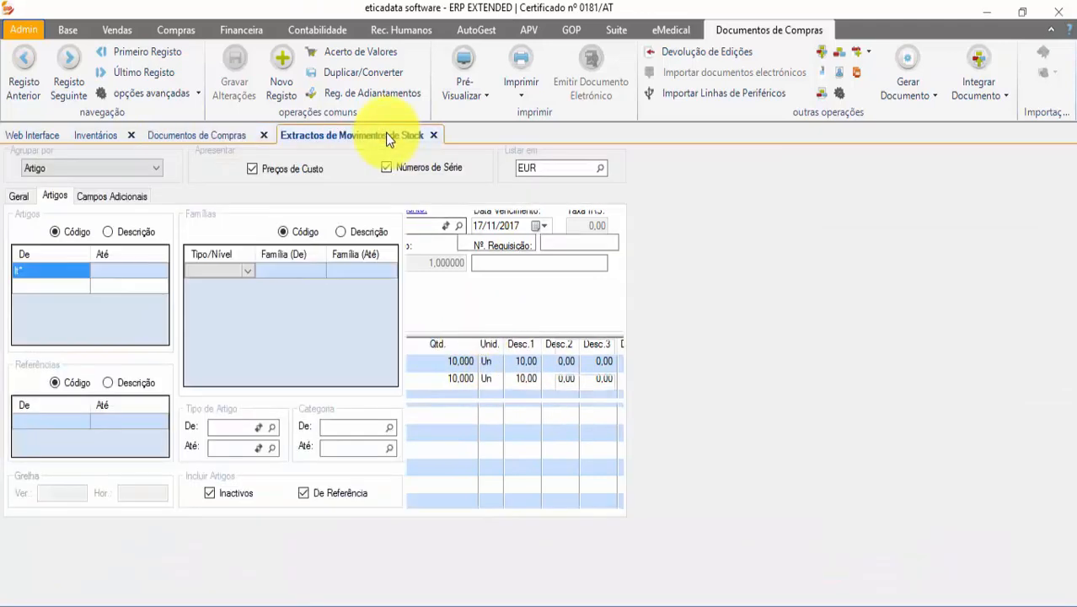
click(47, 105)
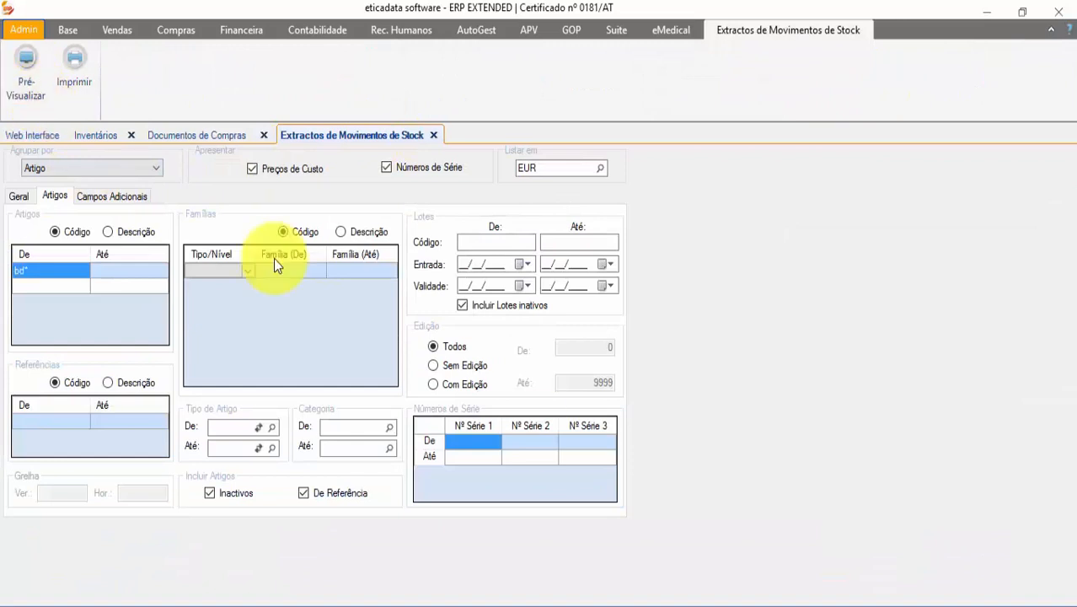
Step: Go to page 2 of the bd* extract, enlarge it to 150%, and examine the BD01 and BD02 movements
scroll(450, 476, down, 10)
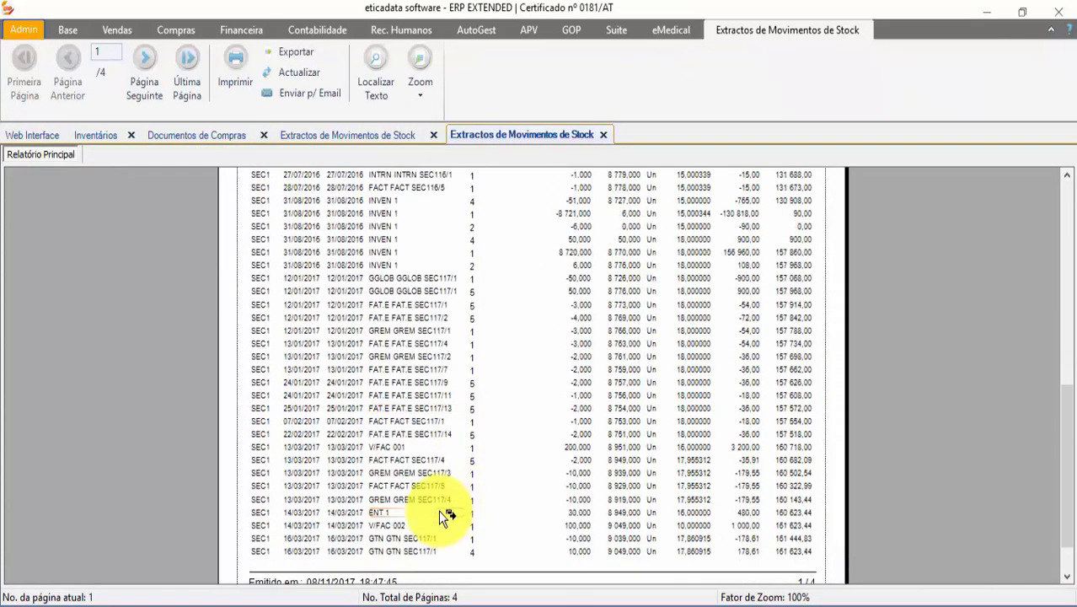
scroll(437, 511, down, 3)
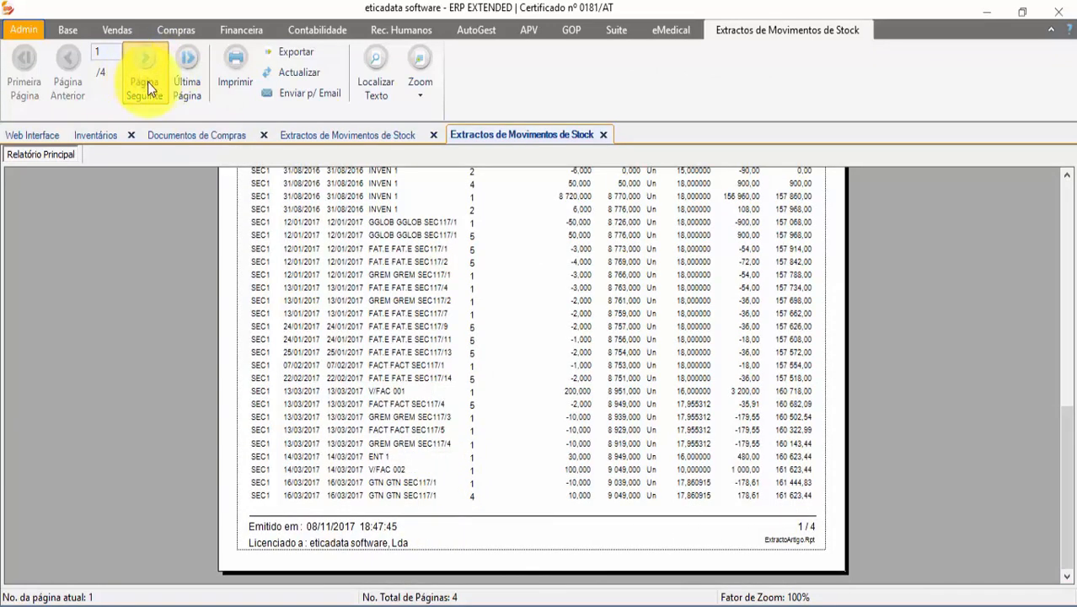
click(145, 81)
scroll(370, 455, down, 3)
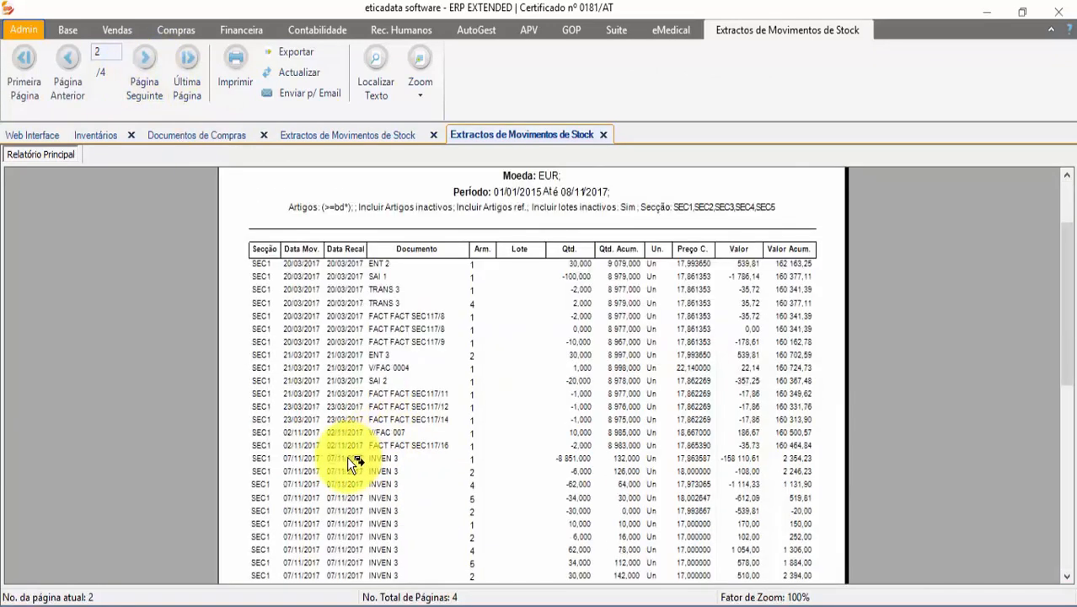
click(418, 82)
click(438, 210)
scroll(404, 455, down, 9)
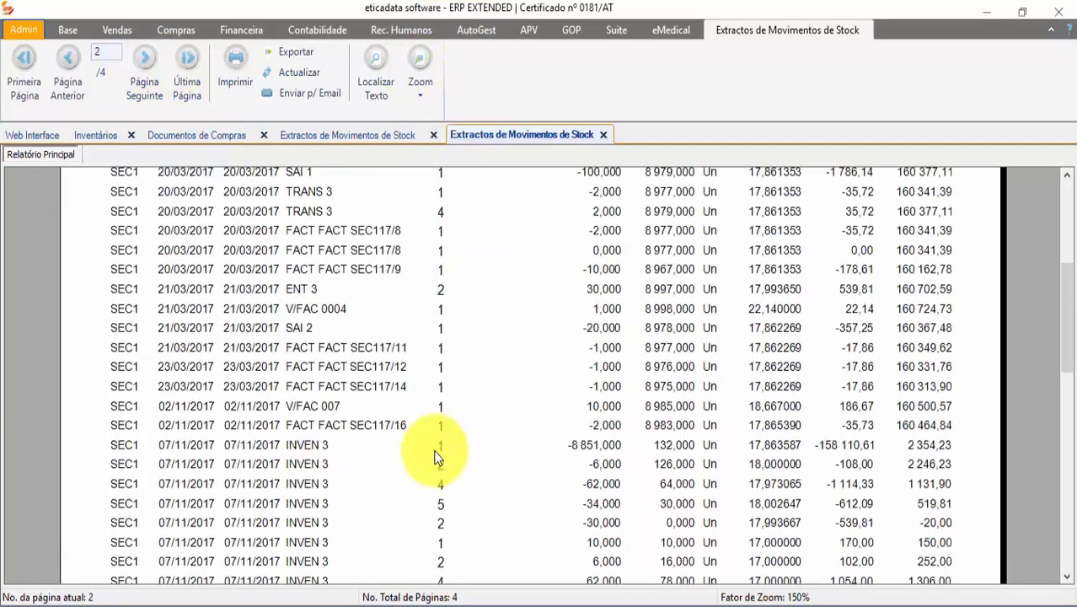
scroll(287, 467, up, 3)
scroll(272, 455, up, 3)
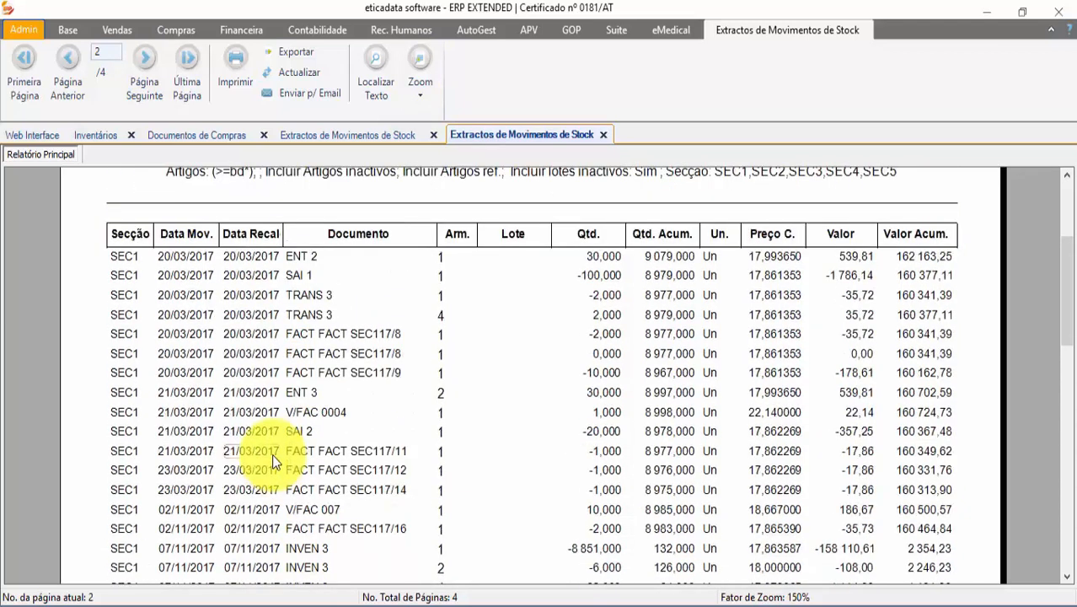
scroll(272, 455, down, 14)
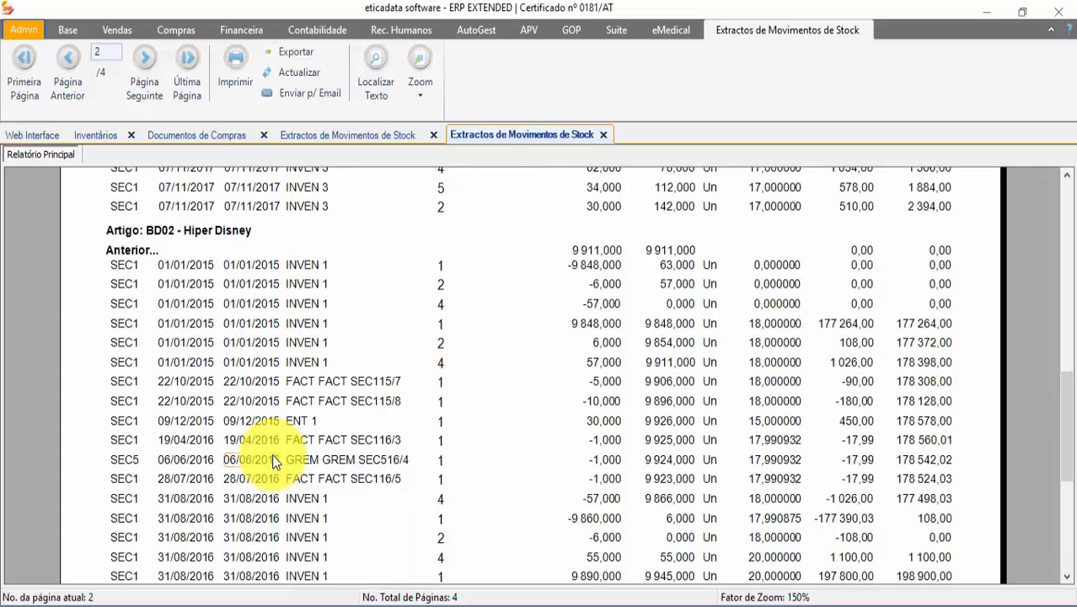
Step: Recheck the BD02 line in invoice V/F 0007, return to the extract preview, and highlight BD01's accumulated quantity for V/FAC 007
click(196, 135)
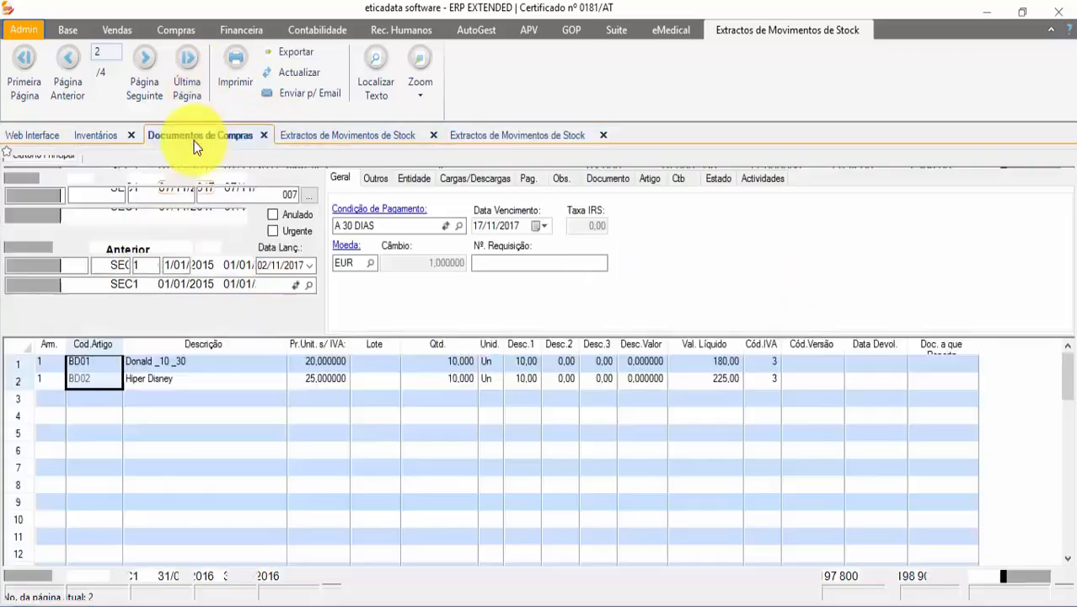
click(115, 378)
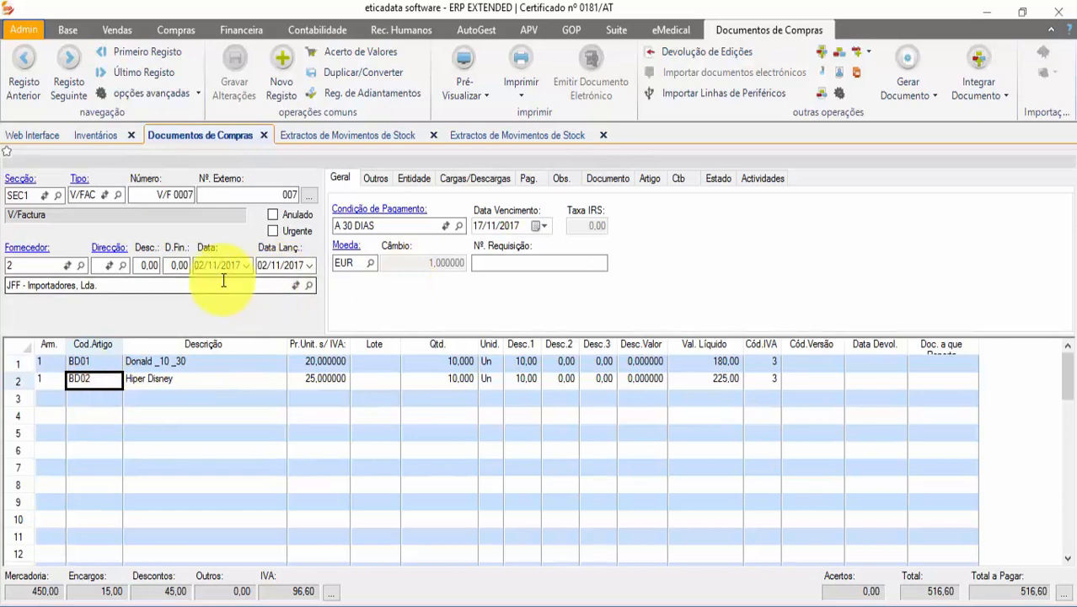
click(517, 135)
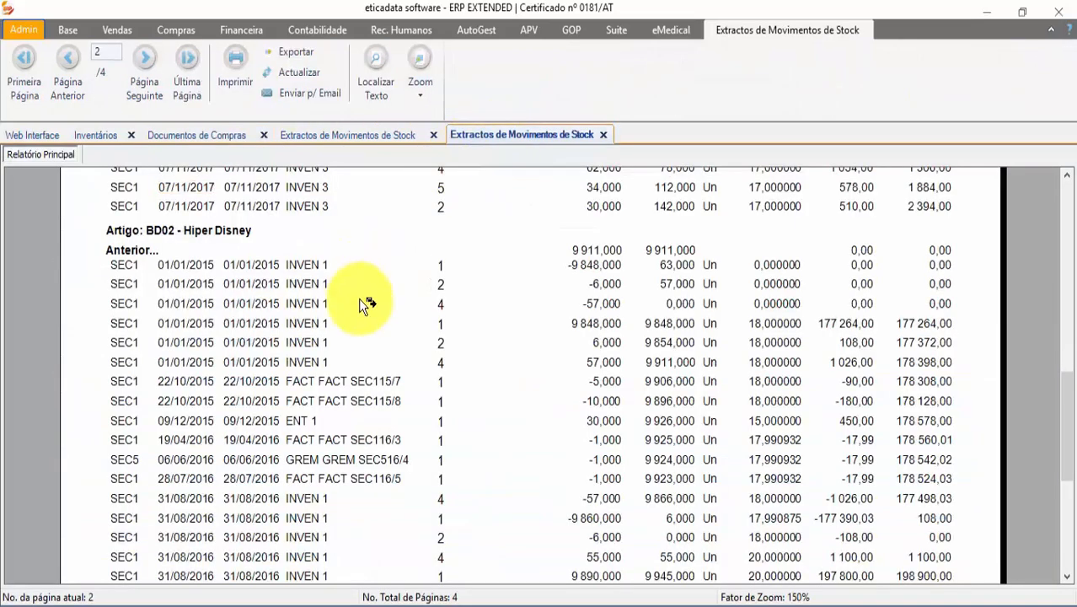
click(349, 135)
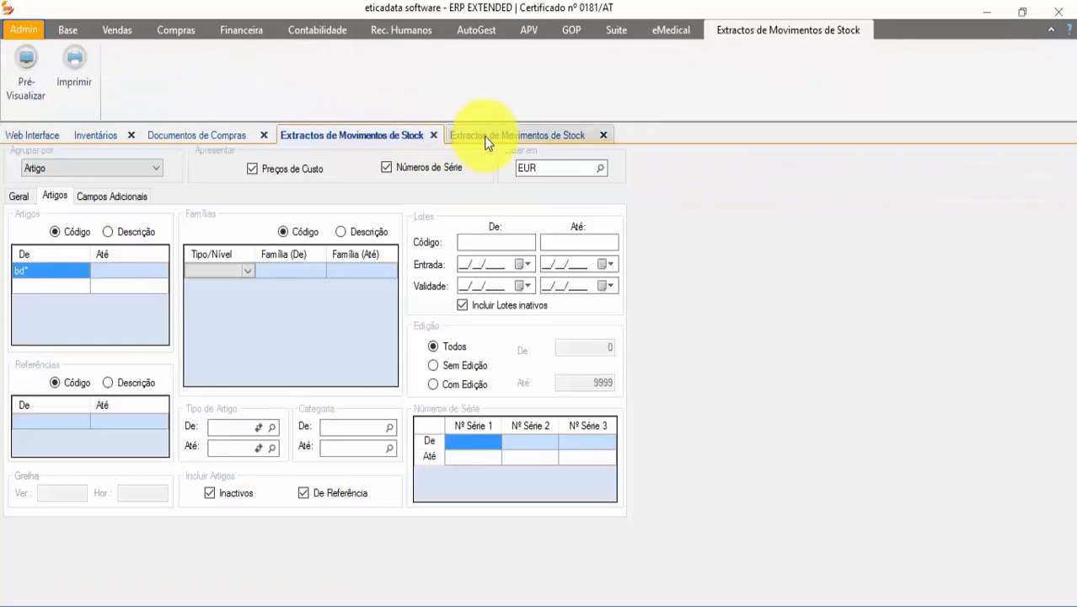
click(483, 136)
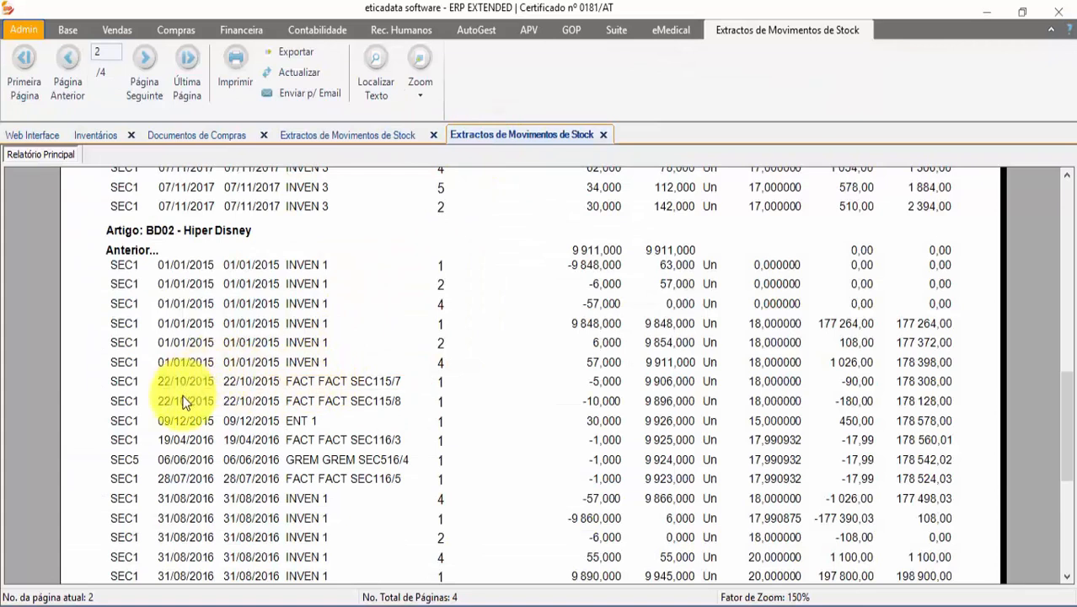
scroll(181, 422, up, 7)
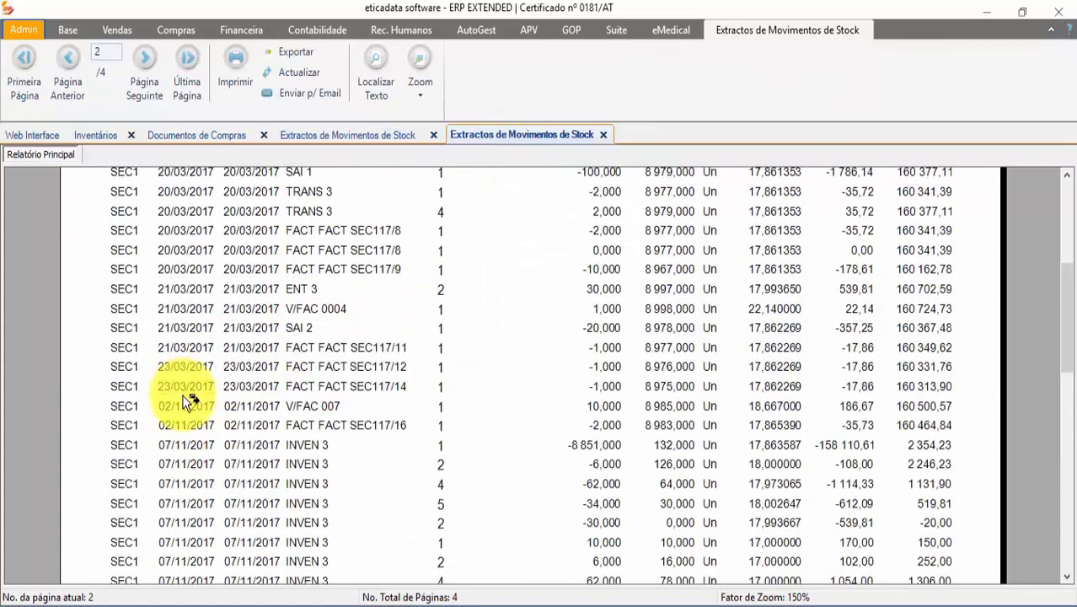
click(677, 409)
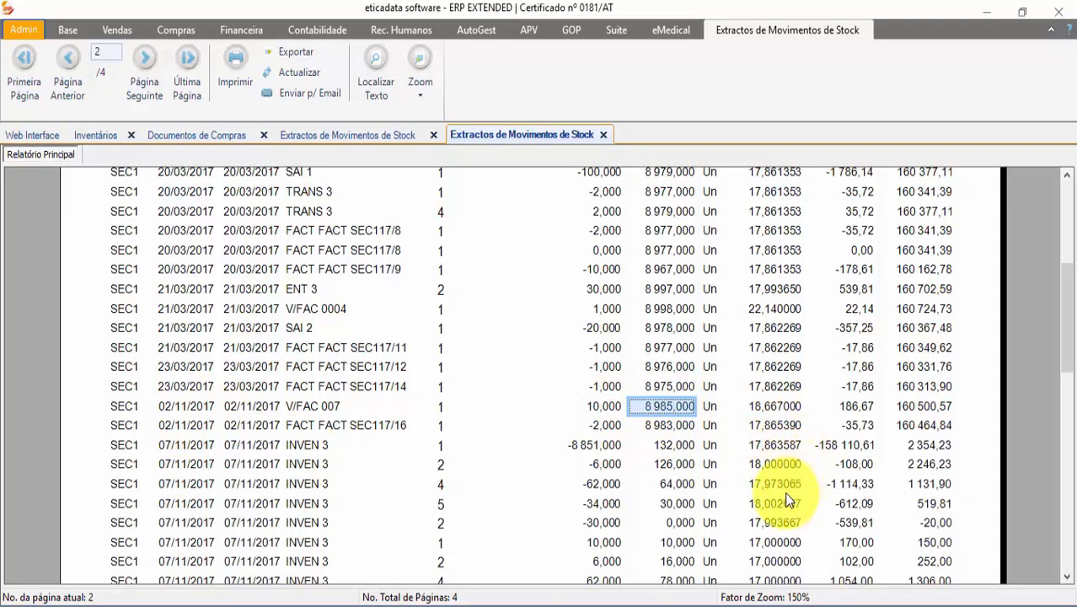
Step: Compare the BD01 line's Desc.1 in invoice V/F 0007 with the V/FAC 007 cost price in the extract
click(192, 137)
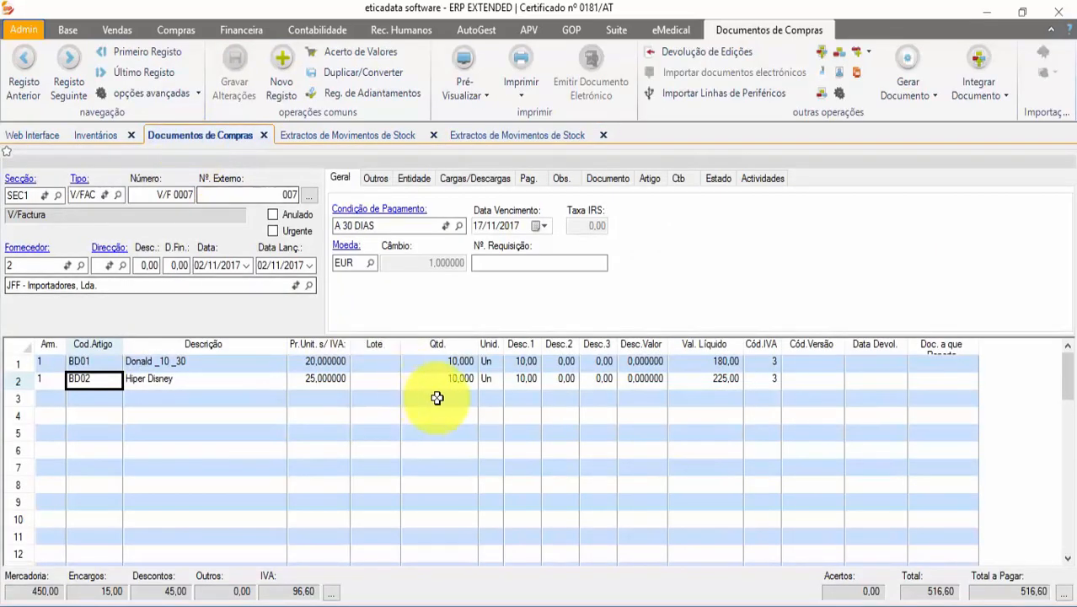
click(516, 365)
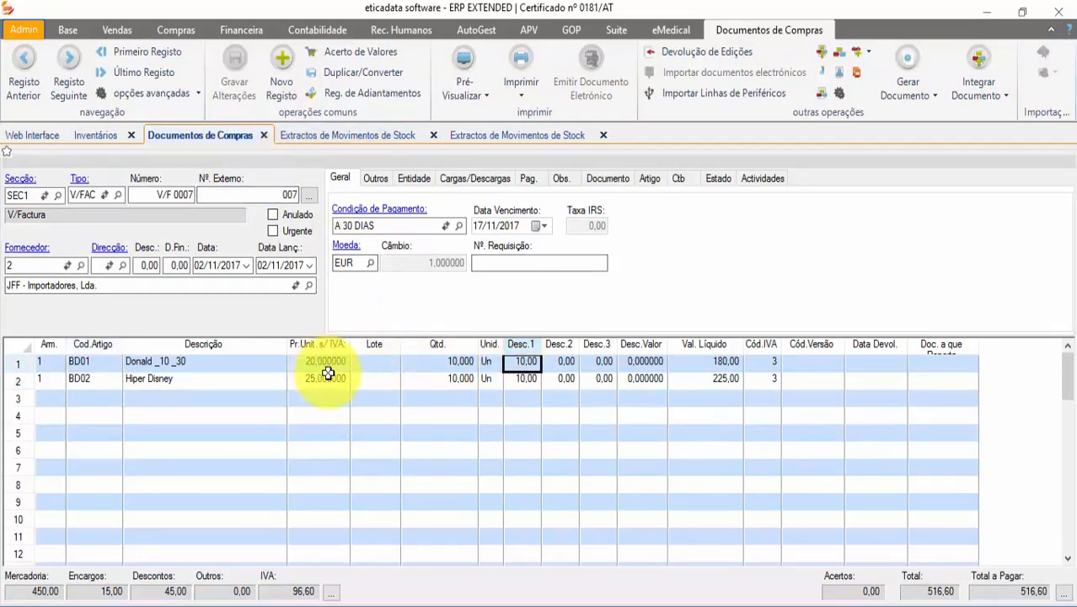
click(514, 137)
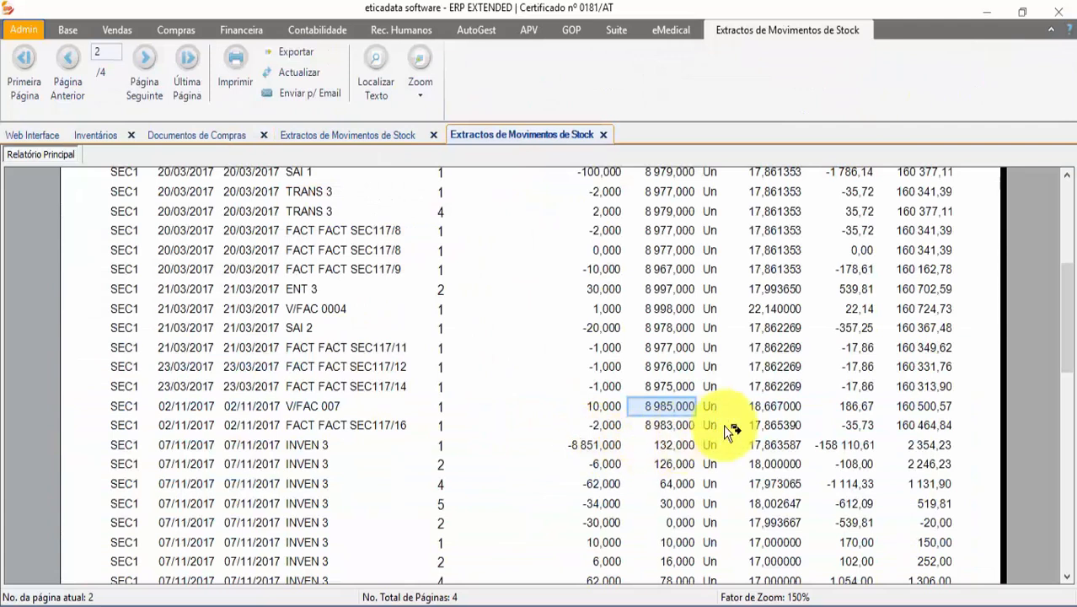
click(777, 408)
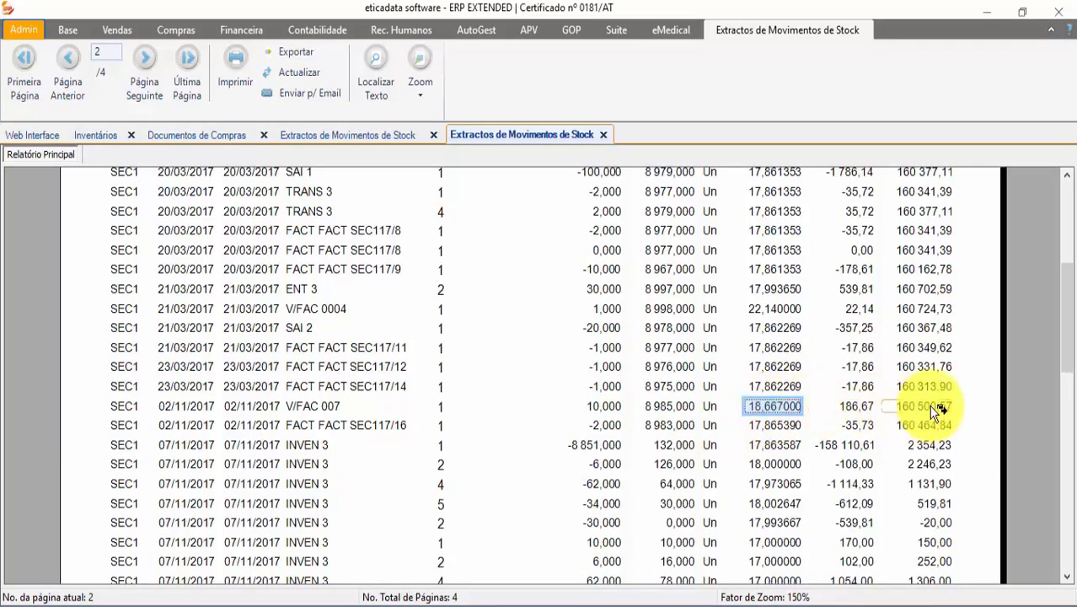
Step: Examine BD01's INVEN 3 movements in the extract and highlight the accumulated quantity on the -30,000 line
scroll(925, 409, down, 5)
scroll(927, 413, up, 2)
scroll(924, 410, up, 2)
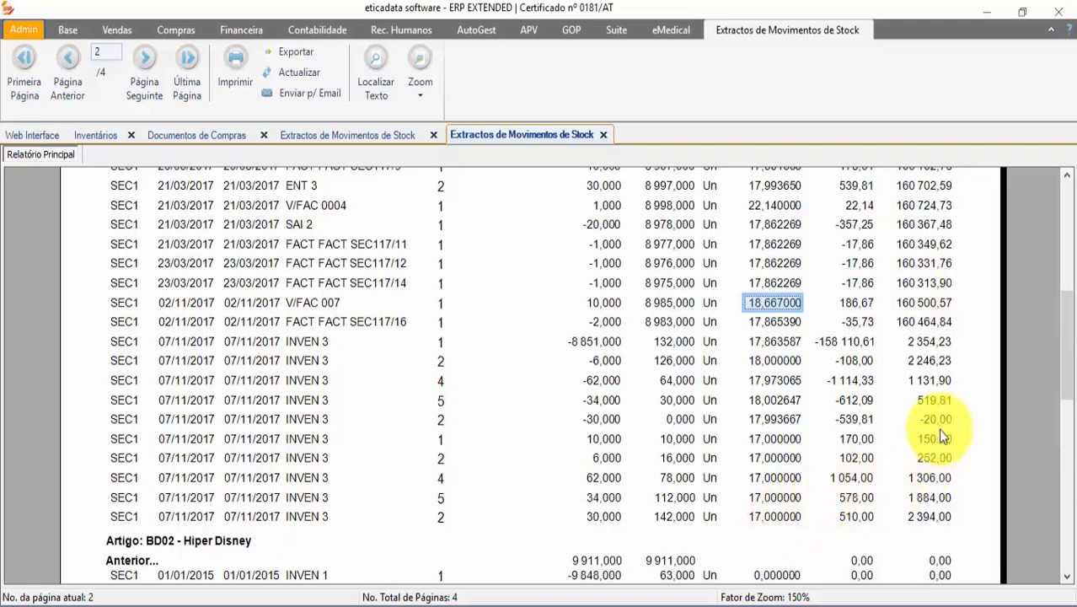
click(678, 419)
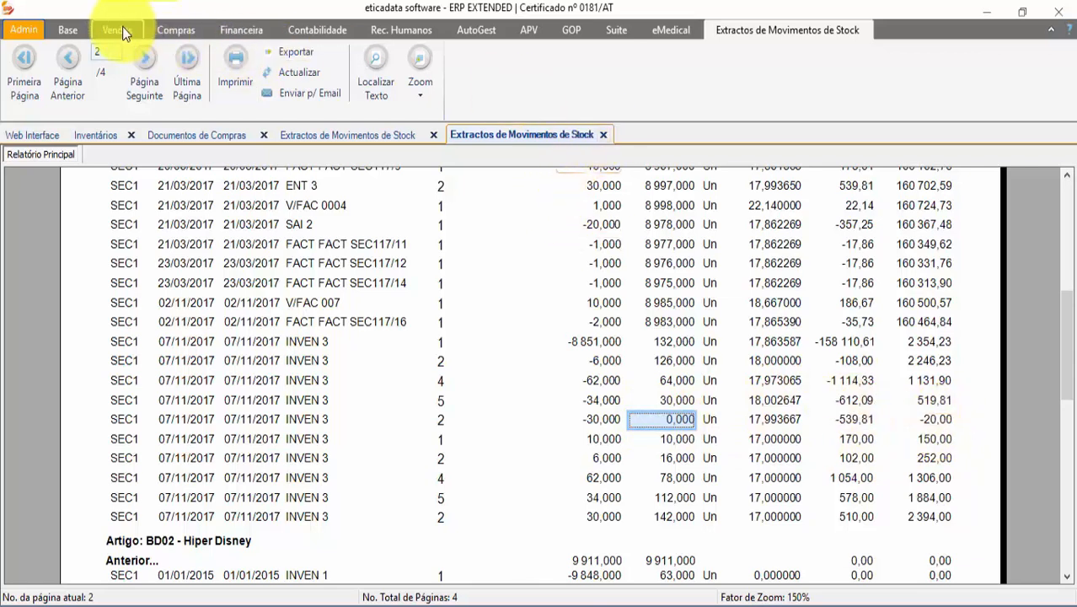
Step: Run the stock and cost recalculation with inventory adjustments recalculated (Recalcular Acertos de Stocks), then close the dialog
click(160, 30)
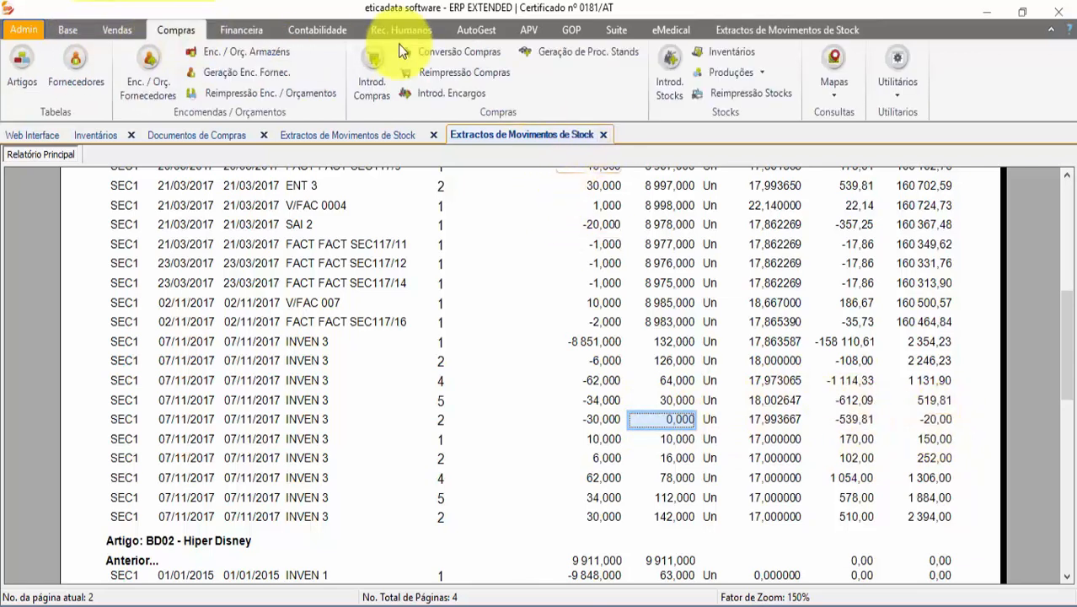
click(884, 94)
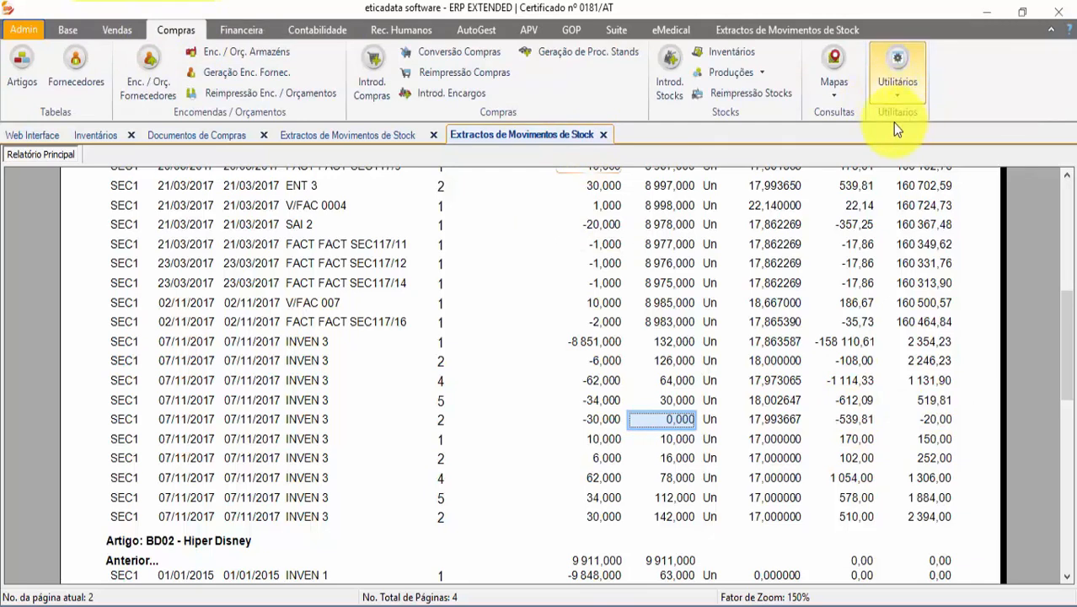
click(892, 122)
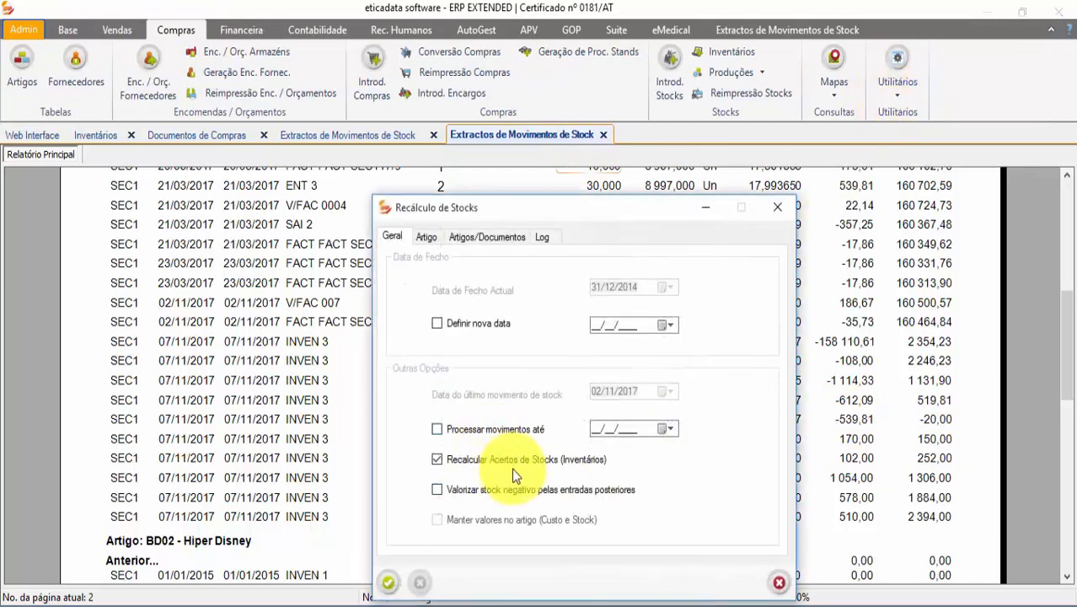
click(388, 585)
click(678, 431)
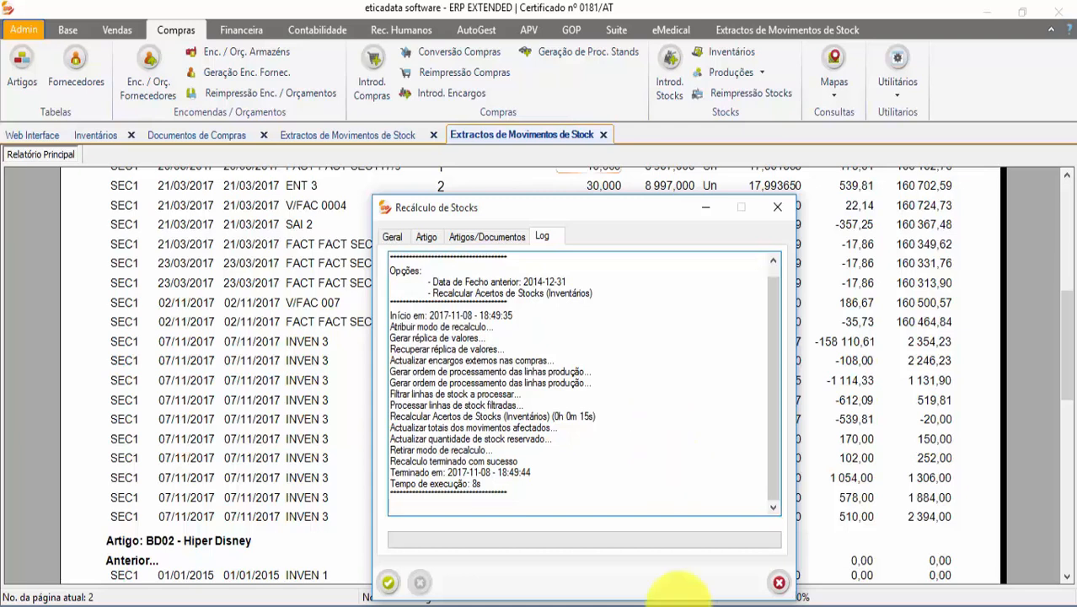
click(779, 581)
Step: Generate a new stock movement extract preview for the bd* articles and go to BD01's INVEN 3 movements on page 2
click(301, 135)
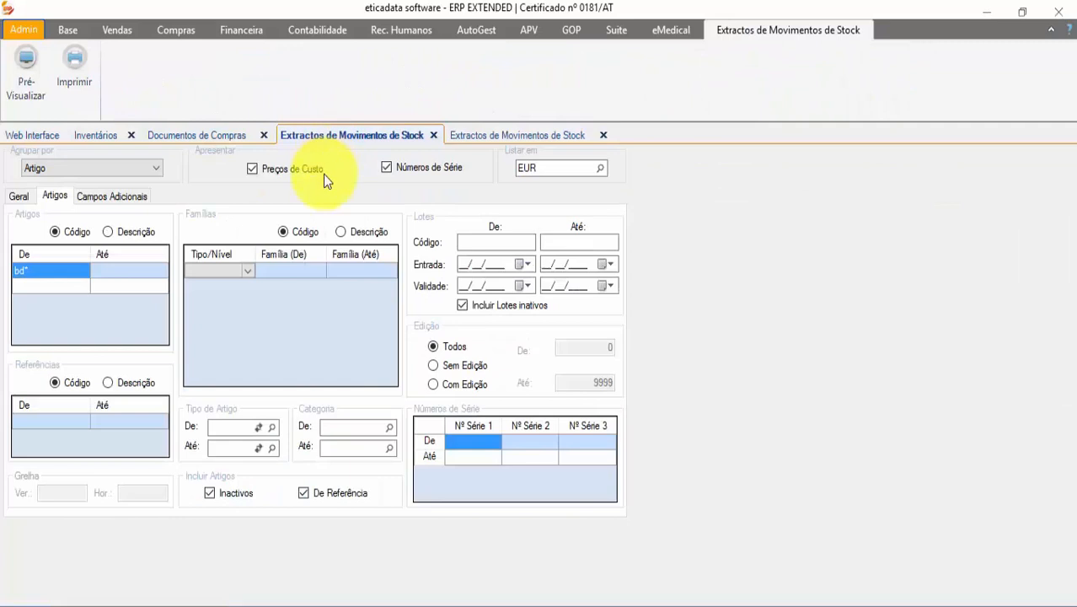
click(47, 100)
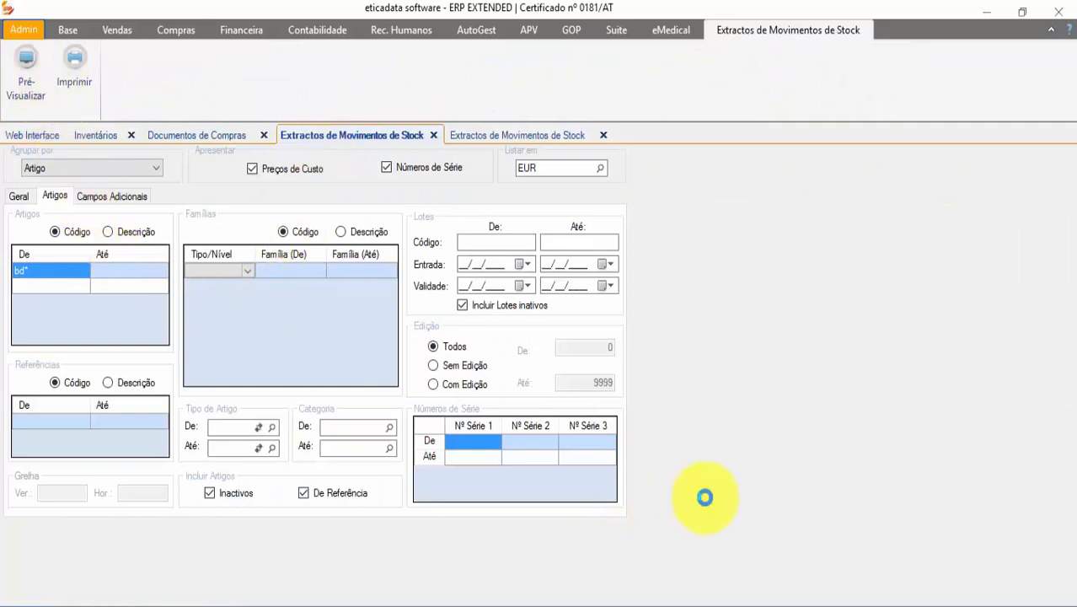
scroll(601, 473, down, 10)
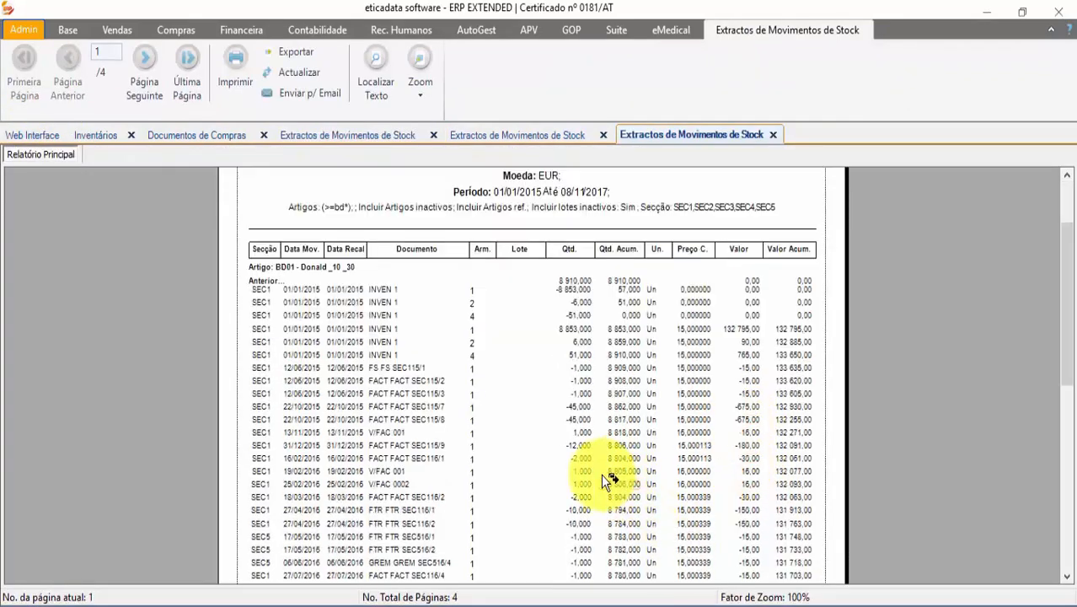
click(149, 77)
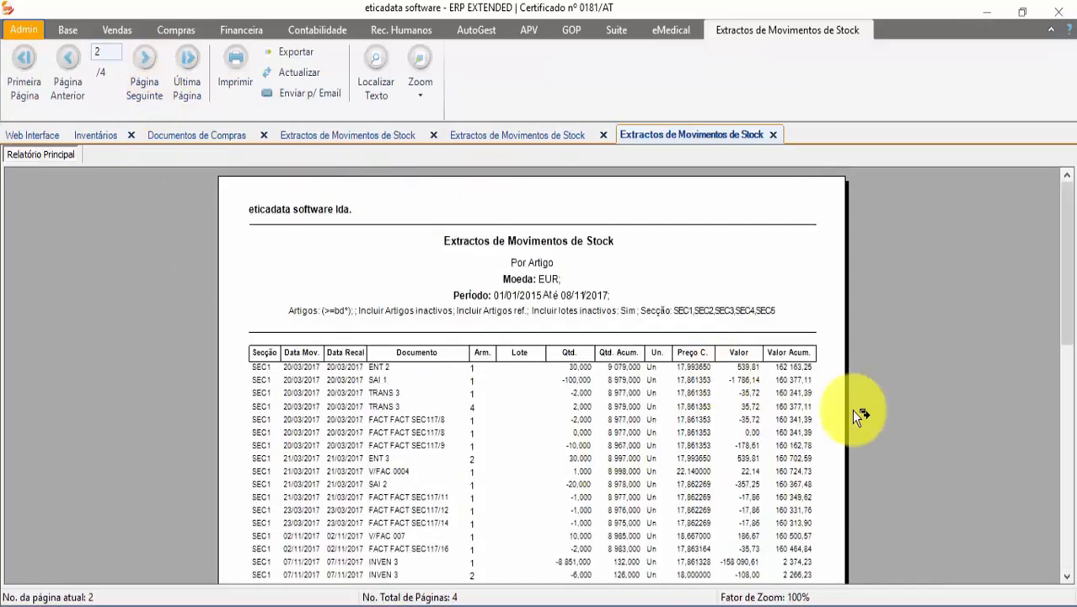
scroll(843, 417, down, 5)
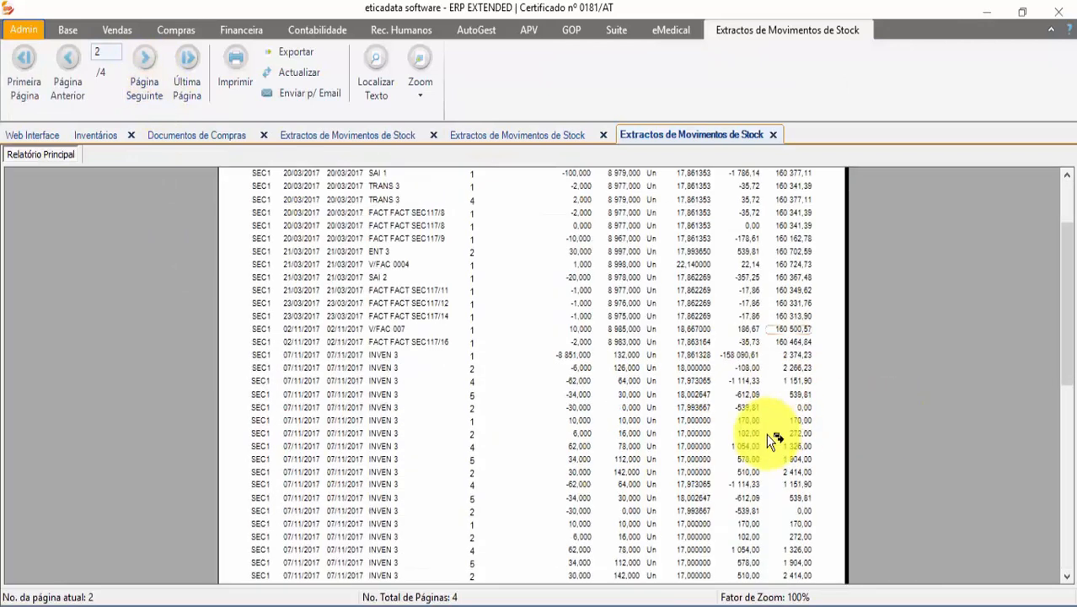
Step: Enlarge the extract to 150% and highlight the accumulated quantity and accumulated value on BD01's -30,000 INVEN 3 line
click(625, 407)
click(807, 409)
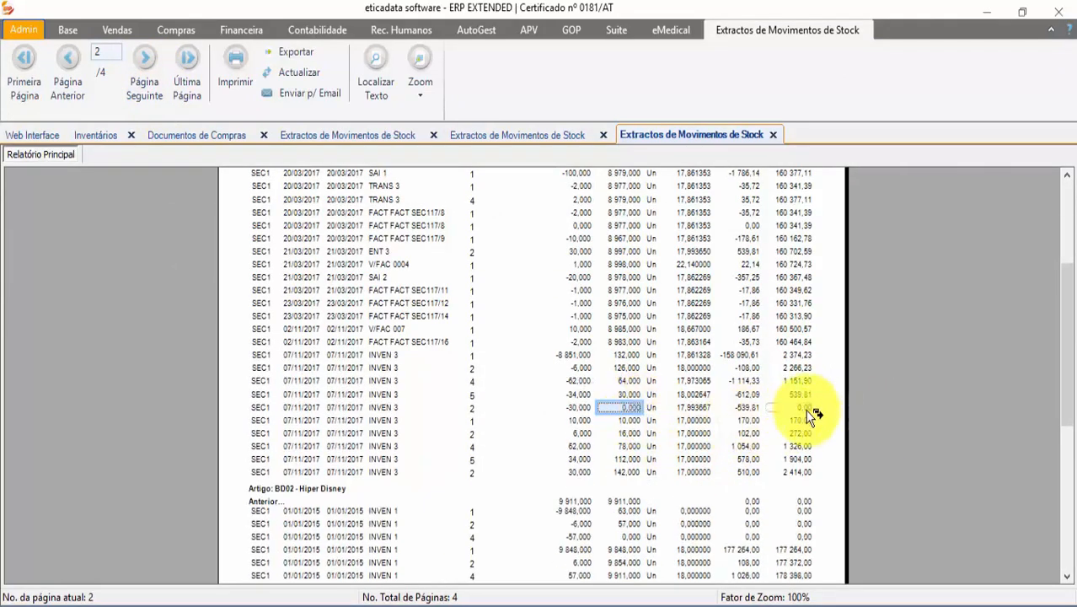
click(403, 80)
scroll(812, 472, down, 3)
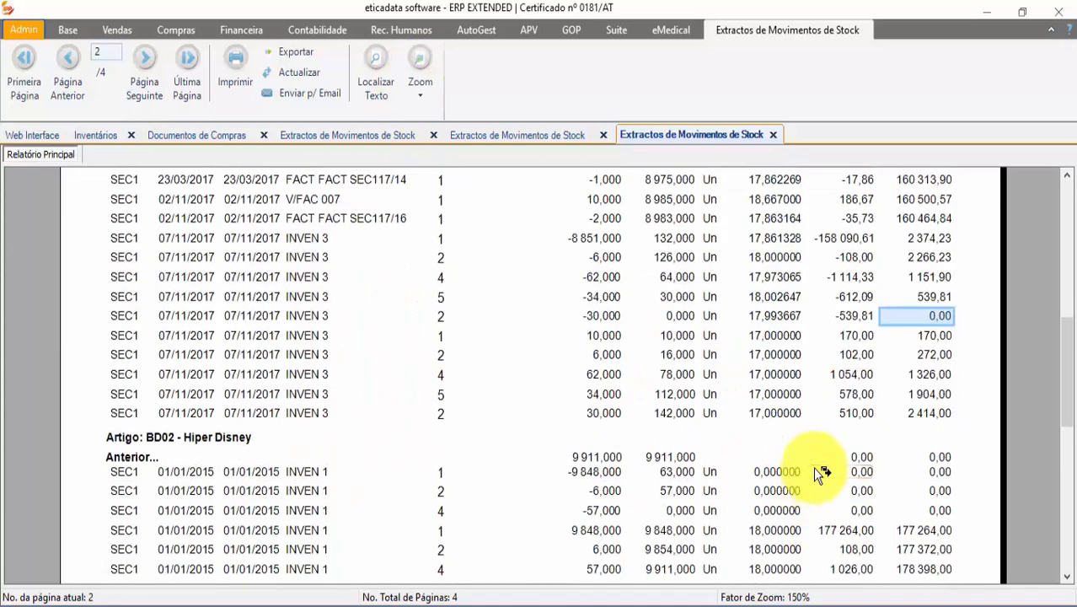
click(681, 316)
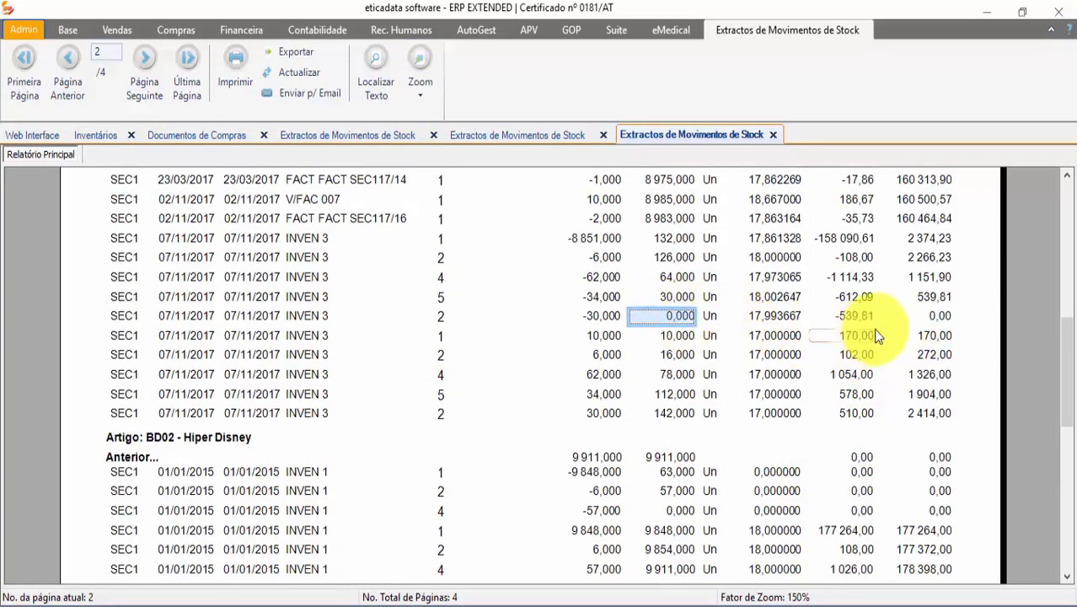
click(925, 317)
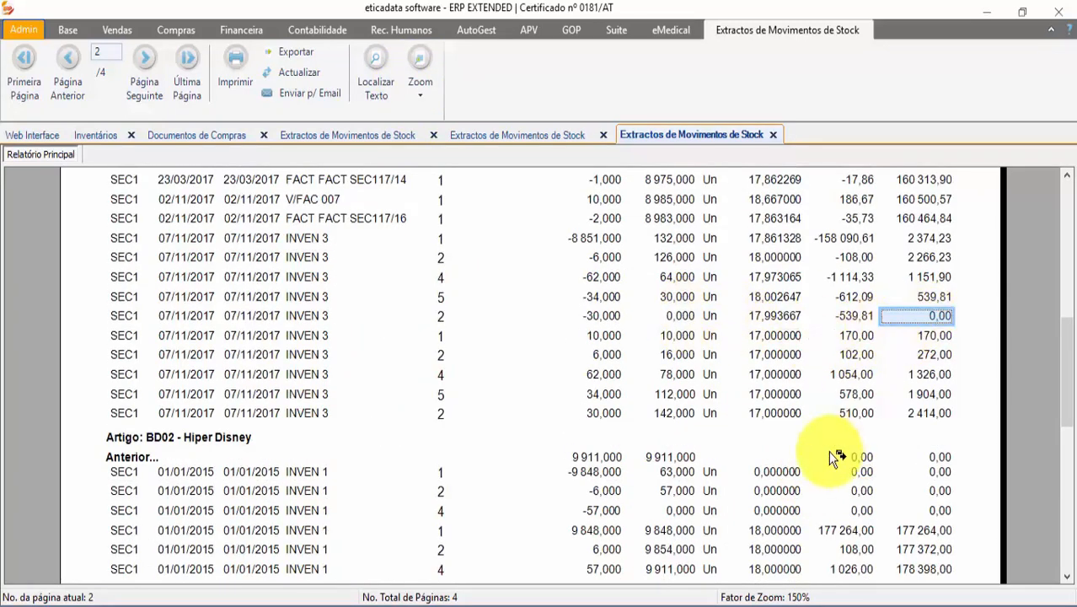
click(680, 300)
click(678, 317)
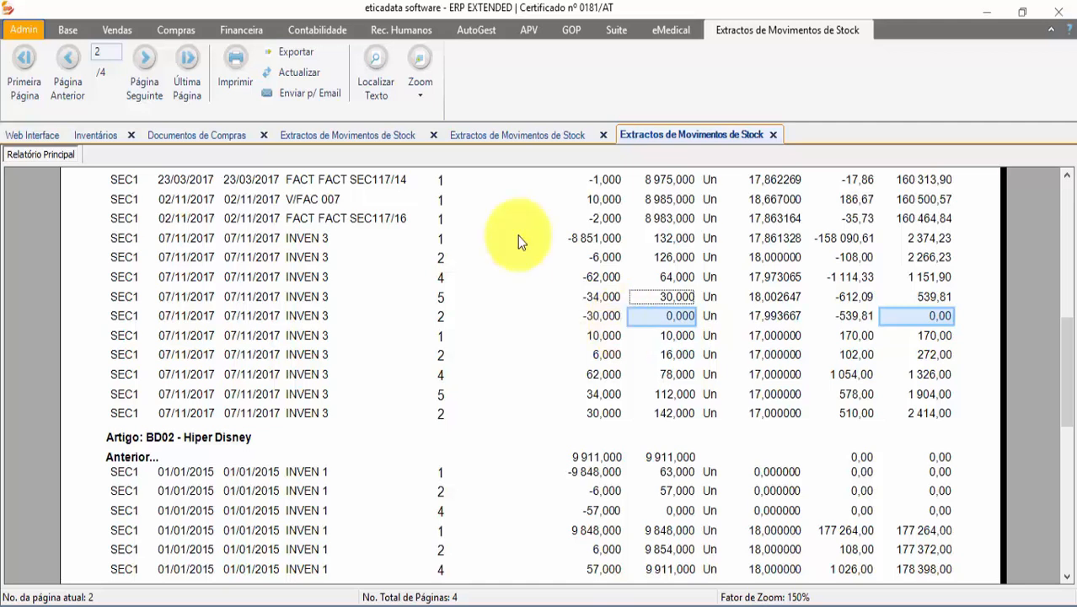
click(175, 30)
click(900, 97)
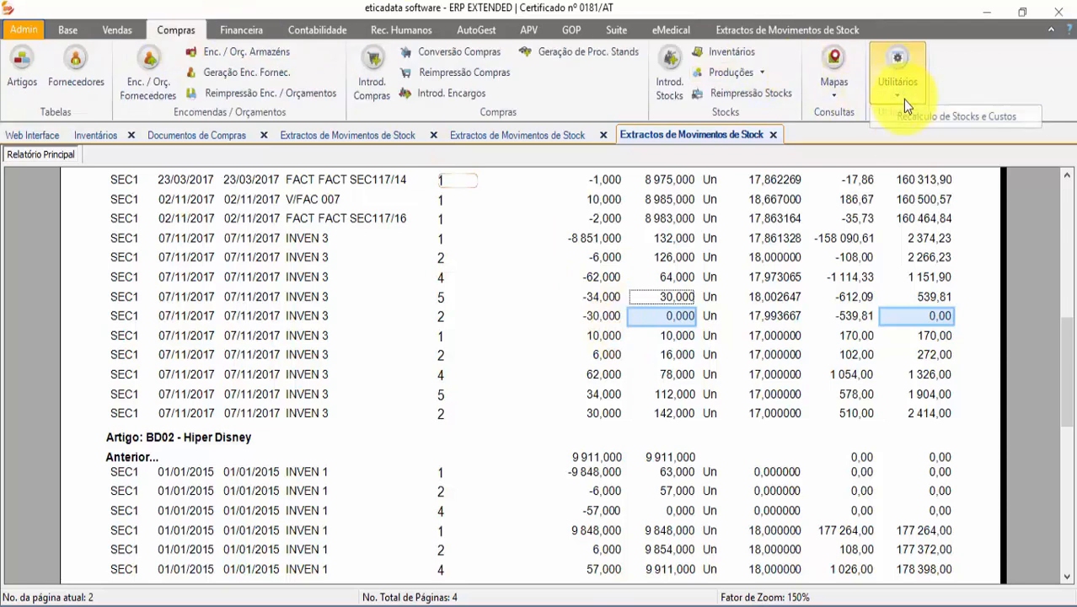
click(926, 121)
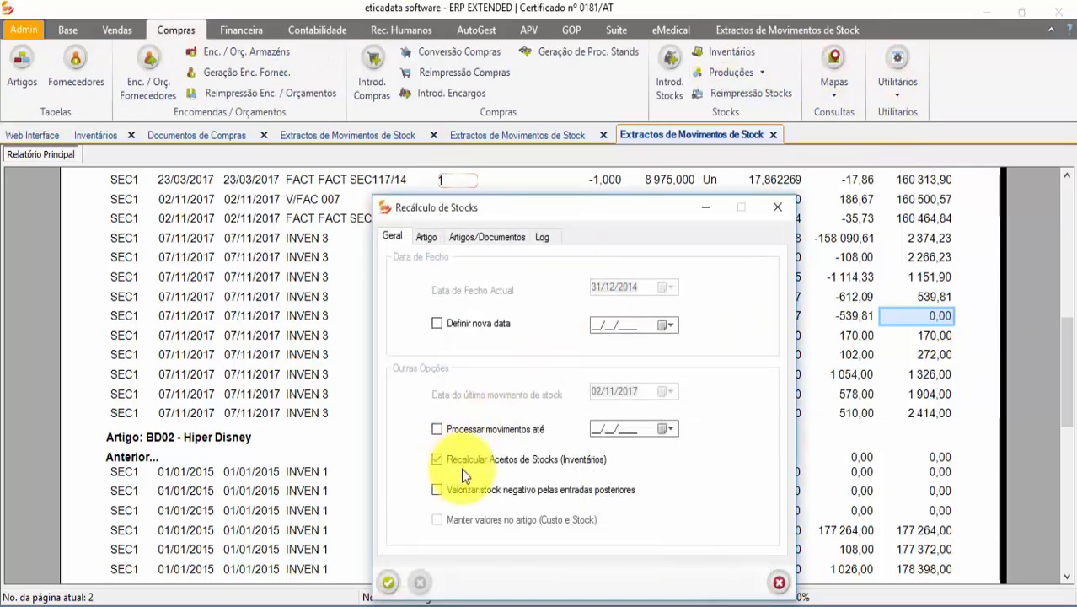
click(485, 461)
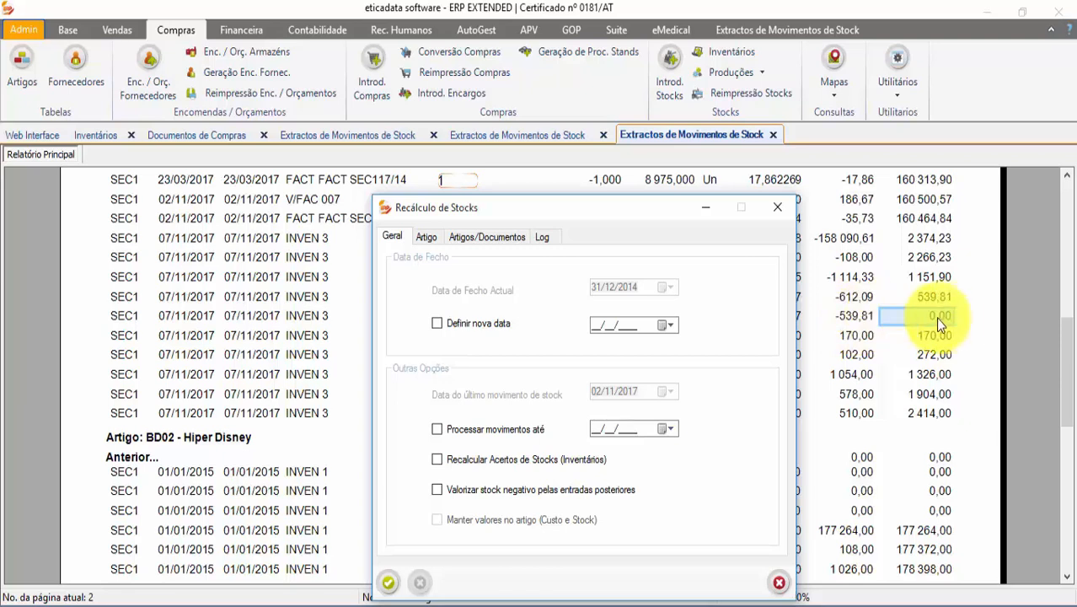
click(777, 210)
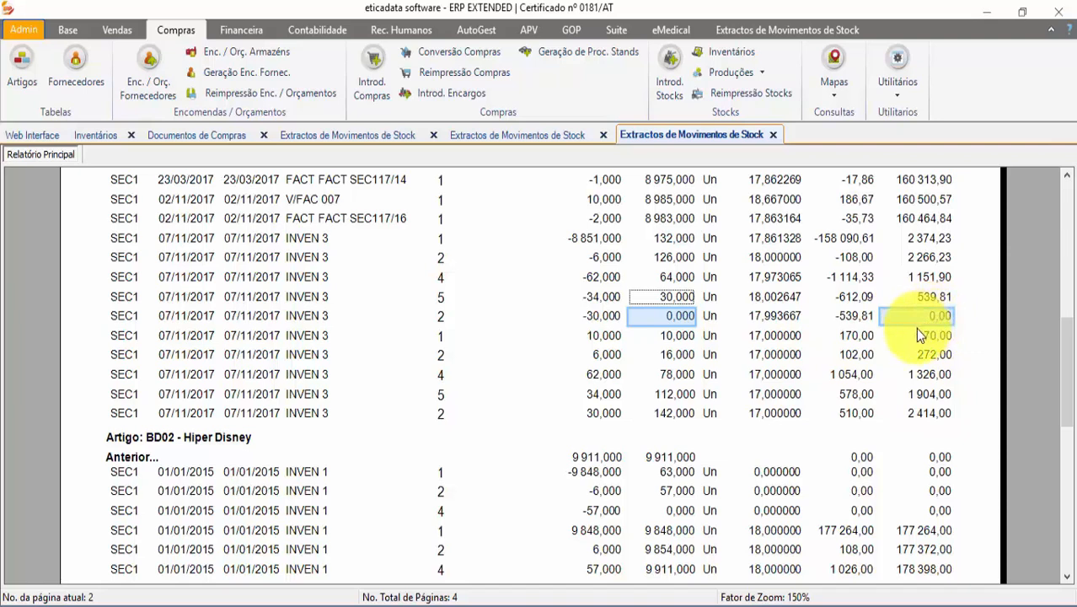
Step: Highlight BD01's accumulated quantities on the 6,000 and 34,000 INVEN 3 lines of the extract
click(684, 357)
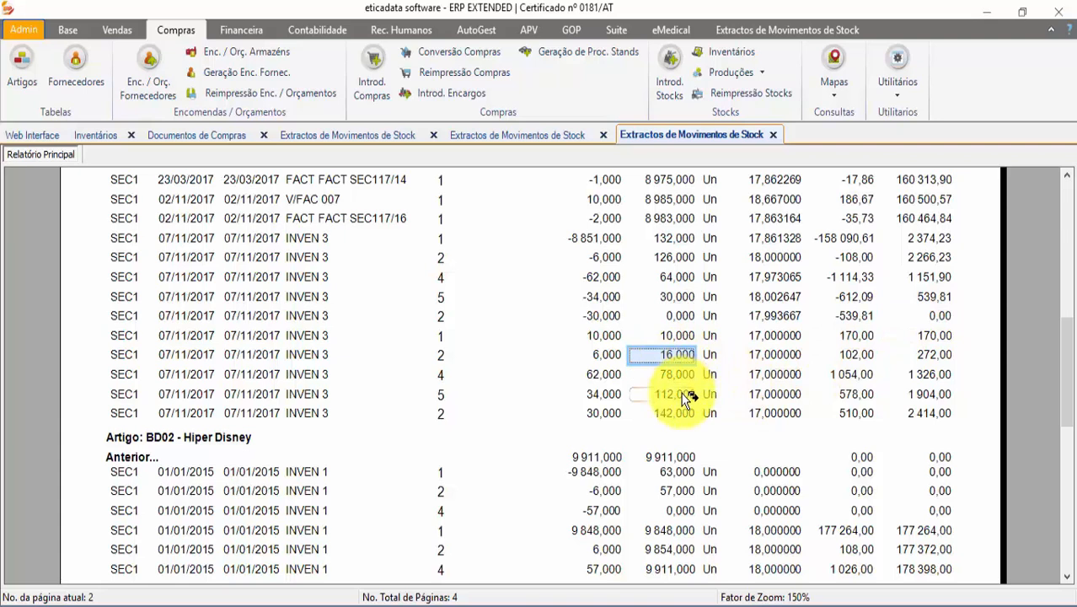
click(678, 394)
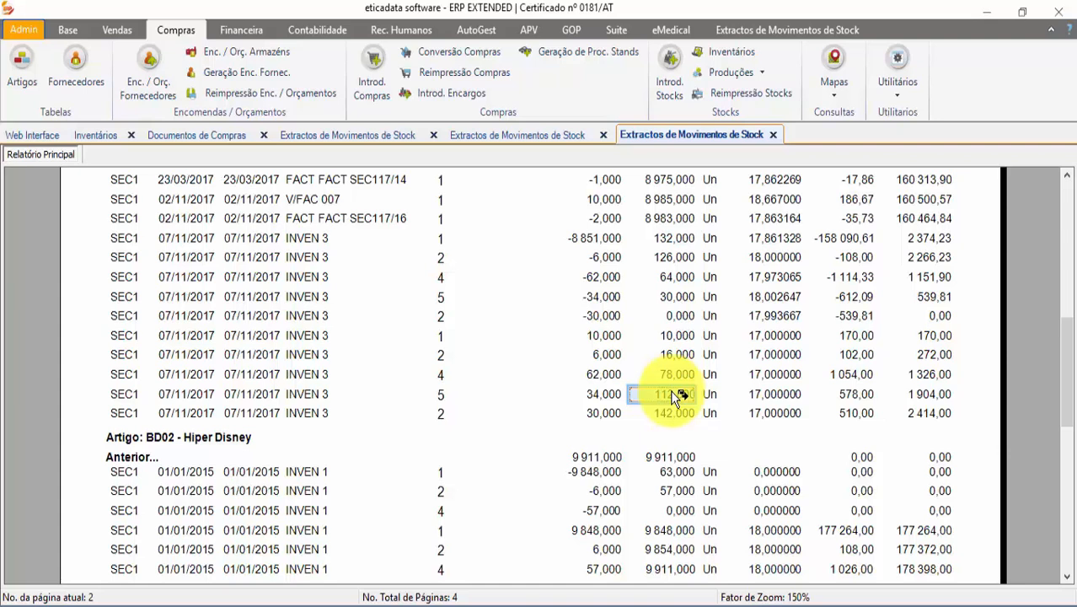
Step: Recalculate stocks with a new closing date of 07/11/2017, keeping inventory adjustment recalculation enabled, and close the dialog
click(891, 92)
click(922, 117)
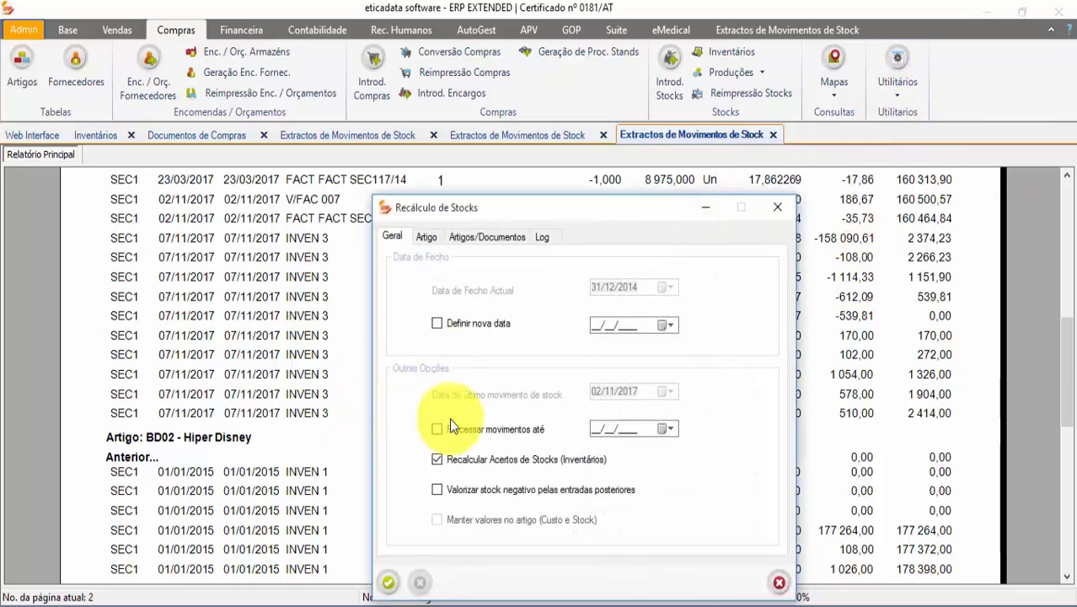
click(464, 322)
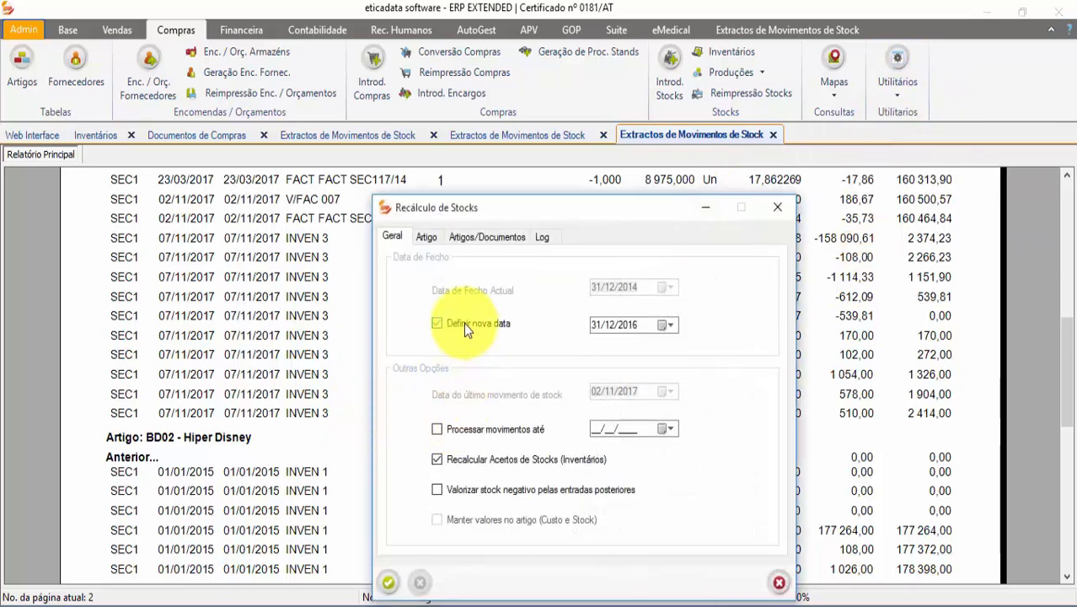
click(594, 329)
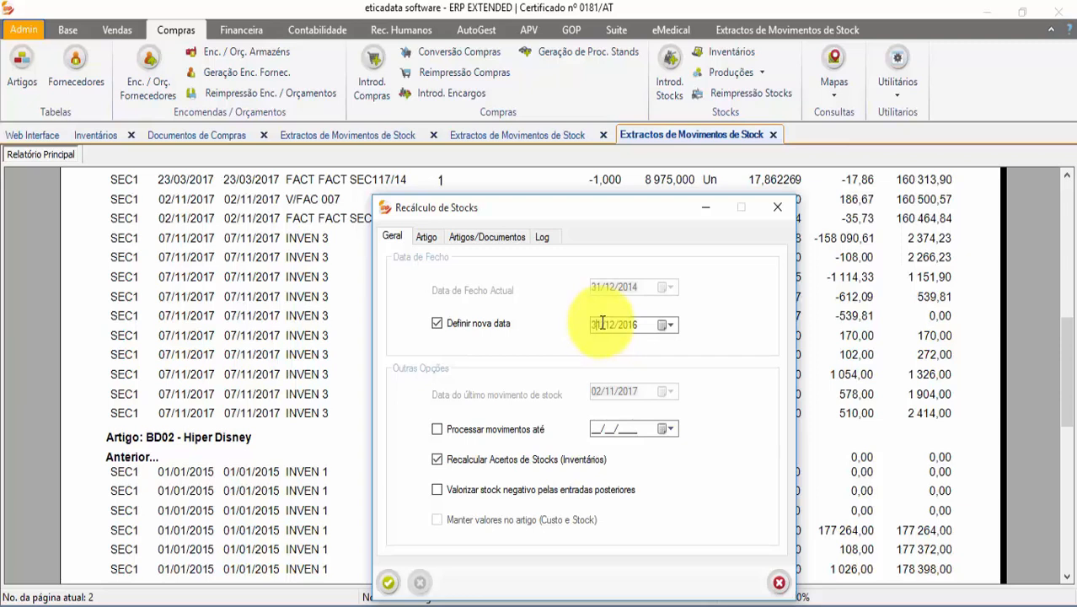
drag(598, 324, 577, 326)
text(07/)
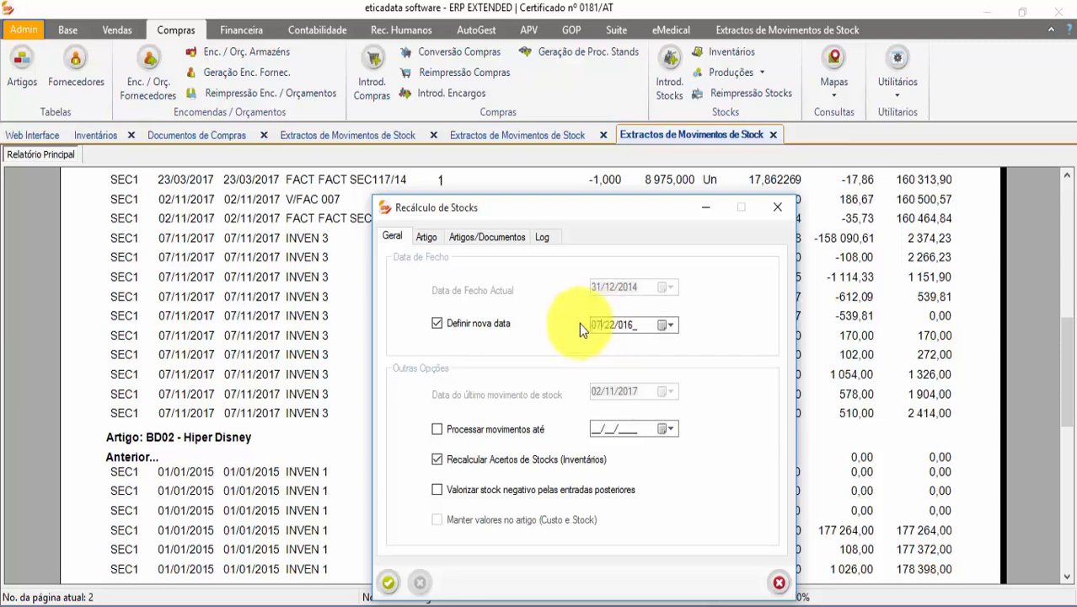
text(11/2017)
click(387, 582)
click(676, 429)
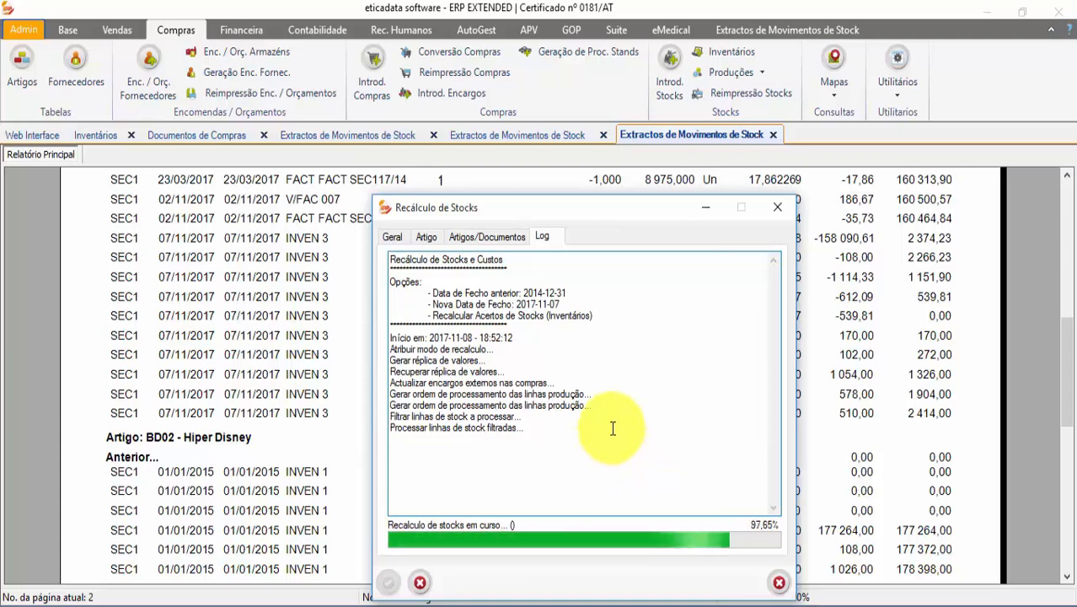
click(779, 582)
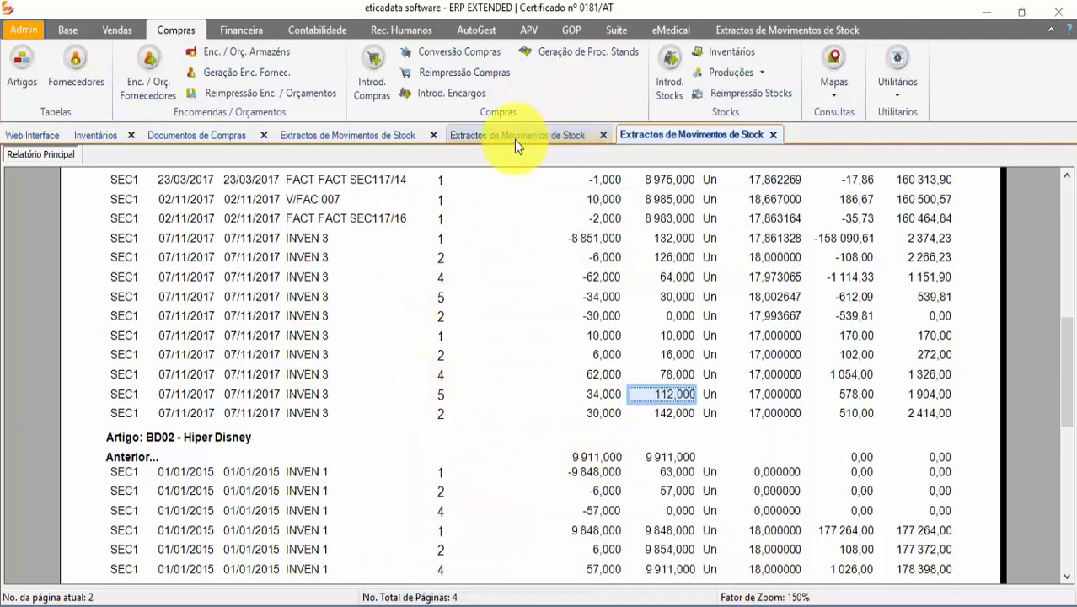
Step: Reload purchase invoice V/F 0007 and check whether BD01's Desc.1 and BD02's quantity can be edited
click(173, 138)
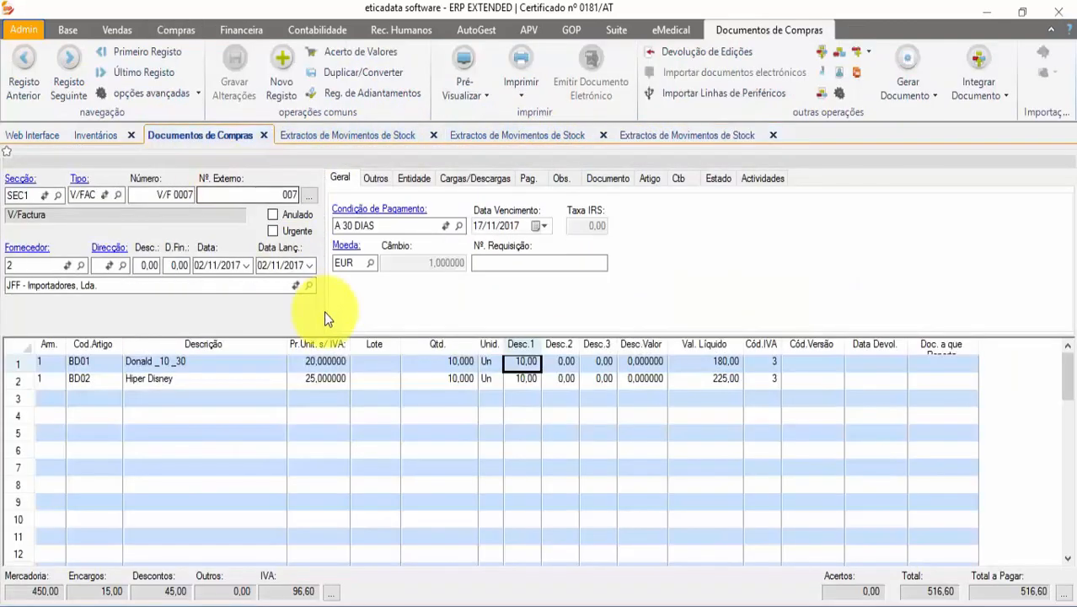
click(27, 66)
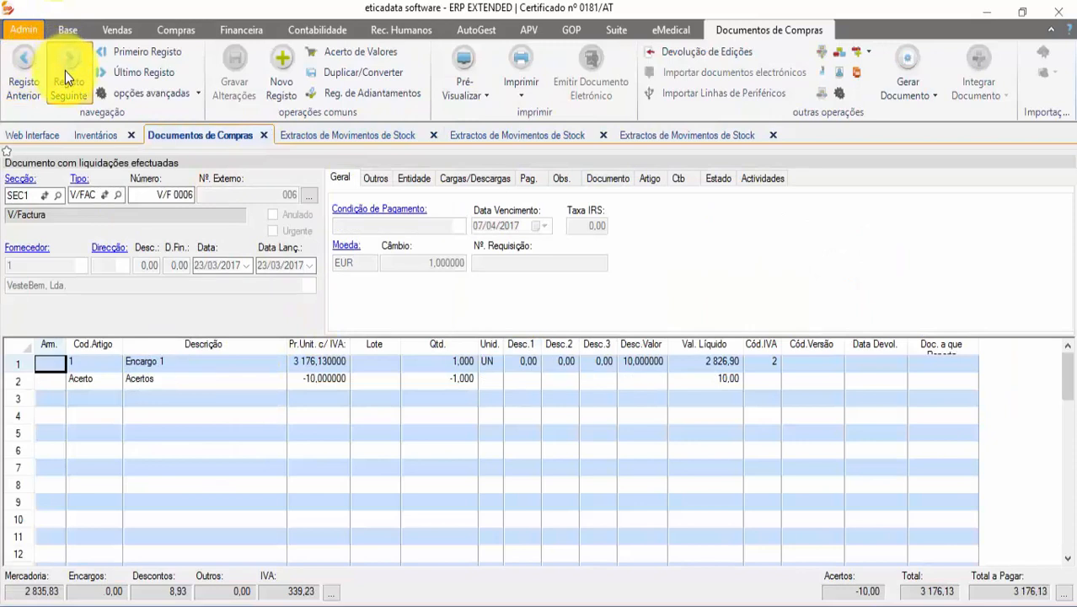
click(65, 70)
click(527, 363)
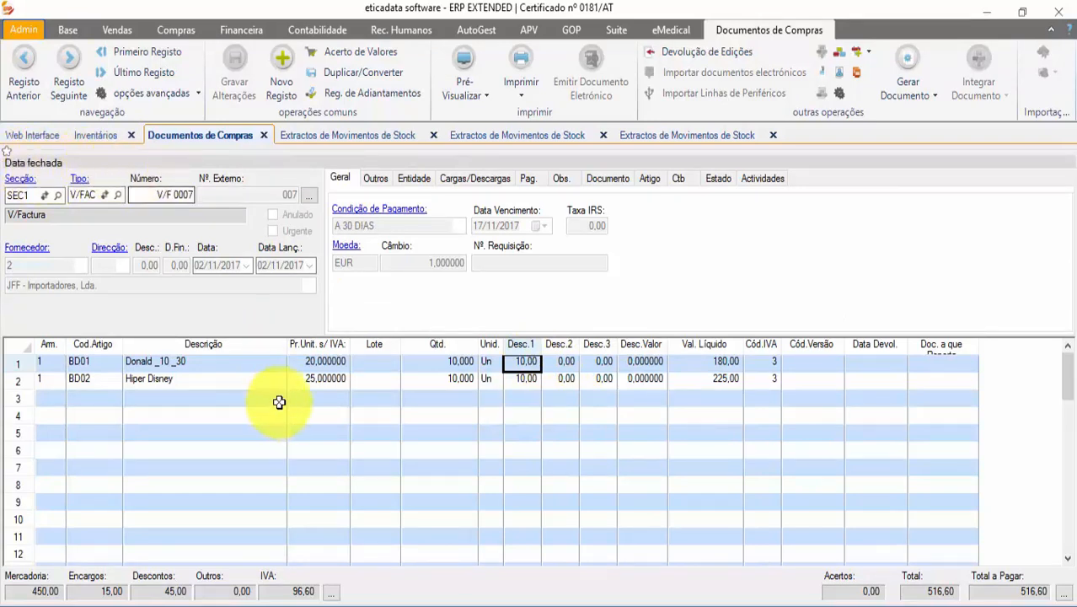
click(440, 381)
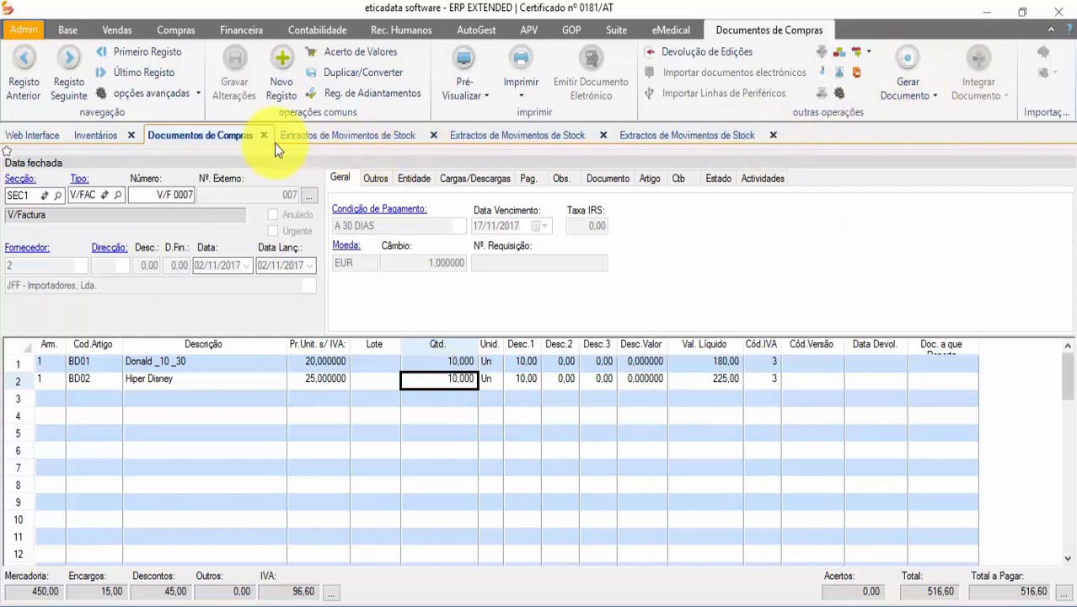
Step: Run the stock recalculation with a new closing date of 01/01/2015 and inventory adjustments recalculated
click(175, 30)
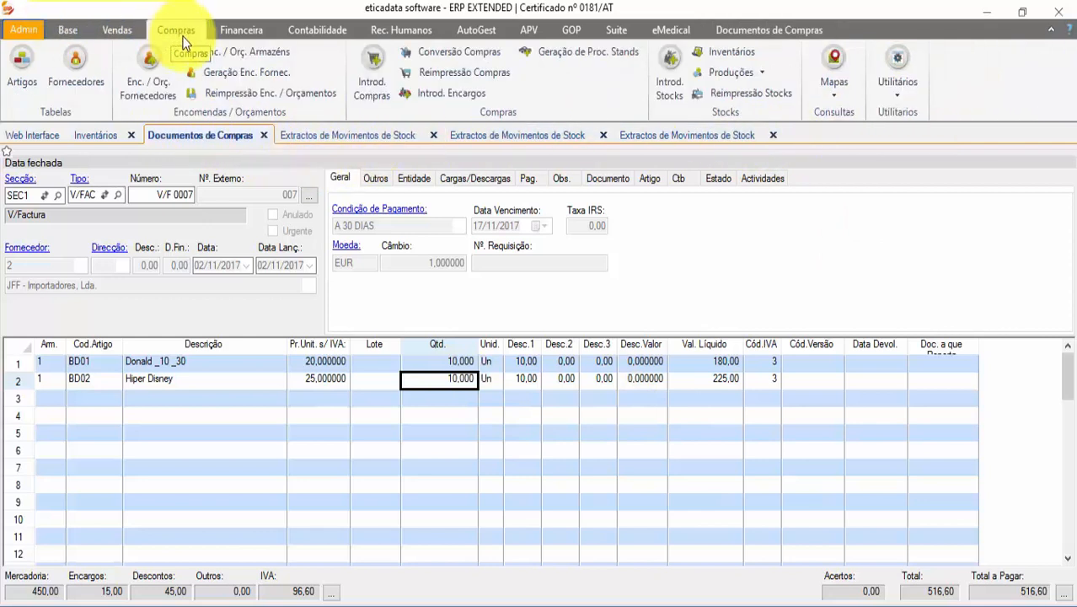
click(897, 96)
click(892, 116)
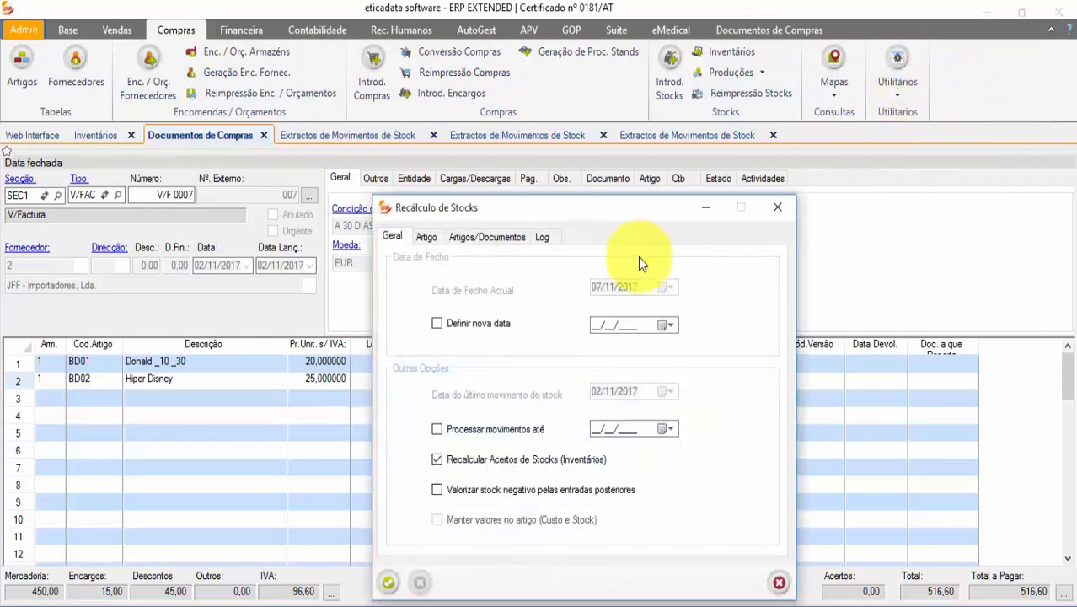
click(451, 324)
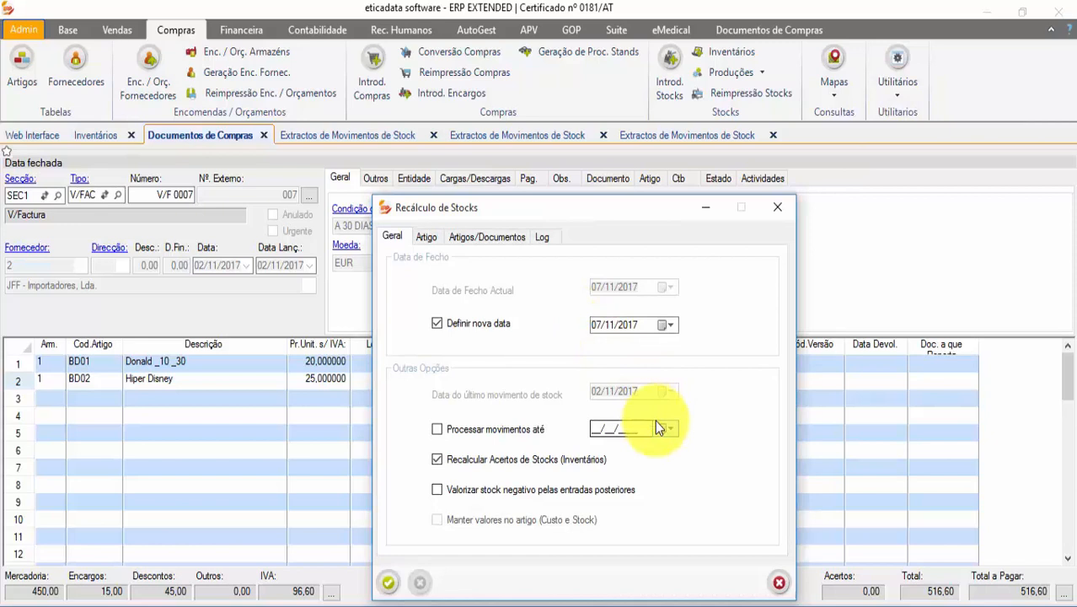
text(31)
text(0)
text(0)
text(5)
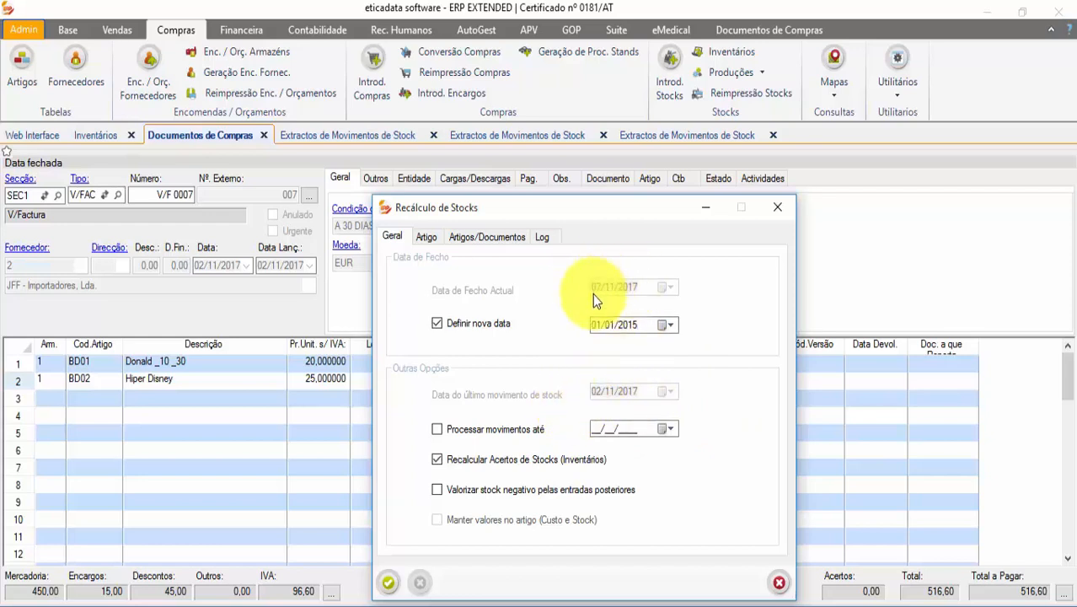
click(386, 583)
click(672, 431)
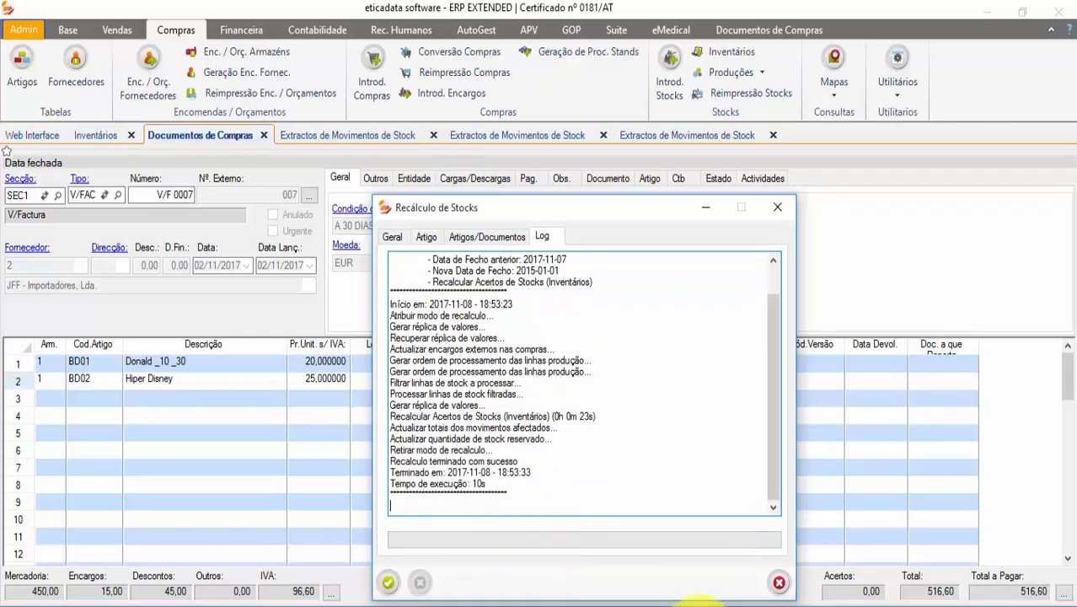
Step: Close the stock recalculation and reload purchase invoice V/F 0007 to check whether it is editable
click(778, 583)
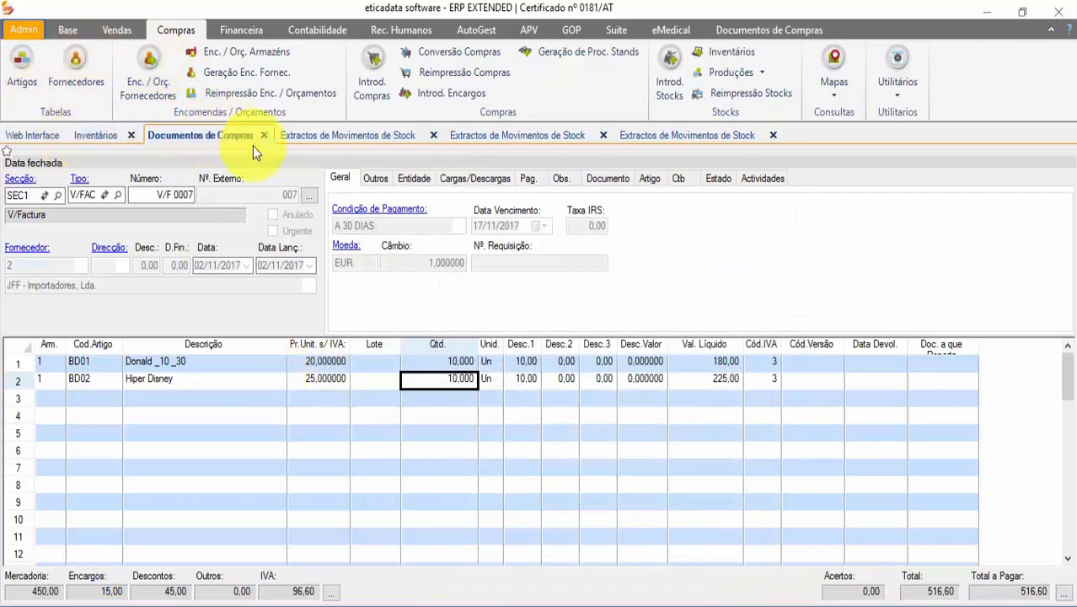
click(754, 30)
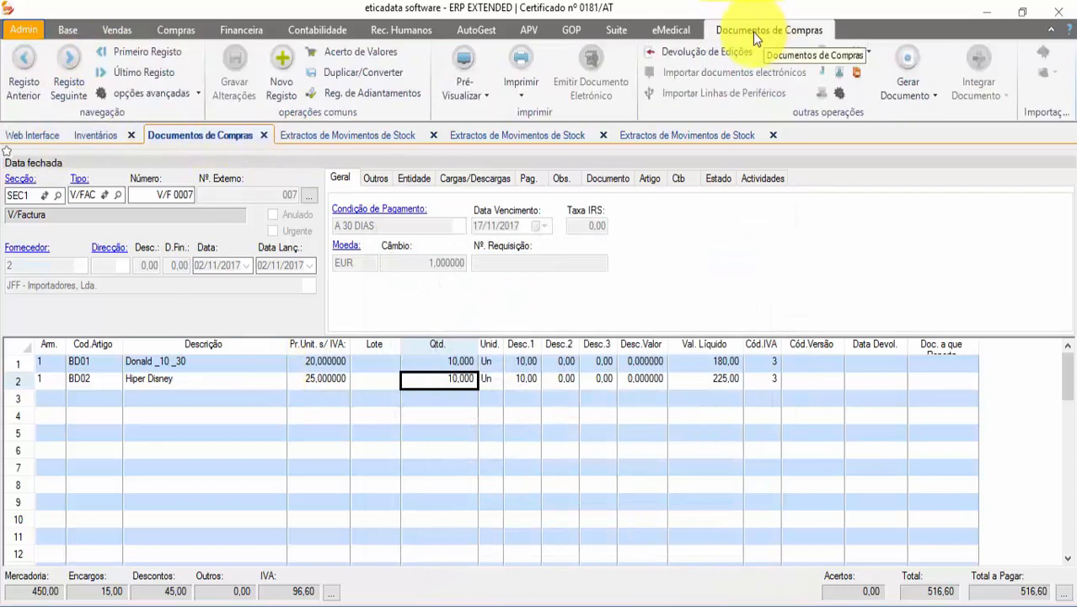
click(23, 71)
click(69, 67)
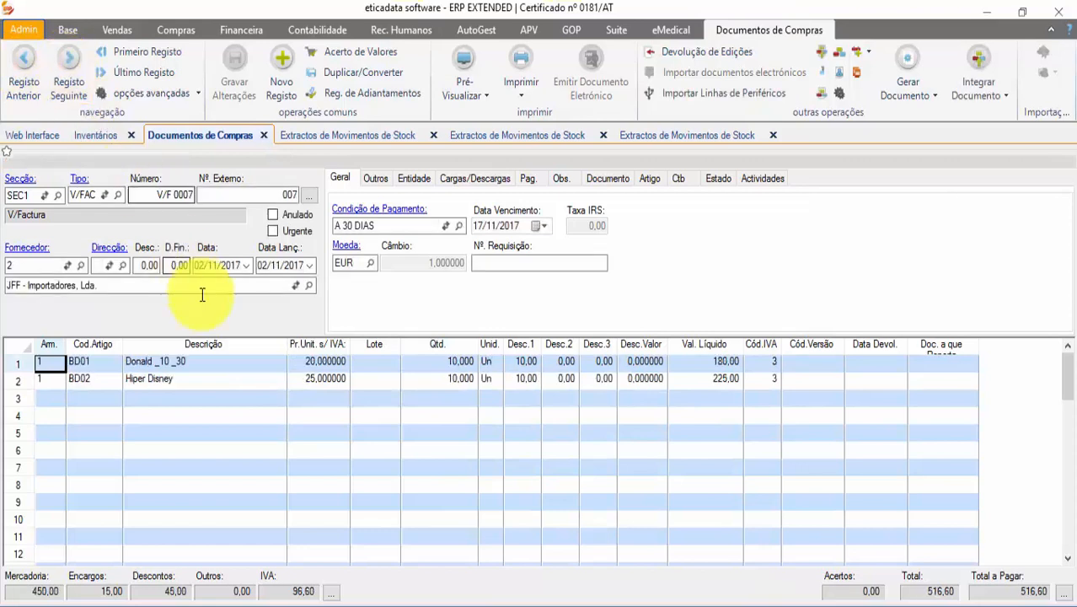
Step: Set BD01's Desc.1 to 15 on purchase invoice V/F 0007 and select BD02's quantity
click(524, 361)
text(15)
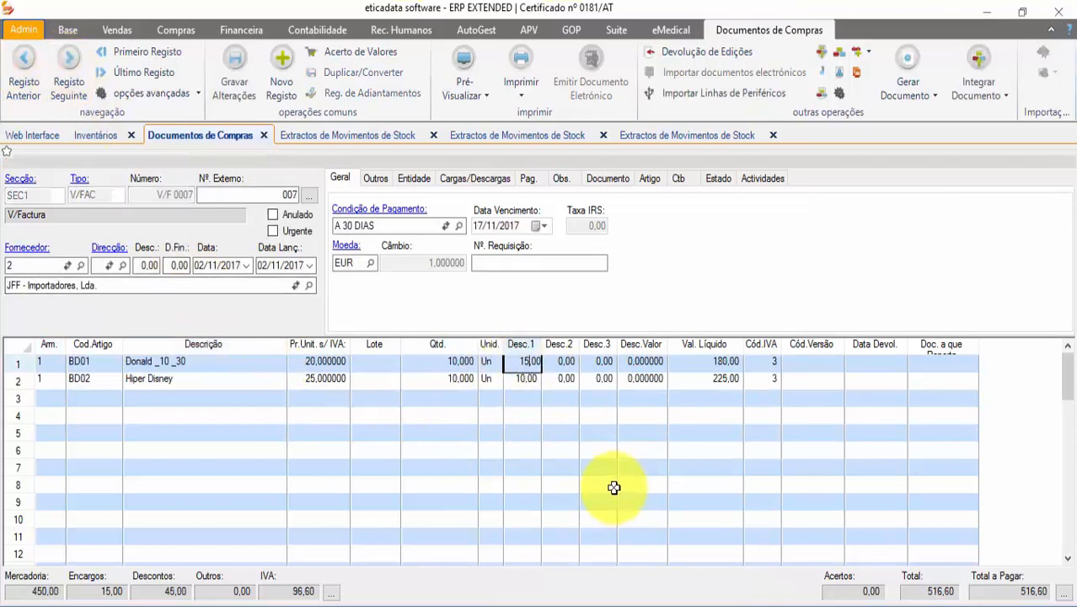
key(Return)
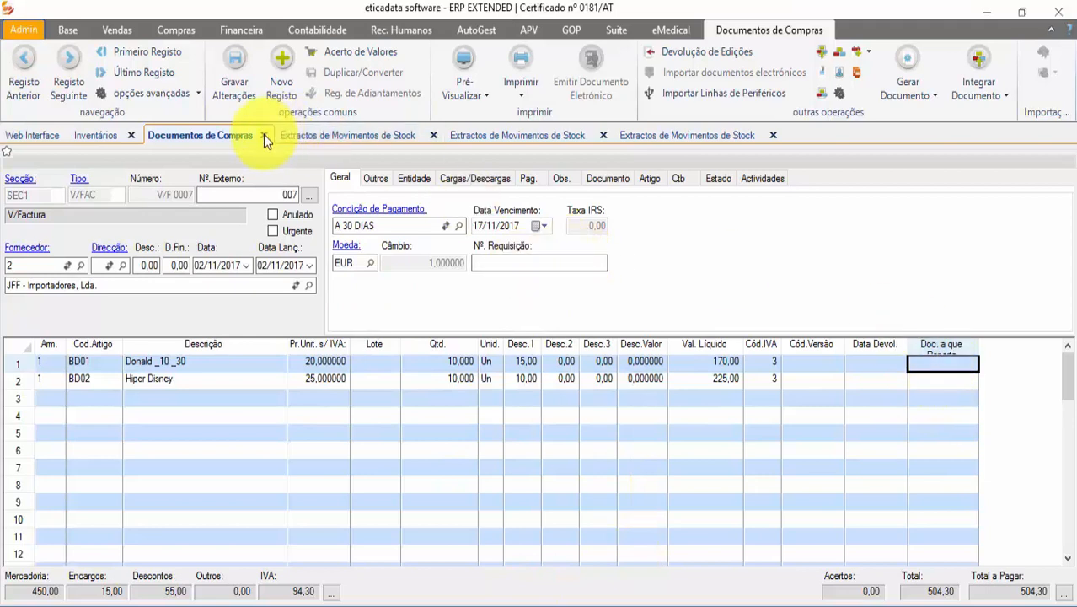
drag(468, 375, 457, 370)
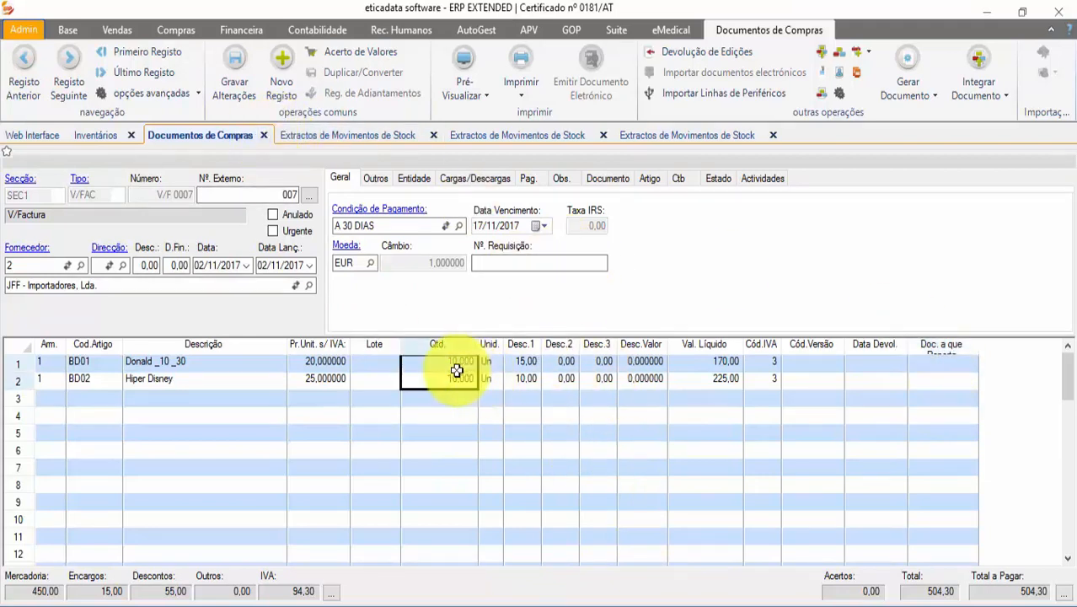
click(456, 379)
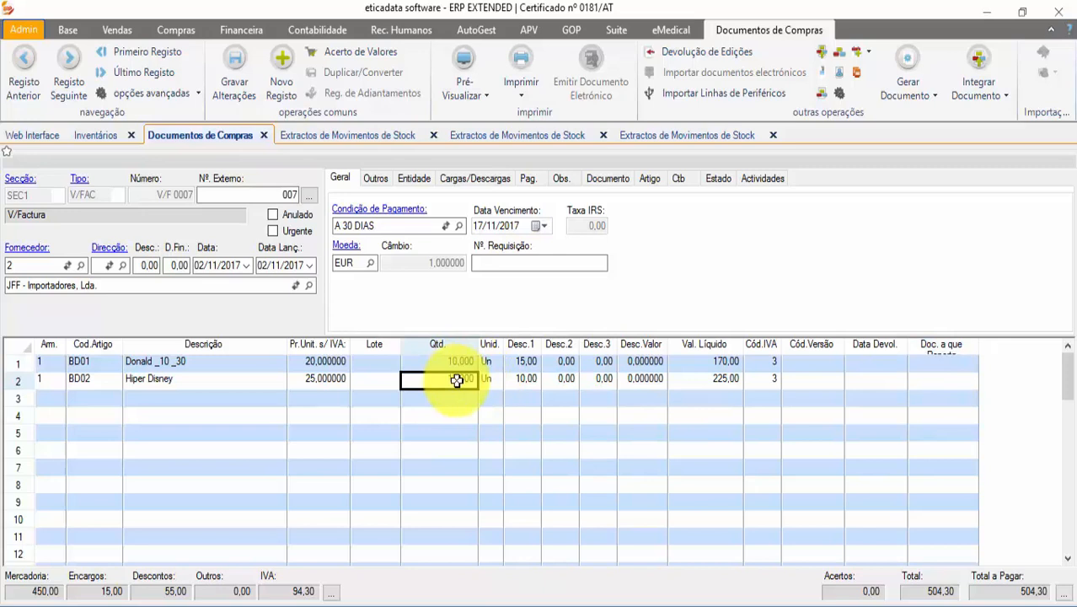
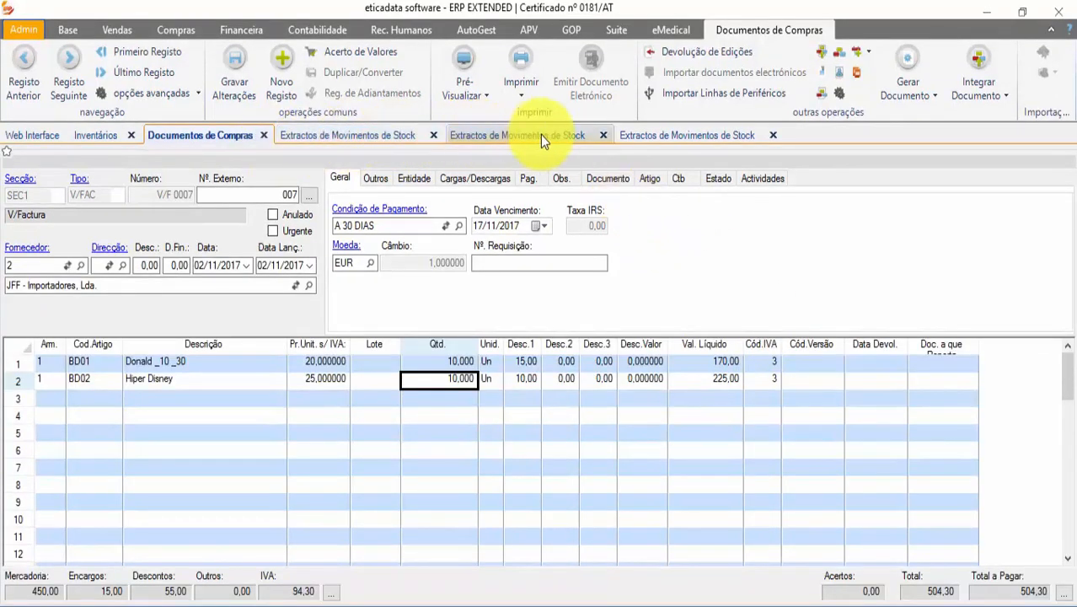
Step: Check the lines of count 2 in inventory INVEN 3, then clear the inventory's Acerto Stock efectuado option and save it
click(91, 136)
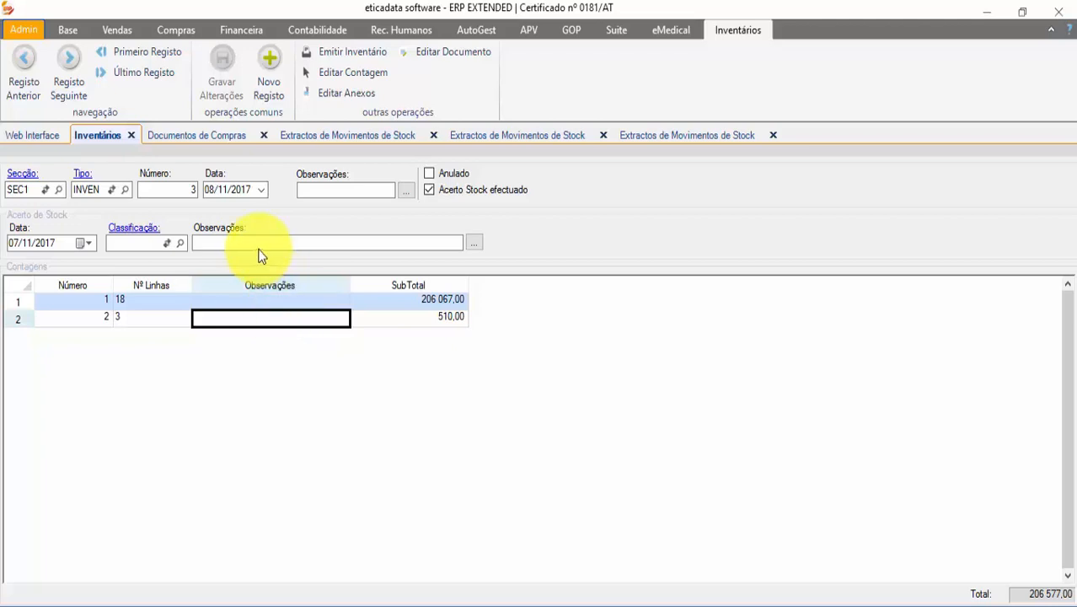
click(363, 74)
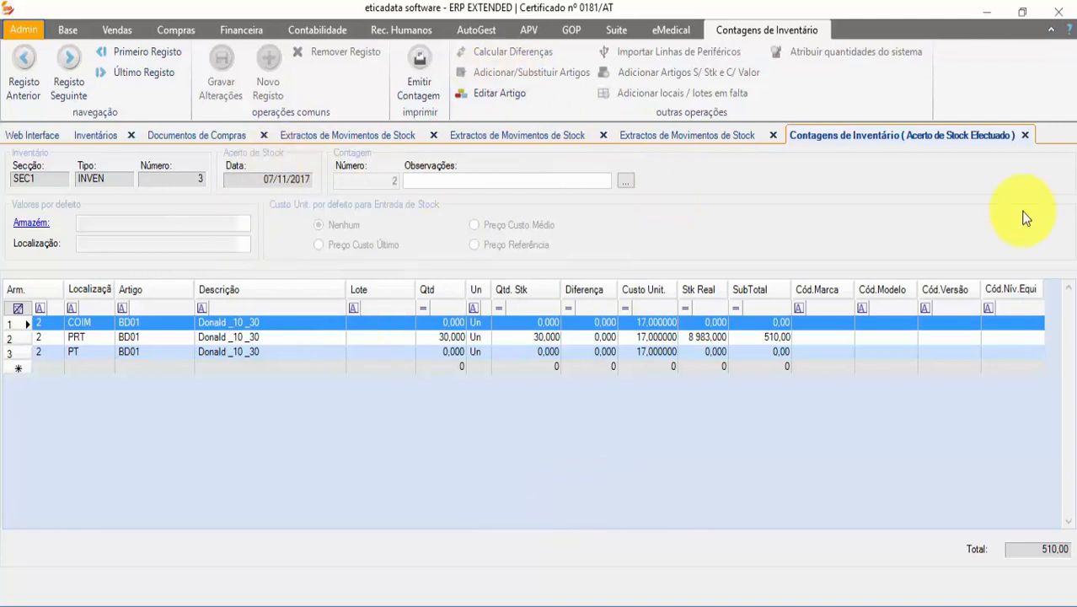
click(1024, 135)
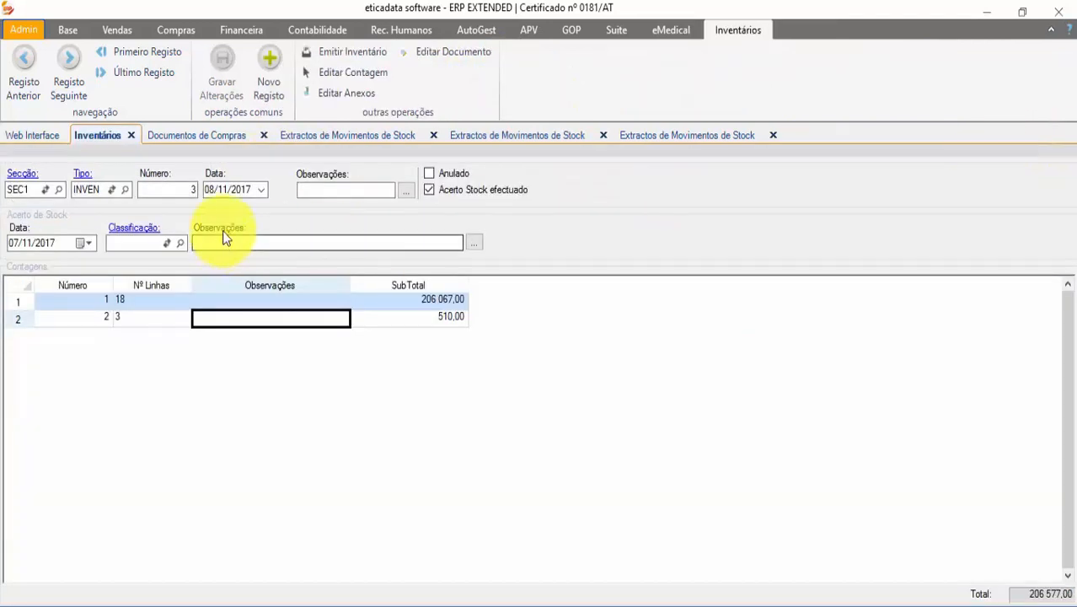
click(432, 189)
click(222, 76)
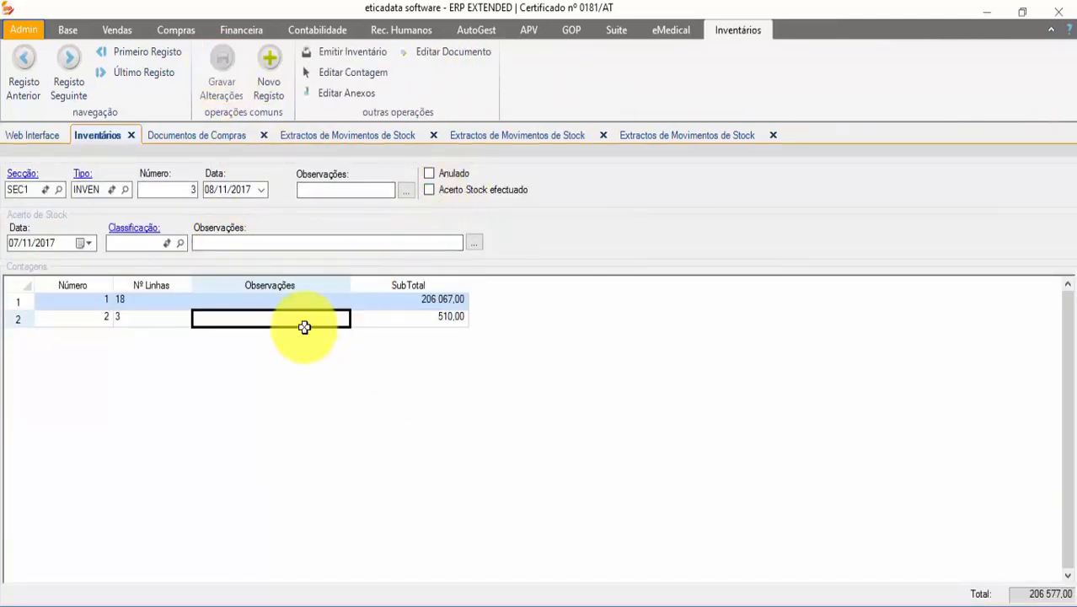
Step: Reopen count 2 of INVEN 3 and view the options for adding or replacing articles, leaving without applying them
double_click(277, 318)
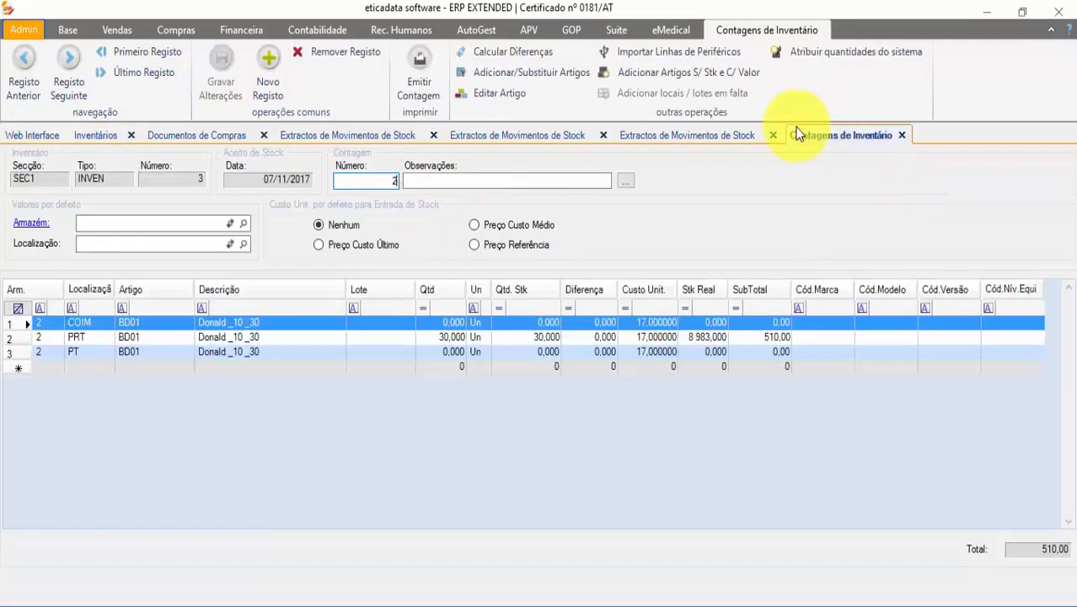
click(492, 75)
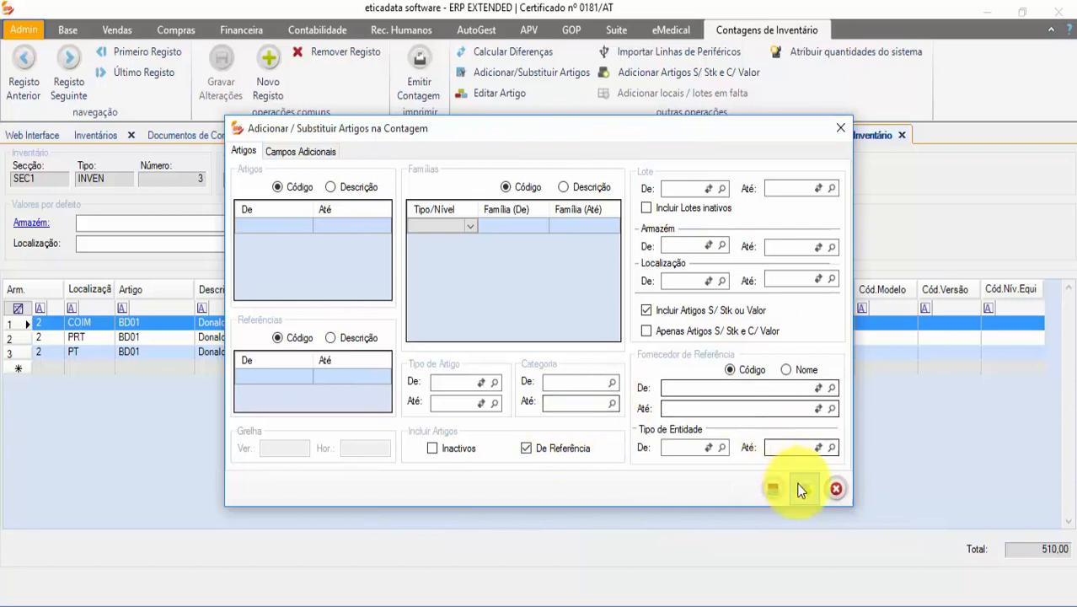
click(833, 490)
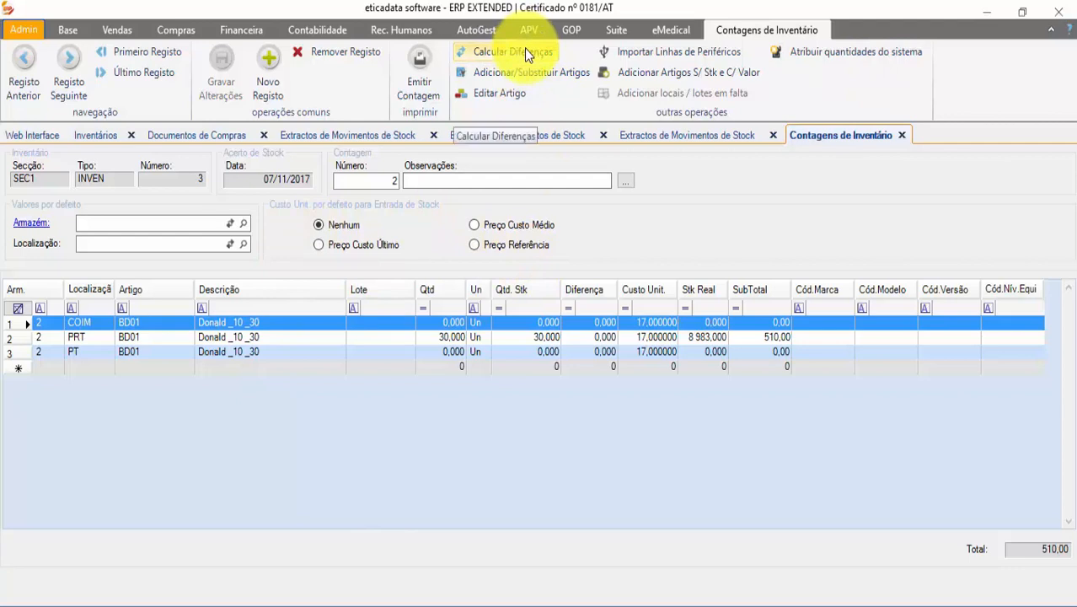
Step: Set count 2's default unit cost to Preço Custo Médio, calculate the stock differences, and close the count without saving
click(536, 227)
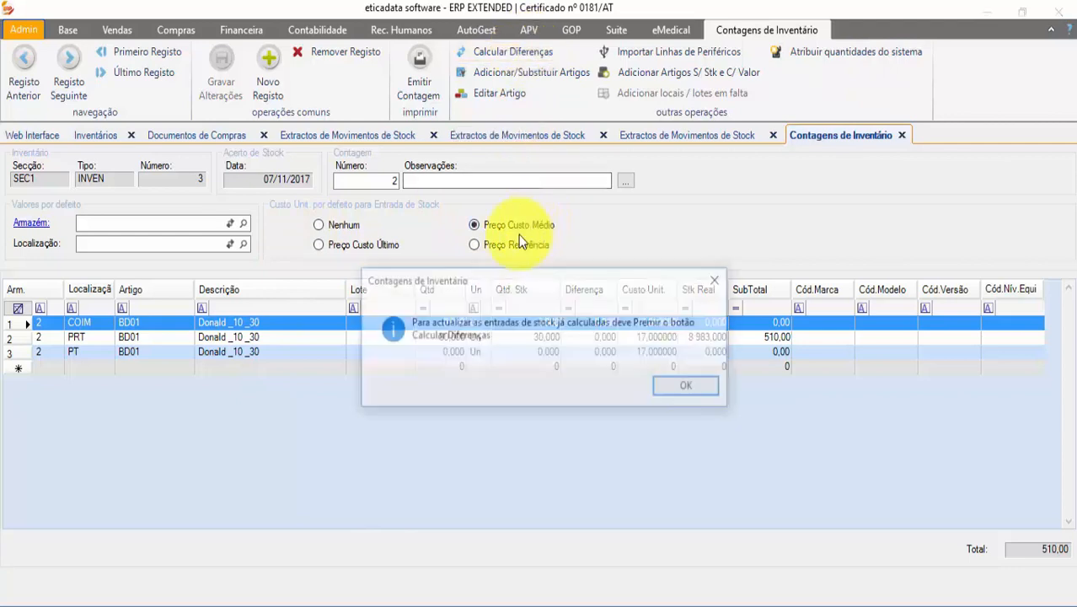
click(682, 388)
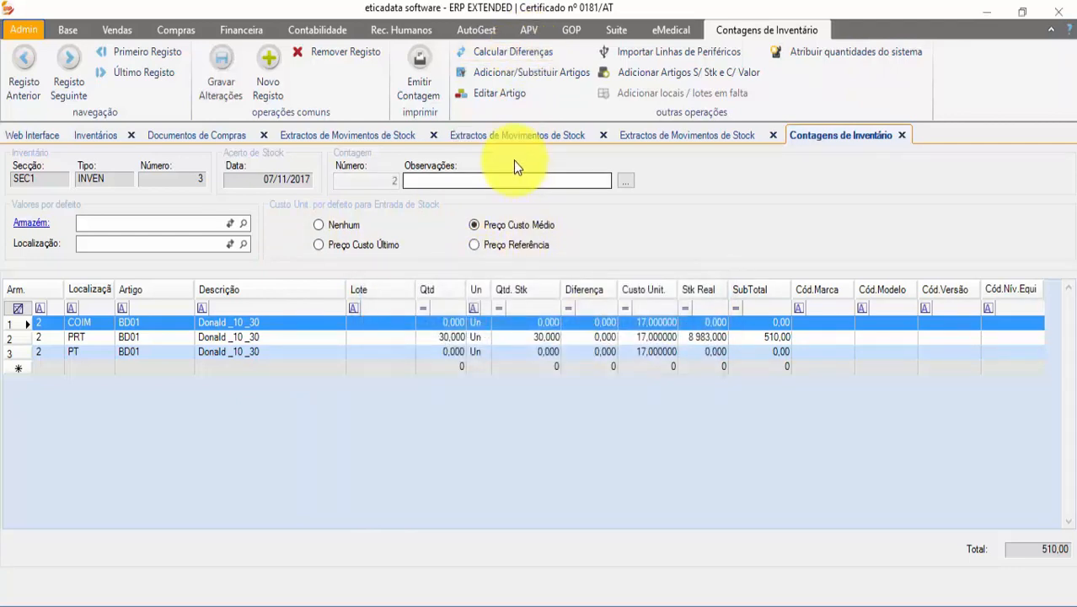
click(500, 52)
click(560, 252)
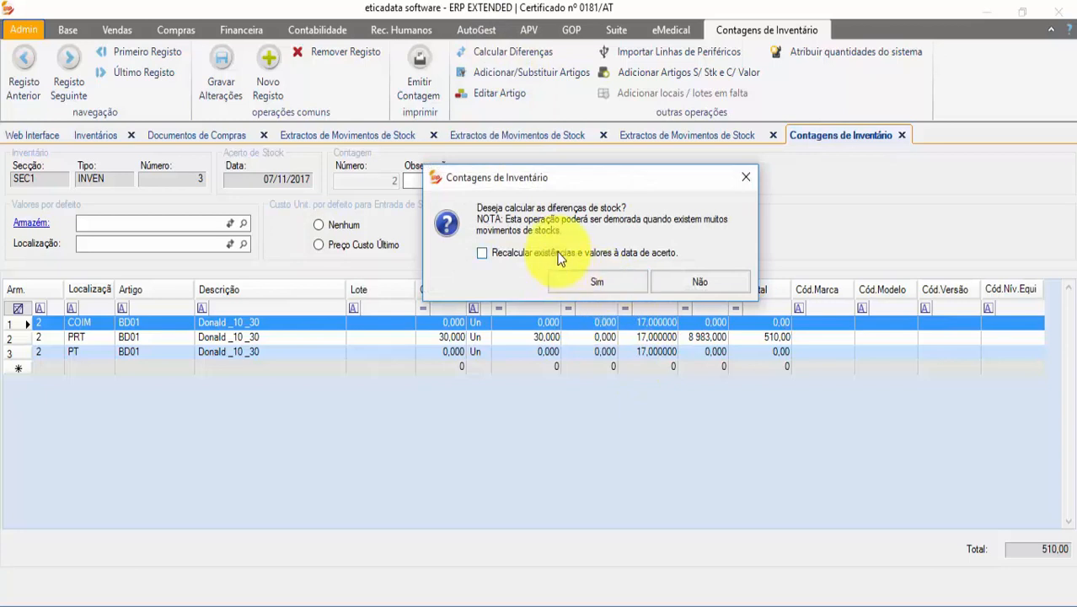
click(577, 280)
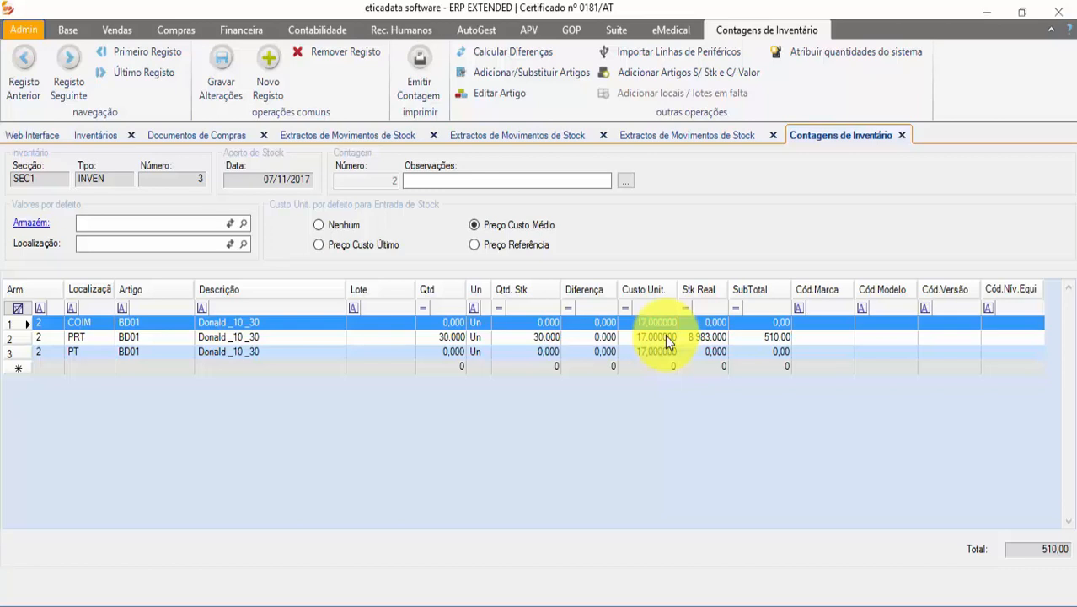
click(903, 137)
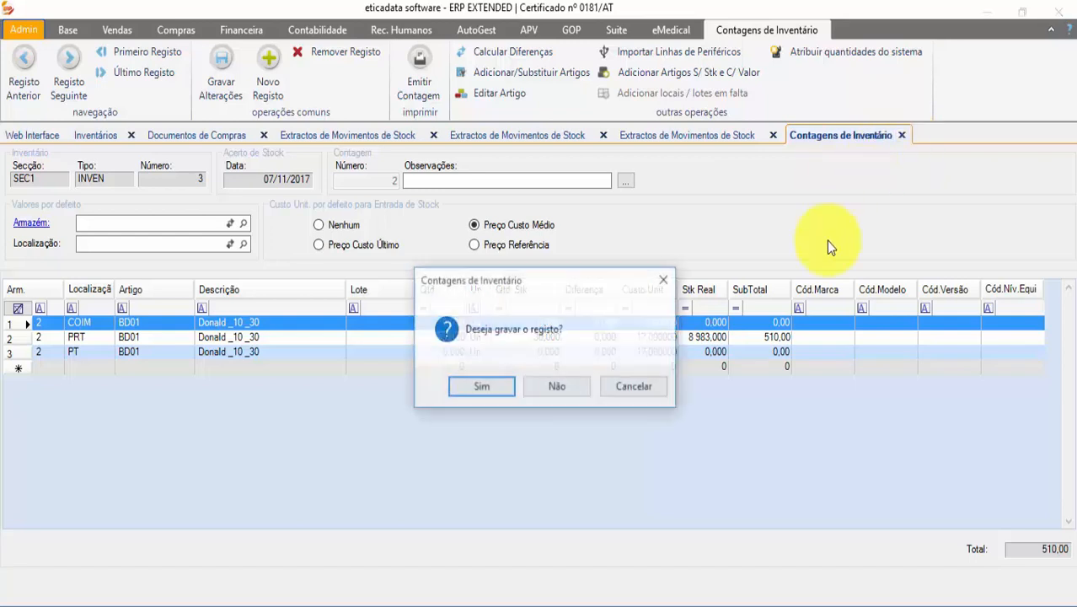
click(553, 392)
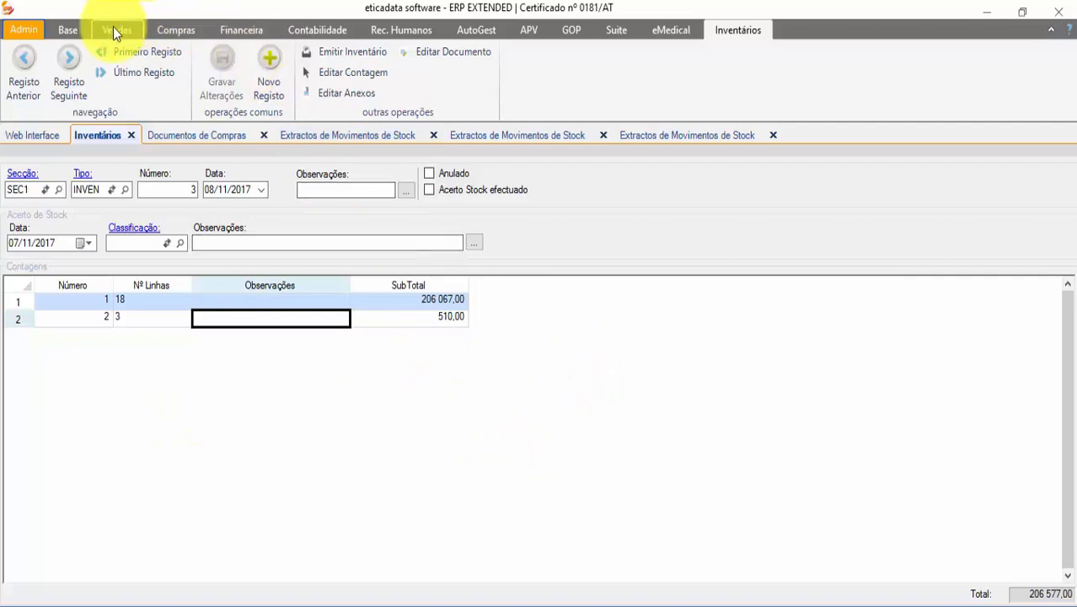
Step: Review the general options of the stock and cost recalculation, then close the dialog without running it
click(176, 30)
click(897, 93)
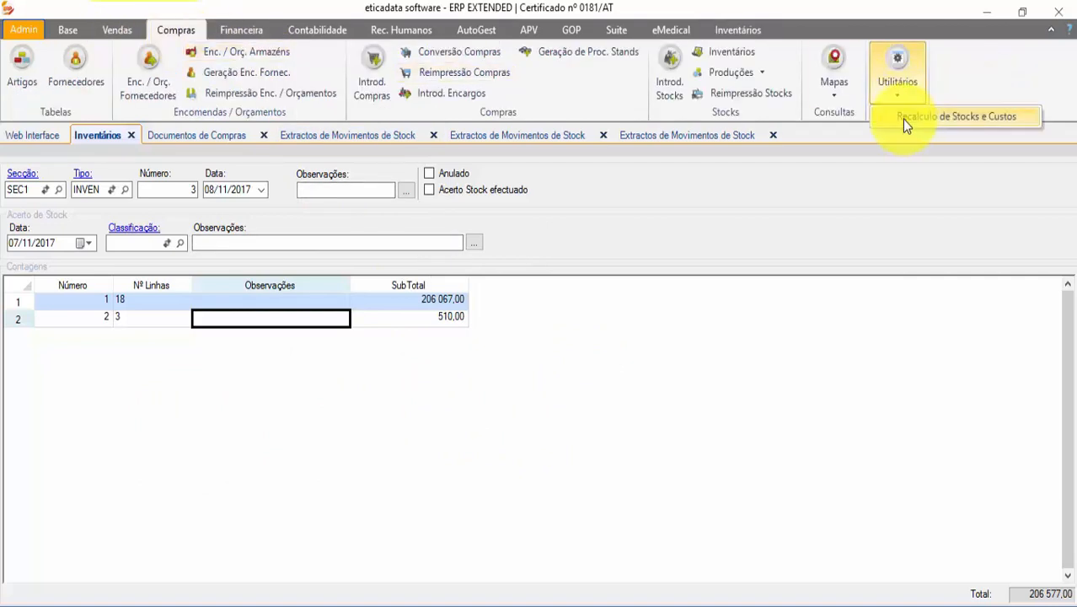
click(902, 119)
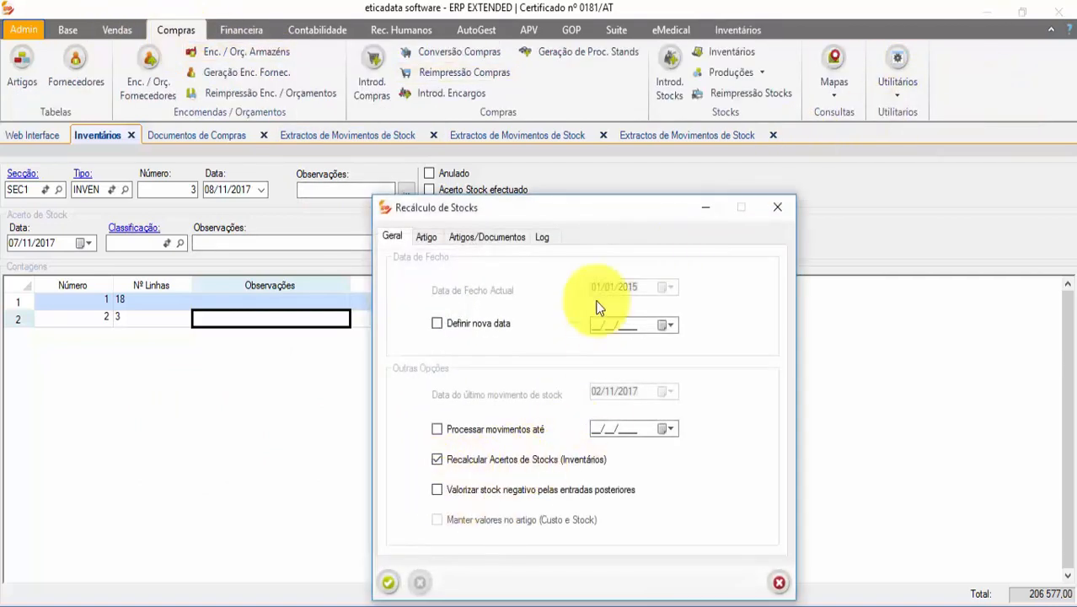
drag(598, 204, 612, 153)
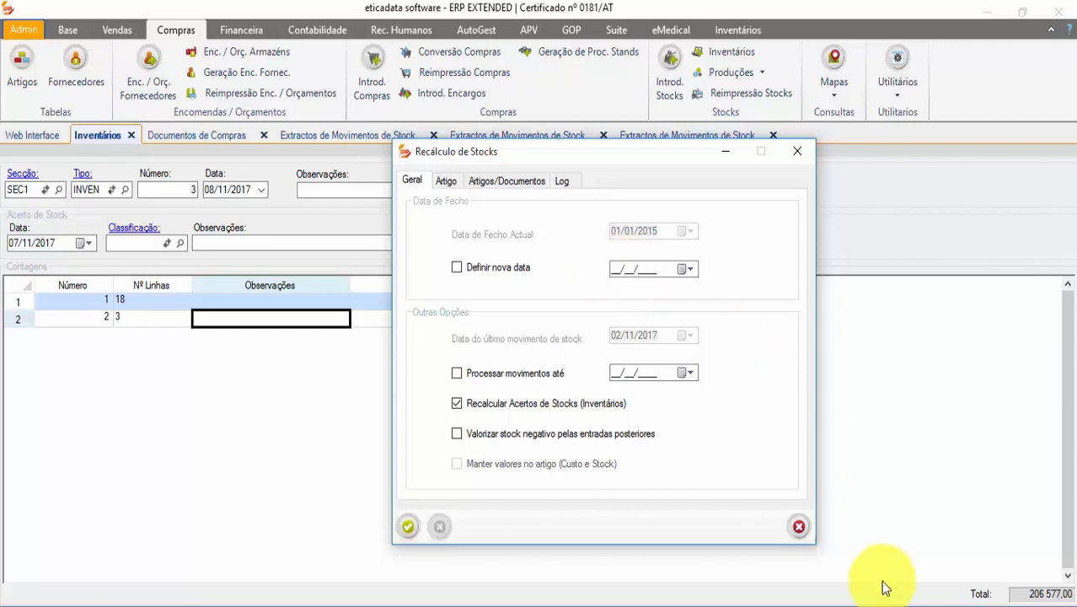
click(798, 526)
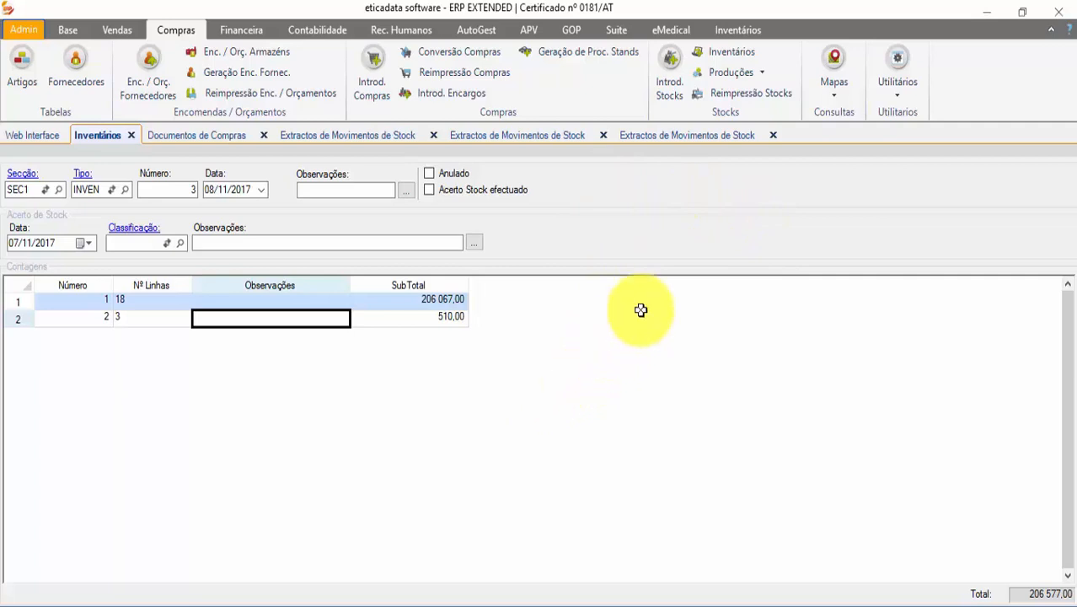
Step: Close the three stock movement extracts, the purchase invoice without saving its changes, and the inventory
click(772, 138)
click(603, 136)
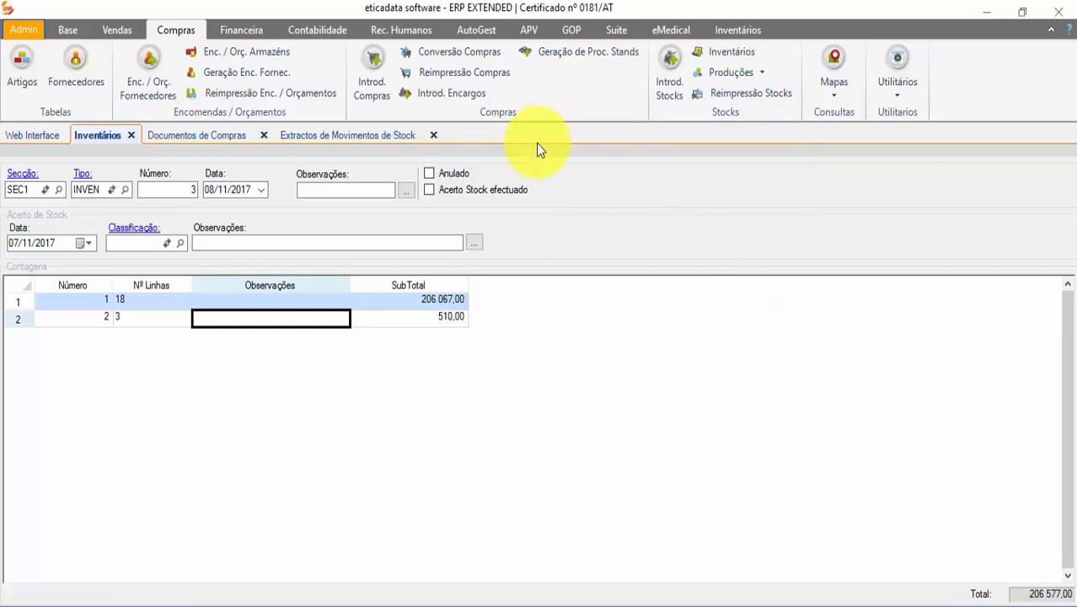
click(433, 135)
click(264, 135)
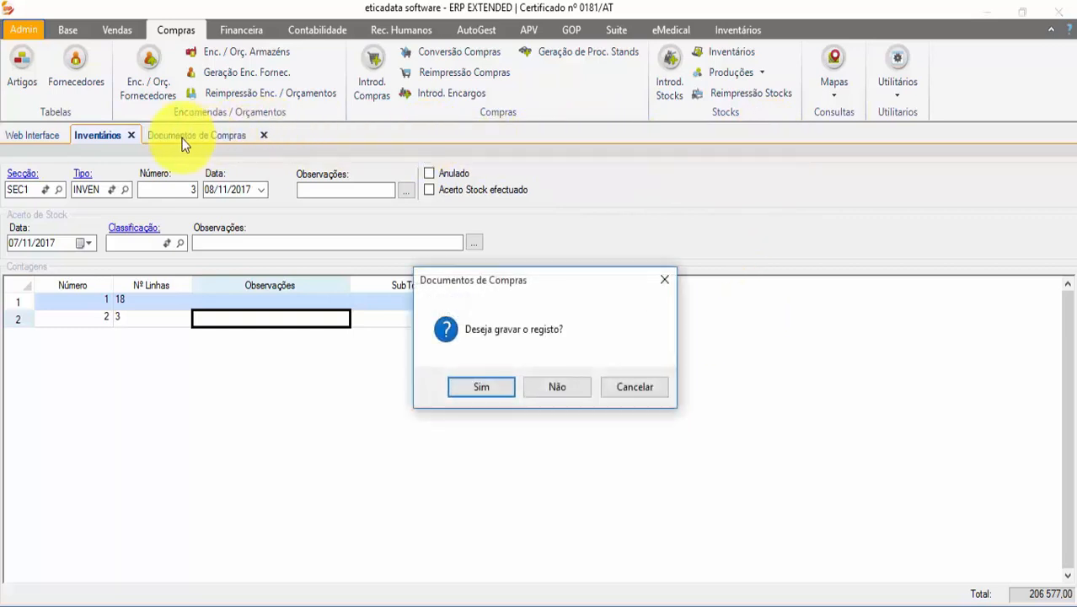
click(562, 392)
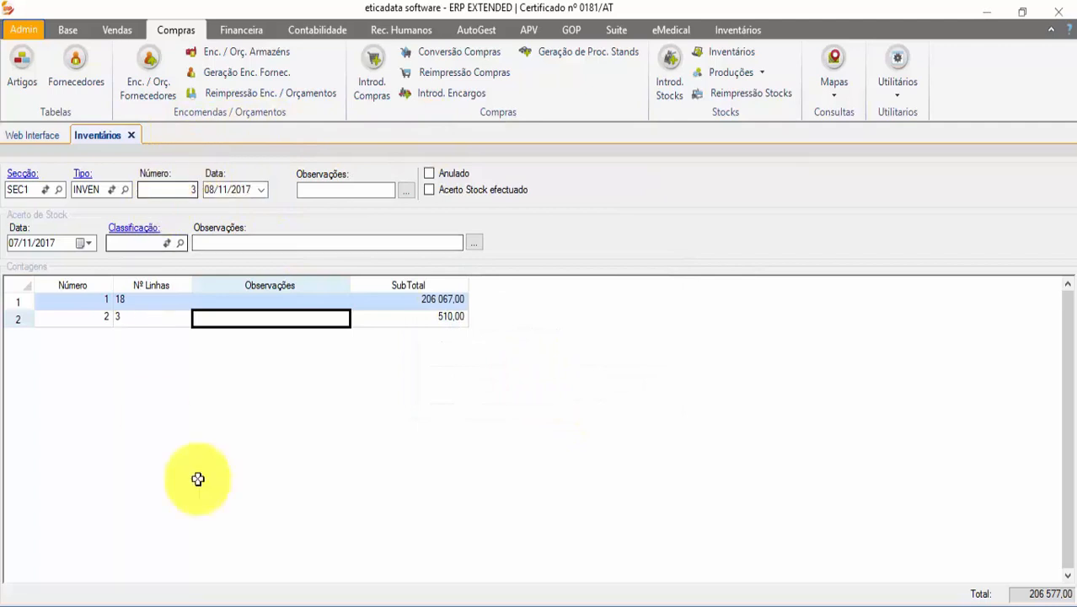
click(131, 136)
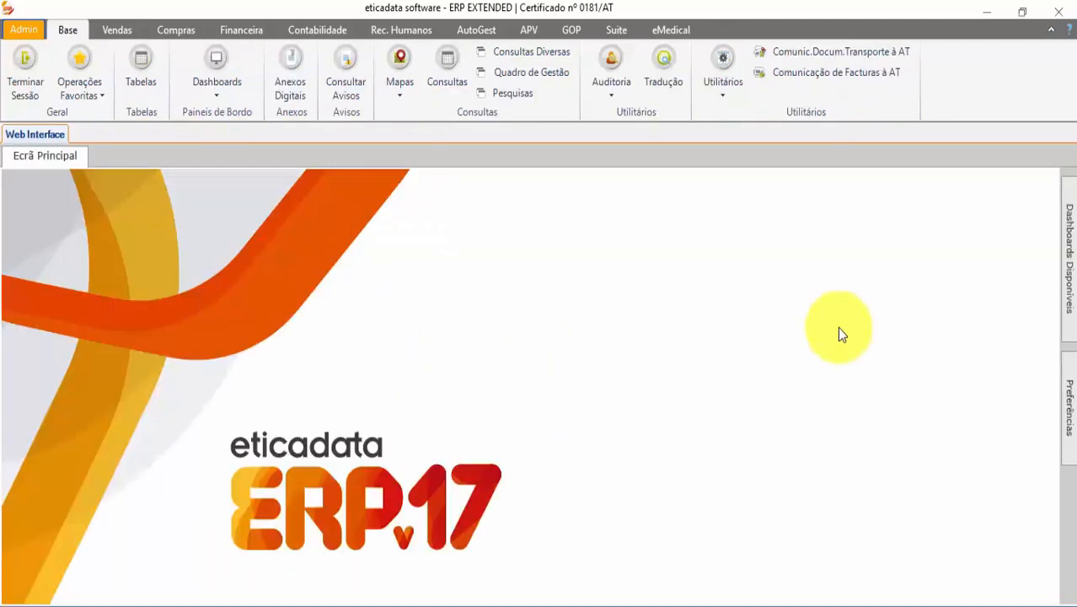